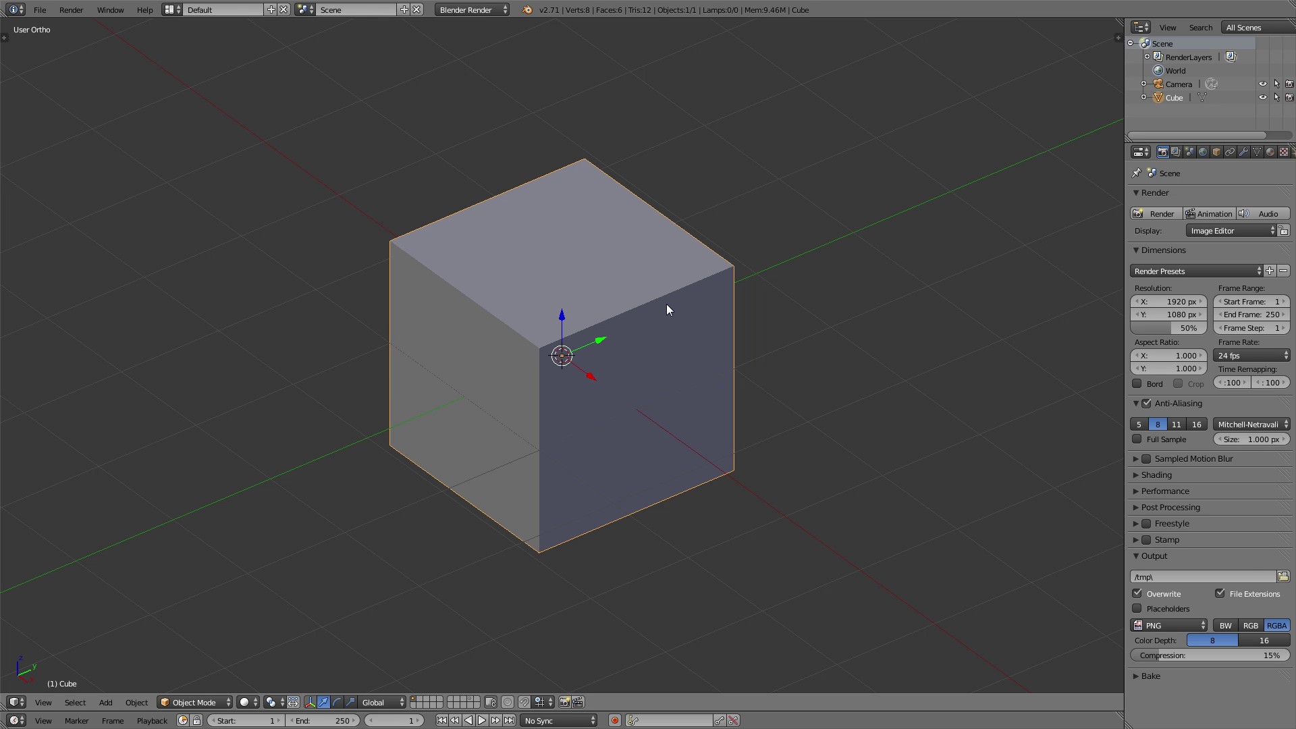
Give the cube smooth shading and subdivide its mesh twice with one cut each time.
{"action": "key", "text": "t"}
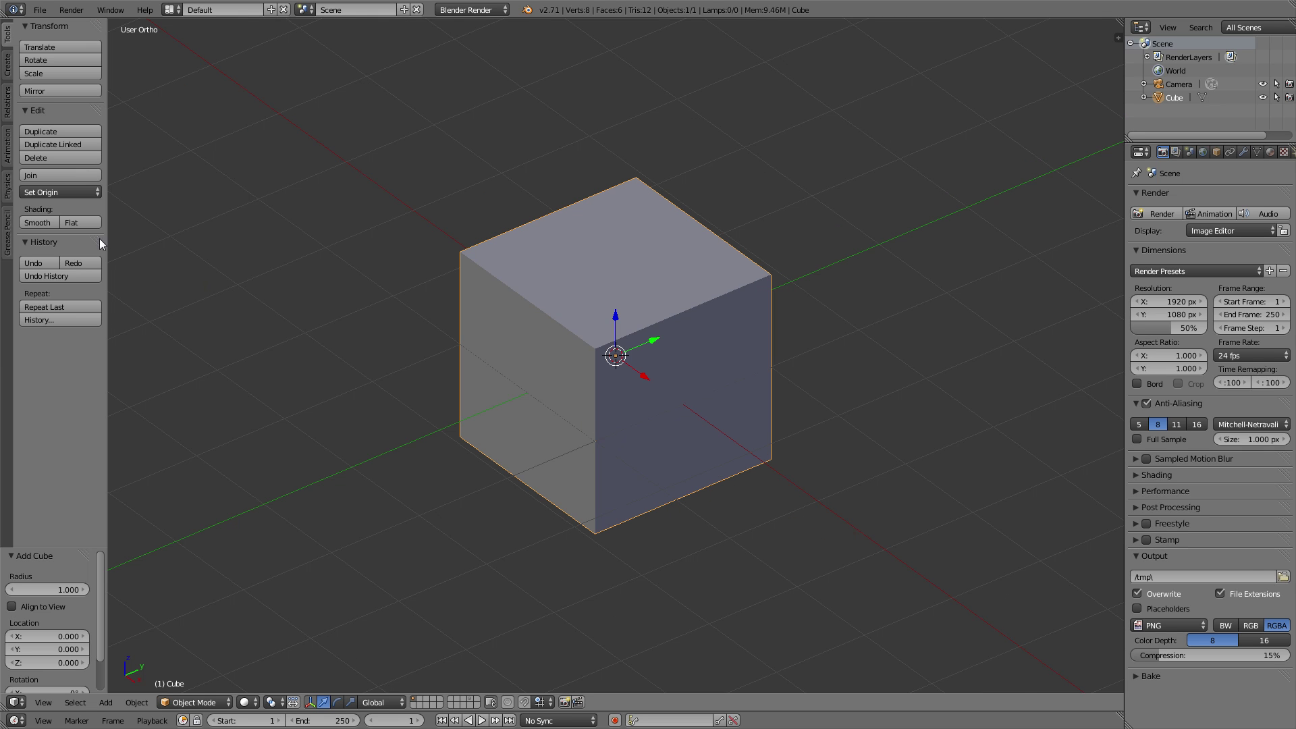
{"action": "left_click", "coordinate": [38, 222]}
{"action": "key", "text": "Tab"}
{"action": "key", "text": "w"}
{"action": "left_click", "coordinate": [683, 257]}
{"action": "key", "text": "w"}
{"action": "left_click", "coordinate": [682, 257]}
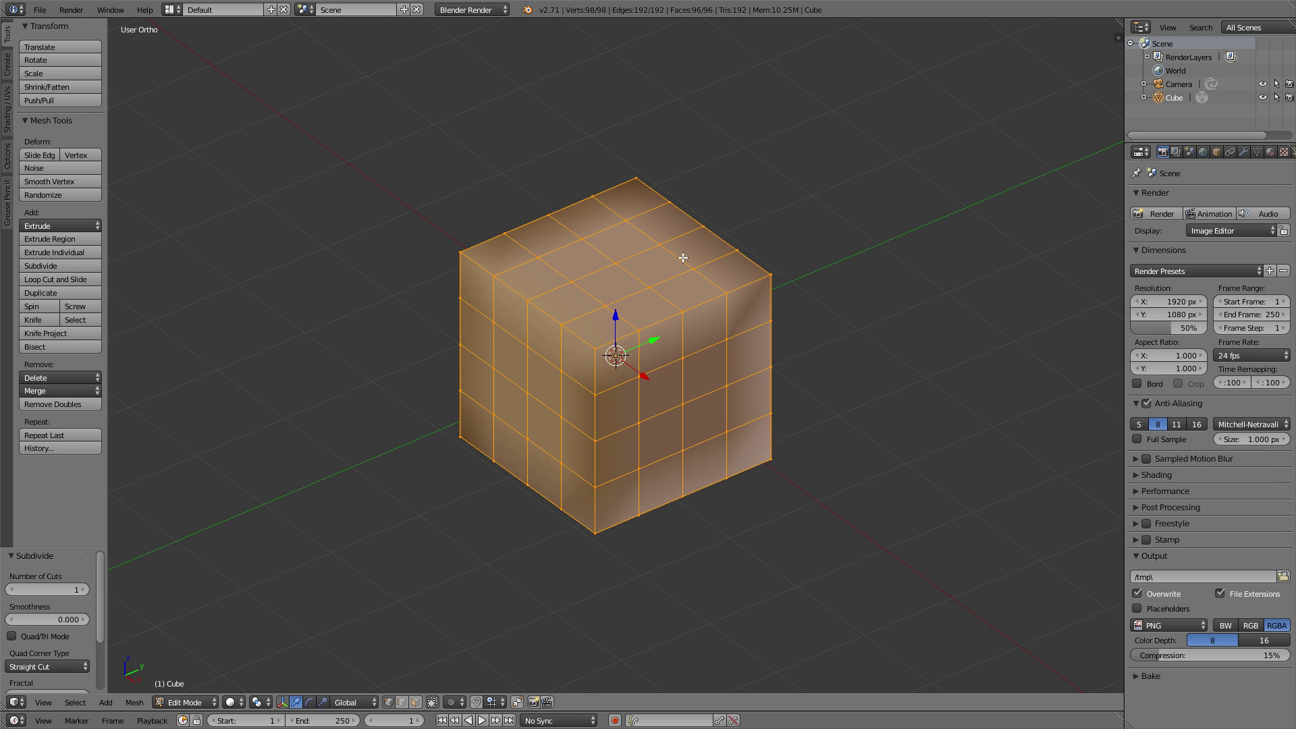
{"action": "key", "text": "Tab"}
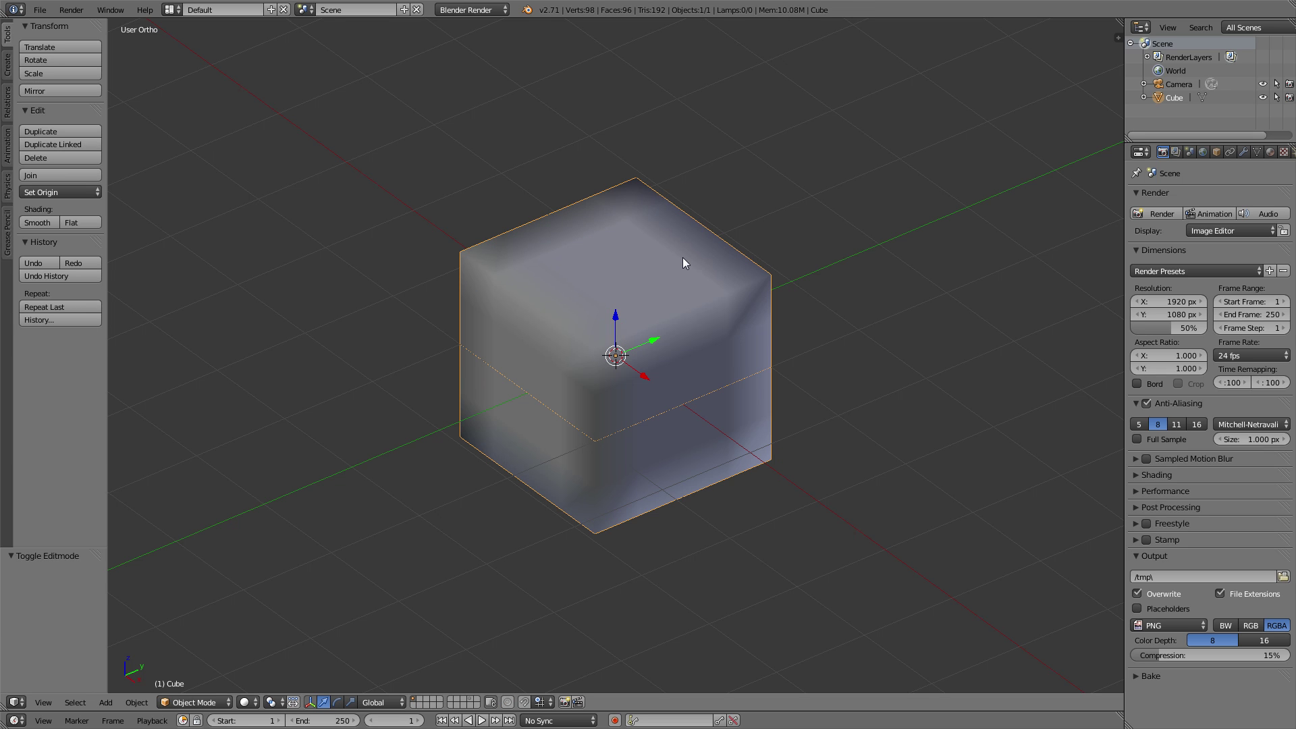
Add a level 2 Subdivision Surface modifier to the cube, apply it, and check the resulting mesh in Edit Mode.
{"action": "key", "text": "ctrl+2"}
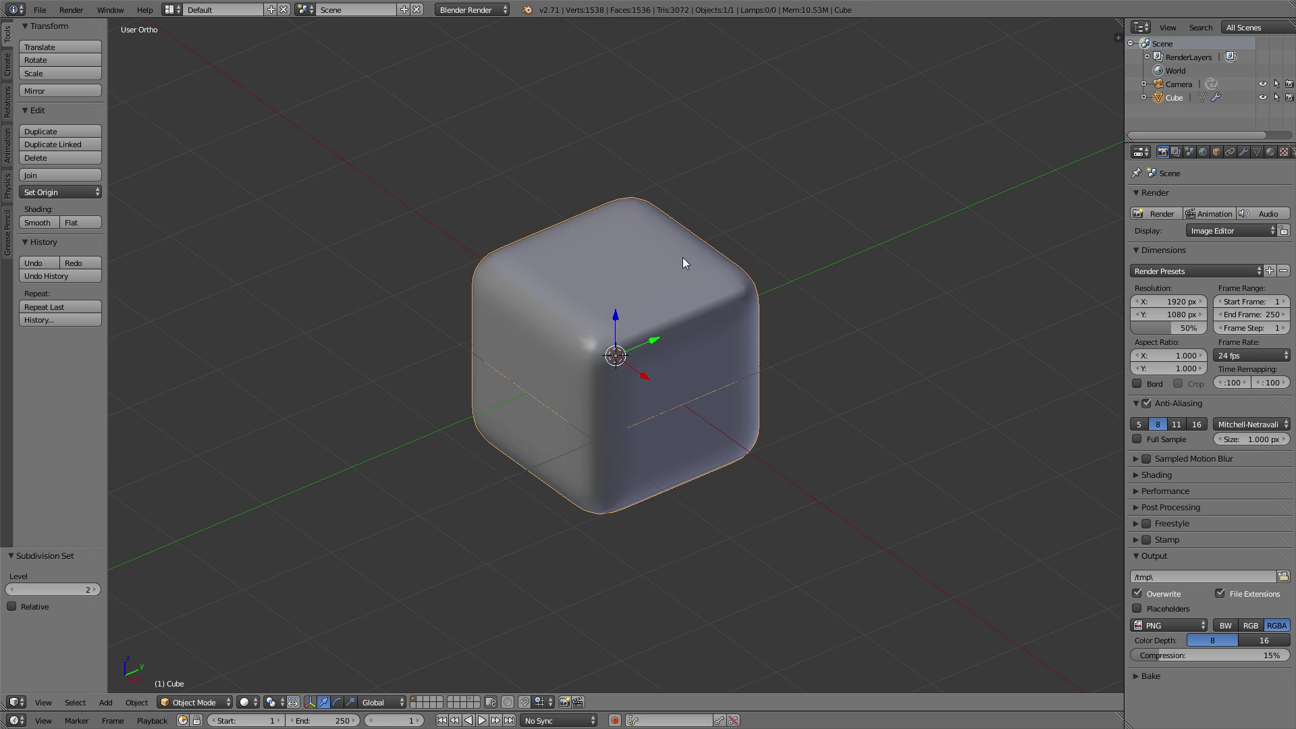
{"action": "left_click", "coordinate": [1243, 152]}
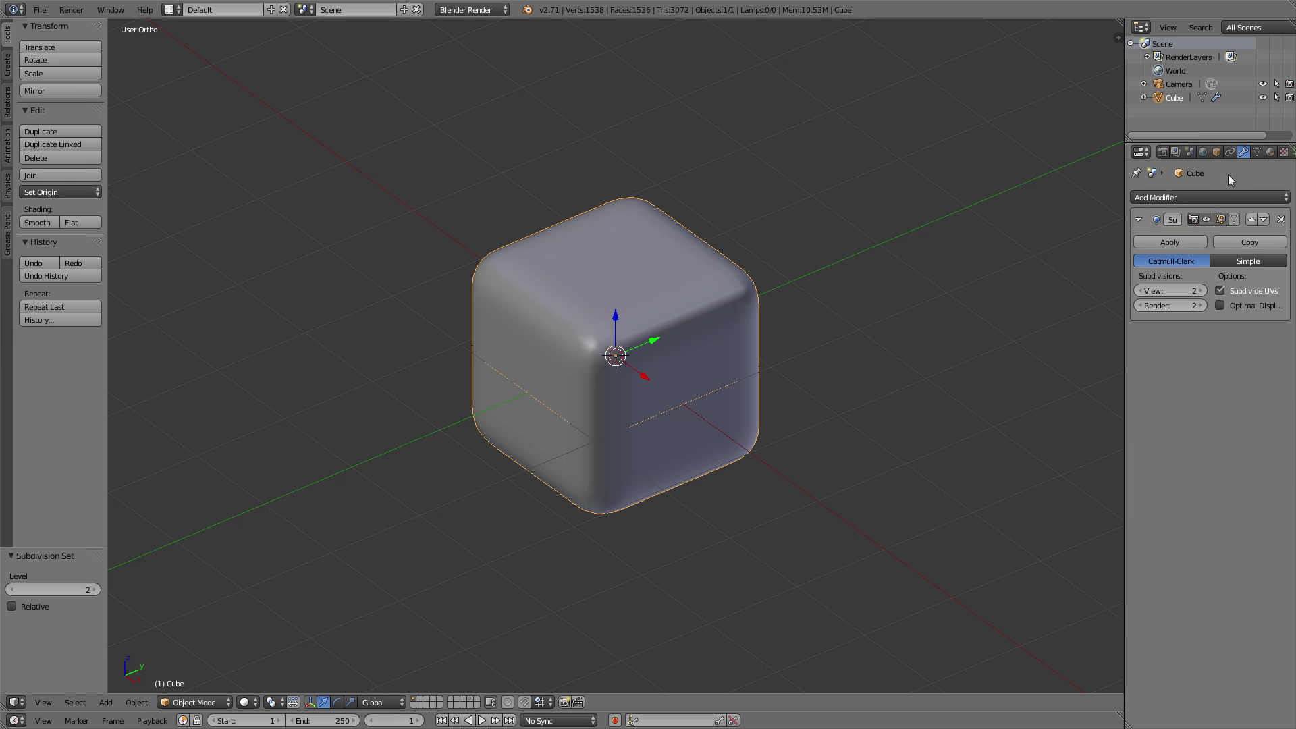
{"action": "left_click", "coordinate": [1188, 240]}
{"action": "key", "text": "Tab"}
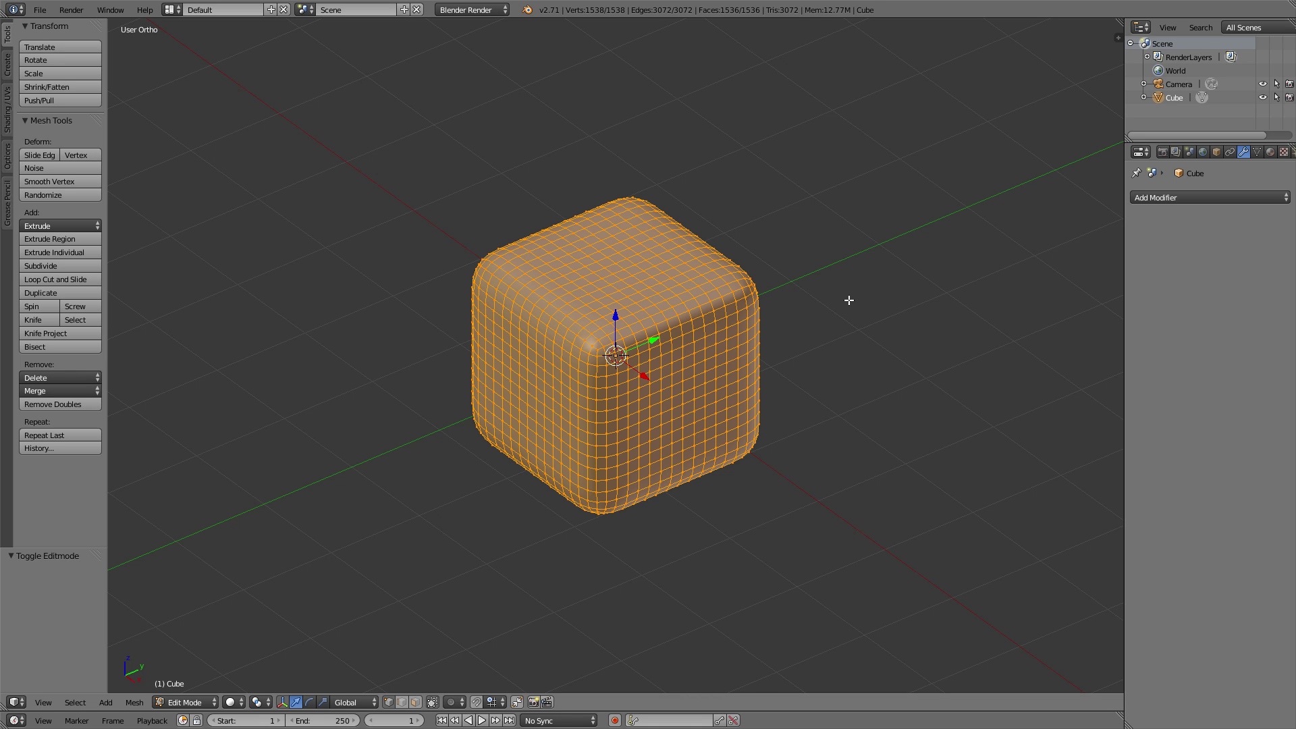
{"action": "key", "text": "Tab"}
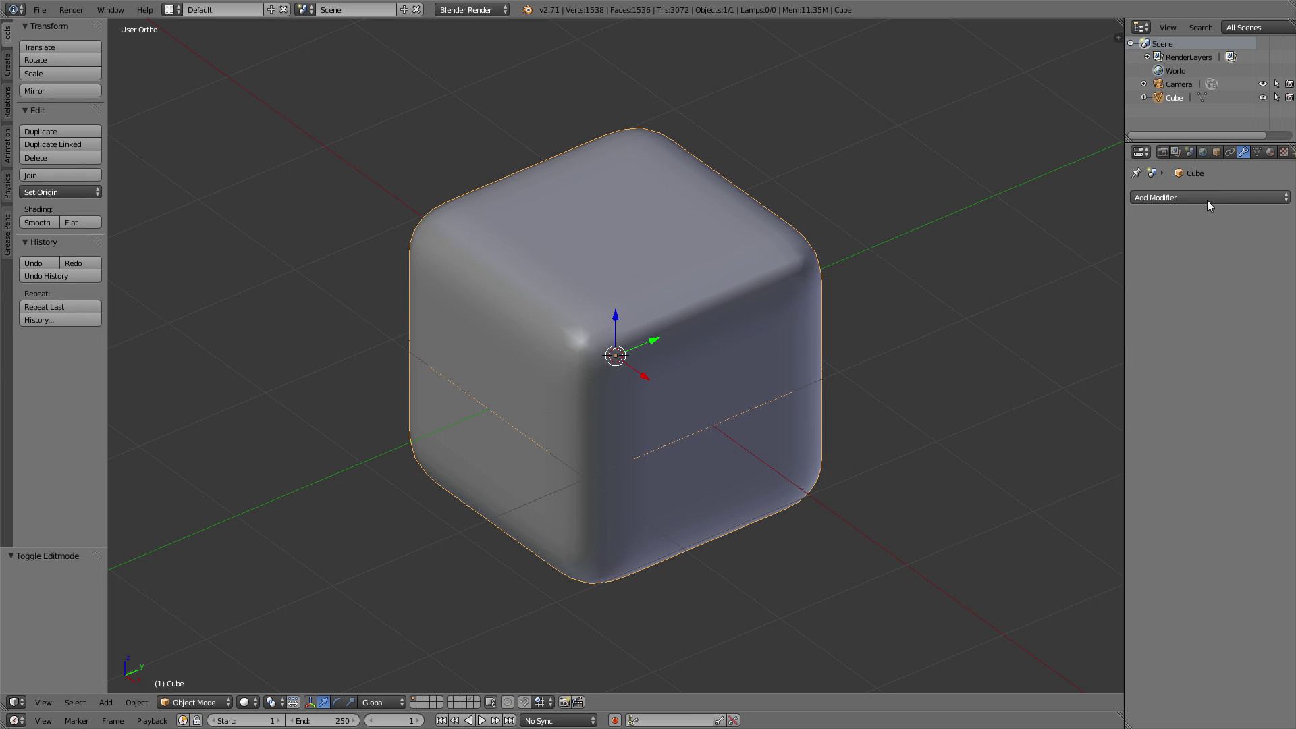
Check the mesh's Normals settings and, in Sculpt Mode, the Threaded Sculpt and Fast Navigate options.
{"action": "left_click", "coordinate": [1257, 152]}
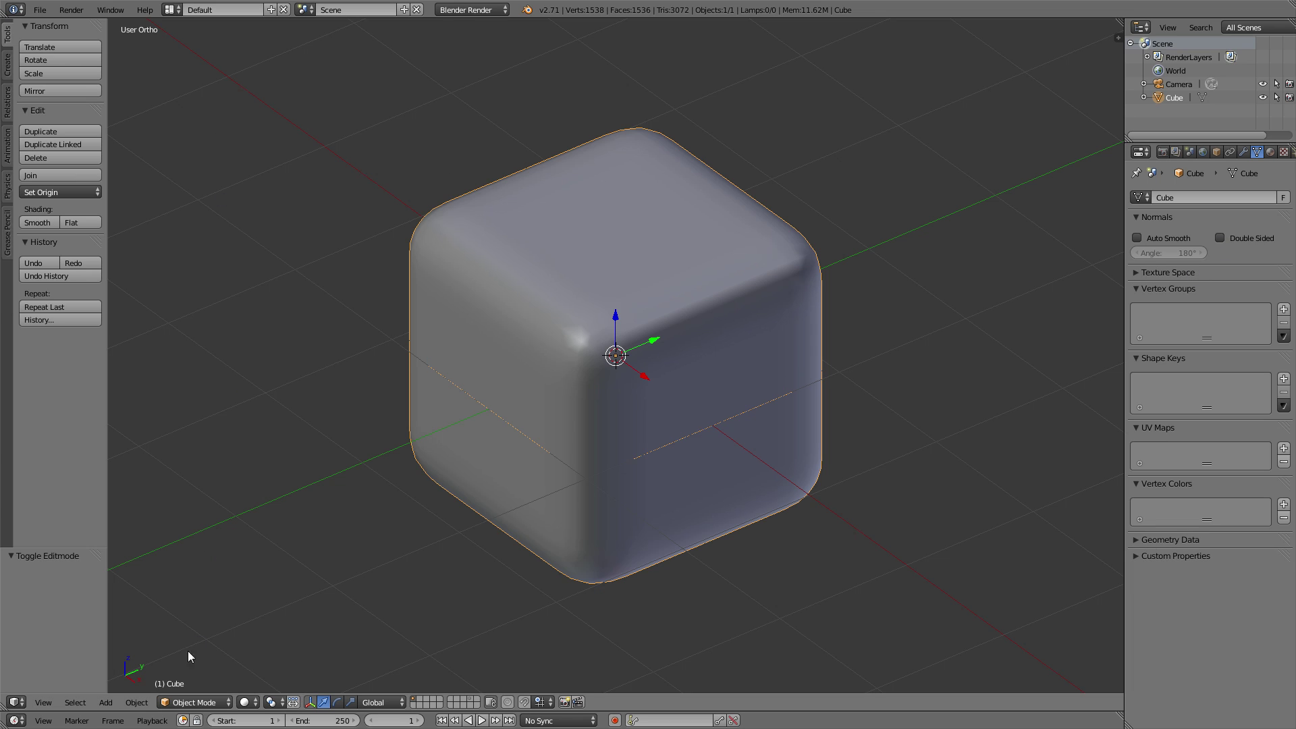
{"action": "left_click", "coordinate": [195, 702]}
{"action": "left_click", "coordinate": [202, 656]}
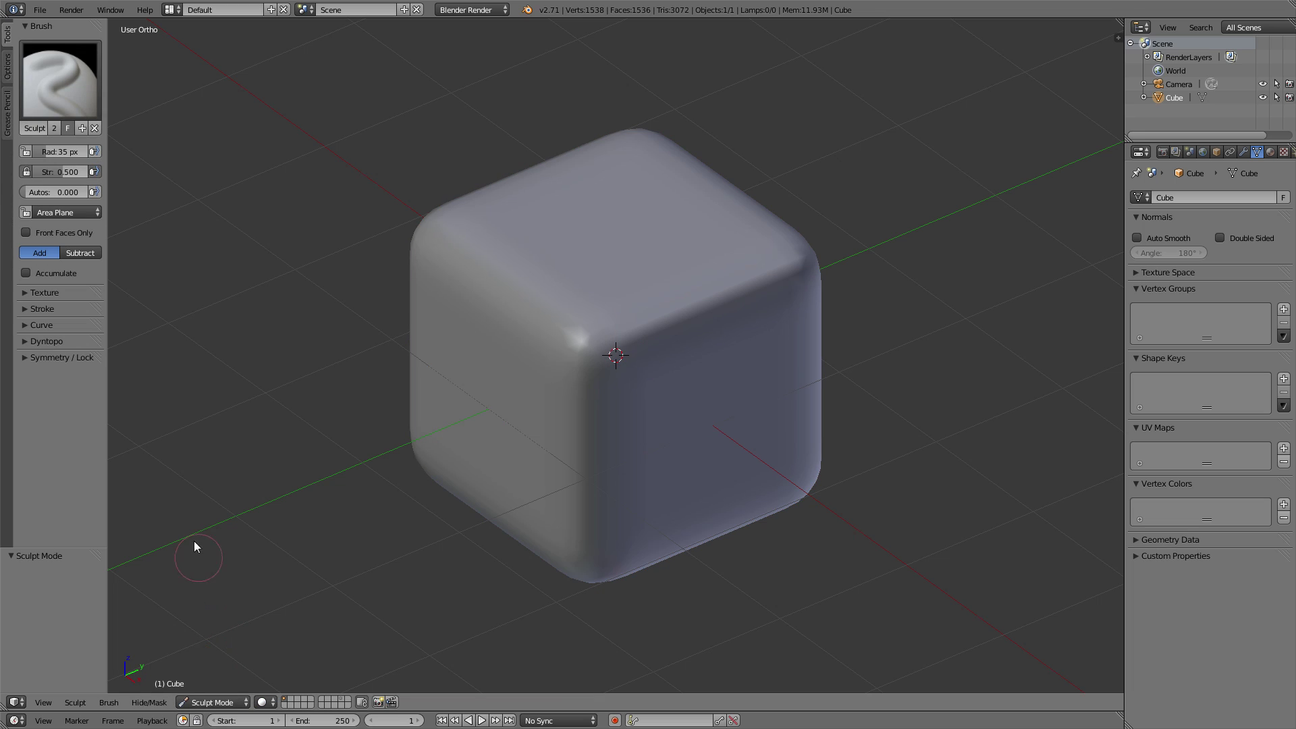
{"action": "left_click", "coordinate": [9, 68]}
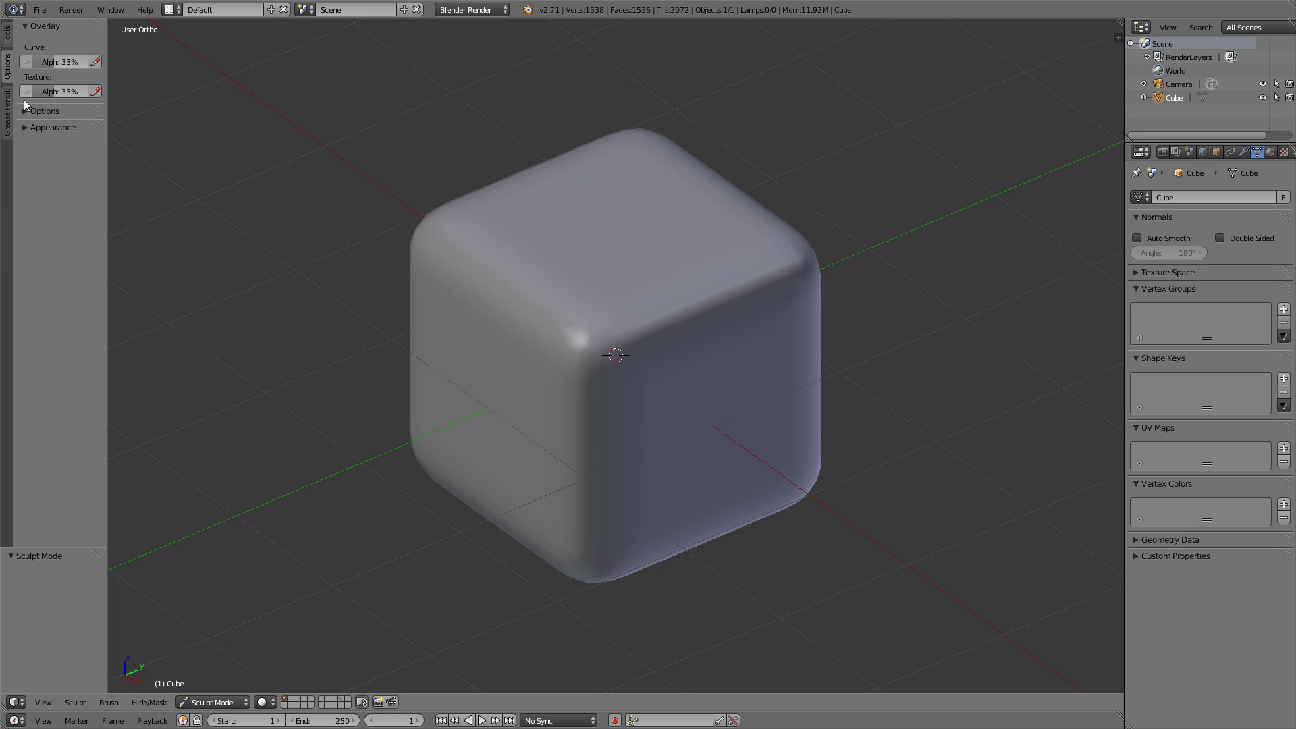
{"action": "left_click", "coordinate": [42, 111]}
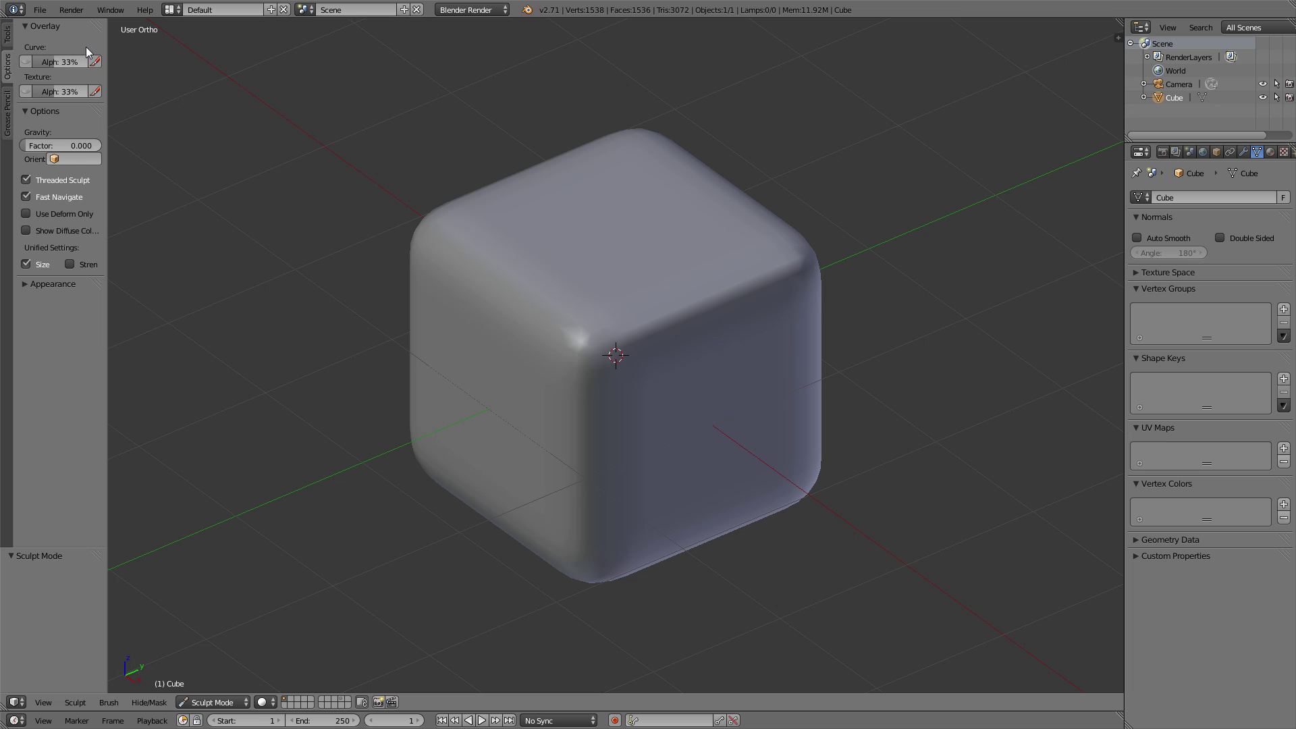
Check the VBOs option in the System section of the user preferences.
{"action": "left_click", "coordinate": [41, 12]}
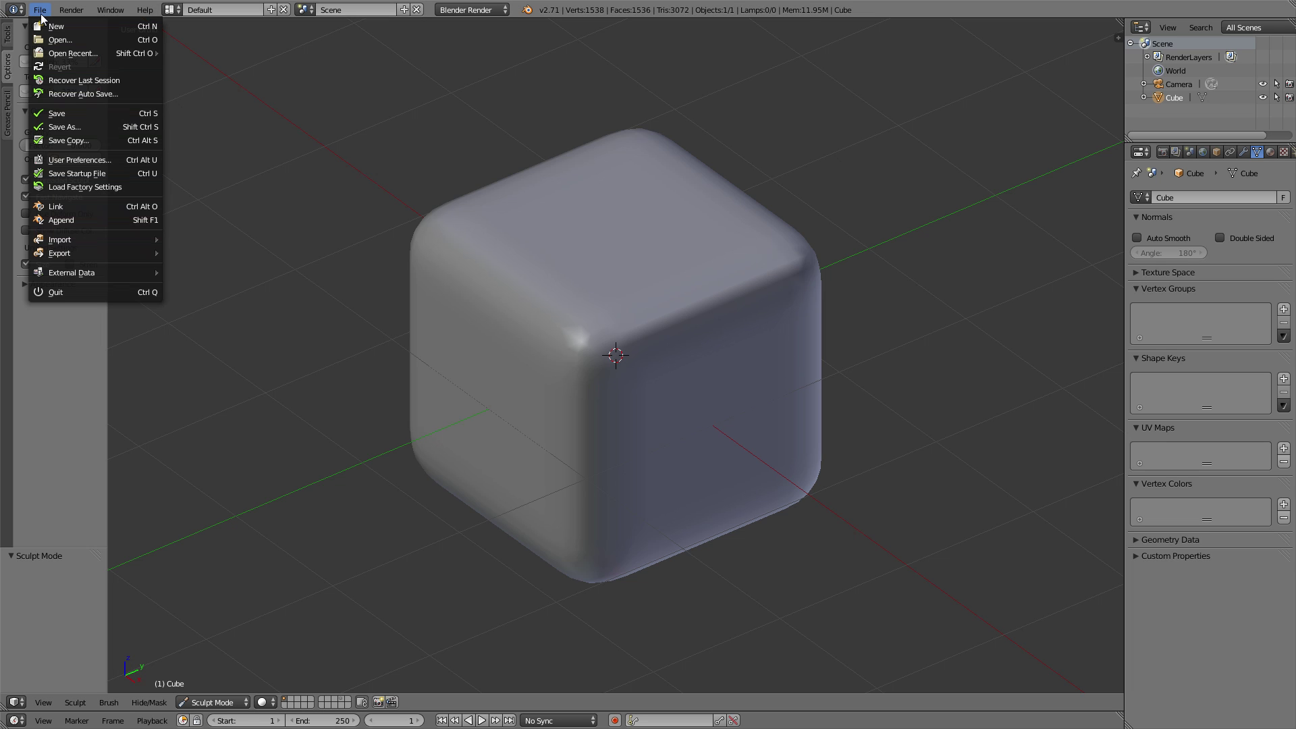
{"action": "left_click", "coordinate": [79, 159]}
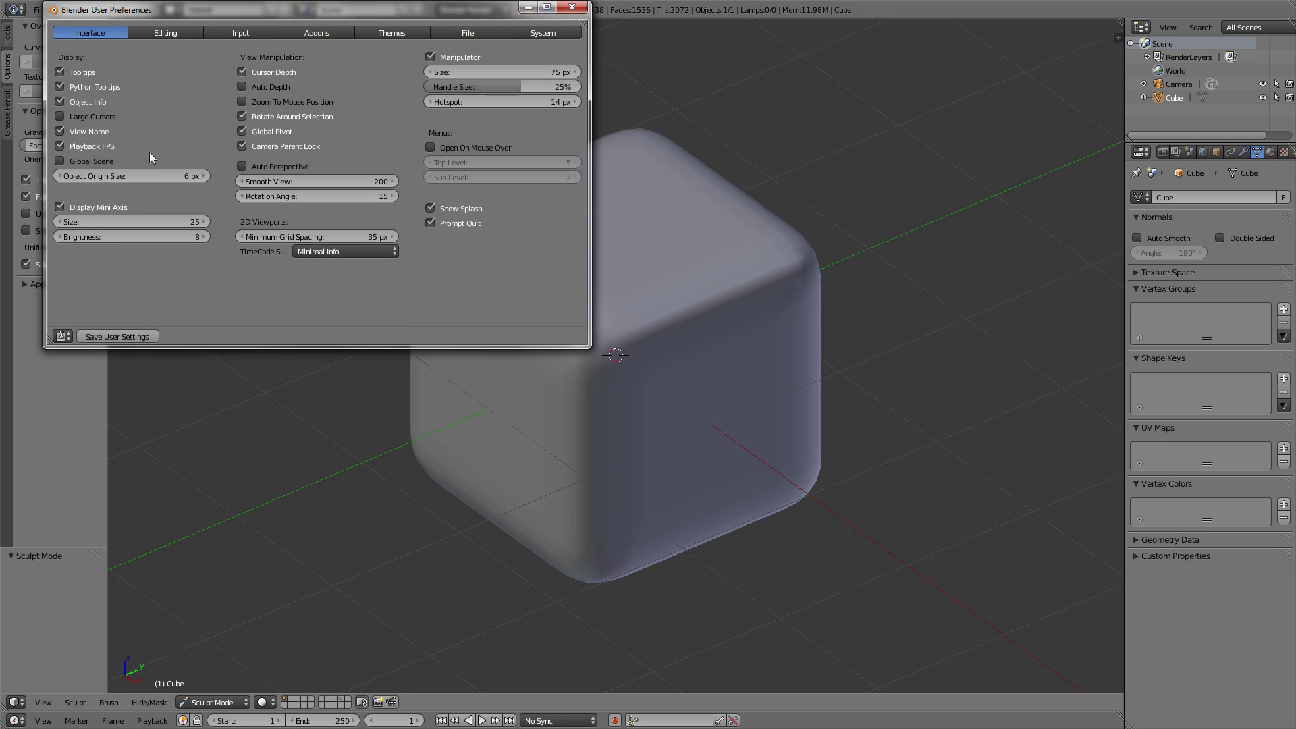
{"action": "left_click", "coordinate": [533, 35]}
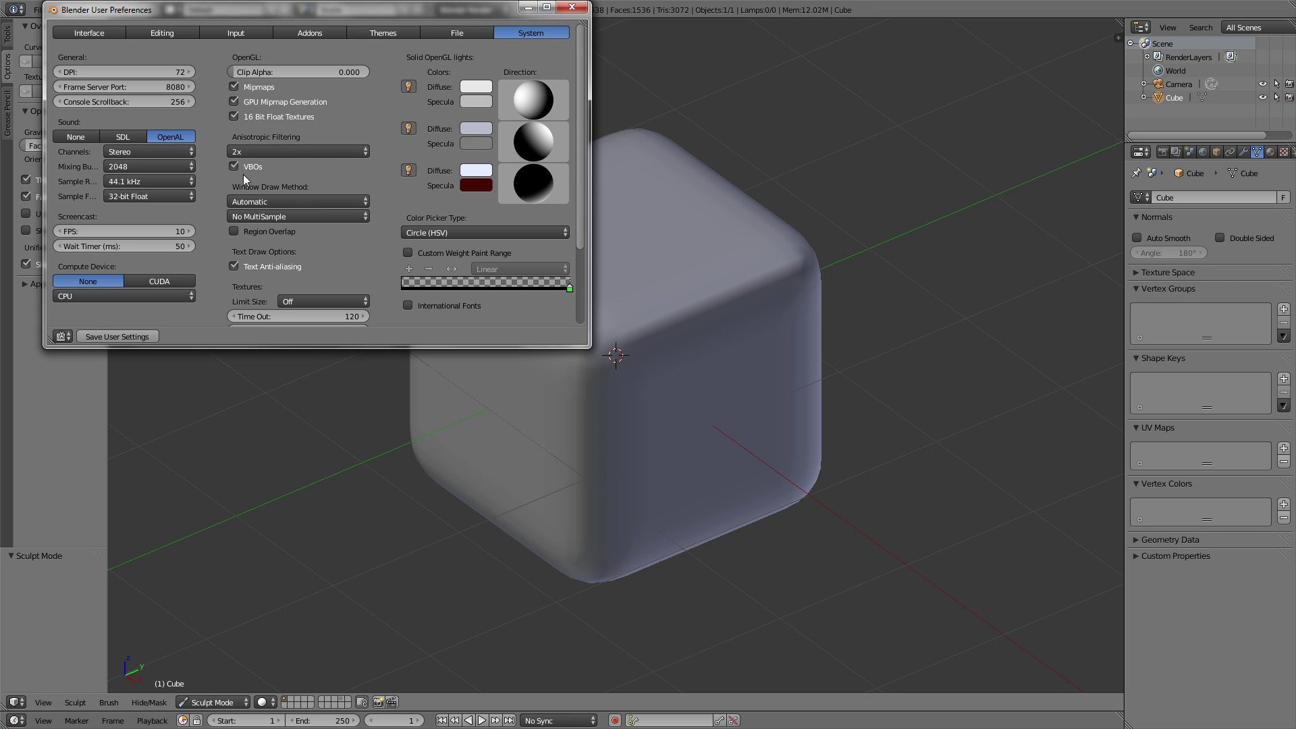
{"action": "left_click", "coordinate": [579, 9]}
Return to Object Mode and create a new material for the cube.
{"action": "key", "text": "KP_5"}
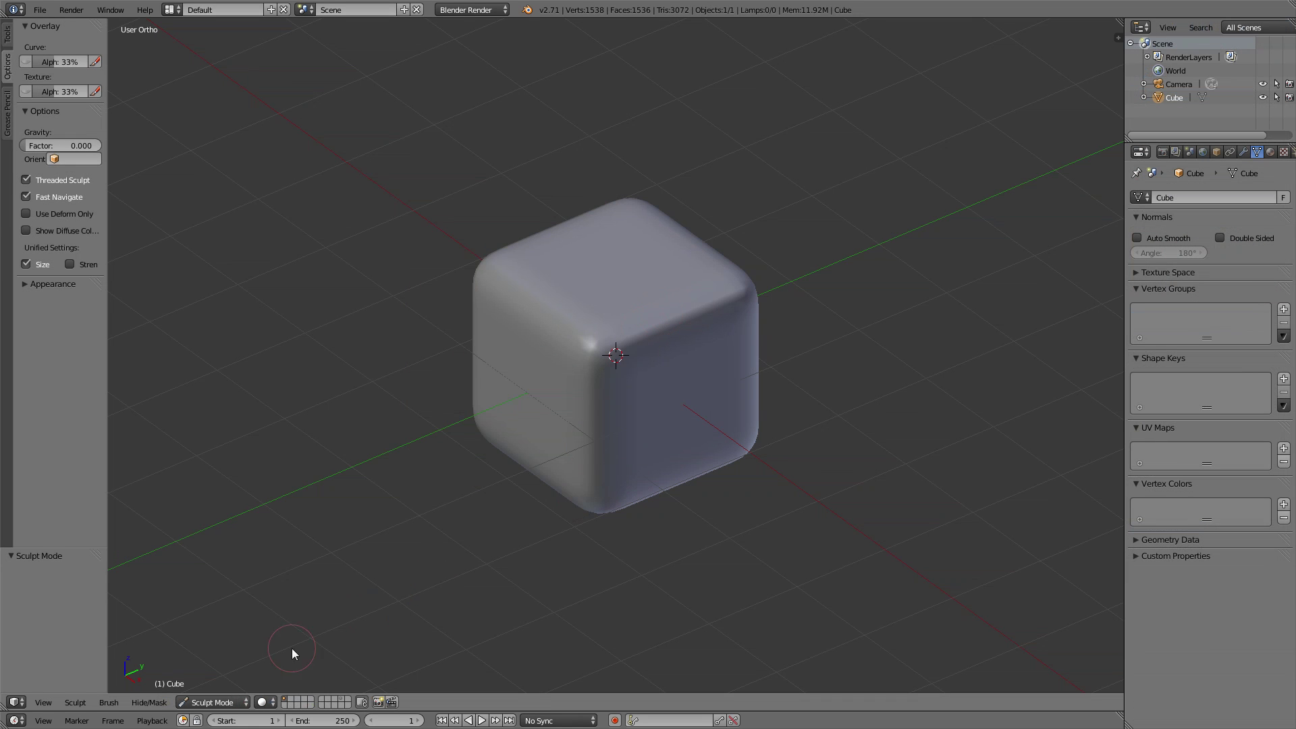
{"action": "left_click", "coordinate": [212, 701]}
{"action": "left_click", "coordinate": [203, 700]}
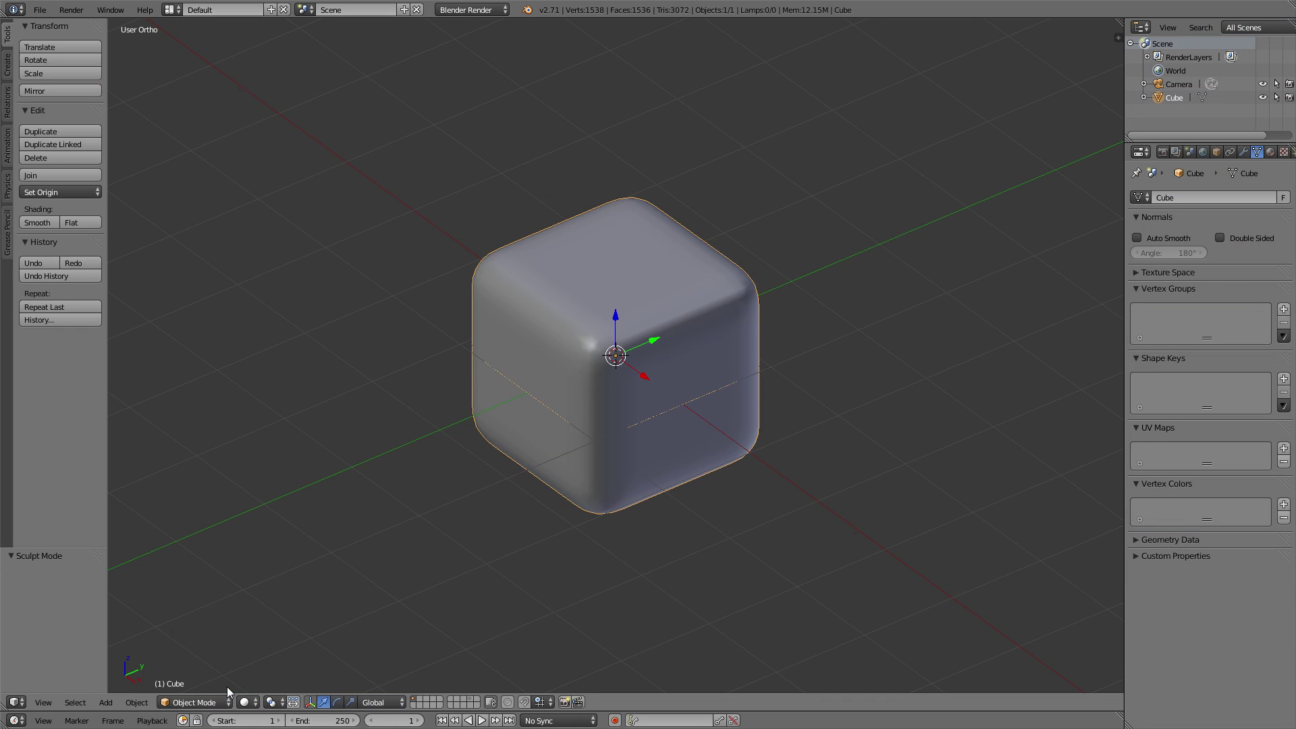
{"action": "left_click", "coordinate": [1270, 152]}
{"action": "left_click", "coordinate": [1208, 243]}
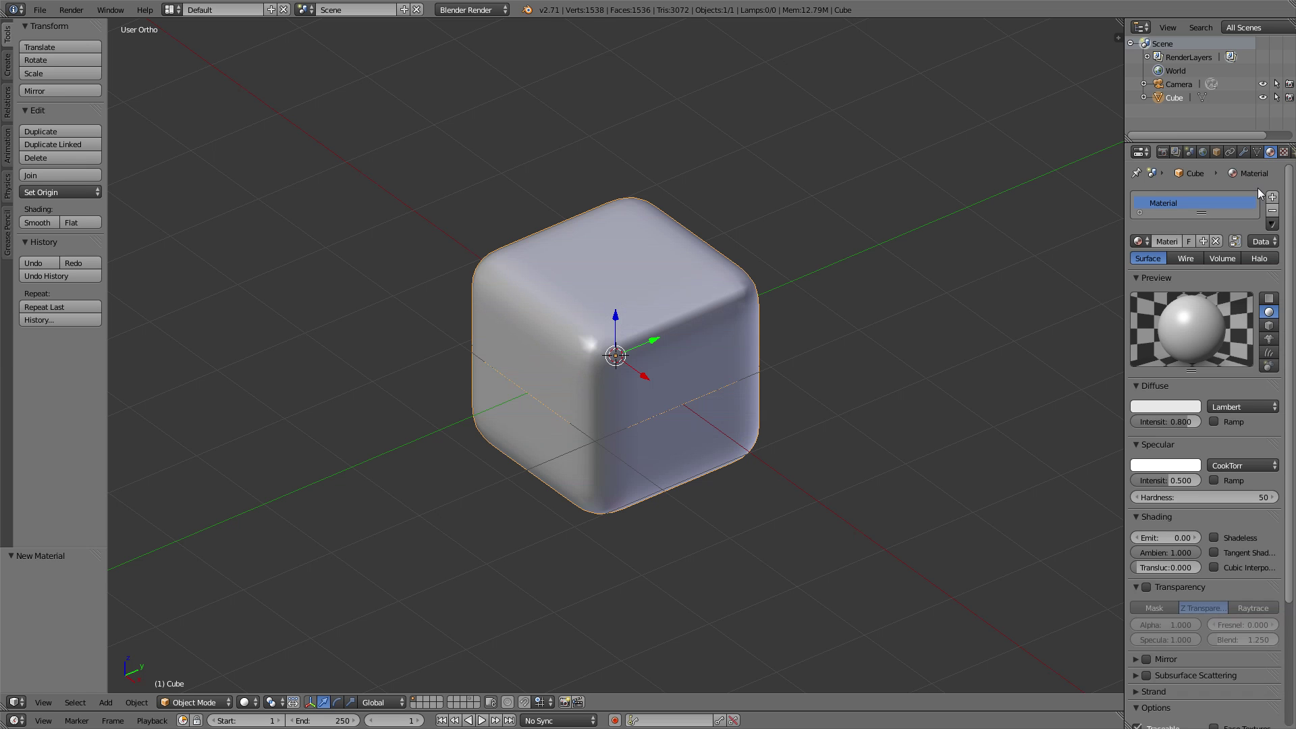
Add a new Image or Movie texture to the material and load 00ZBrush_RedWax.png from the Desktop folder.
{"action": "left_click", "coordinate": [1283, 152]}
{"action": "left_click", "coordinate": [1204, 301]}
{"action": "left_click", "coordinate": [1194, 318]}
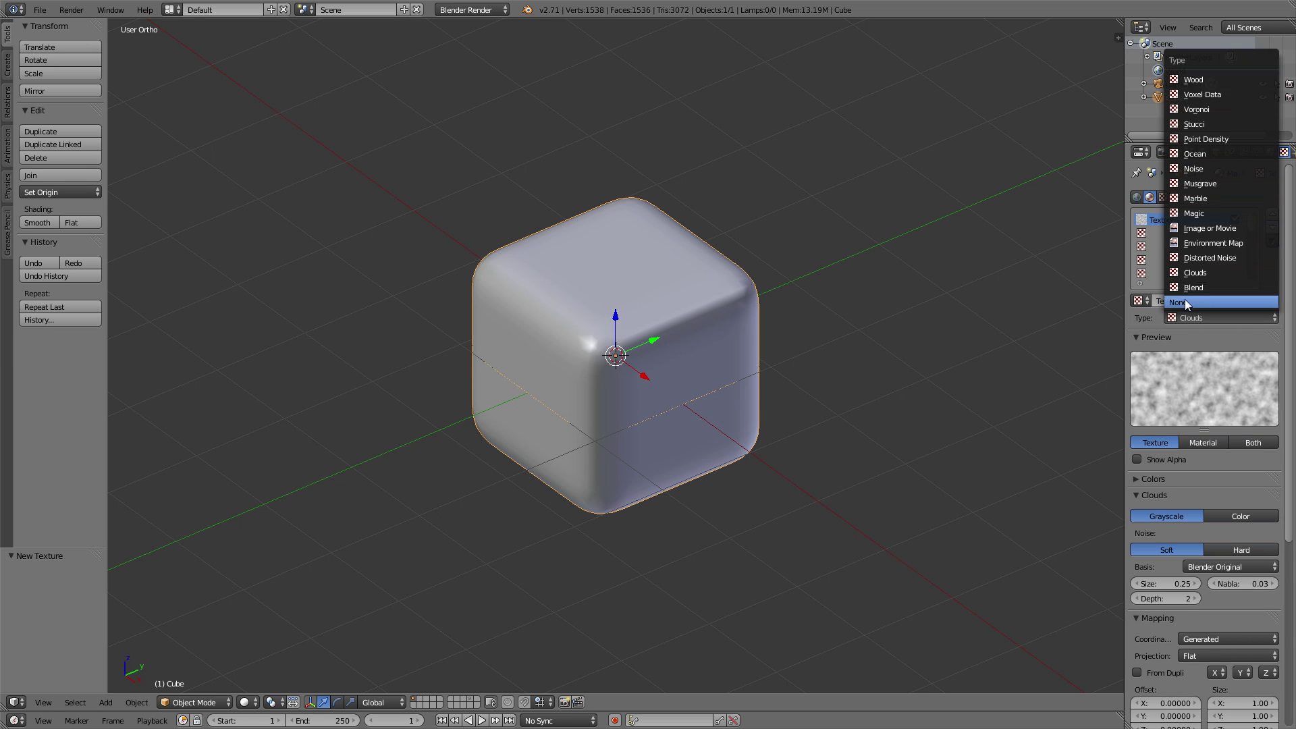
{"action": "left_click", "coordinate": [1193, 233]}
{"action": "left_click", "coordinate": [1247, 517]}
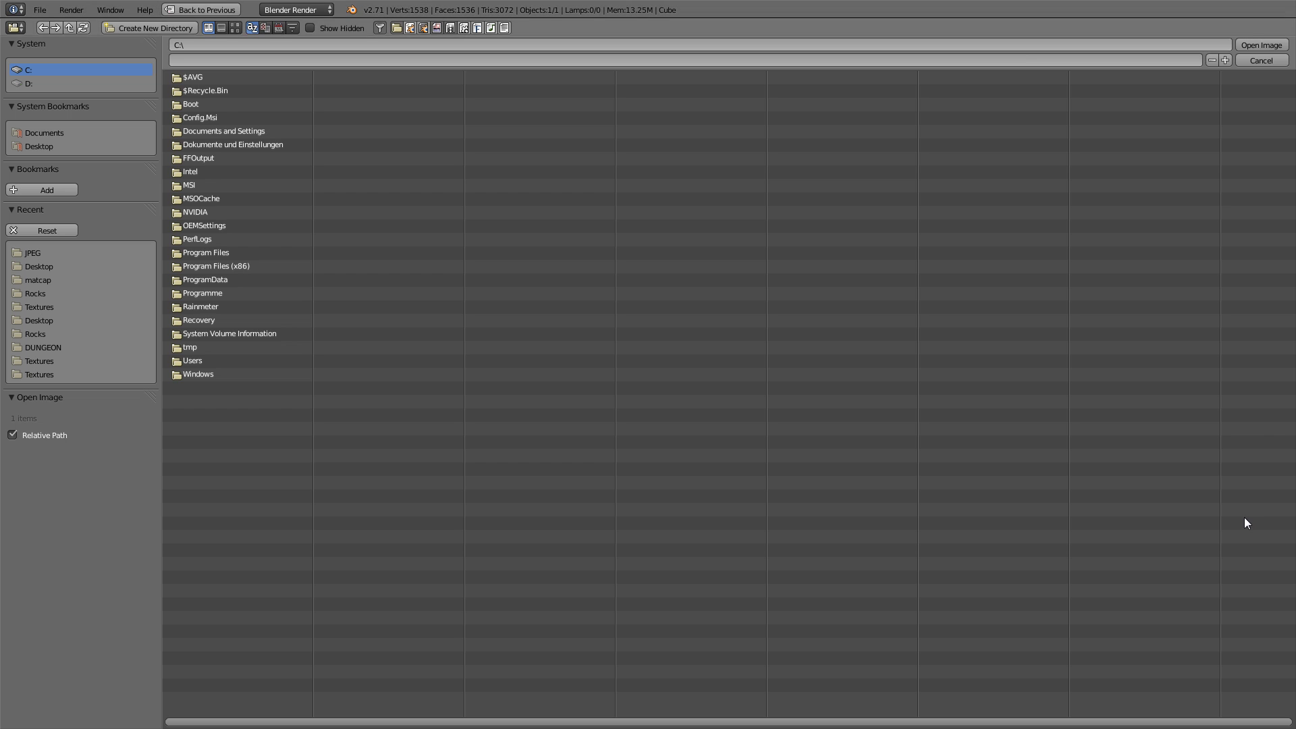
{"action": "left_click", "coordinate": [39, 266]}
{"action": "double_click", "coordinate": [213, 93]}
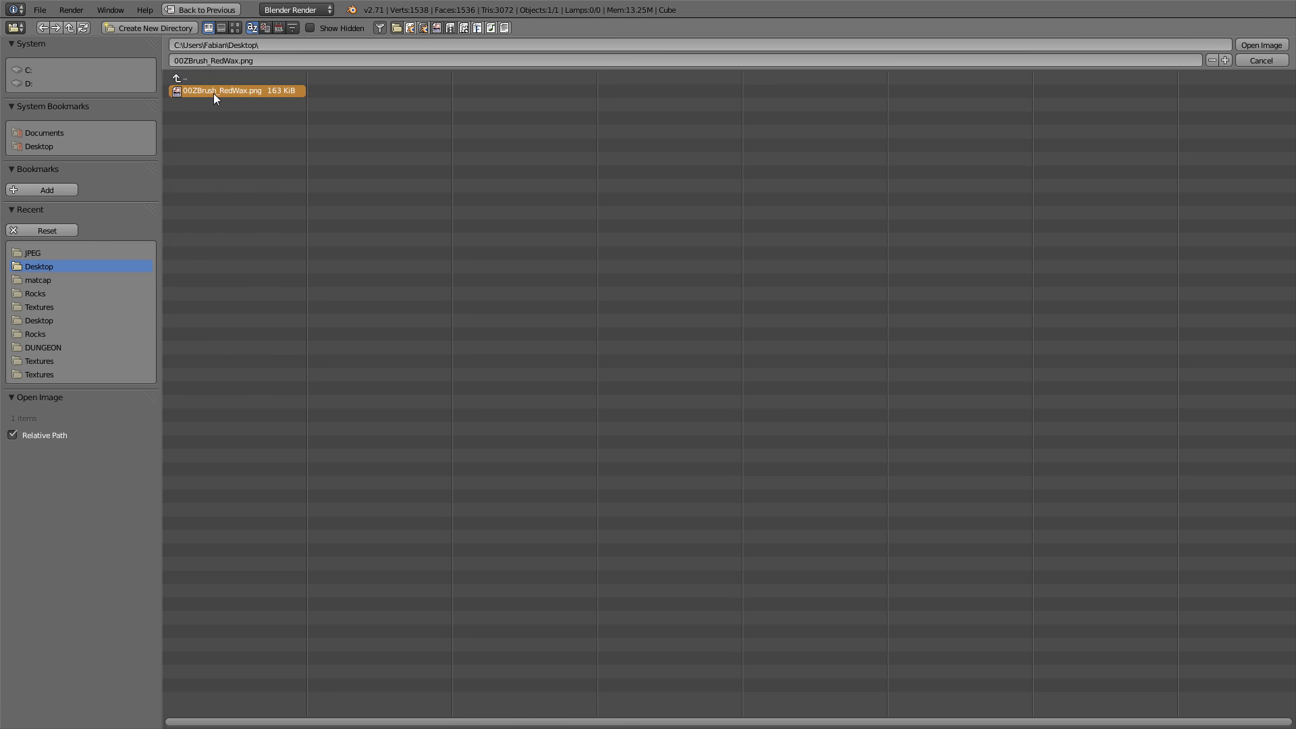
Switch the viewport to Texture shading and make the cube's material Shadeless.
{"action": "key", "text": "alt+z"}
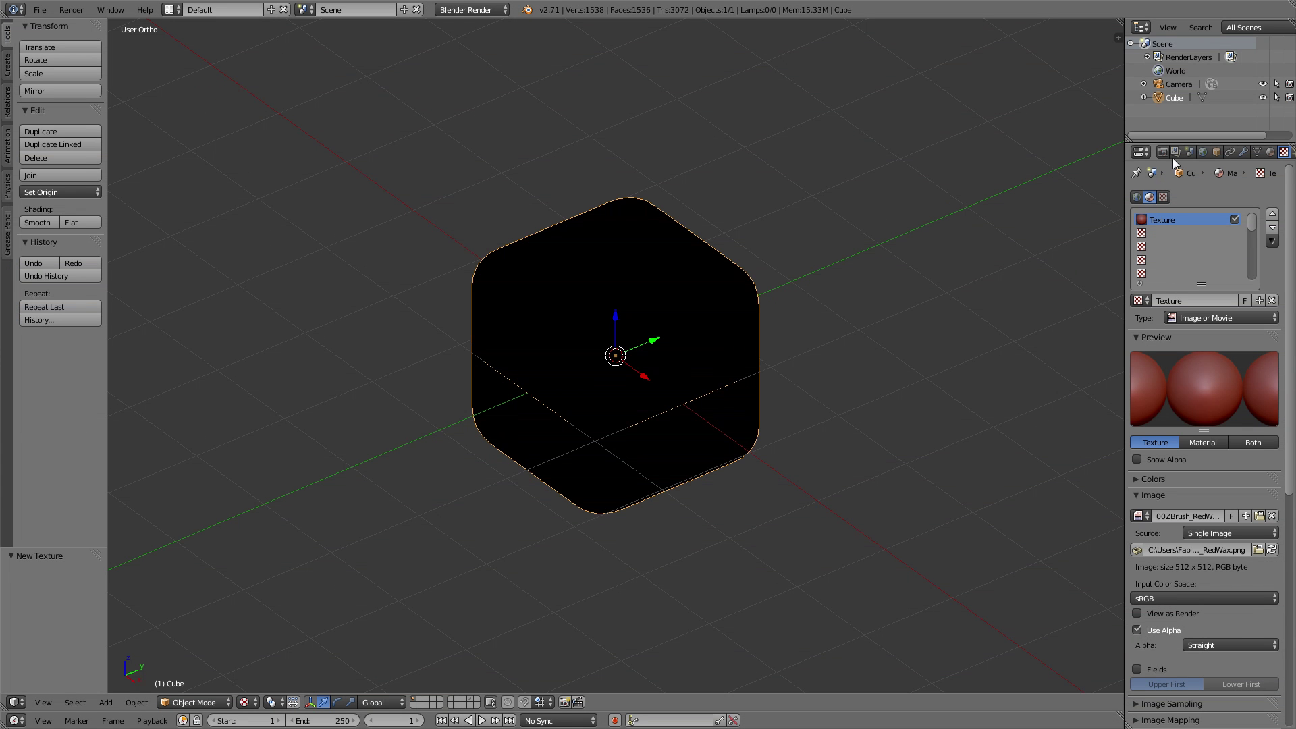
{"action": "left_click", "coordinate": [1270, 152]}
{"action": "left_click", "coordinate": [1253, 538]}
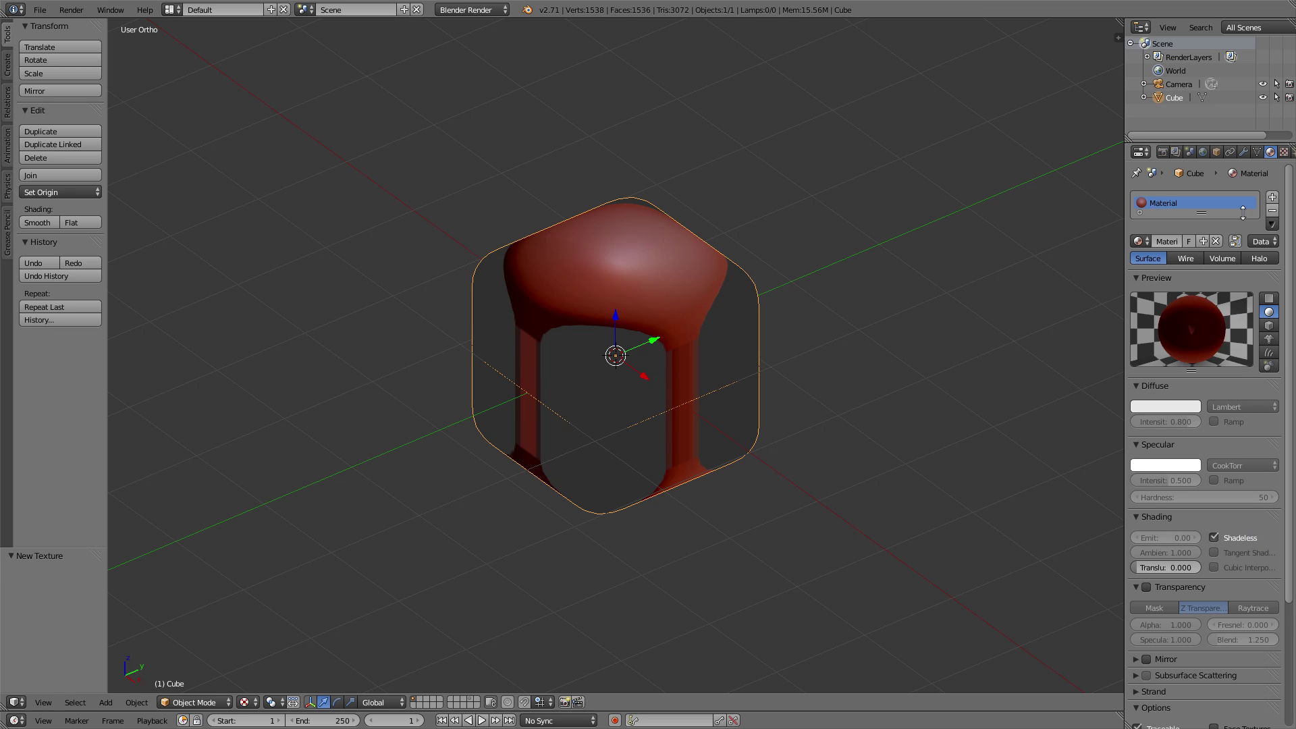
Set the red wax texture's mapping coordinates to Normal.
{"action": "left_click", "coordinate": [1284, 152]}
{"action": "scroll", "coordinate": [1221, 500], "scroll_direction": "down", "scroll_amount": 10}
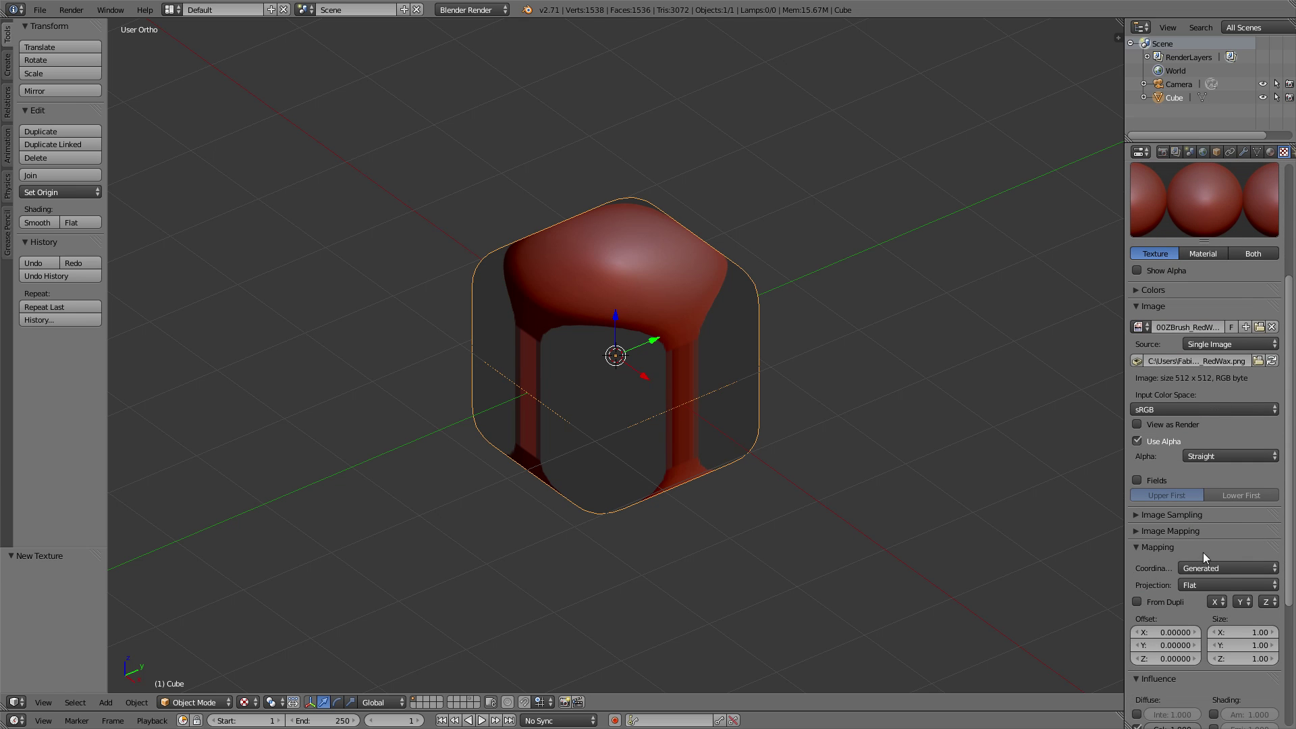
{"action": "scroll", "coordinate": [1165, 555], "scroll_direction": "down", "scroll_amount": 1}
{"action": "left_click", "coordinate": [1196, 460]}
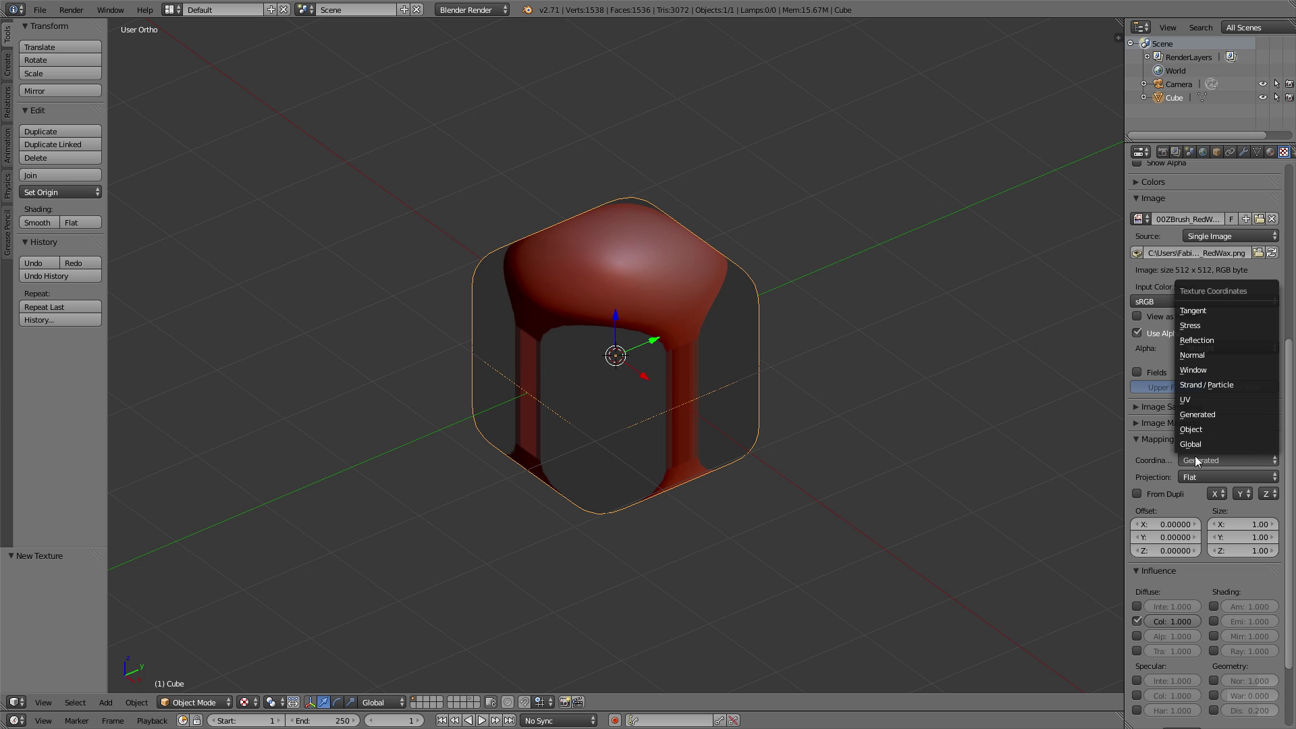
{"action": "left_click", "coordinate": [1196, 355]}
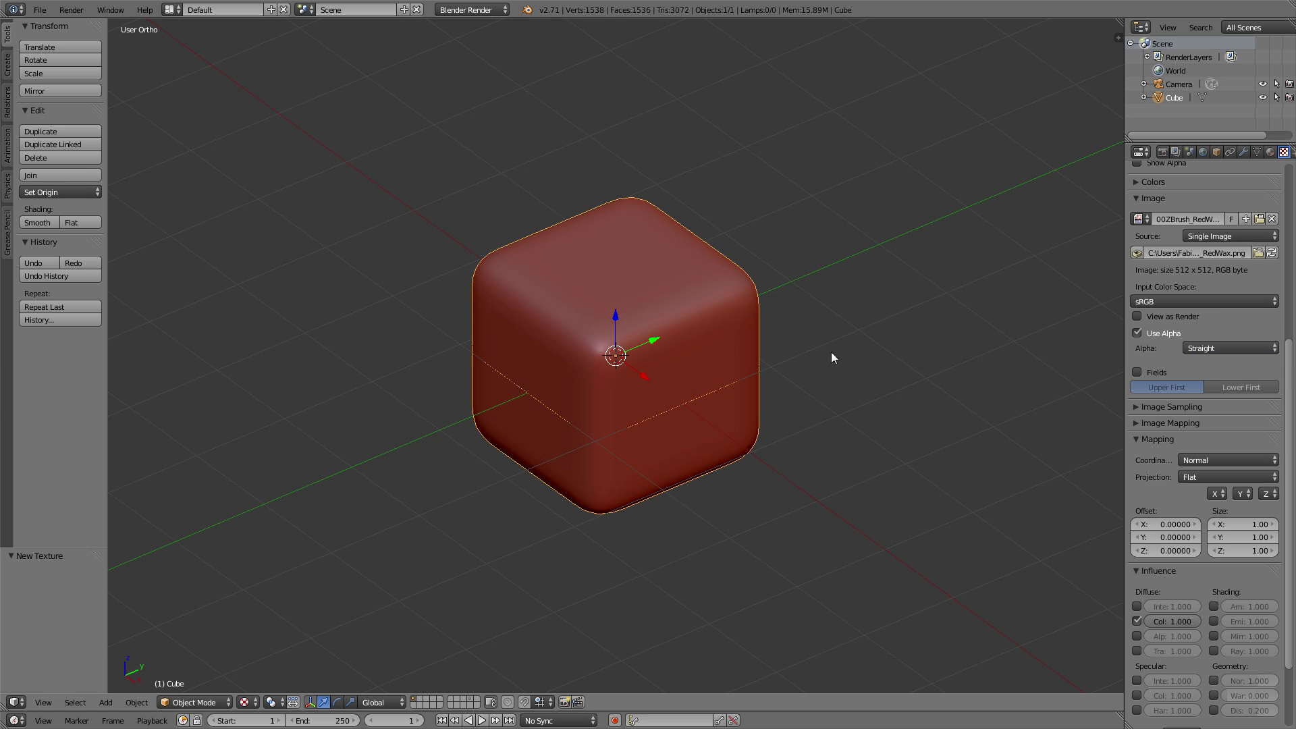
Hide the 3D manipulator and enable Only Render in the viewport's display settings.
{"action": "middle_click_drag", "start_coordinate": [779, 380], "coordinate": [781, 486]}
{"action": "key", "text": "ctrl+space"}
{"action": "key", "text": "n"}
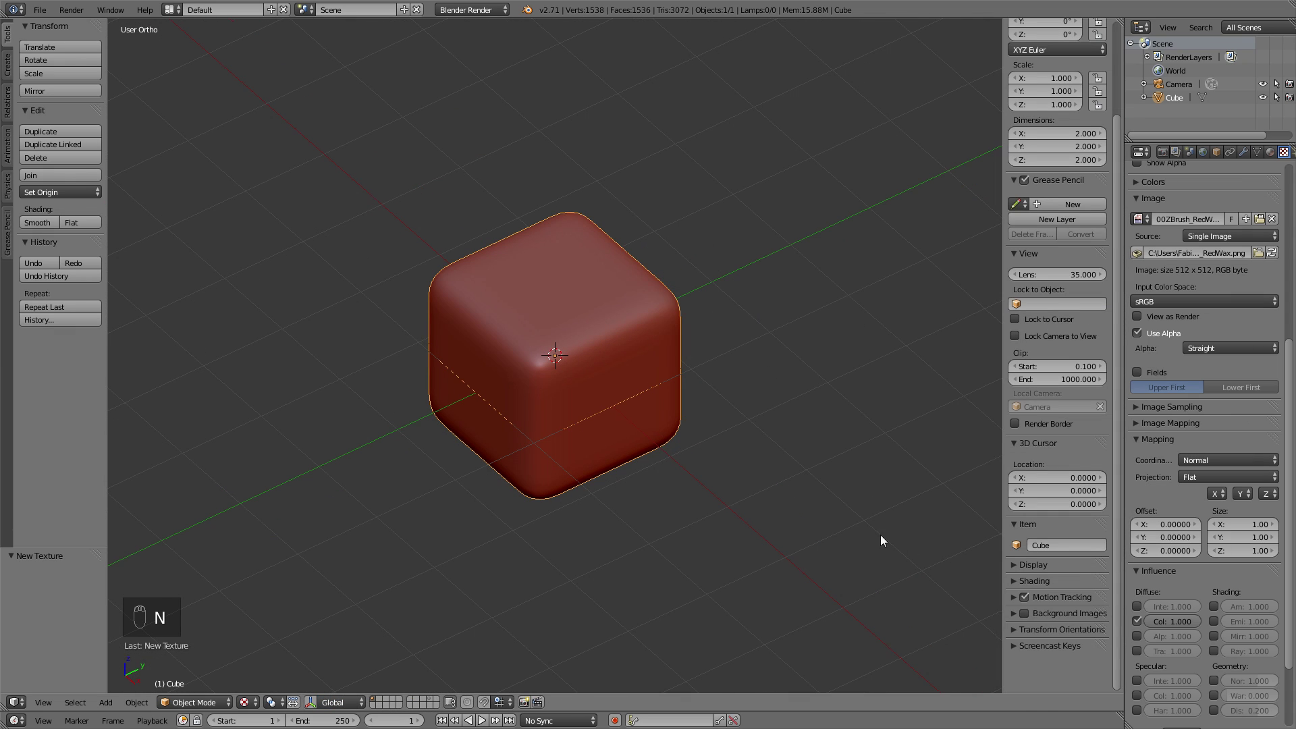
{"action": "left_click", "coordinate": [1026, 565]}
{"action": "scroll", "coordinate": [1026, 566], "scroll_direction": "down", "scroll_amount": 3}
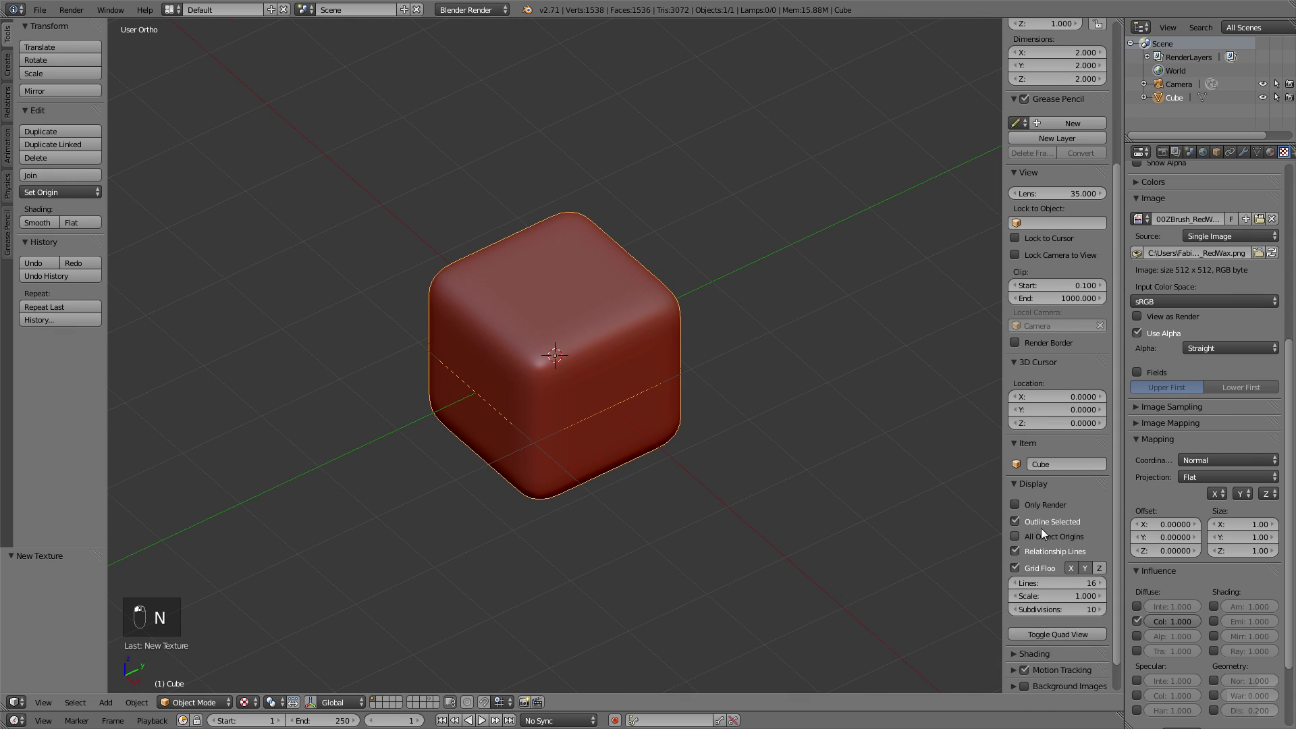
{"action": "left_click", "coordinate": [1040, 508]}
{"action": "key", "text": "n"}
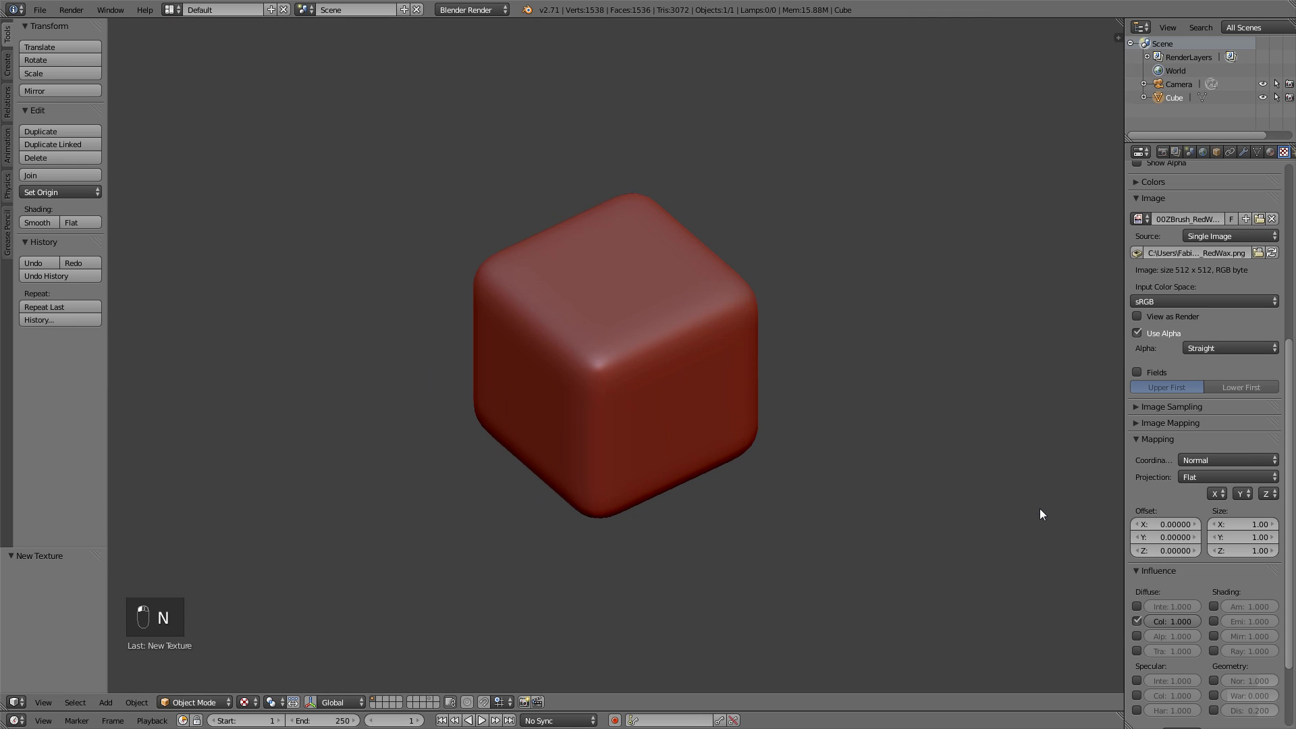
Darken the world's horizon color to a near-black gray.
{"action": "left_click", "coordinate": [1204, 151]}
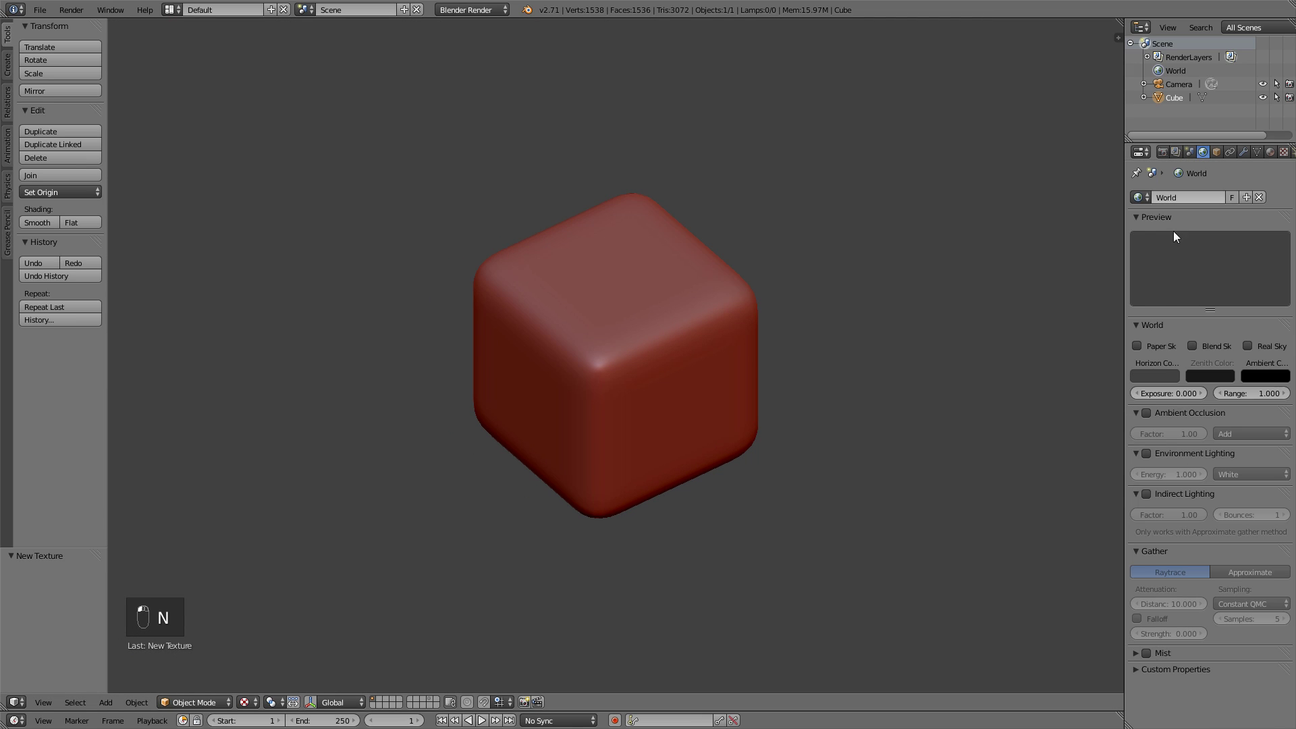
{"action": "left_click", "coordinate": [1156, 374]}
{"action": "left_click_drag", "start_coordinate": [1168, 270], "coordinate": [1168, 287]}
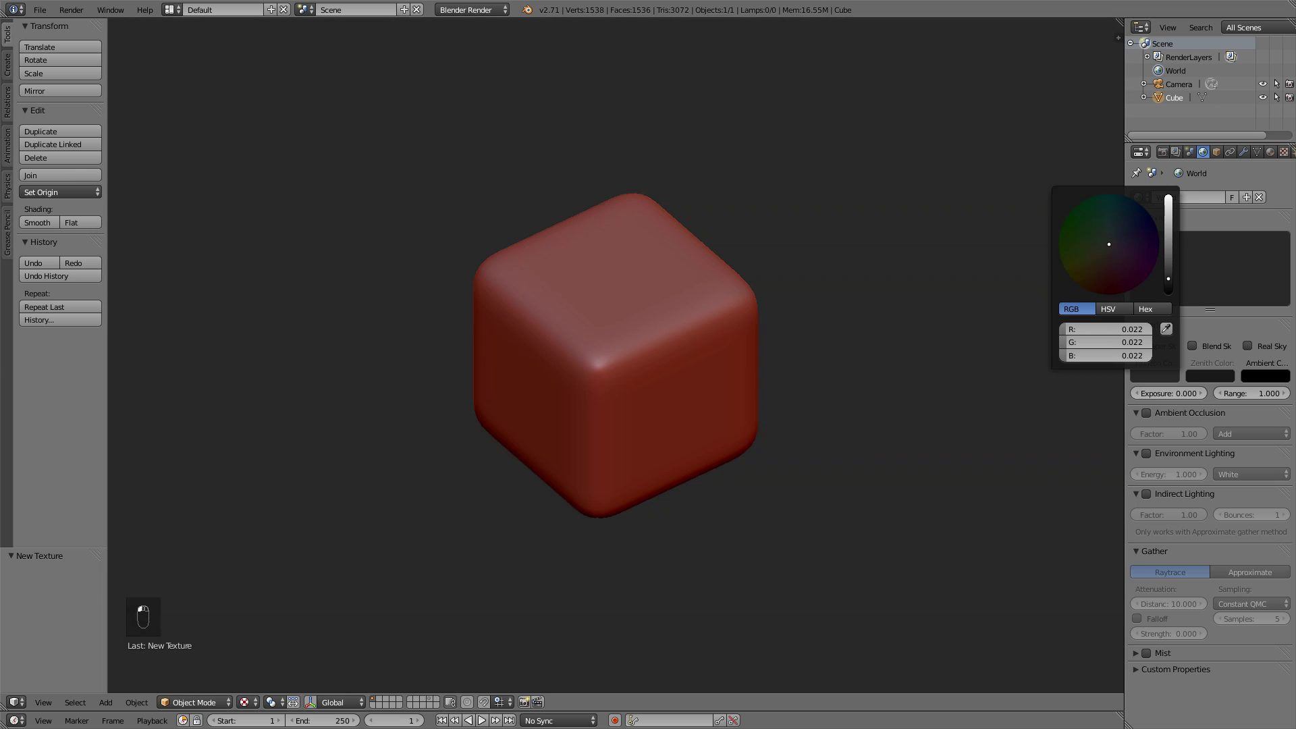
{"action": "mouse_move", "coordinate": [905, 370]}
{"action": "middle_mouse_down"}
{"action": "mouse_move", "coordinate": [734, 361]}
{"action": "mouse_move", "coordinate": [653, 314]}
{"action": "mouse_move", "coordinate": [645, 257]}
{"action": "mouse_move", "coordinate": [668, 376]}
{"action": "mouse_move", "coordinate": [578, 355]}
{"action": "mouse_move", "coordinate": [641, 362]}
{"action": "mouse_move", "coordinate": [783, 342]}
{"action": "mouse_move", "coordinate": [677, 353]}
{"action": "mouse_move", "coordinate": [602, 341]}
{"action": "middle_mouse_up"}
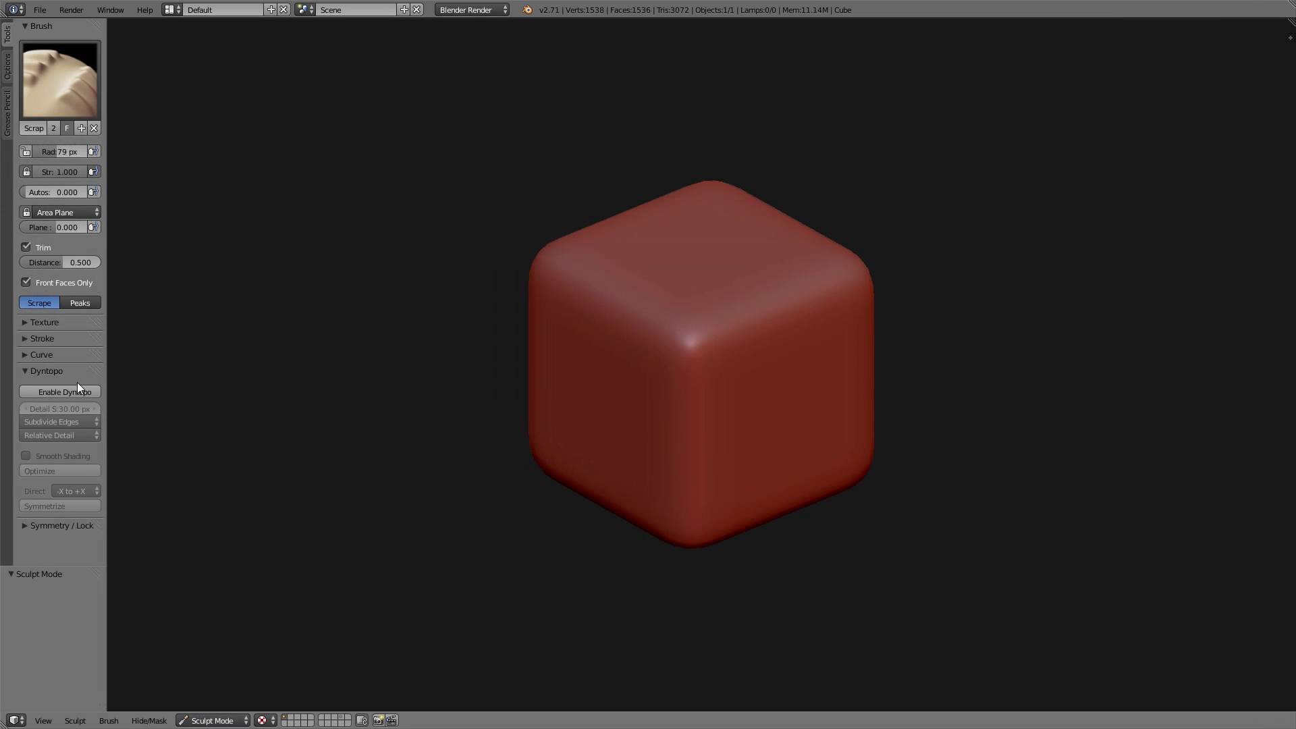
Enable Dyntopo with Smooth Shading and enlarge the Scrape brush radius to 130 px.
{"action": "left_click", "coordinate": [72, 390]}
{"action": "left_click", "coordinate": [76, 456]}
{"action": "key", "text": "f"}
{"action": "left_click", "coordinate": [643, 415]}
Scrape the cube's upper corner and adjoining edges into flat, chipped facets.
{"action": "left_click_drag", "start_coordinate": [693, 370], "coordinate": [731, 362]}
{"action": "middle_click_drag", "start_coordinate": [742, 386], "coordinate": [652, 387]}
{"action": "left_click_drag", "start_coordinate": [702, 377], "coordinate": [857, 365]}
{"action": "middle_click_drag", "start_coordinate": [870, 375], "coordinate": [833, 370]}
{"action": "left_click_drag", "start_coordinate": [836, 376], "coordinate": [911, 390]}
{"action": "mouse_move", "coordinate": [911, 391]}
{"action": "middle_mouse_down"}
{"action": "mouse_move", "coordinate": [787, 403]}
{"action": "mouse_move", "coordinate": [642, 361]}
{"action": "middle_mouse_up"}
Choose the Clay Strips brush and set its strength to 1.000 and its radius to 58 px for the cube's front face.
{"action": "left_click", "coordinate": [46, 86]}
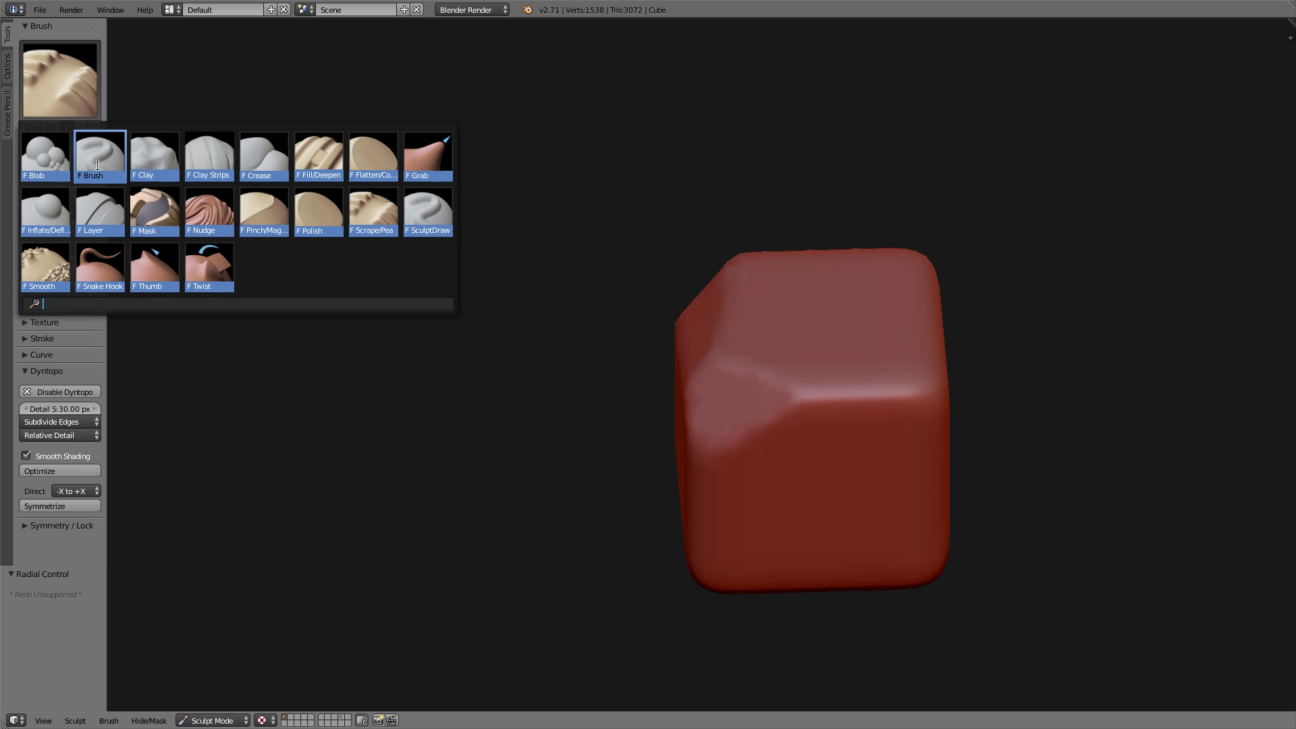
{"action": "left_click", "coordinate": [206, 154]}
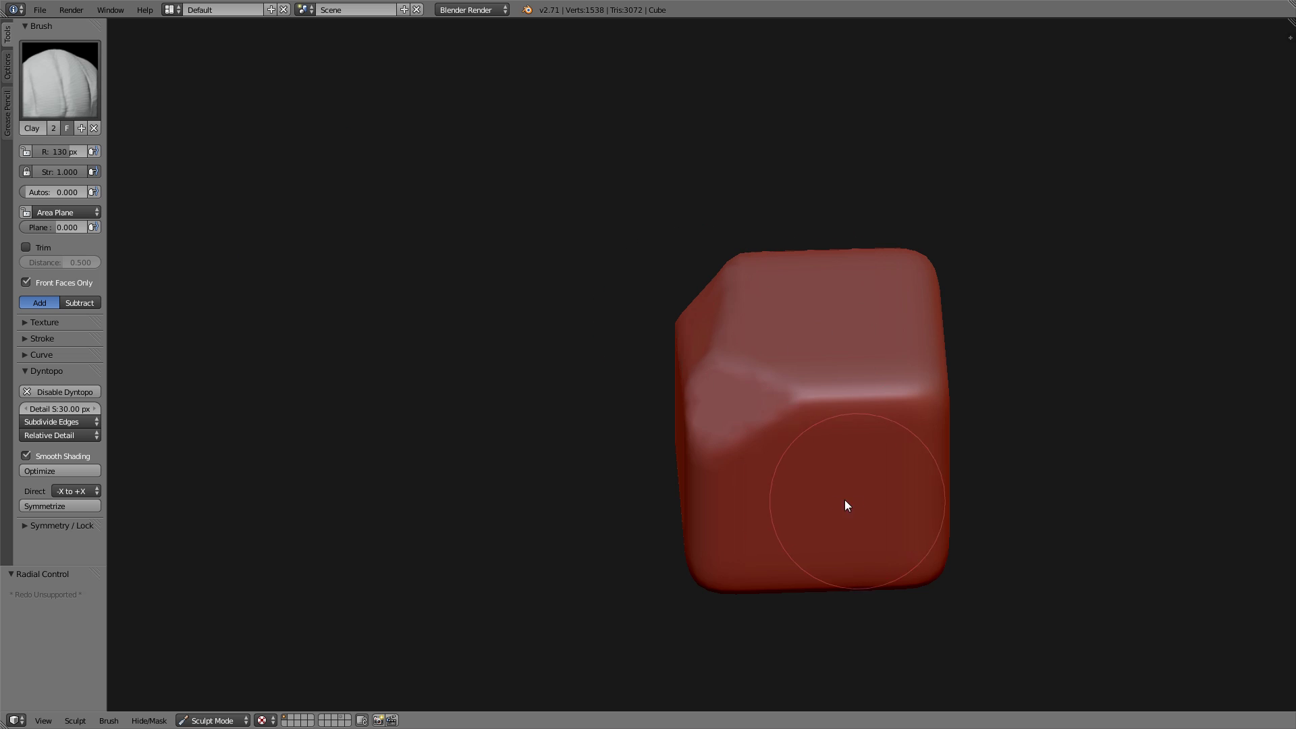
{"action": "middle_click_drag", "start_coordinate": [844, 506], "coordinate": [833, 471]}
{"action": "scroll", "coordinate": [736, 382], "scroll_direction": "up", "scroll_amount": 2}
{"action": "scroll", "coordinate": [732, 375], "scroll_direction": "up", "scroll_amount": 1}
{"action": "middle_click_drag", "start_coordinate": [733, 375], "coordinate": [598, 264], "text": "shift"}
{"action": "key", "text": "shift+f"}
{"action": "left_click", "coordinate": [727, 412]}
{"action": "key", "text": "f"}
{"action": "left_click", "coordinate": [706, 414]}
{"action": "key", "text": "f"}
{"action": "left_click", "coordinate": [640, 440]}
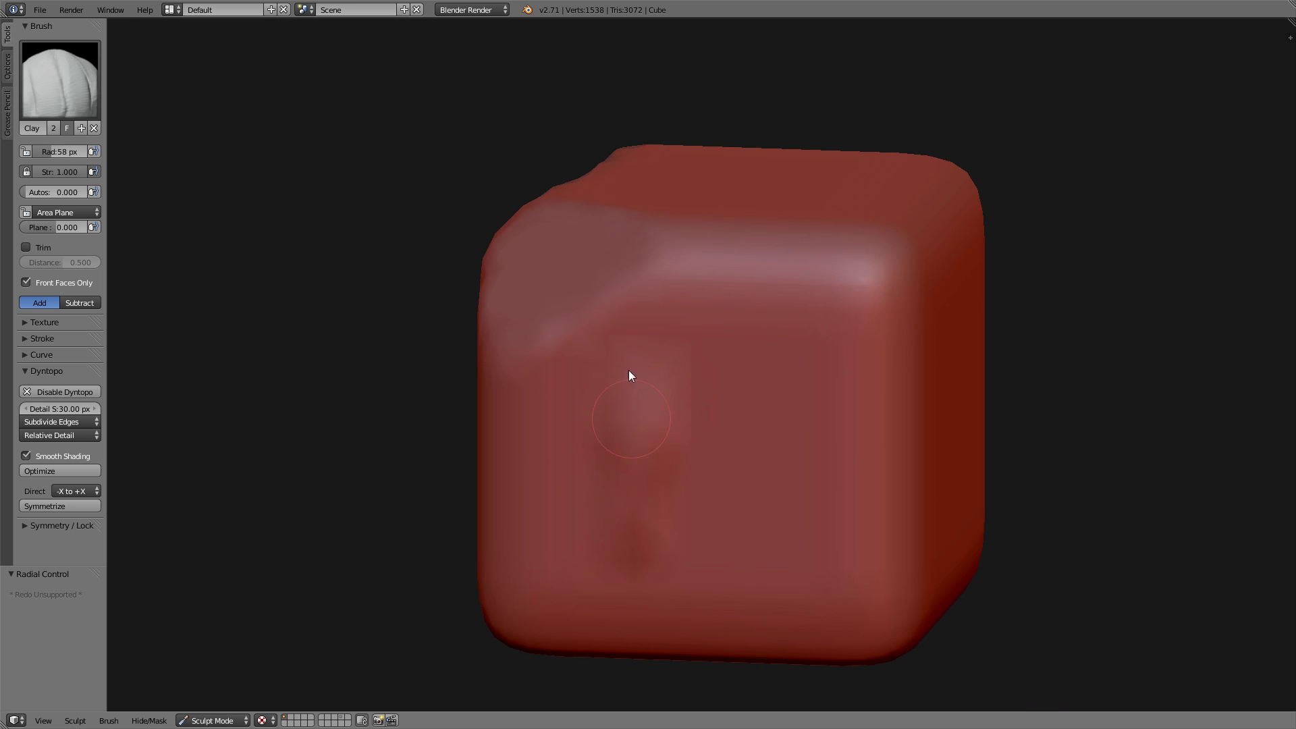
Build up a vertical ridge of clay on the cube's front face below the chipped corner, enlarging the brush radius to 112 px.
{"action": "left_click_drag", "start_coordinate": [629, 371], "coordinate": [634, 446]}
{"action": "mouse_move", "coordinate": [738, 438]}
{"action": "middle_mouse_down"}
{"action": "mouse_move", "coordinate": [710, 441]}
{"action": "mouse_move", "coordinate": [660, 407]}
{"action": "middle_mouse_up"}
{"action": "key", "text": "f"}
{"action": "left_click", "coordinate": [602, 343]}
{"action": "mouse_move", "coordinate": [591, 346]}
{"action": "left_mouse_down"}
{"action": "mouse_move", "coordinate": [594, 450]}
{"action": "mouse_move", "coordinate": [613, 346]}
{"action": "mouse_move", "coordinate": [570, 491]}
{"action": "left_mouse_up"}
{"action": "mouse_move", "coordinate": [630, 411]}
{"action": "middle_mouse_down"}
{"action": "mouse_move", "coordinate": [788, 424]}
{"action": "mouse_move", "coordinate": [713, 419]}
{"action": "middle_mouse_up"}
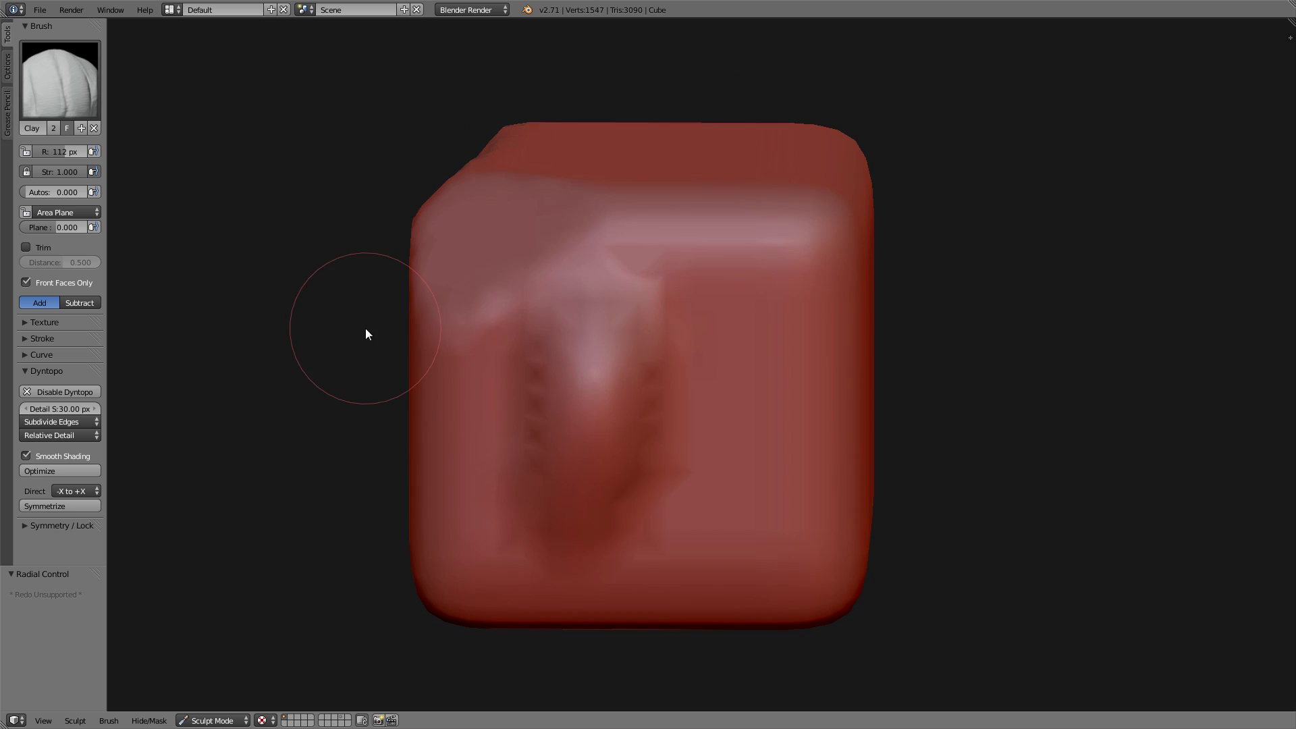
Reduce the Dyntopo detail size and build a second vertical clay ridge beside the first on the cube's front face.
{"action": "type", "text": "0"}
{"action": "key", "text": "Return"}
{"action": "mouse_move", "coordinate": [702, 290]}
{"action": "left_mouse_down"}
{"action": "mouse_move", "coordinate": [720, 482]}
{"action": "mouse_move", "coordinate": [720, 445]}
{"action": "left_mouse_up"}
{"action": "middle_click_drag", "start_coordinate": [786, 350], "coordinate": [717, 377]}
Set the Dyntopo detail size to 5 px and build a third vertical ridge on the other side of the first one.
{"action": "left_click", "coordinate": [58, 407]}
{"action": "type", "text": "5"}
{"action": "key", "text": "Return"}
{"action": "middle_click_drag", "start_coordinate": [371, 386], "coordinate": [523, 387]}
{"action": "mouse_move", "coordinate": [448, 368]}
{"action": "left_mouse_down"}
{"action": "mouse_move", "coordinate": [457, 457]}
{"action": "mouse_move", "coordinate": [436, 361]}
{"action": "mouse_move", "coordinate": [448, 355]}
{"action": "mouse_move", "coordinate": [439, 498]}
{"action": "left_mouse_up"}
{"action": "mouse_move", "coordinate": [439, 497]}
{"action": "middle_mouse_down"}
{"action": "mouse_move", "coordinate": [585, 463]}
{"action": "mouse_move", "coordinate": [552, 470]}
{"action": "mouse_move", "coordinate": [668, 477]}
{"action": "mouse_move", "coordinate": [628, 495]}
{"action": "mouse_move", "coordinate": [621, 472]}
{"action": "middle_mouse_up"}
Switch Dyntopo to Constant Detail at 5% and flood fill the whole cube with that detail.
{"action": "left_click", "coordinate": [75, 436]}
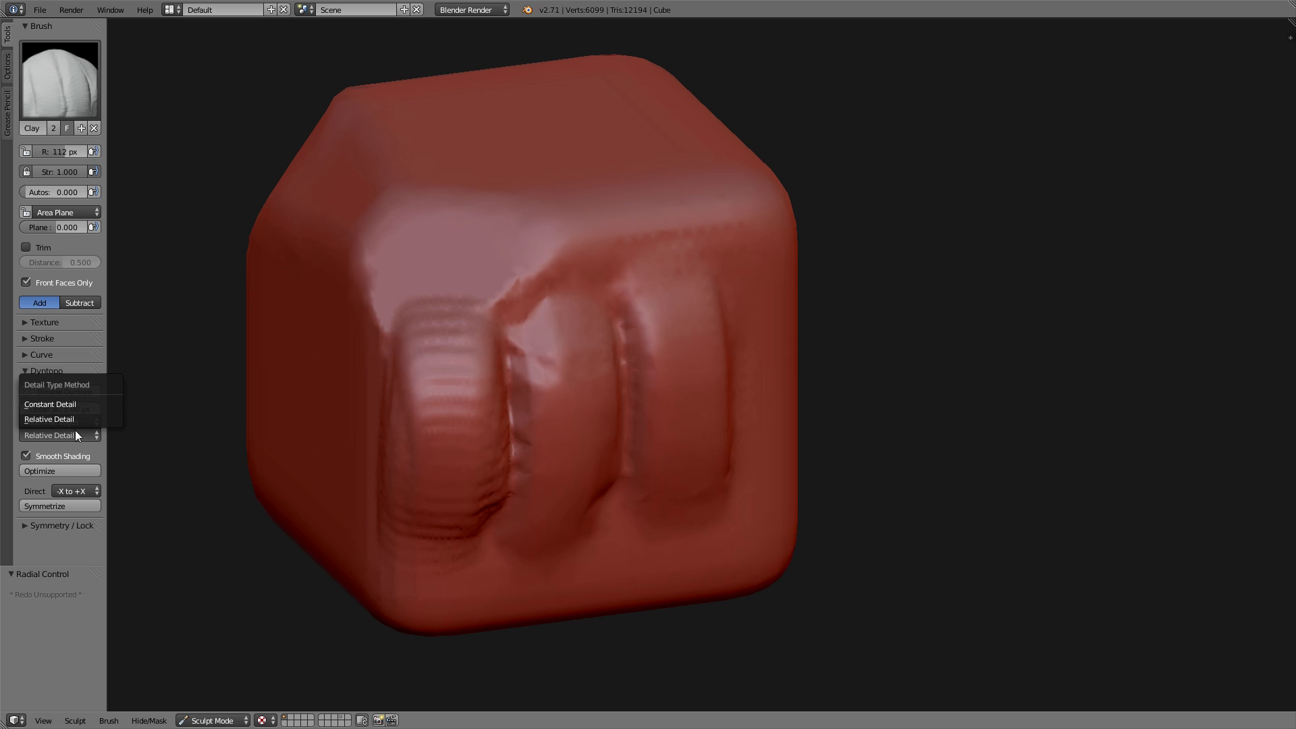
{"action": "left_click", "coordinate": [78, 402]}
{"action": "left_click", "coordinate": [78, 402]}
{"action": "type", "text": "5"}
{"action": "key", "text": "Return"}
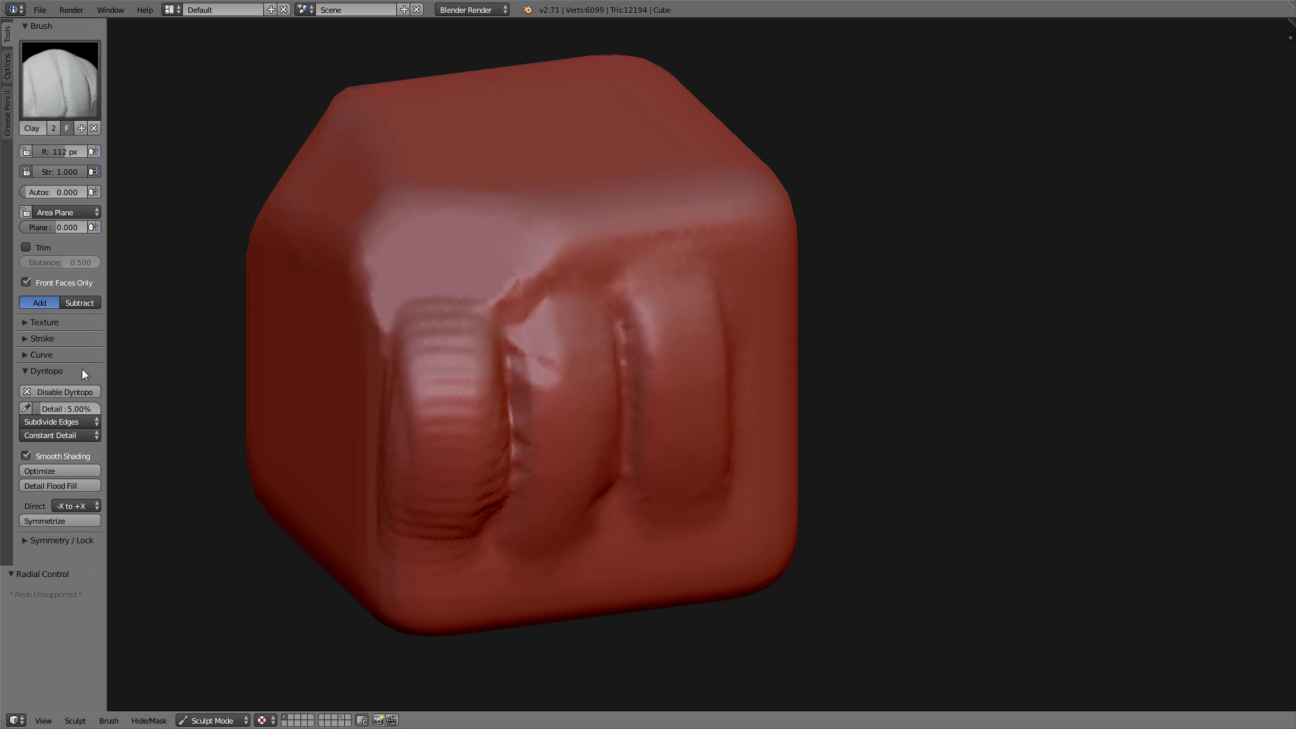
{"action": "left_click", "coordinate": [78, 488]}
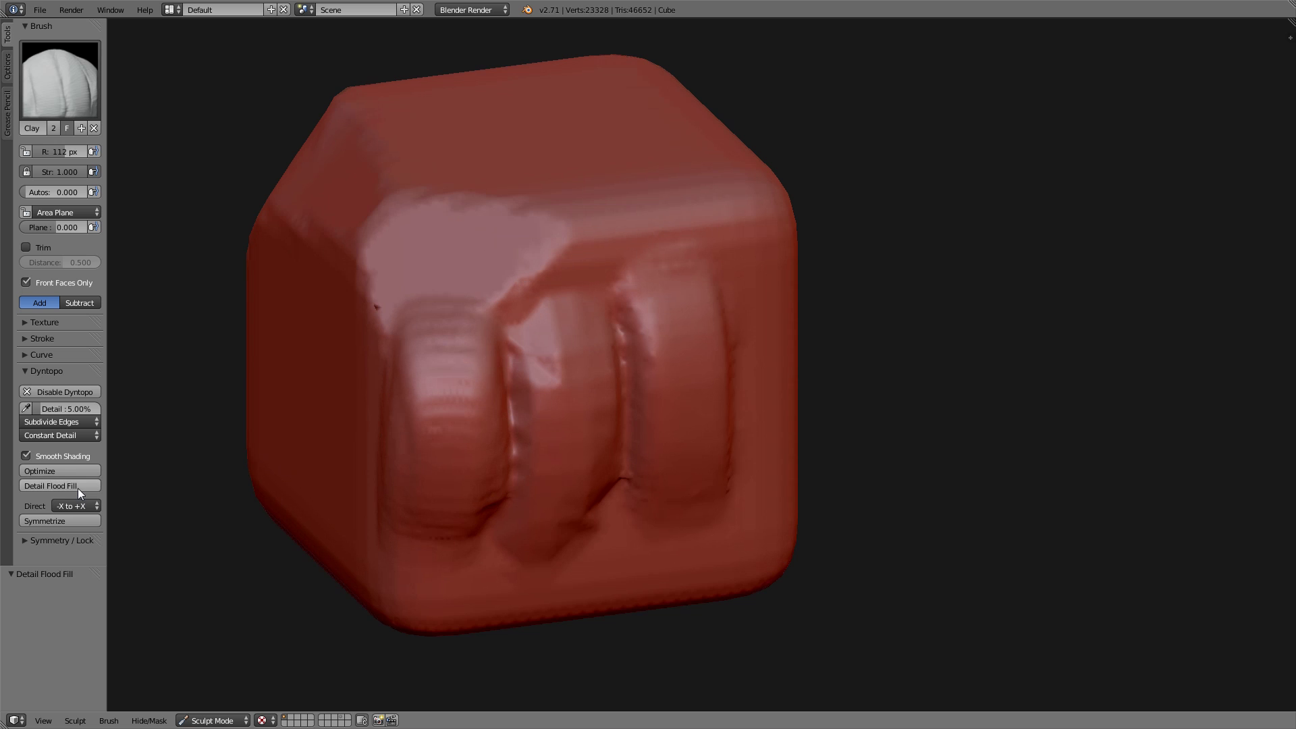
Switch back to Relative Detail and lay clay strokes along the cube's upper front edge and across the adjoining surfaces.
{"action": "left_click", "coordinate": [71, 435]}
{"action": "left_click", "coordinate": [72, 423]}
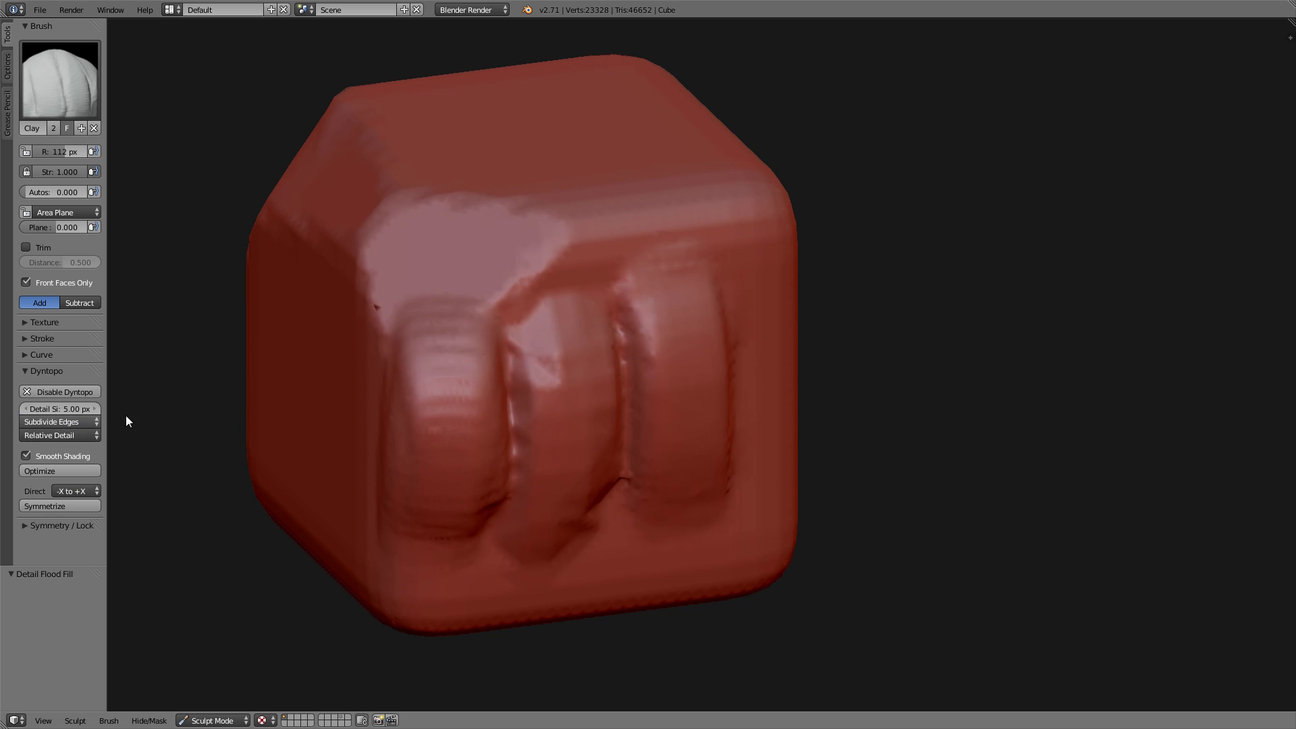
{"action": "left_click_drag", "start_coordinate": [534, 324], "coordinate": [460, 264]}
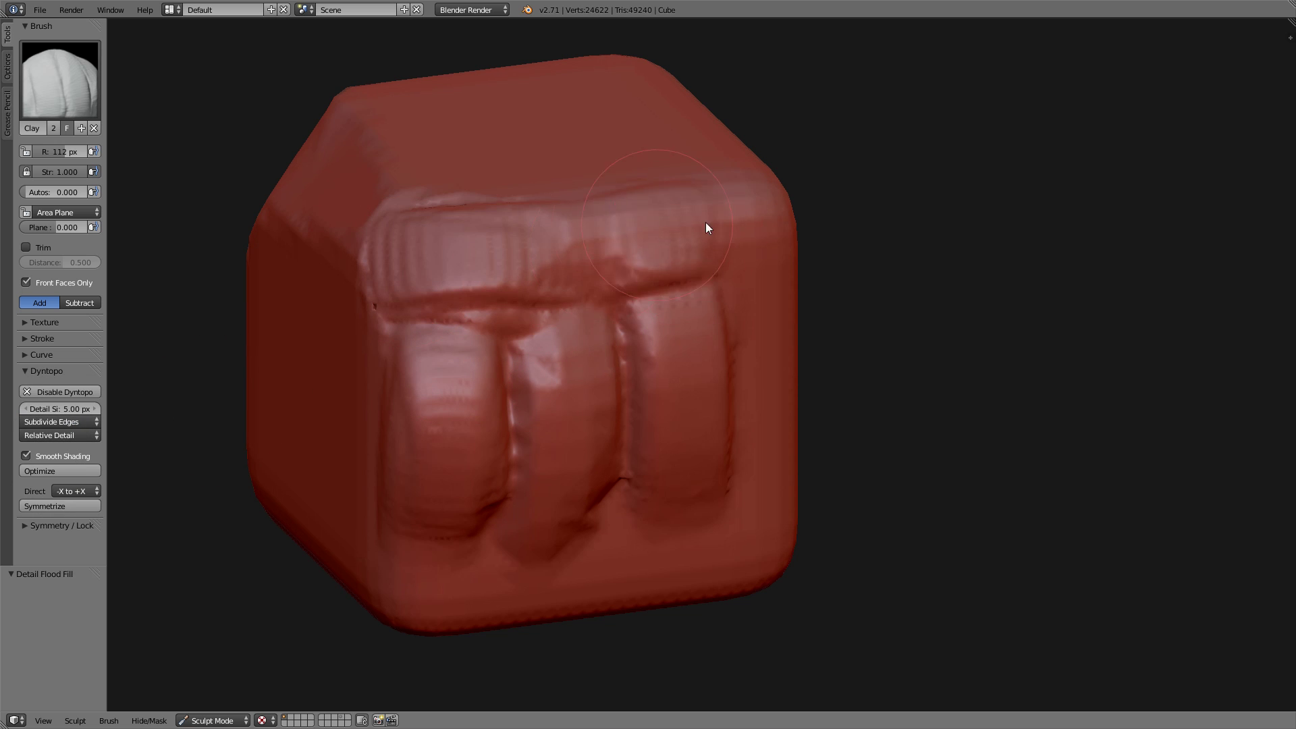
{"action": "middle_click_drag", "start_coordinate": [672, 223], "coordinate": [635, 269]}
{"action": "mouse_move", "coordinate": [688, 290]}
{"action": "left_mouse_down"}
{"action": "mouse_move", "coordinate": [765, 383]}
{"action": "mouse_move", "coordinate": [811, 494]}
{"action": "left_mouse_up"}
{"action": "middle_click_drag", "start_coordinate": [821, 391], "coordinate": [834, 417]}
{"action": "mouse_move", "coordinate": [834, 417]}
{"action": "left_mouse_down"}
{"action": "mouse_move", "coordinate": [833, 455]}
{"action": "mouse_move", "coordinate": [880, 286]}
{"action": "mouse_move", "coordinate": [845, 227]}
{"action": "mouse_move", "coordinate": [742, 243]}
{"action": "left_mouse_up"}
{"action": "mouse_move", "coordinate": [742, 243]}
{"action": "middle_mouse_down"}
{"action": "mouse_move", "coordinate": [801, 231]}
{"action": "mouse_move", "coordinate": [558, 331]}
{"action": "middle_mouse_up"}
{"action": "mouse_move", "coordinate": [557, 331]}
{"action": "left_mouse_down"}
{"action": "mouse_move", "coordinate": [700, 429]}
{"action": "mouse_move", "coordinate": [752, 257]}
{"action": "left_mouse_up"}
{"action": "mouse_move", "coordinate": [751, 257]}
{"action": "middle_mouse_down"}
{"action": "mouse_move", "coordinate": [795, 444]}
{"action": "mouse_move", "coordinate": [635, 409]}
{"action": "mouse_move", "coordinate": [728, 421]}
{"action": "mouse_move", "coordinate": [698, 383]}
{"action": "middle_mouse_up"}
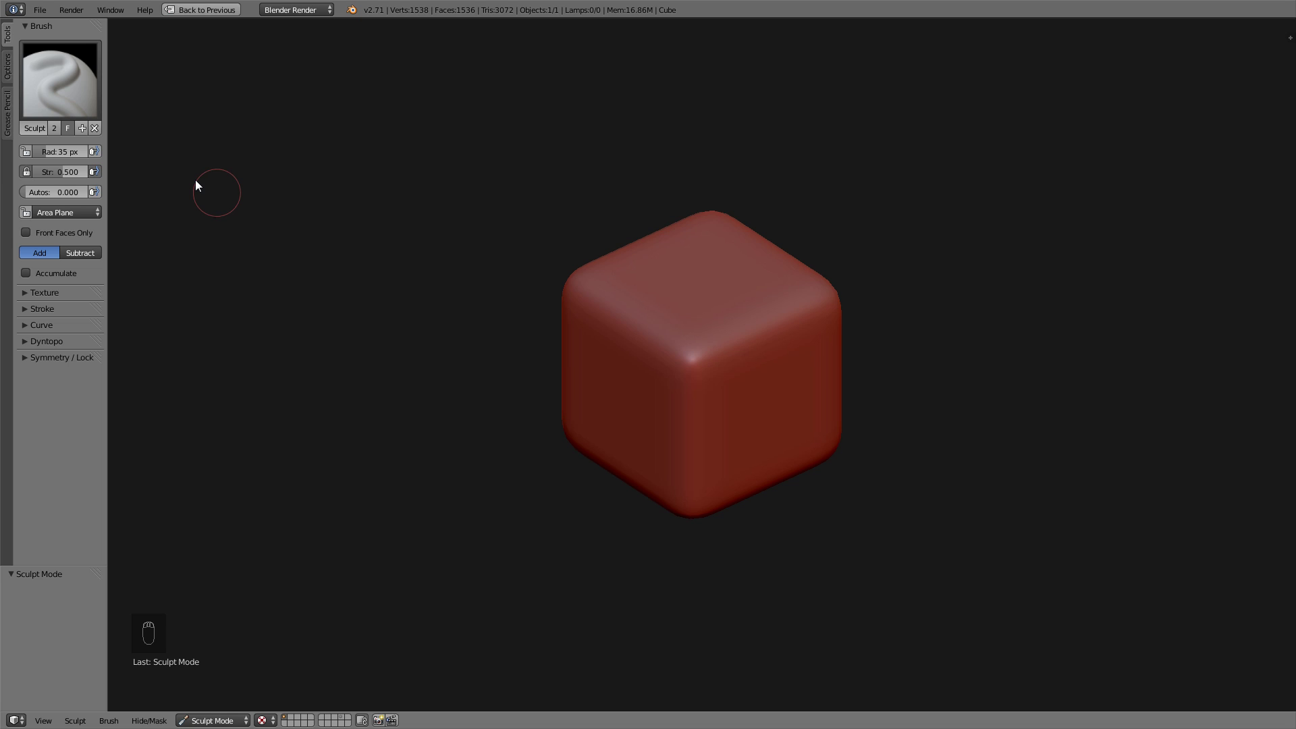
Choose the Scrape brush for the fresh rounded cube and enable Trim and Front Faces Only.
{"action": "left_click", "coordinate": [75, 98]}
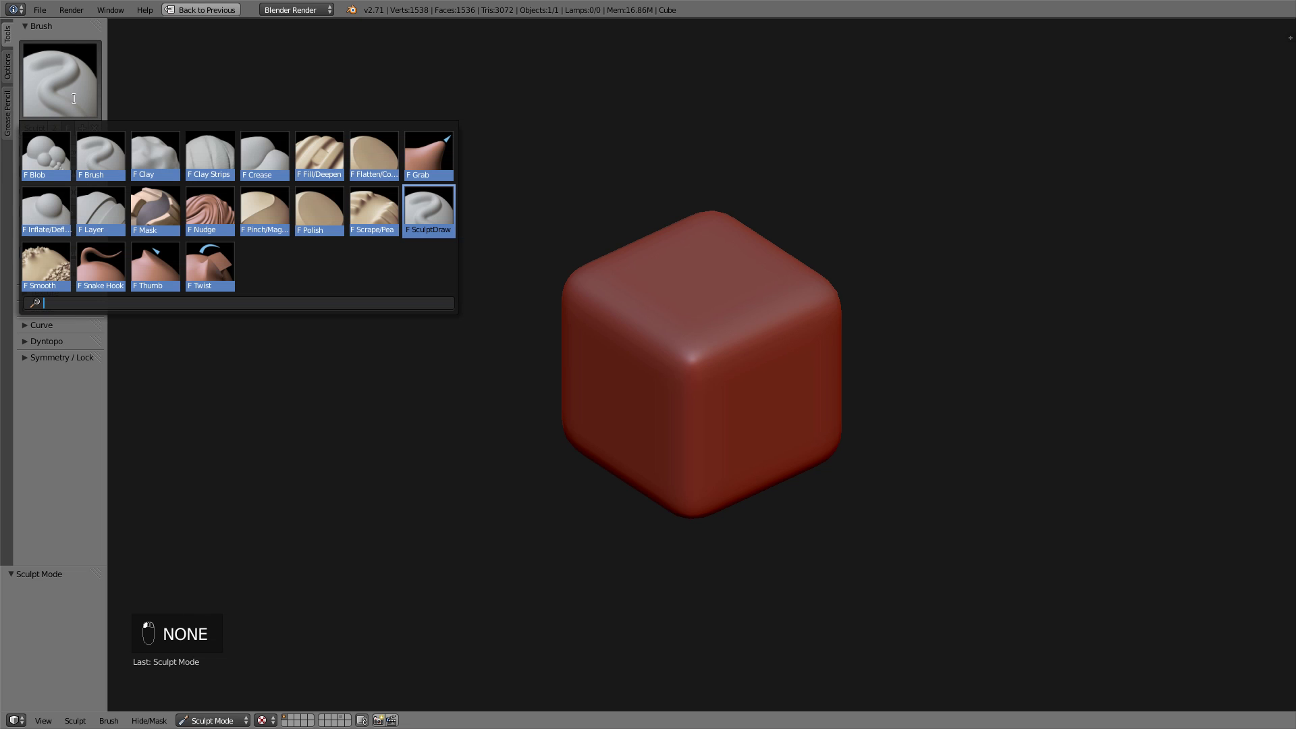
{"action": "left_click", "coordinate": [386, 213]}
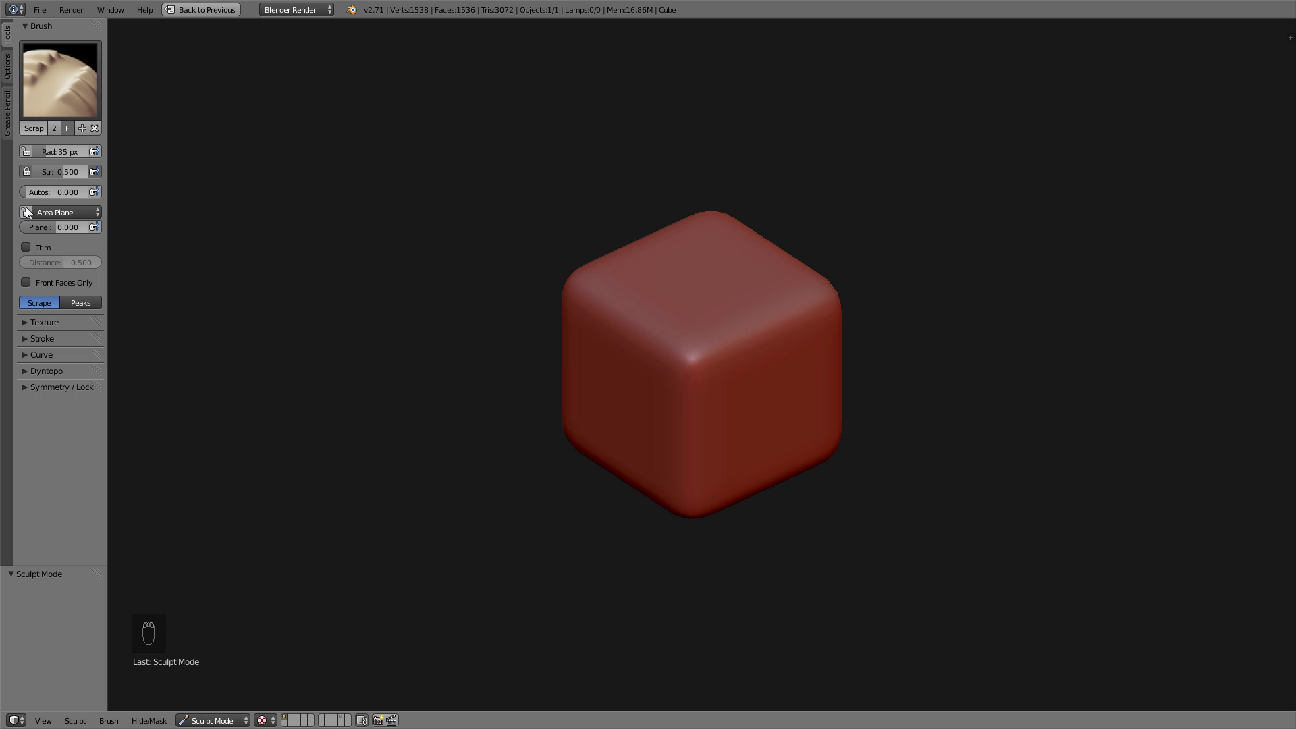
{"action": "left_click", "coordinate": [27, 248]}
{"action": "left_click", "coordinate": [34, 282]}
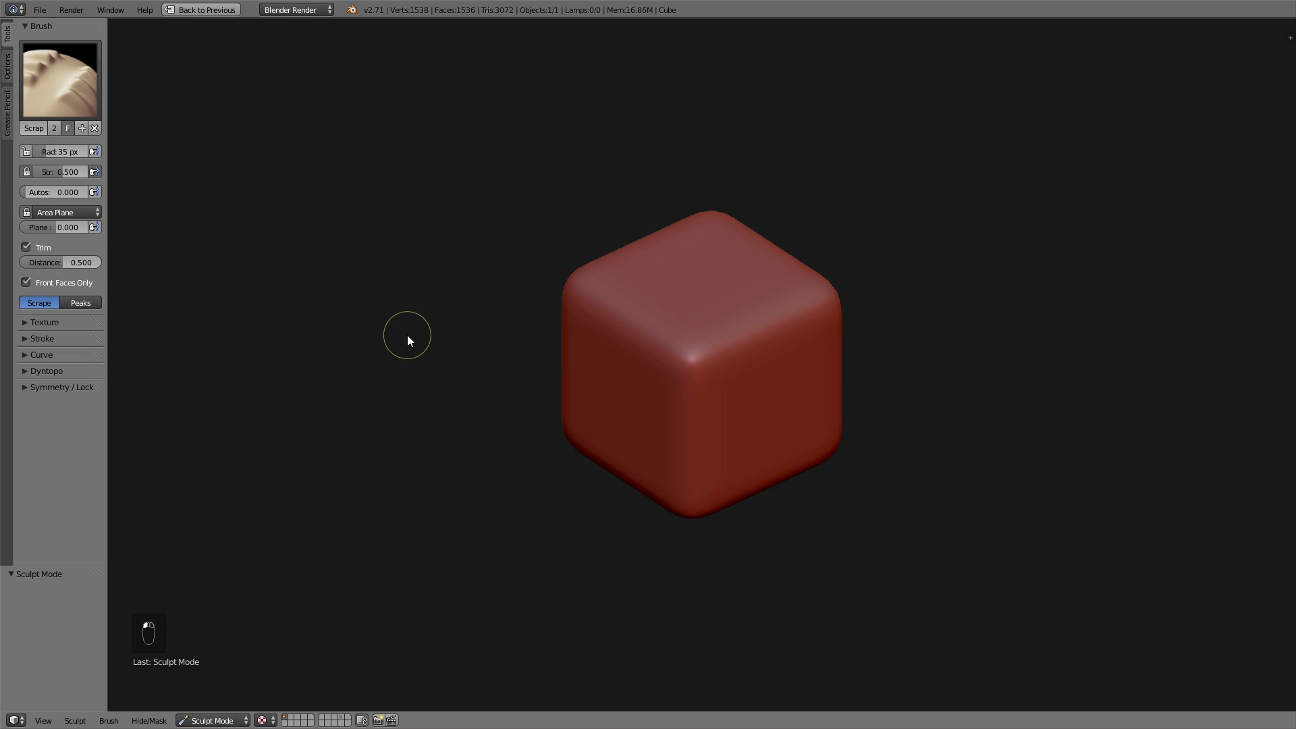
Enlarge the Scrape brush radius to 126 px and give it the round falloff curve.
{"action": "key", "text": "f"}
{"action": "left_click", "coordinate": [621, 404]}
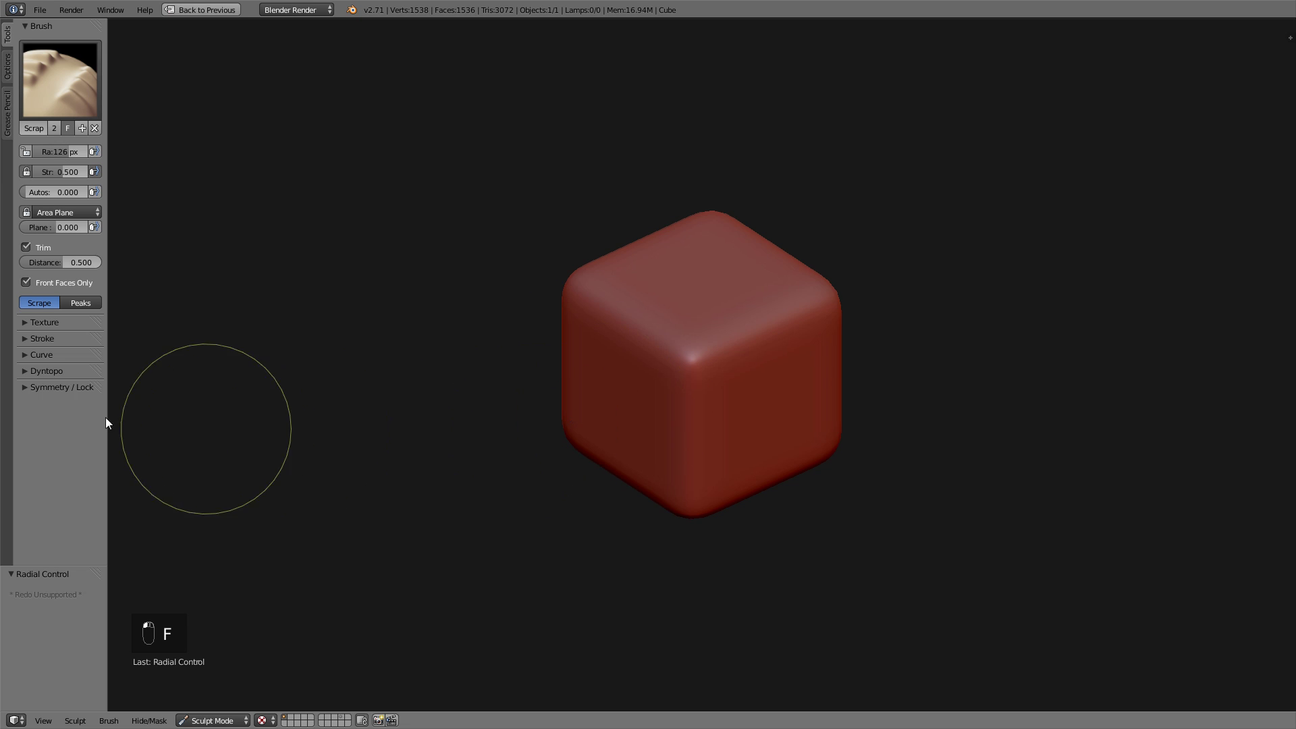
{"action": "left_click", "coordinate": [44, 355]}
{"action": "left_click", "coordinate": [35, 505]}
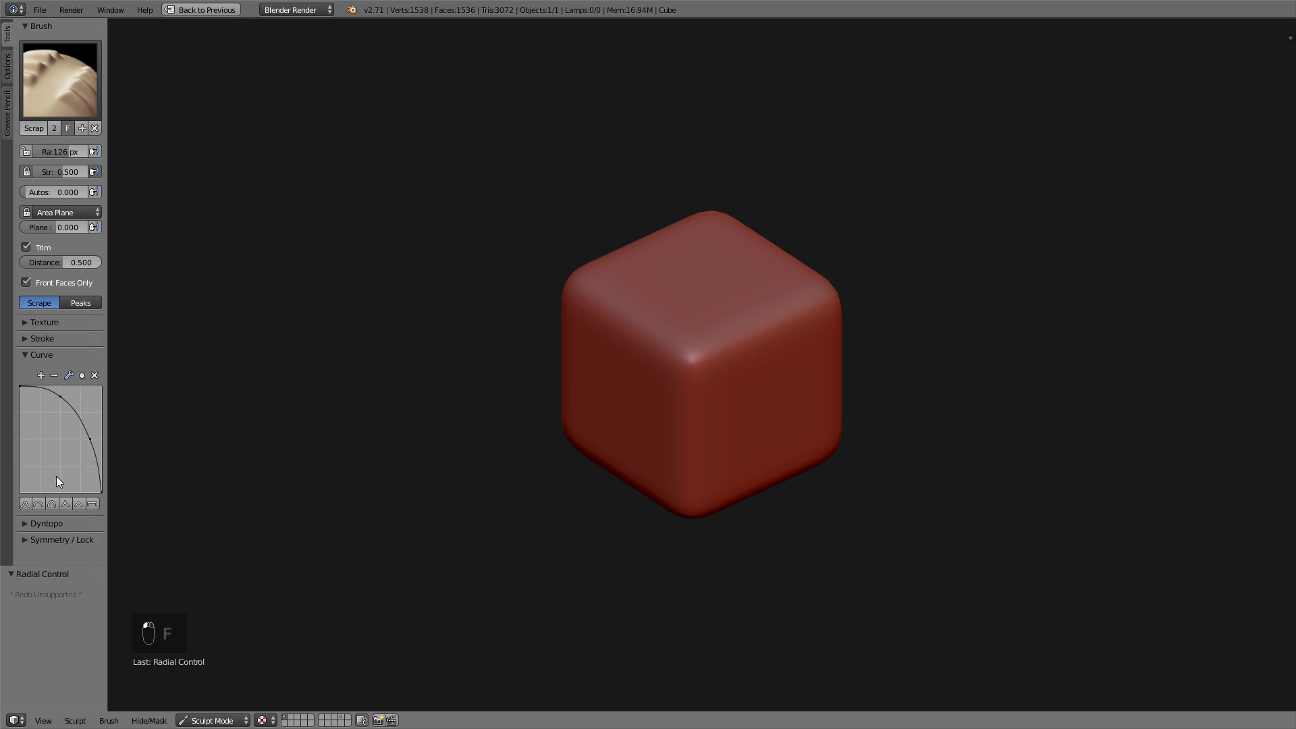
{"action": "left_click", "coordinate": [42, 356]}
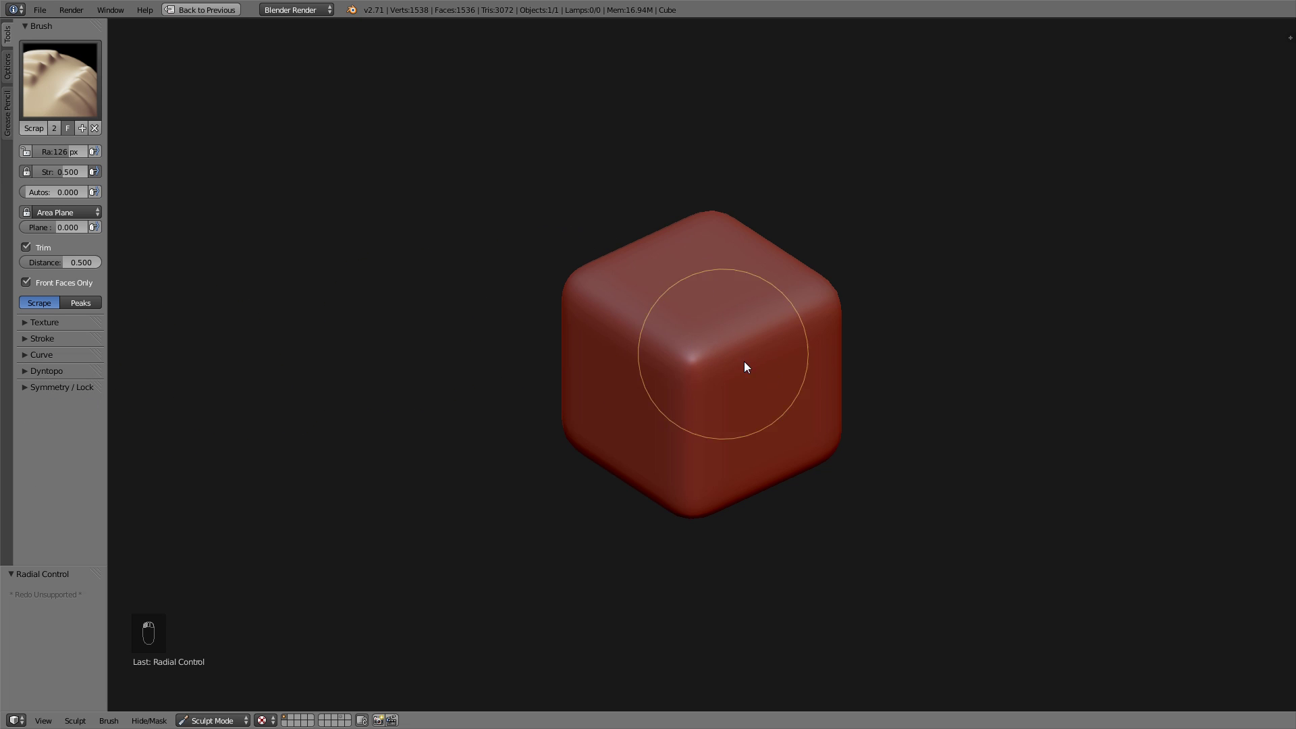
Scrape the cube's near corner and adjoining edges into flat facets, raising the brush strength after the first stroke.
{"action": "mouse_move", "coordinate": [702, 358]}
{"action": "left_mouse_down"}
{"action": "mouse_move", "coordinate": [751, 364]}
{"action": "mouse_move", "coordinate": [732, 375]}
{"action": "left_mouse_up"}
{"action": "key", "text": "shift+f"}
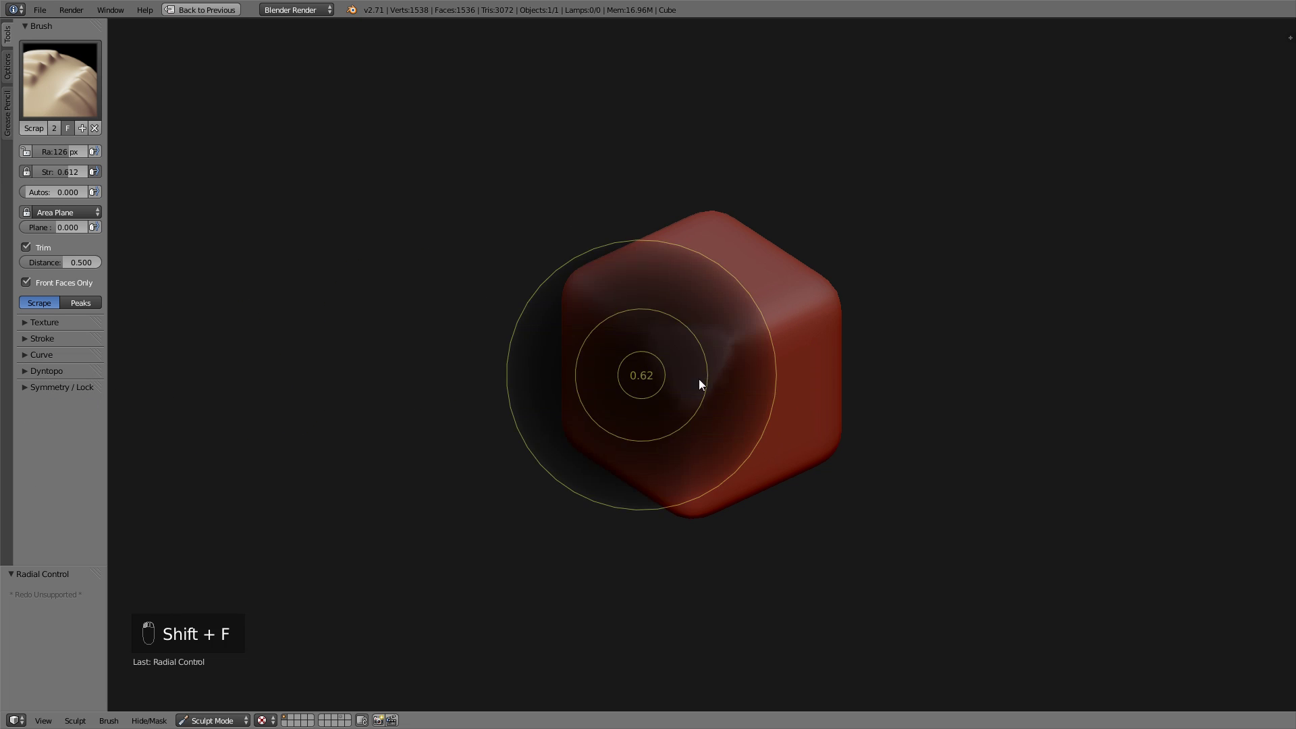
{"action": "left_click", "coordinate": [653, 386]}
{"action": "middle_click_drag", "start_coordinate": [802, 332], "coordinate": [720, 339]}
{"action": "mouse_move", "coordinate": [720, 340]}
{"action": "left_mouse_down"}
{"action": "mouse_move", "coordinate": [798, 346]}
{"action": "mouse_move", "coordinate": [791, 357]}
{"action": "left_mouse_up"}
{"action": "mouse_move", "coordinate": [790, 358]}
{"action": "middle_mouse_down"}
{"action": "mouse_move", "coordinate": [777, 343]}
{"action": "mouse_move", "coordinate": [757, 353]}
{"action": "middle_mouse_up"}
{"action": "left_click_drag", "start_coordinate": [776, 363], "coordinate": [759, 377]}
{"action": "mouse_move", "coordinate": [759, 377]}
{"action": "middle_mouse_down"}
{"action": "mouse_move", "coordinate": [798, 382]}
{"action": "mouse_move", "coordinate": [735, 384]}
{"action": "middle_mouse_up"}
{"action": "left_click_drag", "start_coordinate": [735, 384], "coordinate": [886, 392]}
{"action": "mouse_move", "coordinate": [886, 392]}
{"action": "middle_mouse_down"}
{"action": "mouse_move", "coordinate": [834, 405]}
{"action": "mouse_move", "coordinate": [859, 437]}
{"action": "mouse_move", "coordinate": [781, 437]}
{"action": "mouse_move", "coordinate": [1044, 465]}
{"action": "mouse_move", "coordinate": [706, 367]}
{"action": "mouse_move", "coordinate": [775, 374]}
{"action": "mouse_move", "coordinate": [747, 512]}
{"action": "mouse_move", "coordinate": [754, 495]}
{"action": "mouse_move", "coordinate": [593, 535]}
{"action": "mouse_move", "coordinate": [624, 544]}
{"action": "mouse_move", "coordinate": [660, 463]}
{"action": "mouse_move", "coordinate": [598, 571]}
{"action": "mouse_move", "coordinate": [732, 577]}
{"action": "mouse_move", "coordinate": [690, 576]}
{"action": "mouse_move", "coordinate": [702, 549]}
{"action": "mouse_move", "coordinate": [658, 549]}
{"action": "mouse_move", "coordinate": [743, 547]}
{"action": "mouse_move", "coordinate": [541, 533]}
{"action": "mouse_move", "coordinate": [697, 540]}
{"action": "mouse_move", "coordinate": [475, 480]}
{"action": "mouse_move", "coordinate": [648, 526]}
{"action": "mouse_move", "coordinate": [489, 419]}
{"action": "mouse_move", "coordinate": [546, 451]}
{"action": "mouse_move", "coordinate": [358, 435]}
{"action": "mouse_move", "coordinate": [419, 469]}
{"action": "mouse_move", "coordinate": [402, 517]}
{"action": "mouse_move", "coordinate": [455, 514]}
{"action": "mouse_move", "coordinate": [414, 506]}
{"action": "mouse_move", "coordinate": [637, 512]}
{"action": "mouse_move", "coordinate": [463, 463]}
{"action": "mouse_move", "coordinate": [567, 448]}
{"action": "mouse_move", "coordinate": [439, 443]}
{"action": "mouse_move", "coordinate": [468, 459]}
{"action": "mouse_move", "coordinate": [528, 335]}
{"action": "mouse_move", "coordinate": [431, 520]}
{"action": "mouse_move", "coordinate": [540, 511]}
{"action": "mouse_move", "coordinate": [444, 540]}
{"action": "mouse_move", "coordinate": [558, 533]}
{"action": "middle_mouse_up"}
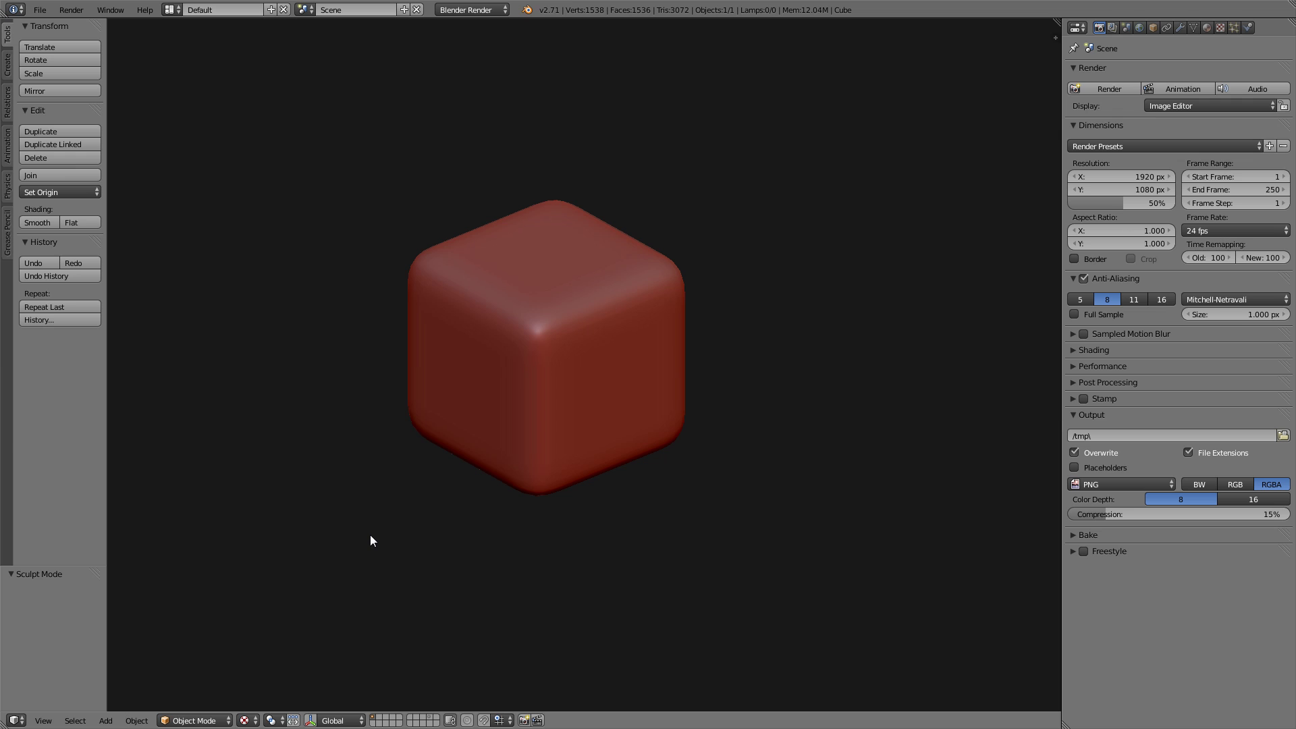
Switch the rounded cube to Sculpt Mode and choose the Clay Strips brush.
{"action": "left_click", "coordinate": [198, 720]}
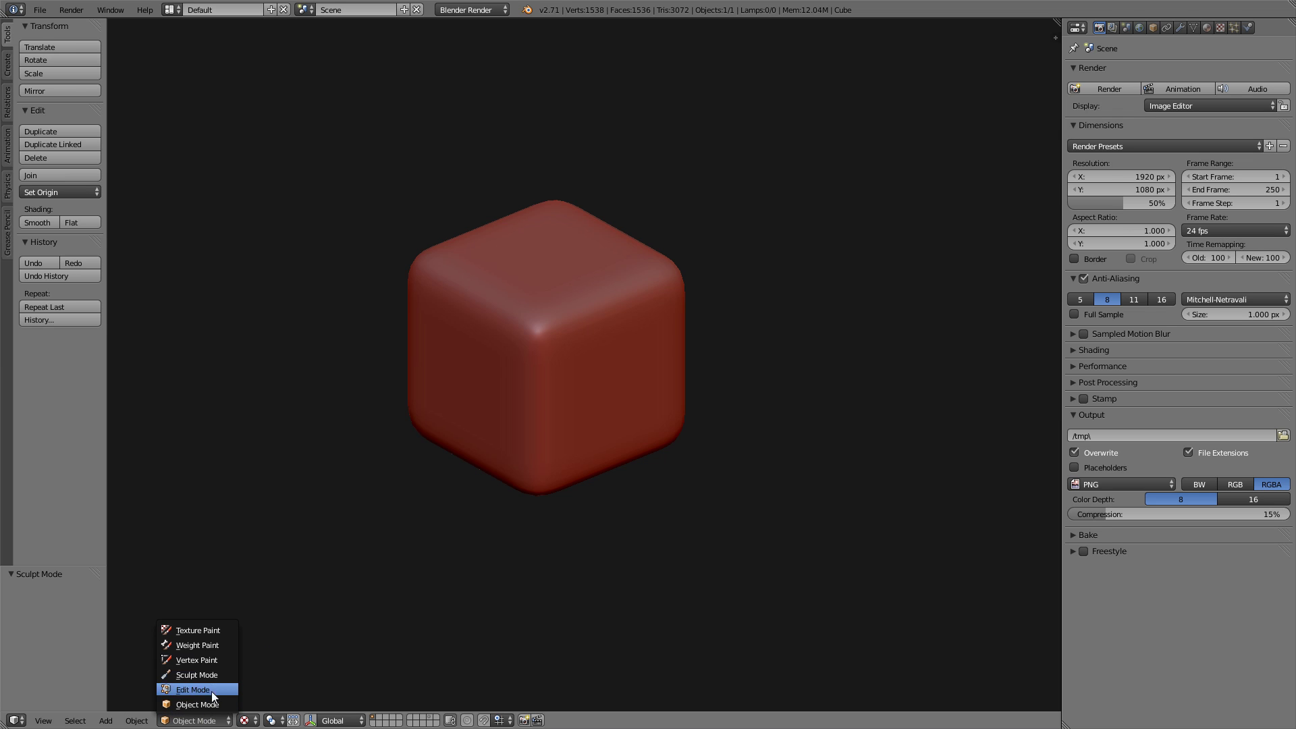
{"action": "left_click", "coordinate": [215, 675]}
{"action": "left_click", "coordinate": [67, 100]}
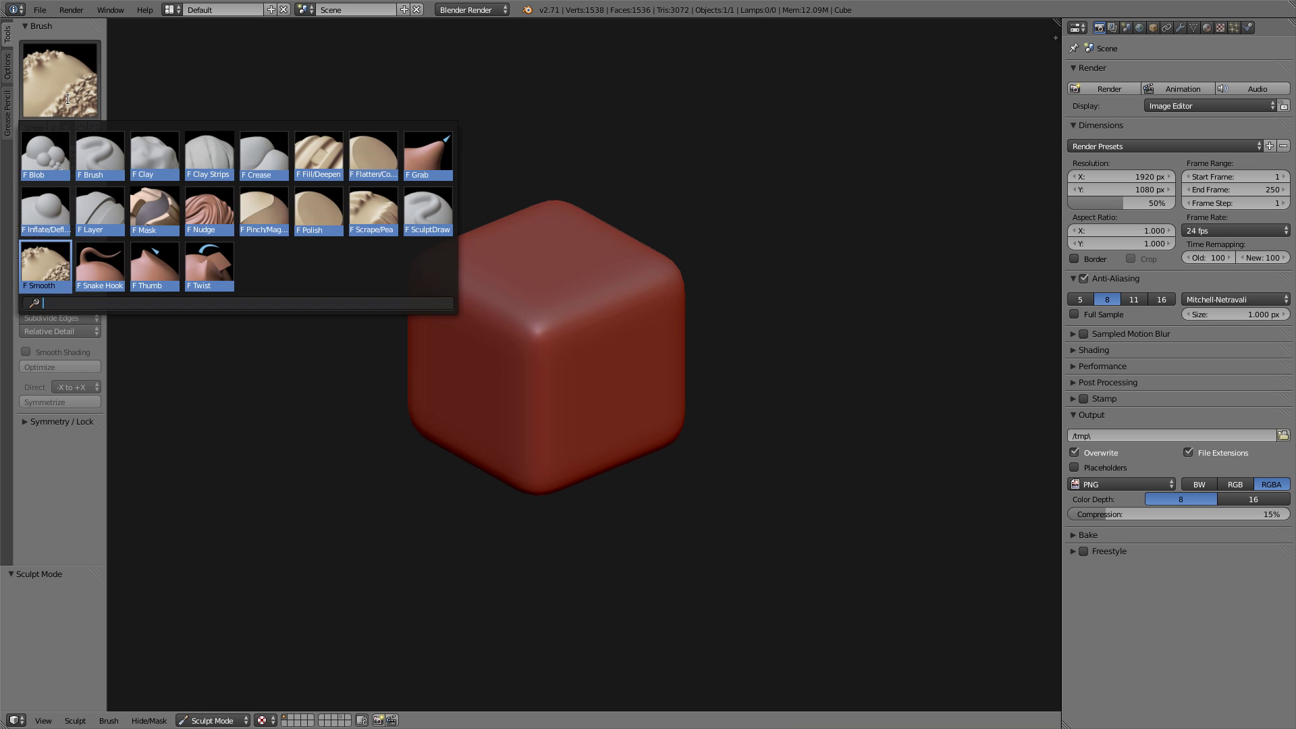
{"action": "left_click", "coordinate": [208, 157]}
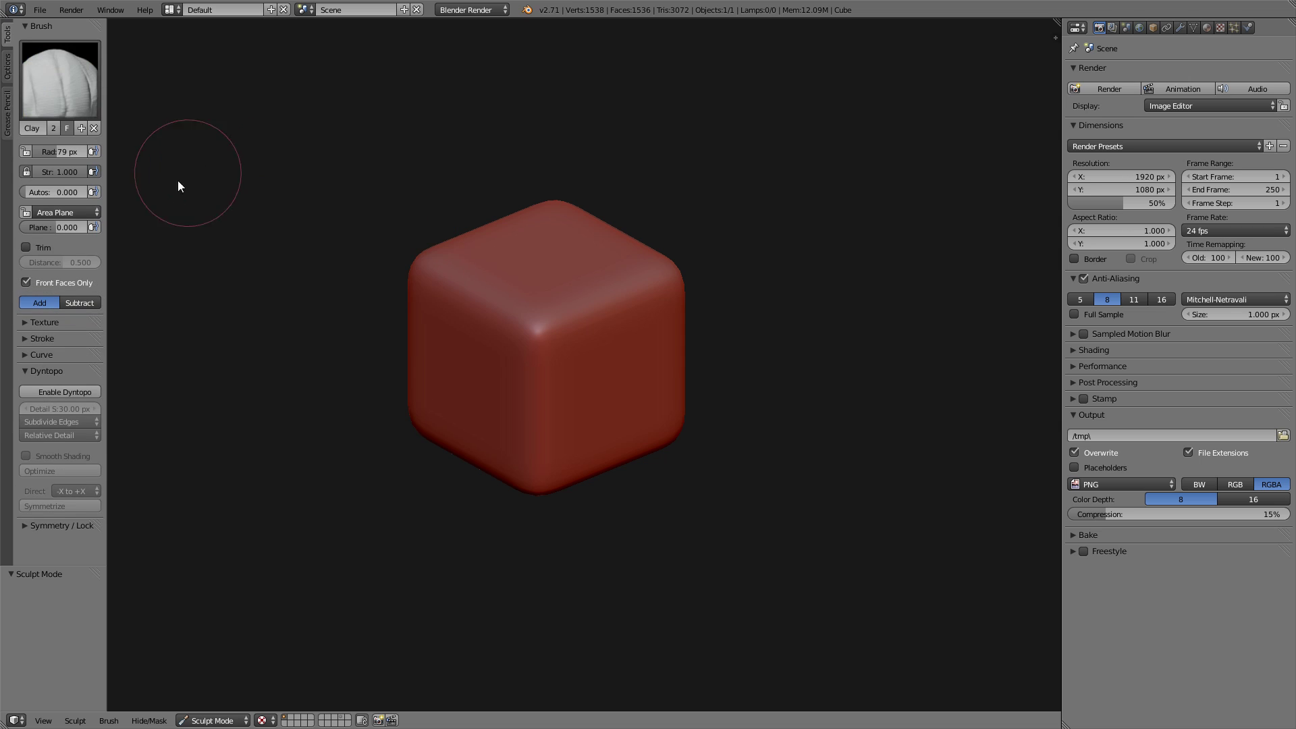
Add a new texture to the Clay Strips brush and set its type to Image or Movie.
{"action": "left_click", "coordinate": [51, 322]}
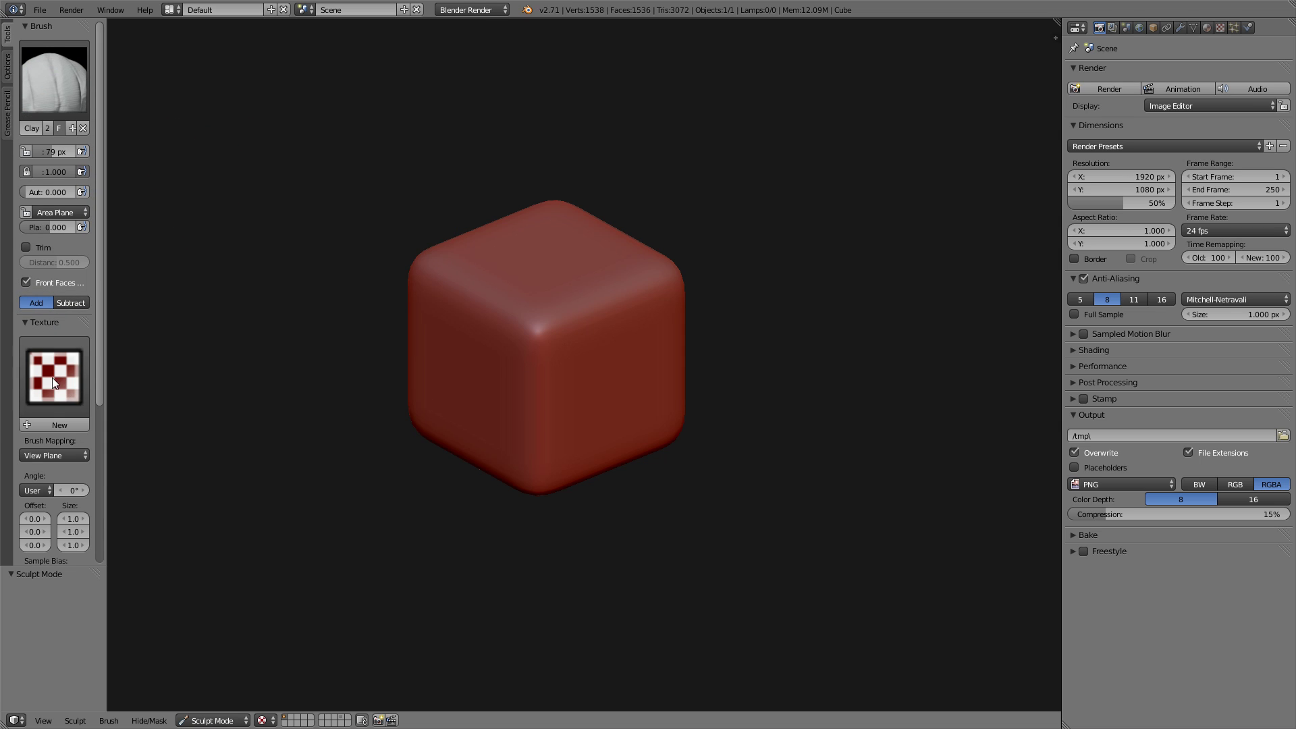
{"action": "left_click", "coordinate": [50, 423]}
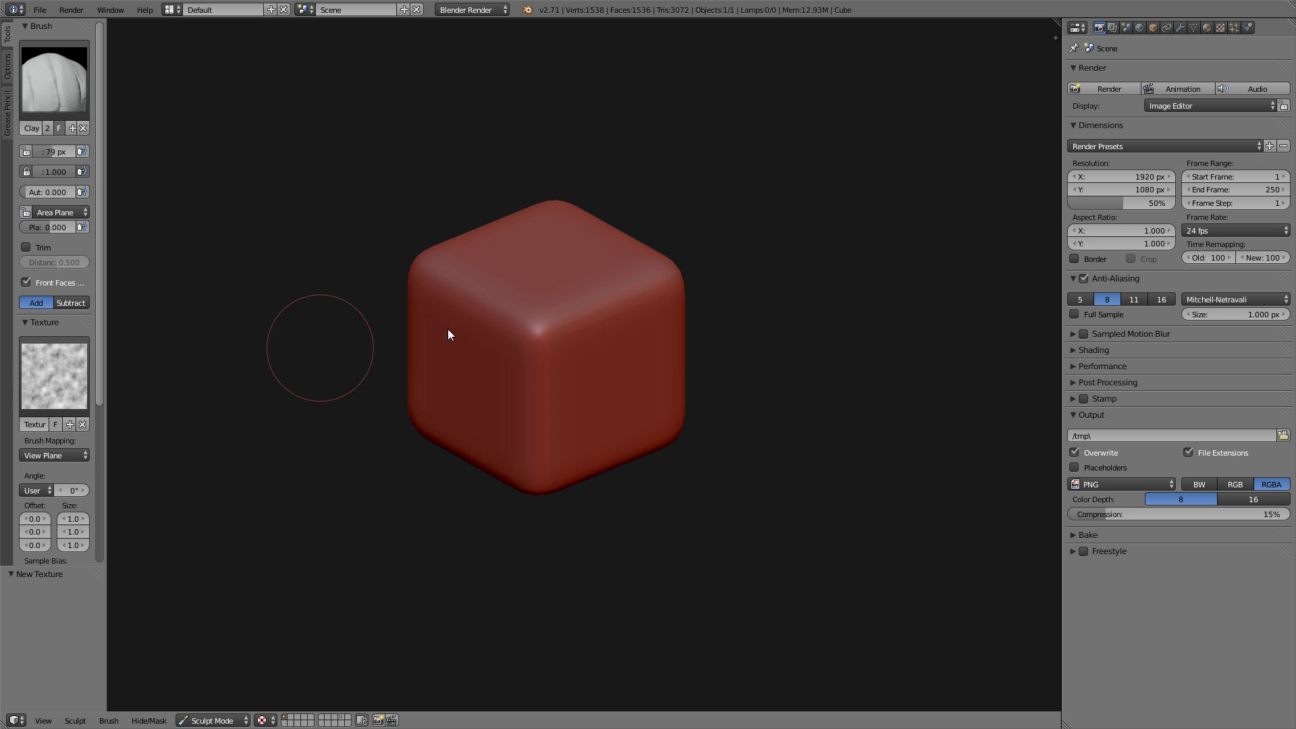
{"action": "left_click", "coordinate": [1219, 29]}
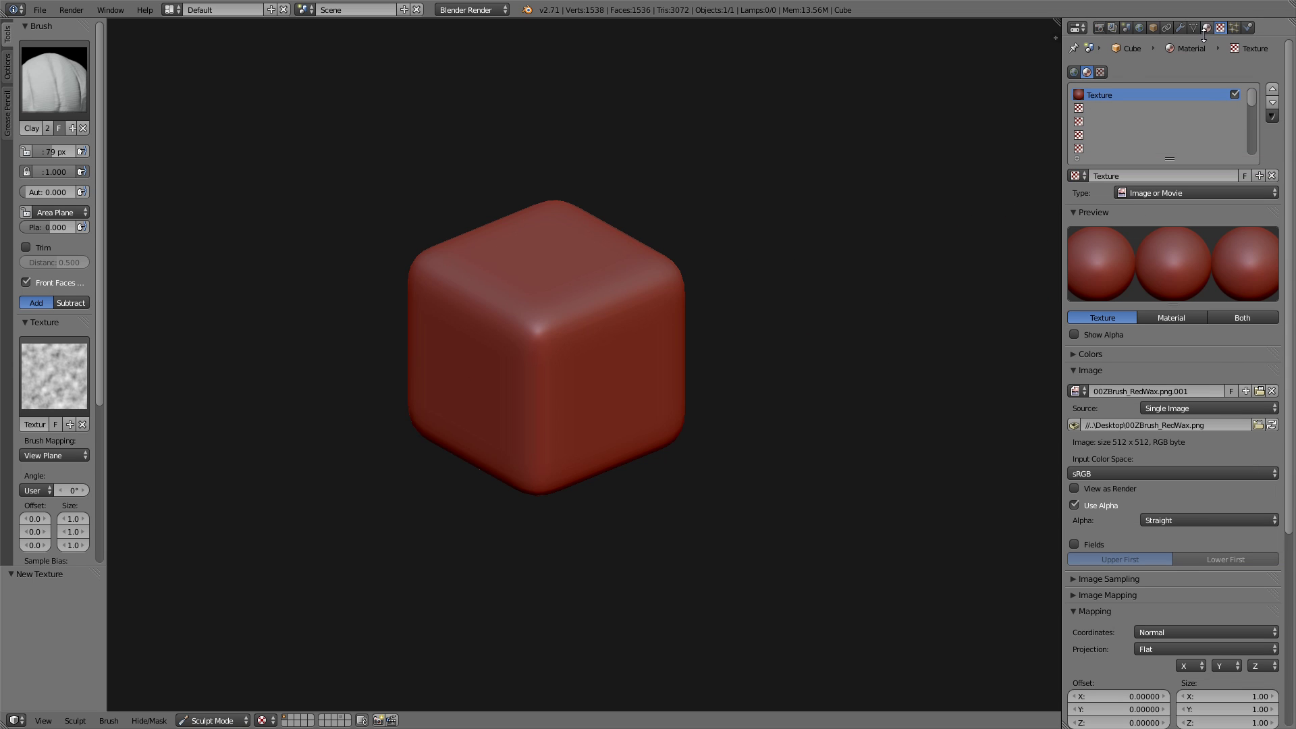
{"action": "left_click", "coordinate": [1103, 72]}
{"action": "left_click", "coordinate": [1156, 131]}
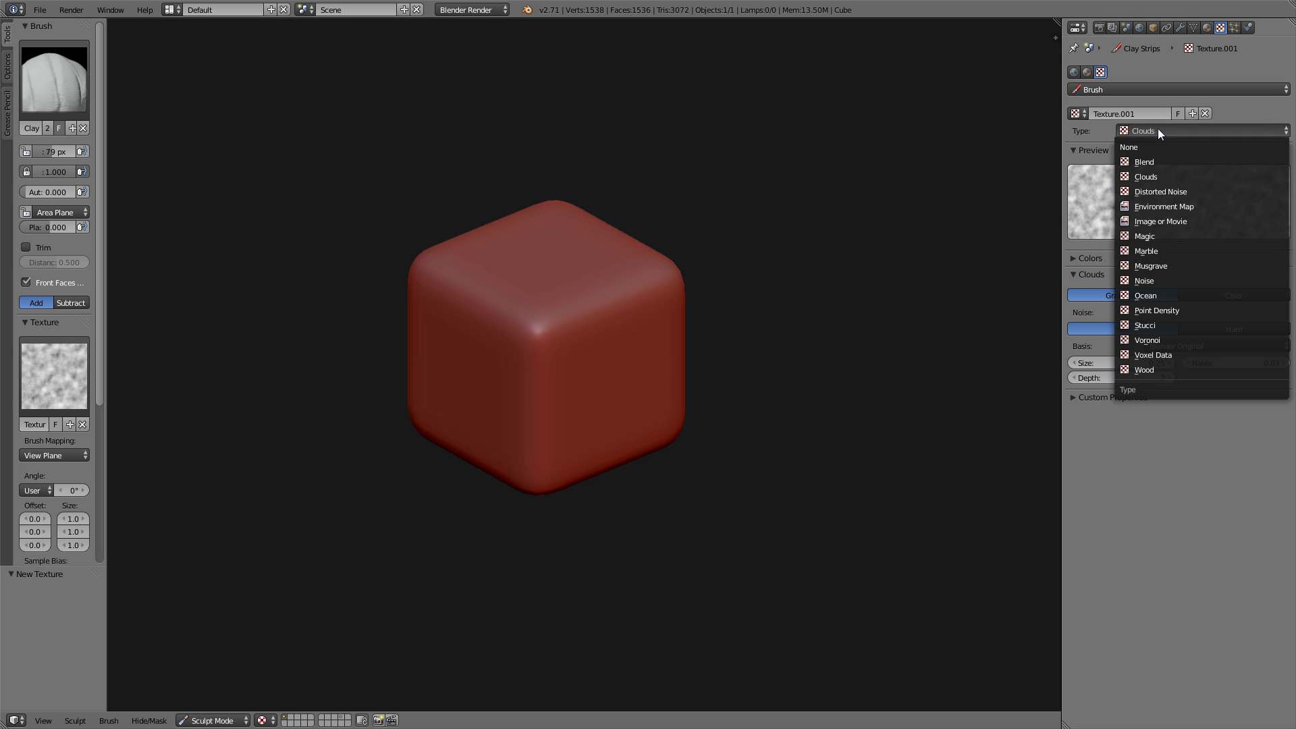
{"action": "left_click", "coordinate": [1168, 220]}
Name the brush texture Alpha_Square and load square_alpha.png from the Desktop folder as its image.
{"action": "left_click", "coordinate": [1126, 114]}
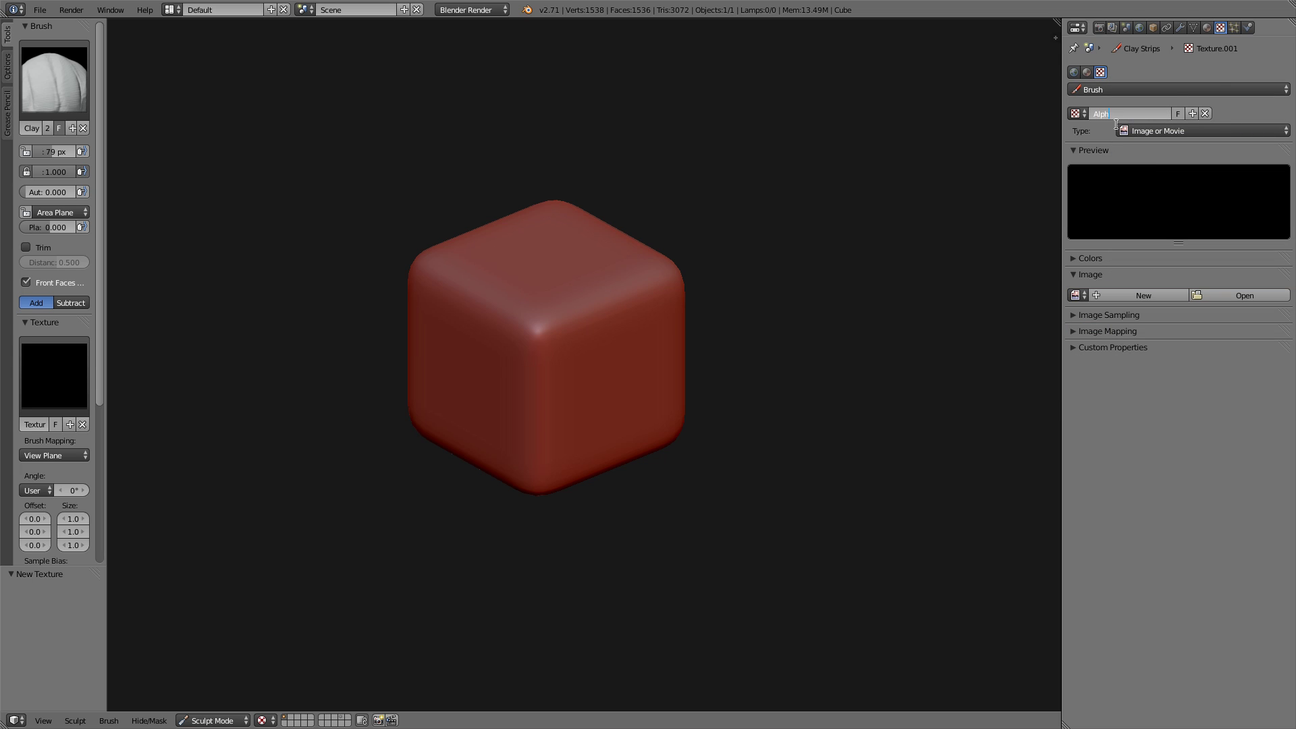
{"action": "type", "text": "Alpha_Squar"}
{"action": "key", "text": "Return"}
{"action": "left_click", "coordinate": [1243, 295]}
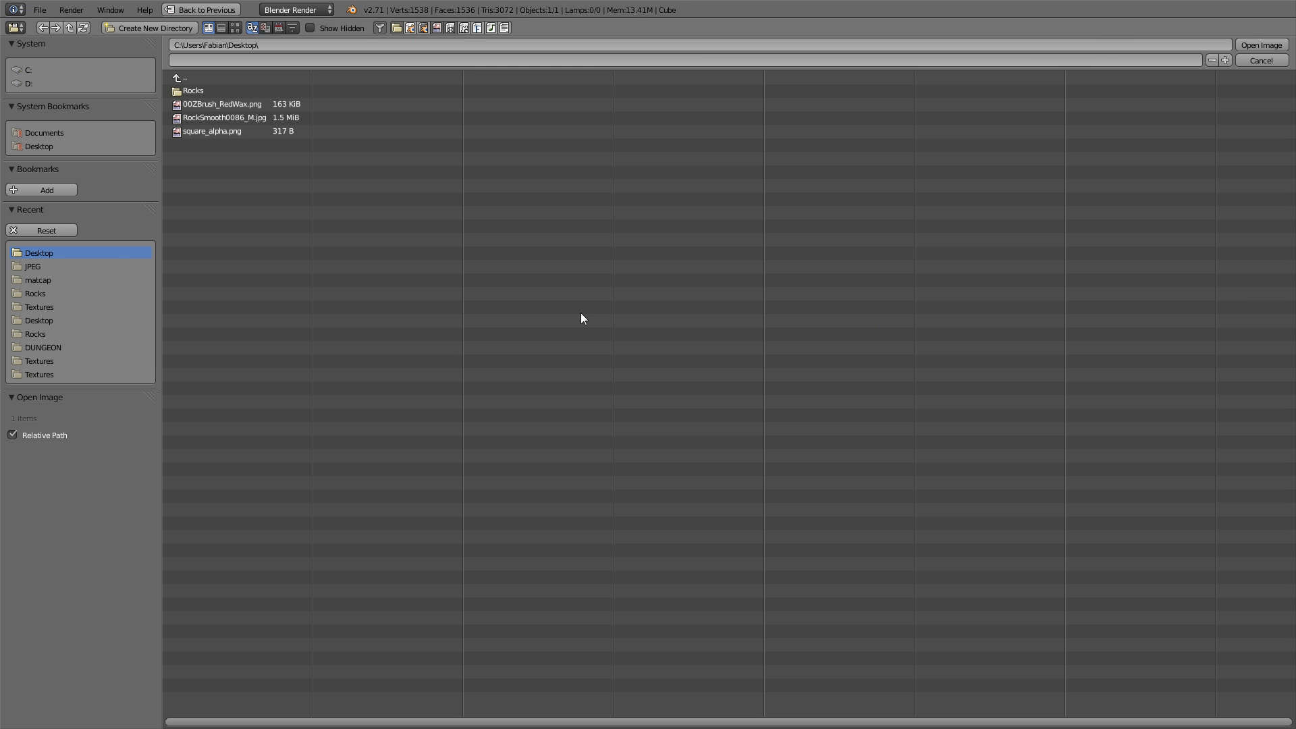
{"action": "double_click", "coordinate": [197, 131]}
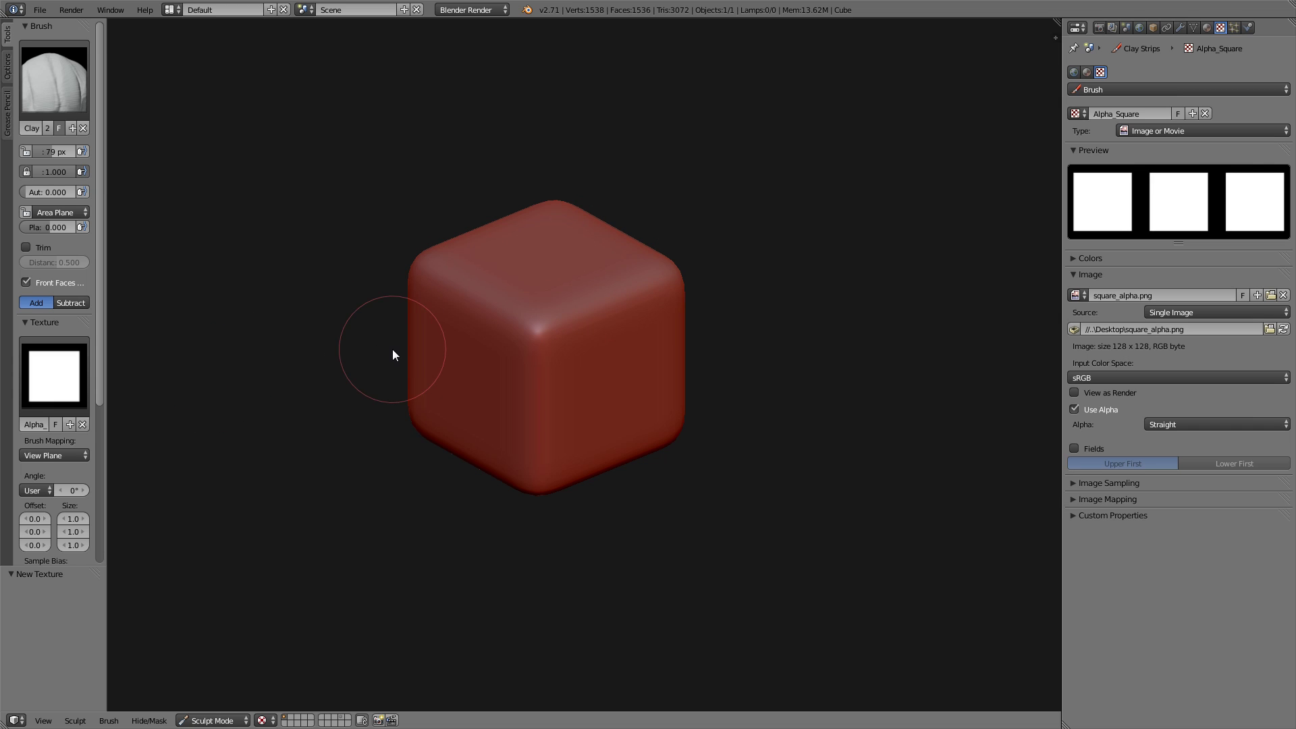
{"action": "left_click", "coordinate": [35, 322]}
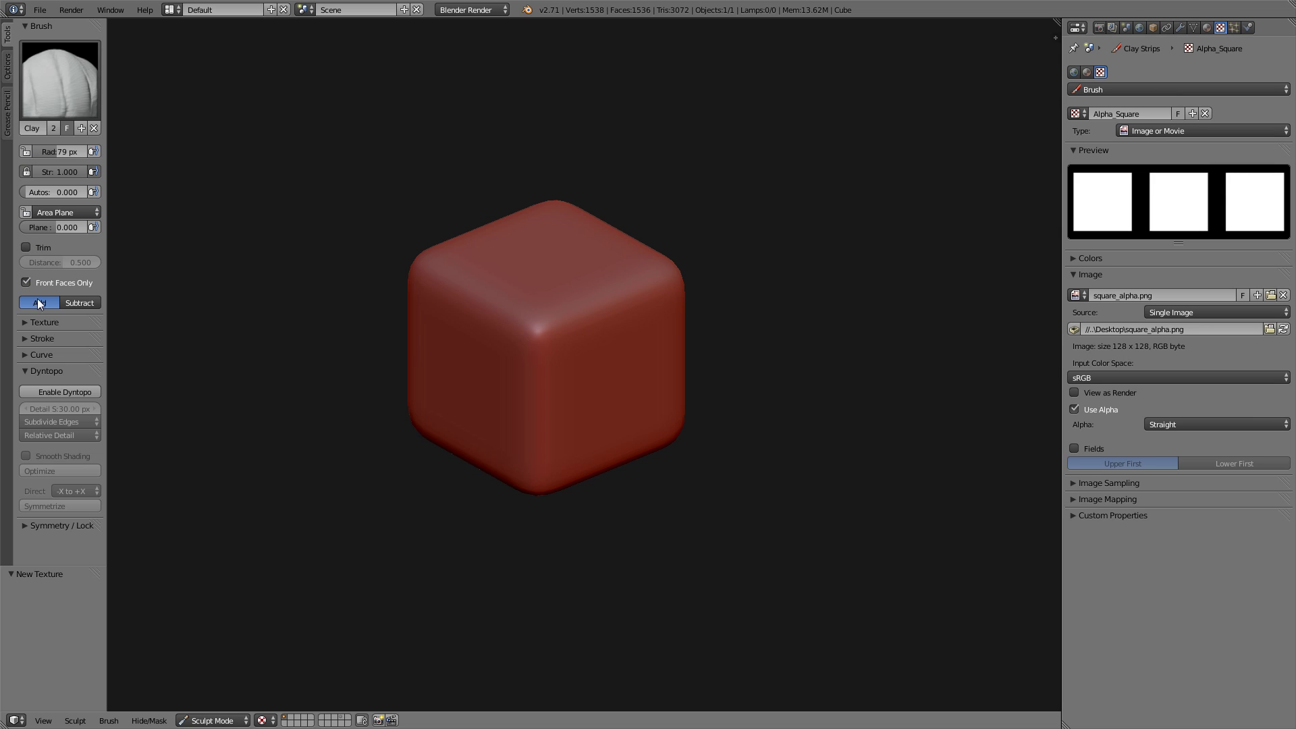
Check the brush's falloff curve and enable Dyntopo with Smooth Shading and a 5 px detail size.
{"action": "left_click", "coordinate": [54, 370]}
{"action": "left_click", "coordinate": [54, 356]}
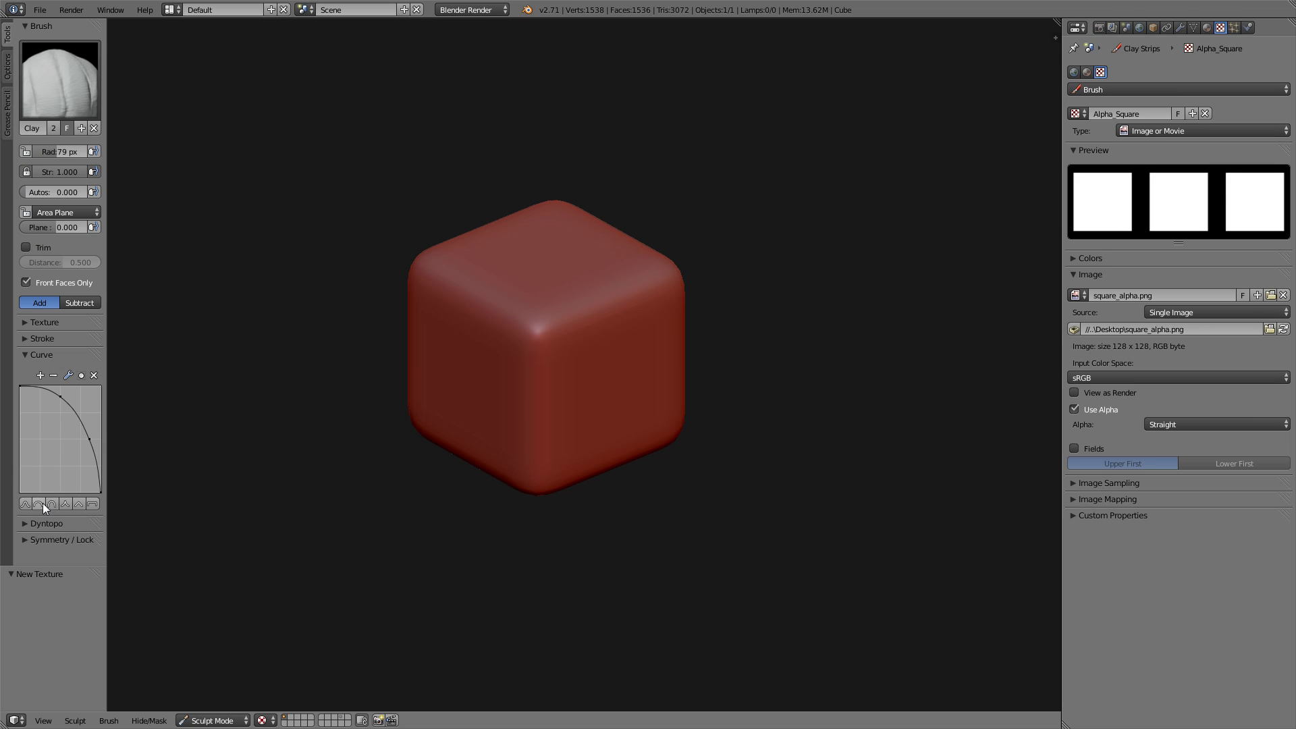
{"action": "left_click", "coordinate": [41, 355]}
{"action": "left_click", "coordinate": [45, 371]}
Lay square-alpha clay strips across the cube's front and top faces with a 52 px brush radius.
{"action": "left_click_drag", "start_coordinate": [601, 383], "coordinate": [663, 378]}
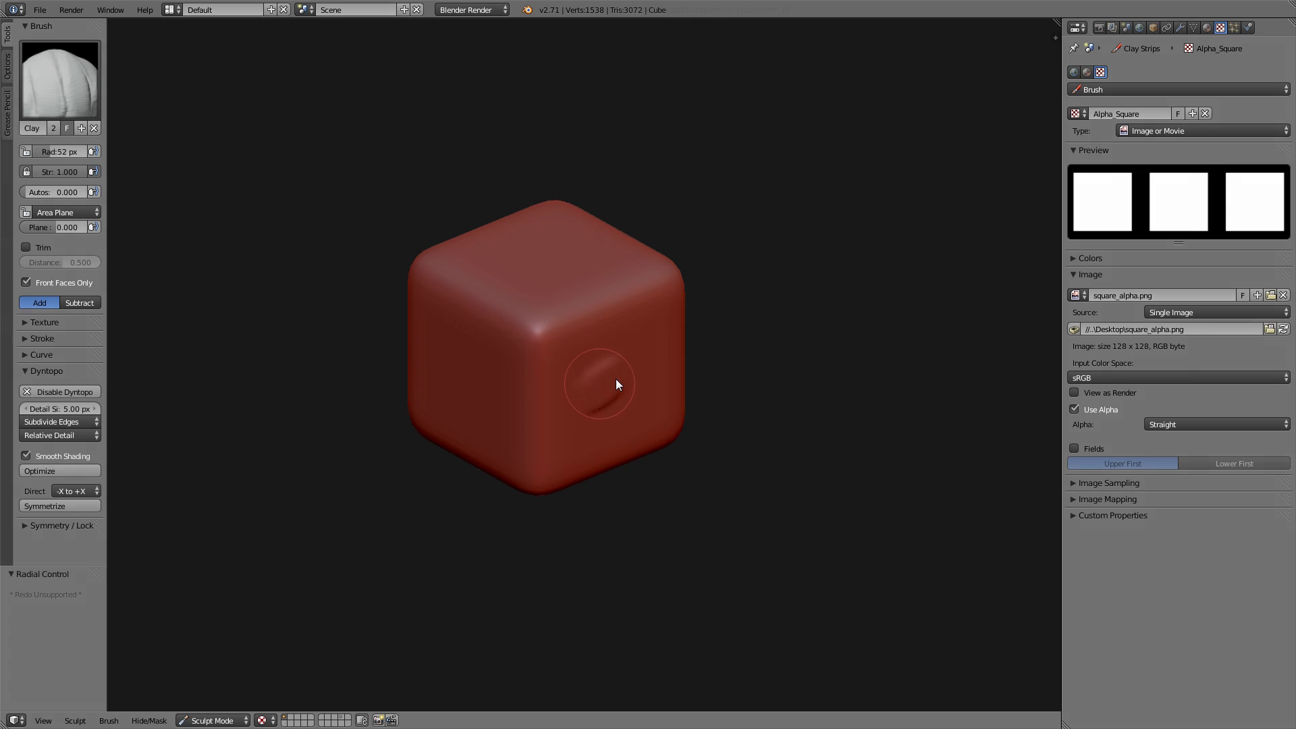
{"action": "mouse_move", "coordinate": [663, 378]}
{"action": "middle_mouse_down"}
{"action": "mouse_move", "coordinate": [601, 347]}
{"action": "mouse_move", "coordinate": [632, 349]}
{"action": "mouse_move", "coordinate": [653, 330]}
{"action": "mouse_move", "coordinate": [581, 266]}
{"action": "middle_mouse_up"}
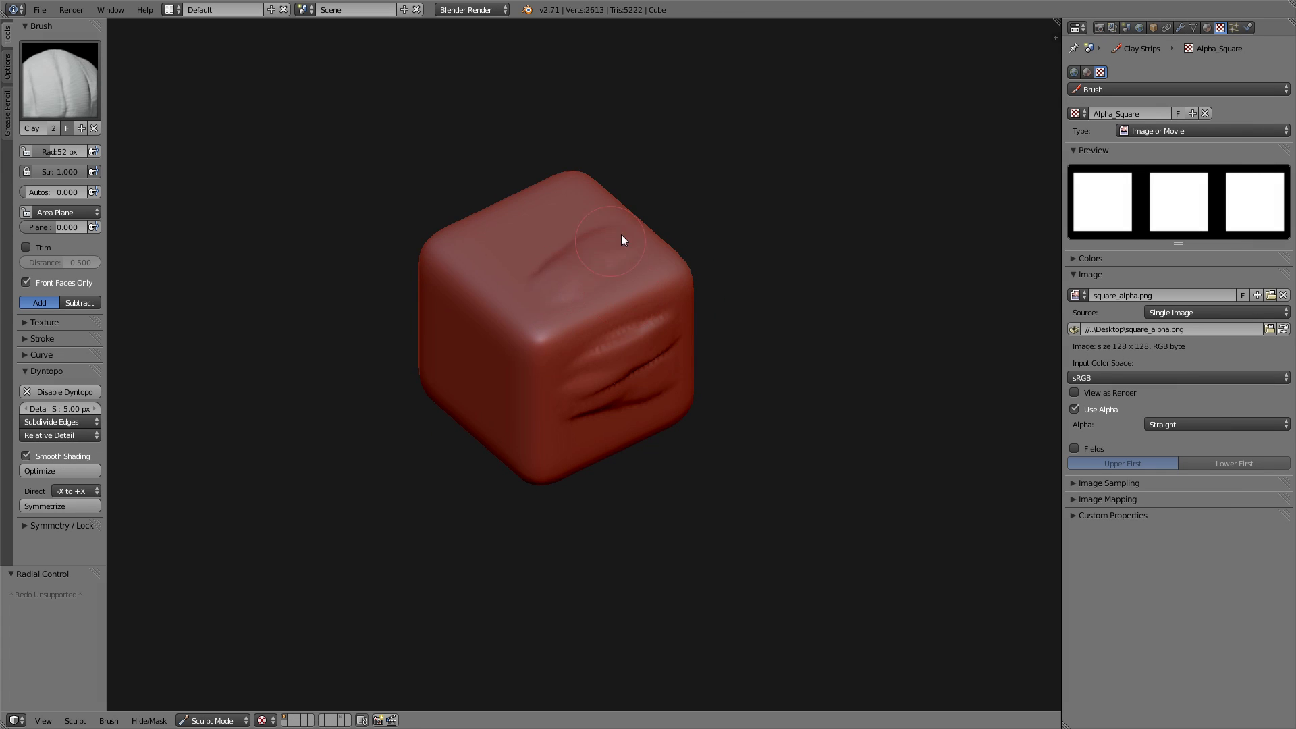
{"action": "left_click_drag", "start_coordinate": [586, 234], "coordinate": [482, 249]}
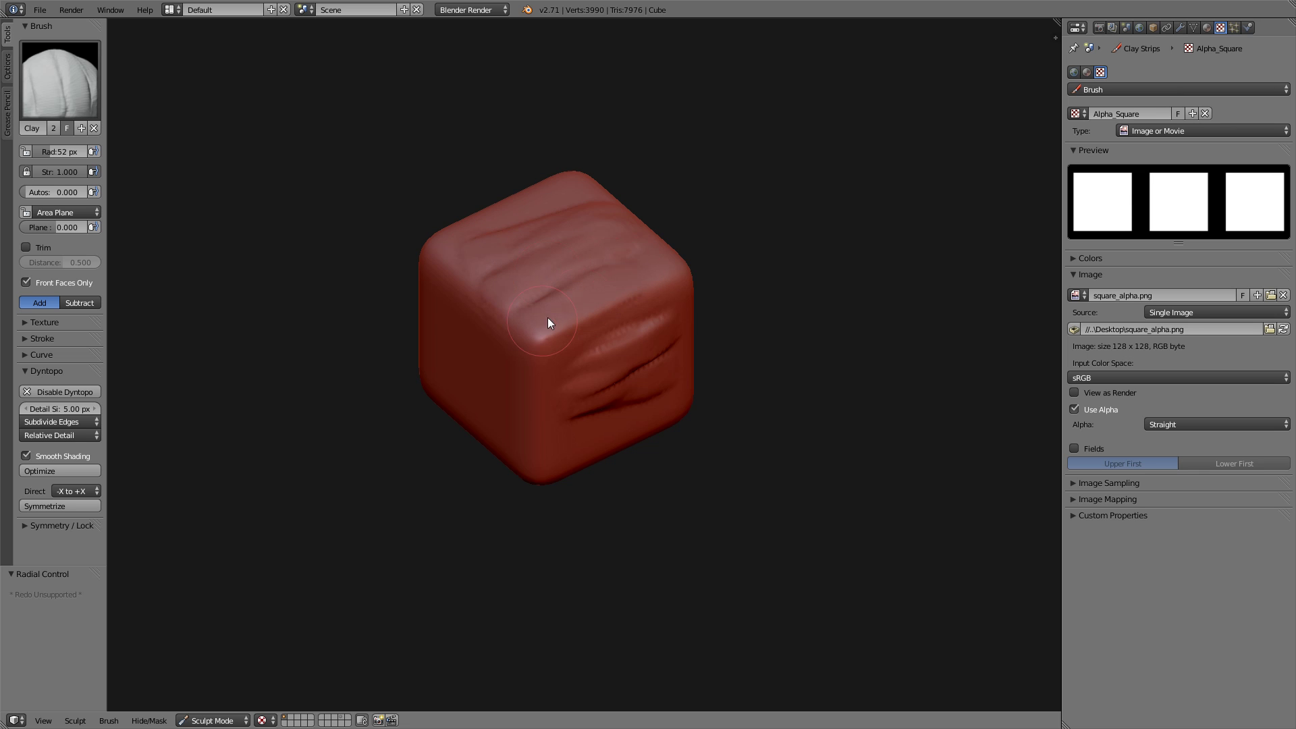
{"action": "middle_click_drag", "start_coordinate": [514, 343], "coordinate": [427, 356]}
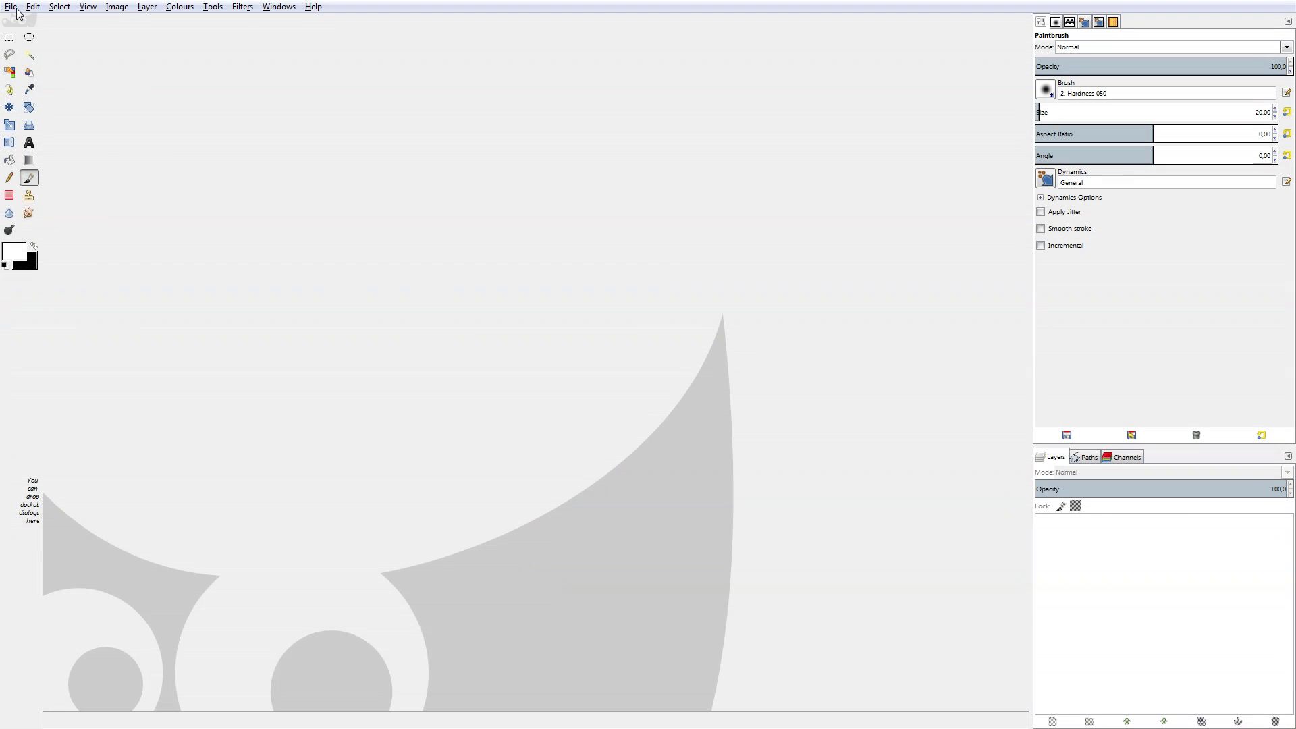
Switch to GIMP and create a new 256 × 256 px image.
{"action": "left_click", "coordinate": [17, 9]}
{"action": "left_click", "coordinate": [27, 21]}
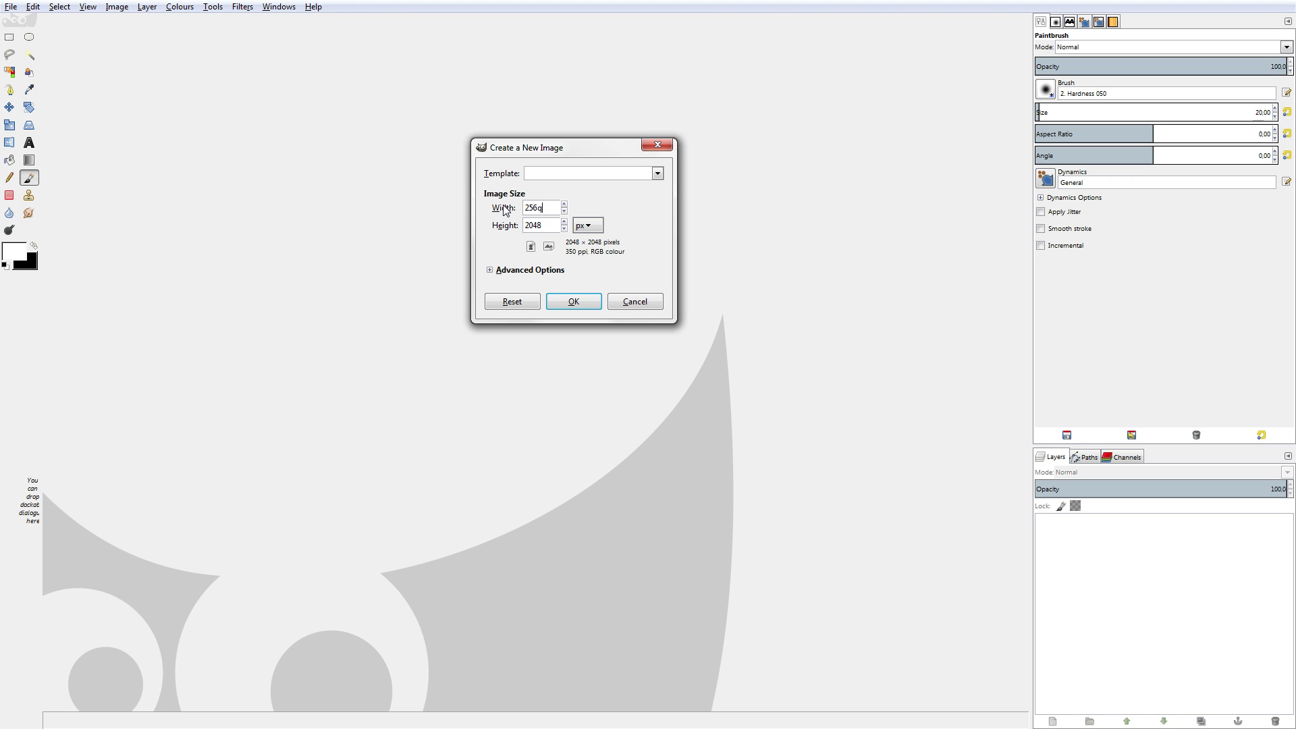
{"action": "key", "text": "Tab"}
{"action": "type", "text": "256"}
{"action": "key", "text": "Return"}
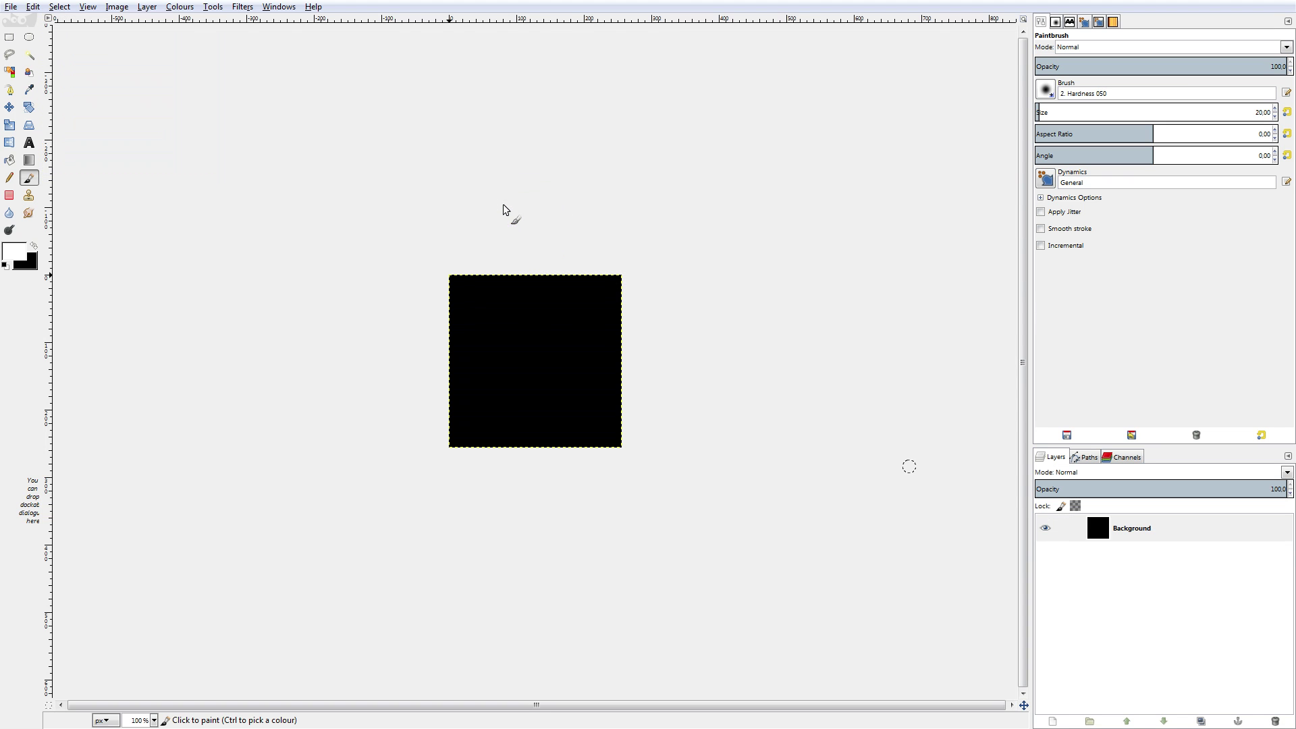
Shrink a full-image selection by 15 px from the image border and fill the resulting square with white.
{"action": "left_click", "coordinate": [10, 37]}
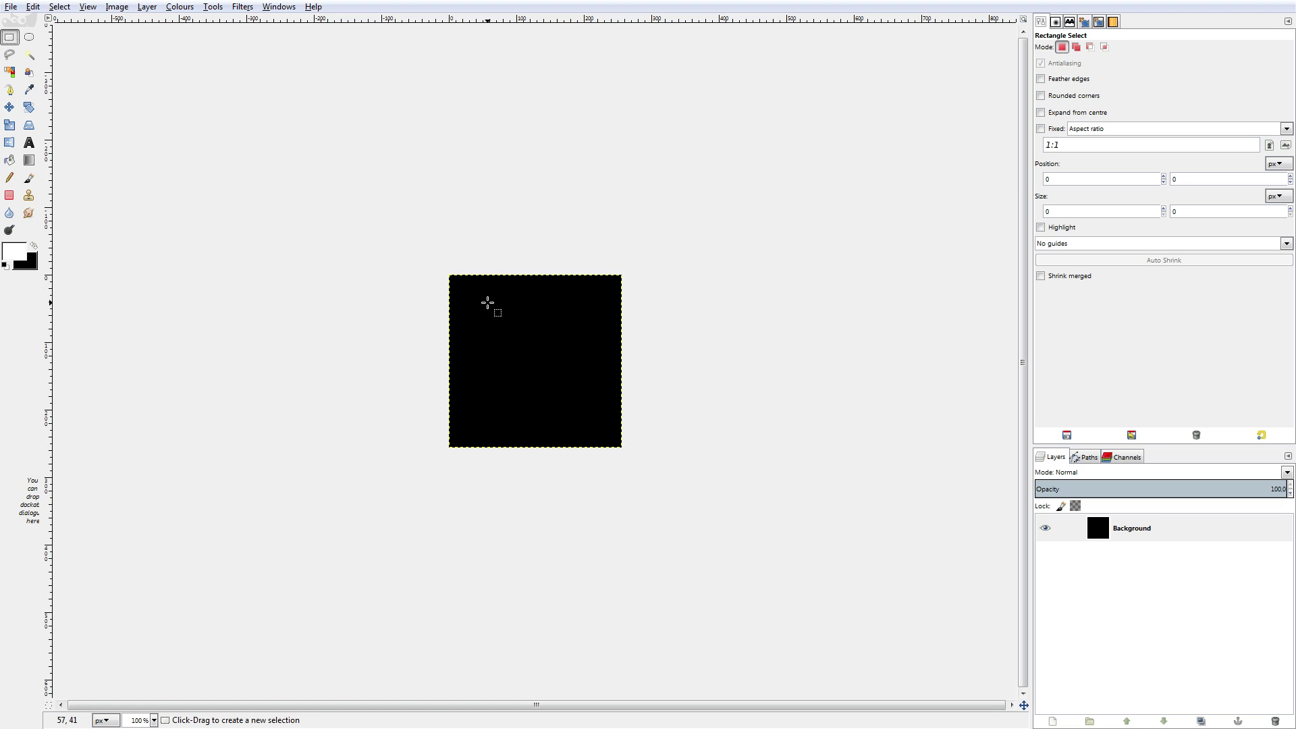
{"action": "right_click", "coordinate": [487, 303]}
{"action": "mouse_move", "coordinate": [524, 348]}
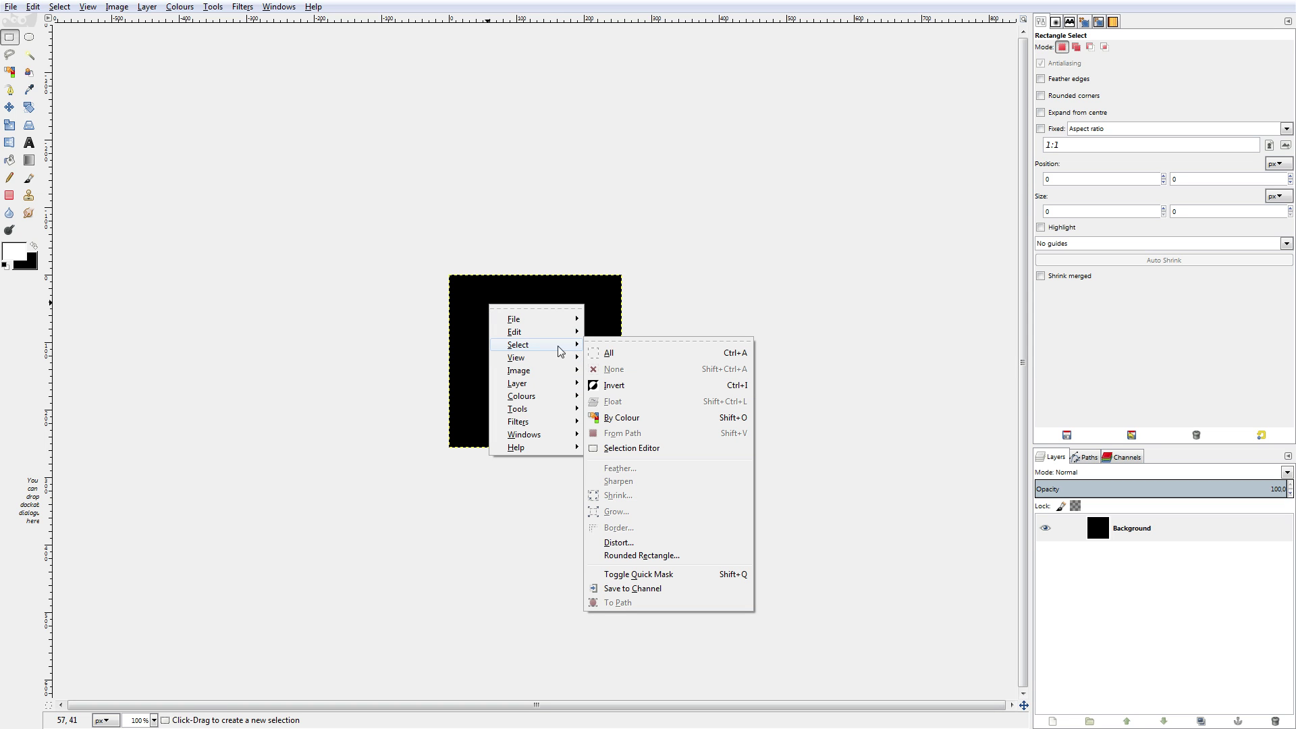
{"action": "left_click", "coordinate": [608, 353]}
{"action": "right_click", "coordinate": [550, 315]}
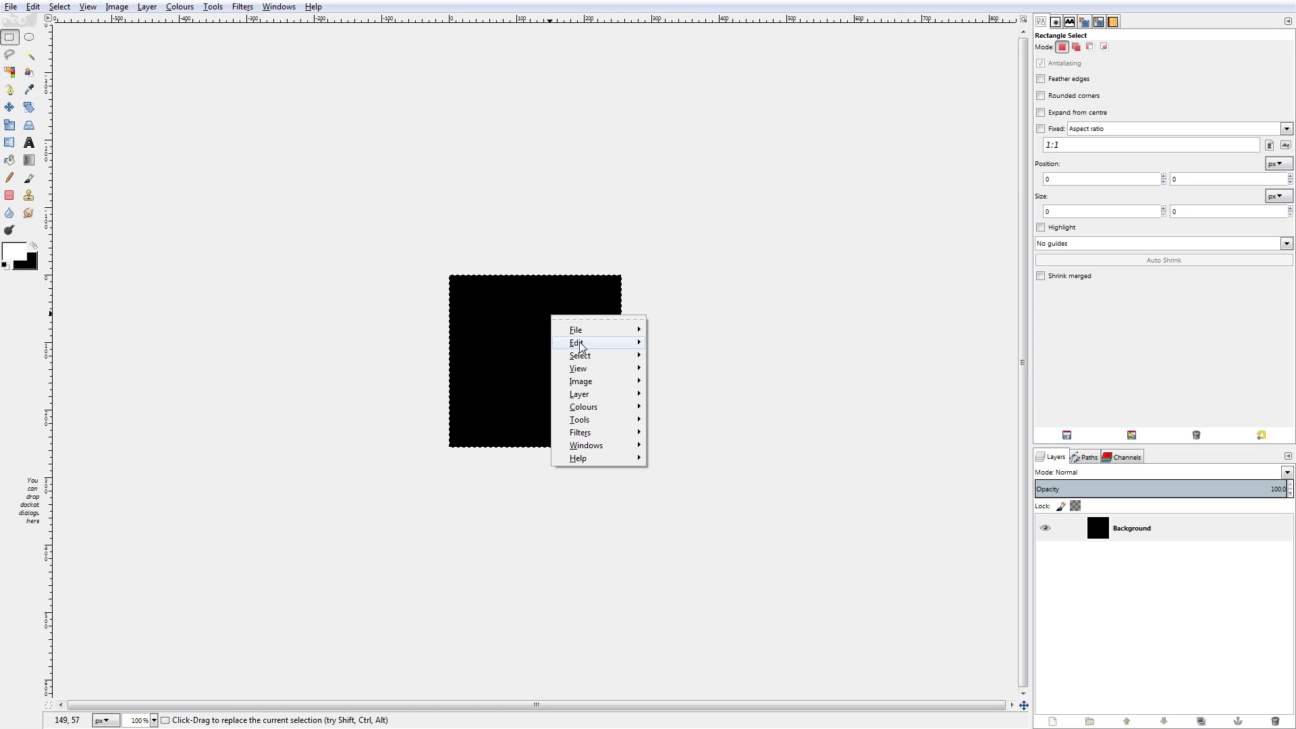
{"action": "mouse_move", "coordinate": [590, 356]}
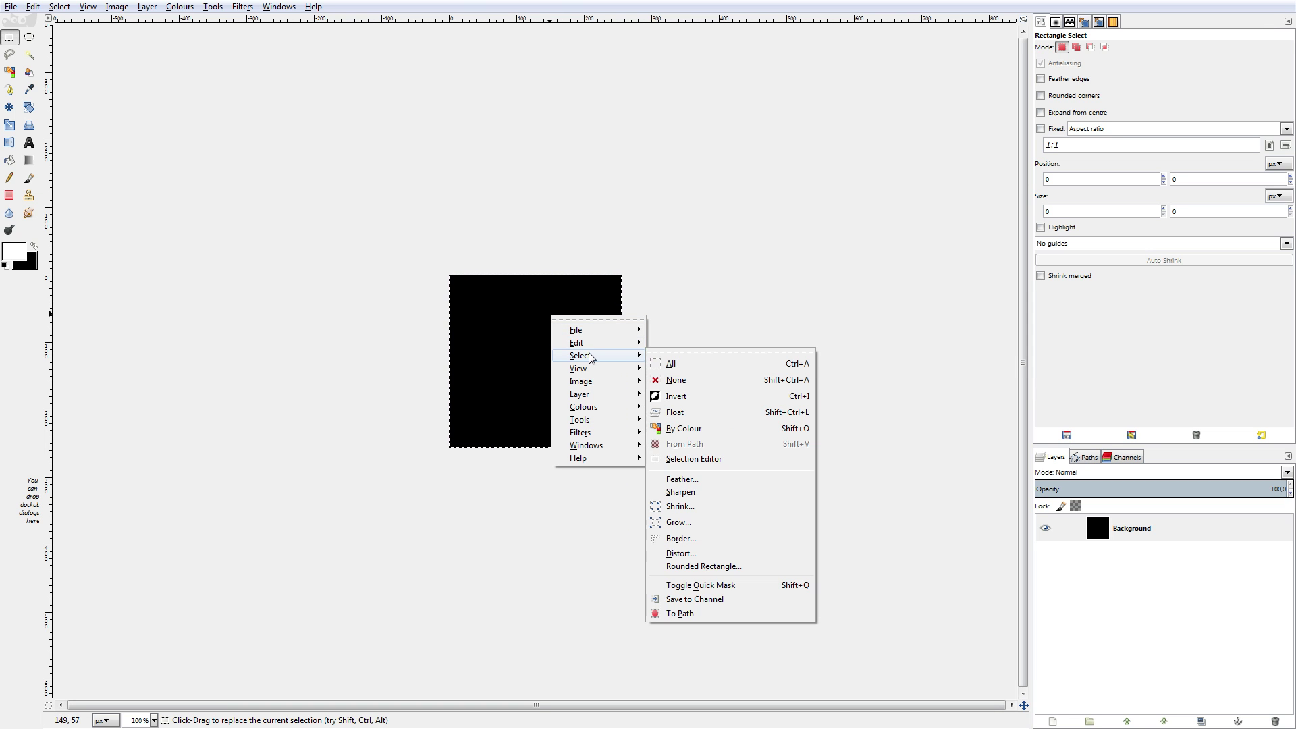
{"action": "left_click", "coordinate": [680, 506]}
{"action": "left_click", "coordinate": [157, 144]}
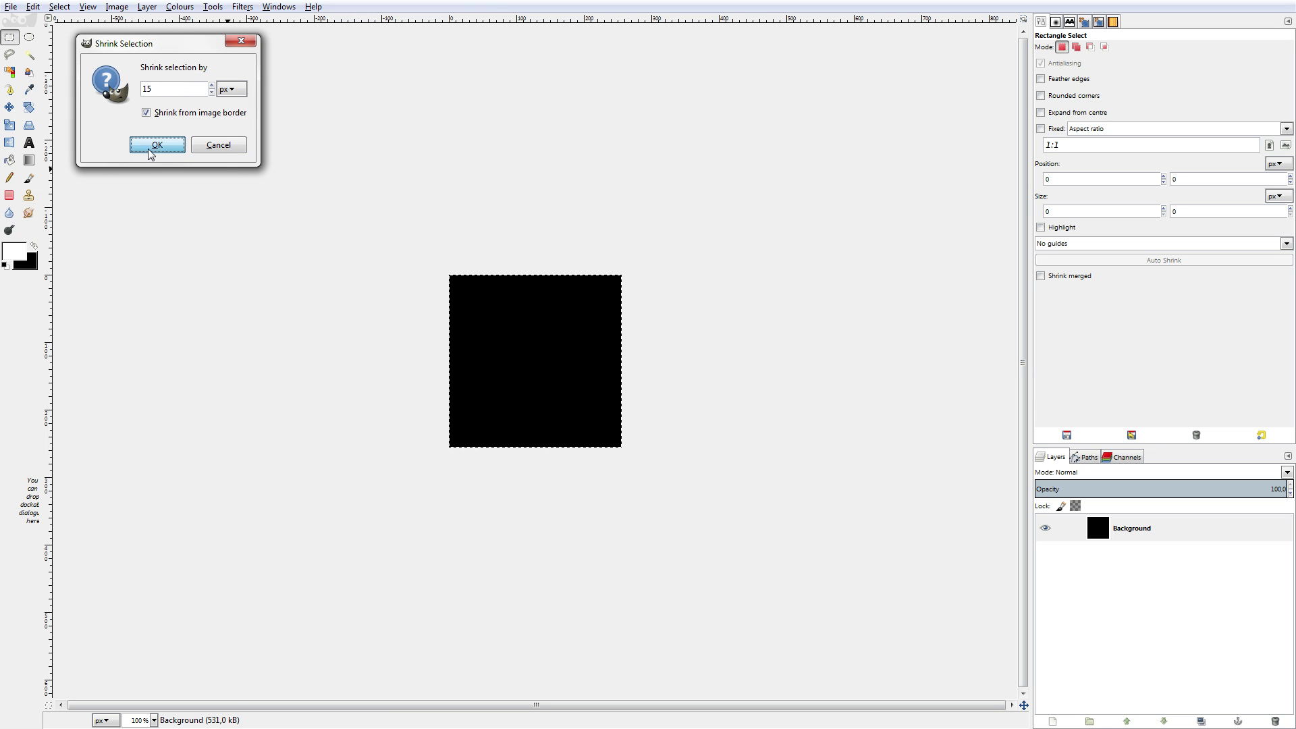
{"action": "key", "text": "shift+b"}
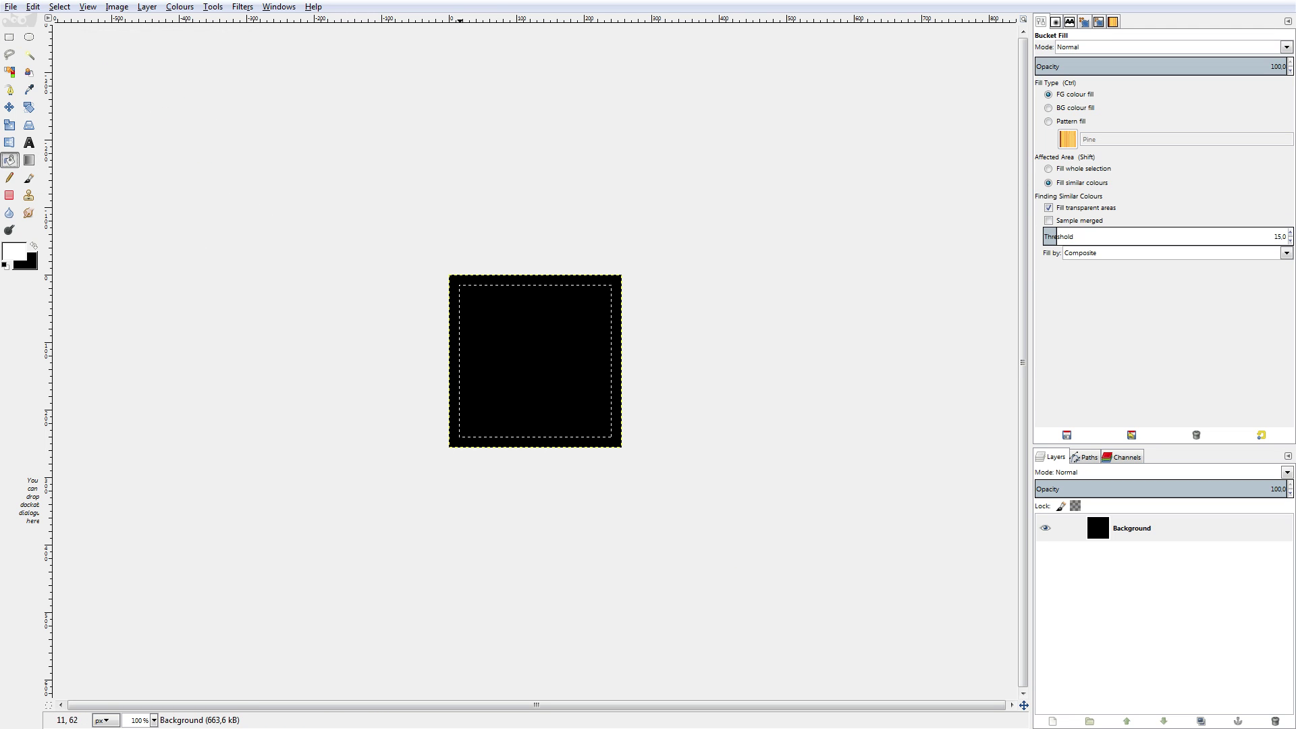
{"action": "left_click", "coordinate": [550, 344]}
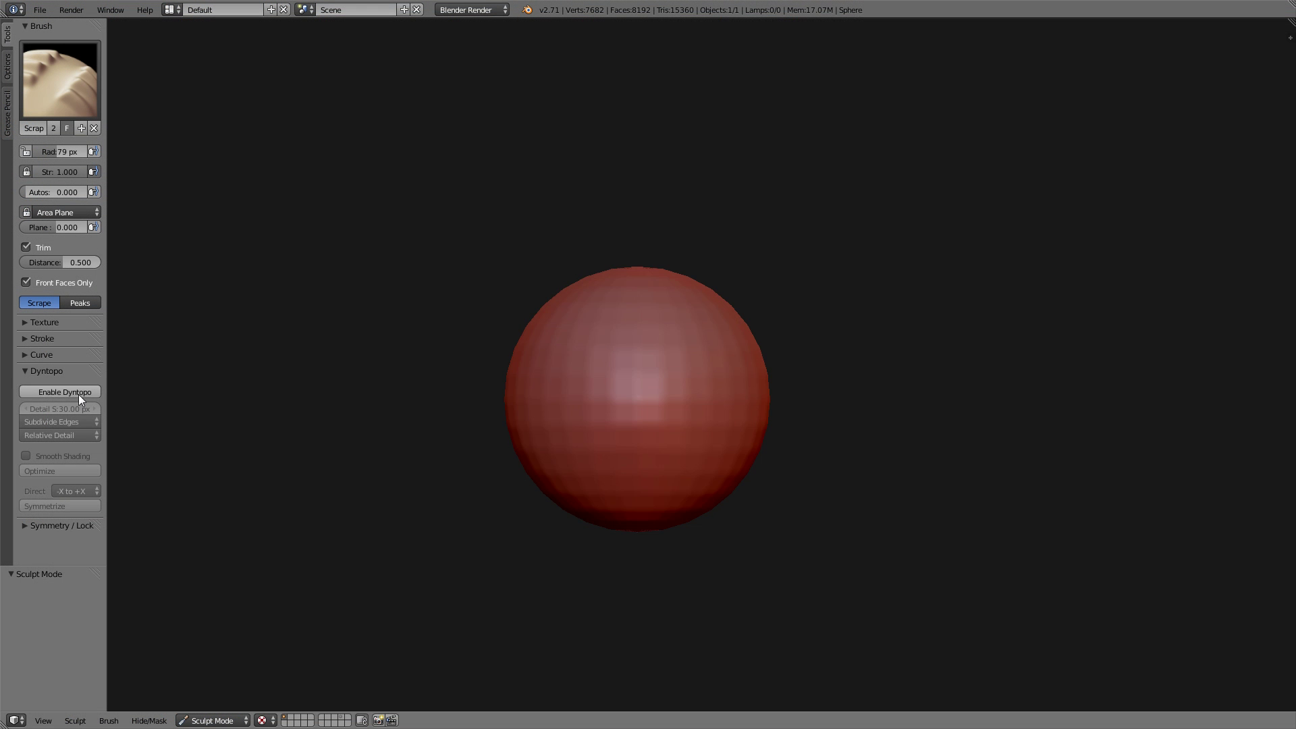
Switch to the sphere in Blender and enable Dyntopo with Smooth Shading and a 20 px detail size.
{"action": "left_click", "coordinate": [78, 394]}
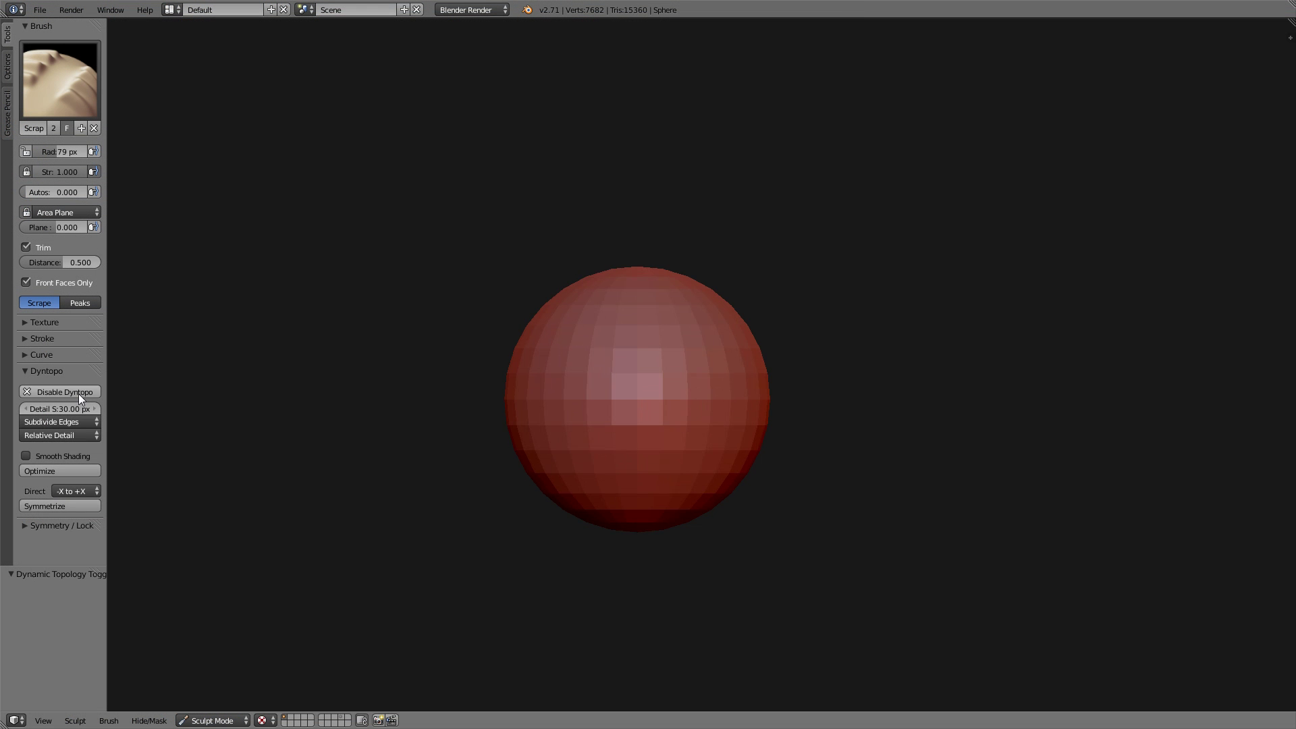
{"action": "left_click", "coordinate": [75, 457]}
{"action": "left_click", "coordinate": [59, 407]}
{"action": "type", "text": "20"}
{"action": "key", "text": "Return"}
Adjust the Scrape brush's radius and strength, cut flat facets around the sphere and undo the last stroke.
{"action": "key", "text": "f"}
{"action": "left_click", "coordinate": [729, 425]}
{"action": "key", "text": "shift+f"}
{"action": "left_click", "coordinate": [664, 429]}
{"action": "mouse_move", "coordinate": [662, 428]}
{"action": "left_mouse_down"}
{"action": "mouse_move", "coordinate": [674, 414]}
{"action": "mouse_move", "coordinate": [680, 430]}
{"action": "left_mouse_up"}
{"action": "middle_click_drag", "start_coordinate": [678, 429], "coordinate": [707, 357]}
{"action": "mouse_move", "coordinate": [661, 319]}
{"action": "middle_mouse_down"}
{"action": "mouse_move", "coordinate": [728, 324]}
{"action": "mouse_move", "coordinate": [783, 411]}
{"action": "mouse_move", "coordinate": [798, 399]}
{"action": "mouse_move", "coordinate": [763, 354]}
{"action": "mouse_move", "coordinate": [816, 402]}
{"action": "mouse_move", "coordinate": [815, 438]}
{"action": "mouse_move", "coordinate": [652, 409]}
{"action": "mouse_move", "coordinate": [781, 371]}
{"action": "mouse_move", "coordinate": [682, 405]}
{"action": "mouse_move", "coordinate": [801, 427]}
{"action": "mouse_move", "coordinate": [689, 457]}
{"action": "mouse_move", "coordinate": [742, 455]}
{"action": "mouse_move", "coordinate": [585, 467]}
{"action": "mouse_move", "coordinate": [683, 435]}
{"action": "mouse_move", "coordinate": [674, 530]}
{"action": "mouse_move", "coordinate": [740, 373]}
{"action": "mouse_move", "coordinate": [698, 412]}
{"action": "mouse_move", "coordinate": [679, 378]}
{"action": "mouse_move", "coordinate": [723, 405]}
{"action": "mouse_move", "coordinate": [640, 432]}
{"action": "mouse_move", "coordinate": [749, 480]}
{"action": "mouse_move", "coordinate": [694, 490]}
{"action": "mouse_move", "coordinate": [738, 408]}
{"action": "mouse_move", "coordinate": [688, 524]}
{"action": "mouse_move", "coordinate": [706, 526]}
{"action": "mouse_move", "coordinate": [632, 413]}
{"action": "mouse_move", "coordinate": [775, 474]}
{"action": "mouse_move", "coordinate": [676, 451]}
{"action": "mouse_move", "coordinate": [618, 465]}
{"action": "mouse_move", "coordinate": [619, 422]}
{"action": "mouse_move", "coordinate": [697, 535]}
{"action": "mouse_move", "coordinate": [682, 425]}
{"action": "mouse_move", "coordinate": [659, 455]}
{"action": "mouse_move", "coordinate": [579, 476]}
{"action": "mouse_move", "coordinate": [709, 469]}
{"action": "mouse_move", "coordinate": [682, 425]}
{"action": "mouse_move", "coordinate": [639, 439]}
{"action": "mouse_move", "coordinate": [780, 444]}
{"action": "mouse_move", "coordinate": [810, 504]}
{"action": "mouse_move", "coordinate": [708, 485]}
{"action": "mouse_move", "coordinate": [576, 501]}
{"action": "middle_mouse_up"}
{"action": "left_click_drag", "start_coordinate": [576, 500], "coordinate": [597, 493]}
{"action": "key", "text": "ctrl+z"}
Soften the edges between the facets with a resized Smooth brush.
{"action": "left_click", "coordinate": [59, 80]}
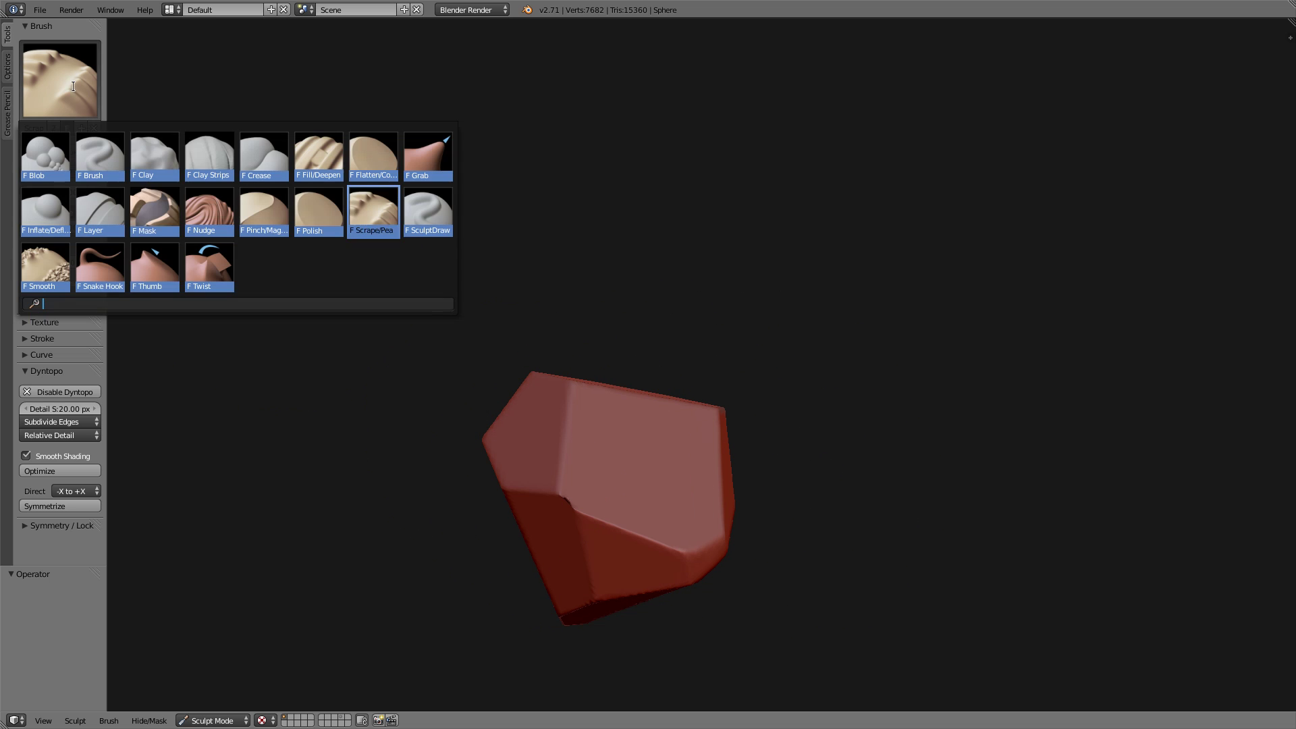
{"action": "left_click", "coordinate": [45, 267]}
{"action": "key", "text": "f"}
{"action": "left_click", "coordinate": [522, 518]}
{"action": "middle_click_drag", "start_coordinate": [523, 518], "coordinate": [576, 428]}
{"action": "left_click_drag", "start_coordinate": [578, 432], "coordinate": [587, 427]}
{"action": "mouse_move", "coordinate": [675, 315]}
{"action": "middle_mouse_down"}
{"action": "mouse_move", "coordinate": [544, 416]}
{"action": "mouse_move", "coordinate": [558, 396]}
{"action": "mouse_move", "coordinate": [495, 283]}
{"action": "mouse_move", "coordinate": [707, 353]}
{"action": "mouse_move", "coordinate": [681, 364]}
{"action": "middle_mouse_up"}
Pull the rock's corners and sides outward with the Grab brush, using a radius of up to 200 px.
{"action": "left_click", "coordinate": [60, 80]}
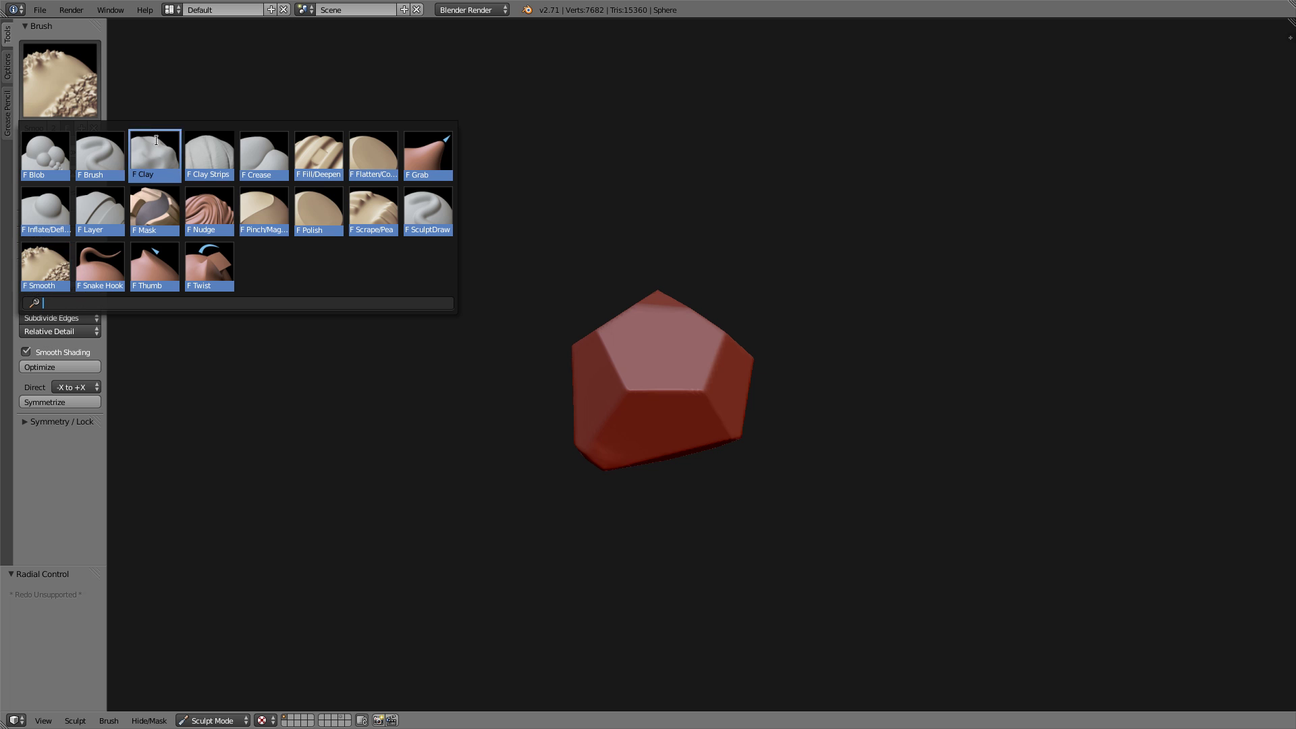
{"action": "left_click", "coordinate": [428, 155]}
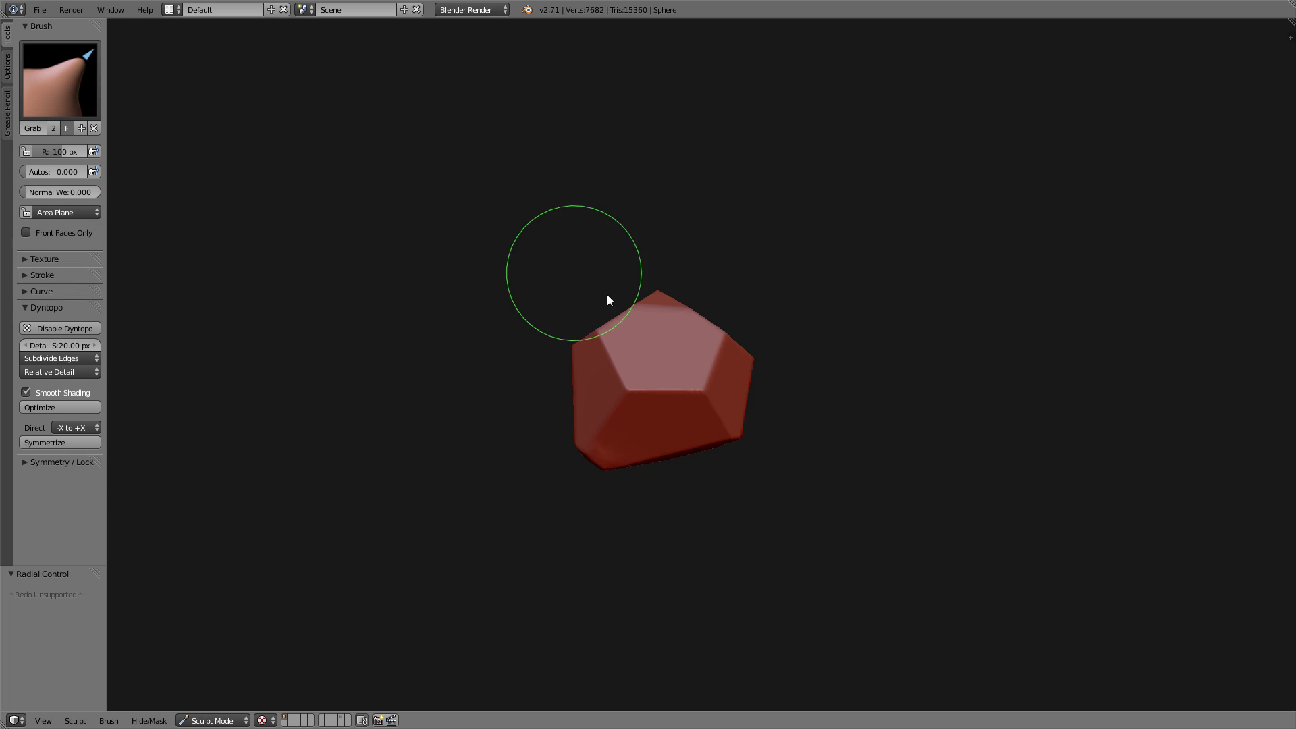
{"action": "left_click_drag", "start_coordinate": [740, 345], "coordinate": [784, 331]}
{"action": "left_click_drag", "start_coordinate": [592, 426], "coordinate": [564, 447]}
{"action": "middle_click_drag", "start_coordinate": [560, 378], "coordinate": [729, 349]}
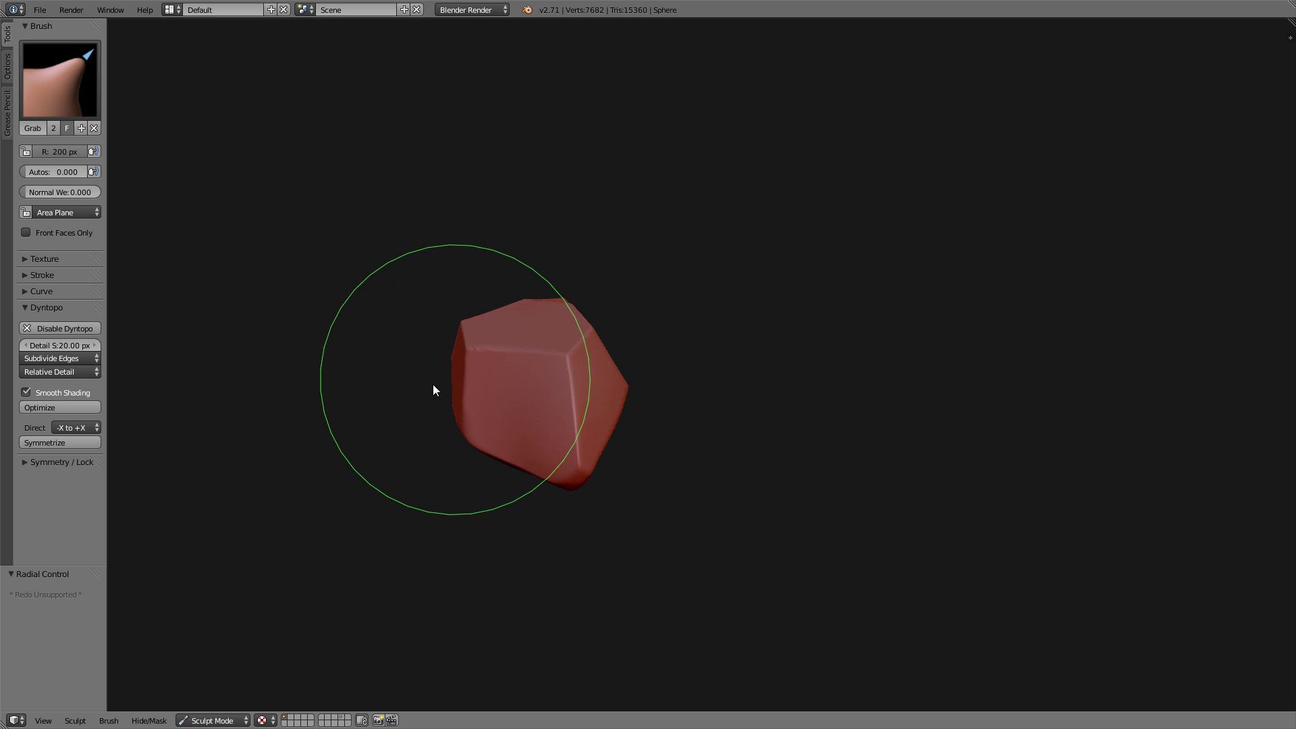
{"action": "left_click_drag", "start_coordinate": [454, 379], "coordinate": [429, 384]}
{"action": "mouse_move", "coordinate": [498, 348]}
{"action": "middle_mouse_down"}
{"action": "mouse_move", "coordinate": [483, 380]}
{"action": "mouse_move", "coordinate": [512, 356]}
{"action": "mouse_move", "coordinate": [480, 315]}
{"action": "mouse_move", "coordinate": [593, 463]}
{"action": "mouse_move", "coordinate": [592, 486]}
{"action": "mouse_move", "coordinate": [735, 431]}
{"action": "mouse_move", "coordinate": [514, 413]}
{"action": "mouse_move", "coordinate": [546, 376]}
{"action": "mouse_move", "coordinate": [677, 464]}
{"action": "mouse_move", "coordinate": [645, 416]}
{"action": "mouse_move", "coordinate": [457, 379]}
{"action": "mouse_move", "coordinate": [436, 352]}
{"action": "mouse_move", "coordinate": [547, 353]}
{"action": "mouse_move", "coordinate": [405, 333]}
{"action": "mouse_move", "coordinate": [570, 357]}
{"action": "mouse_move", "coordinate": [425, 286]}
{"action": "middle_mouse_up"}
Choose the Clay Strips brush and set its radius to 70 px.
{"action": "left_click", "coordinate": [59, 79]}
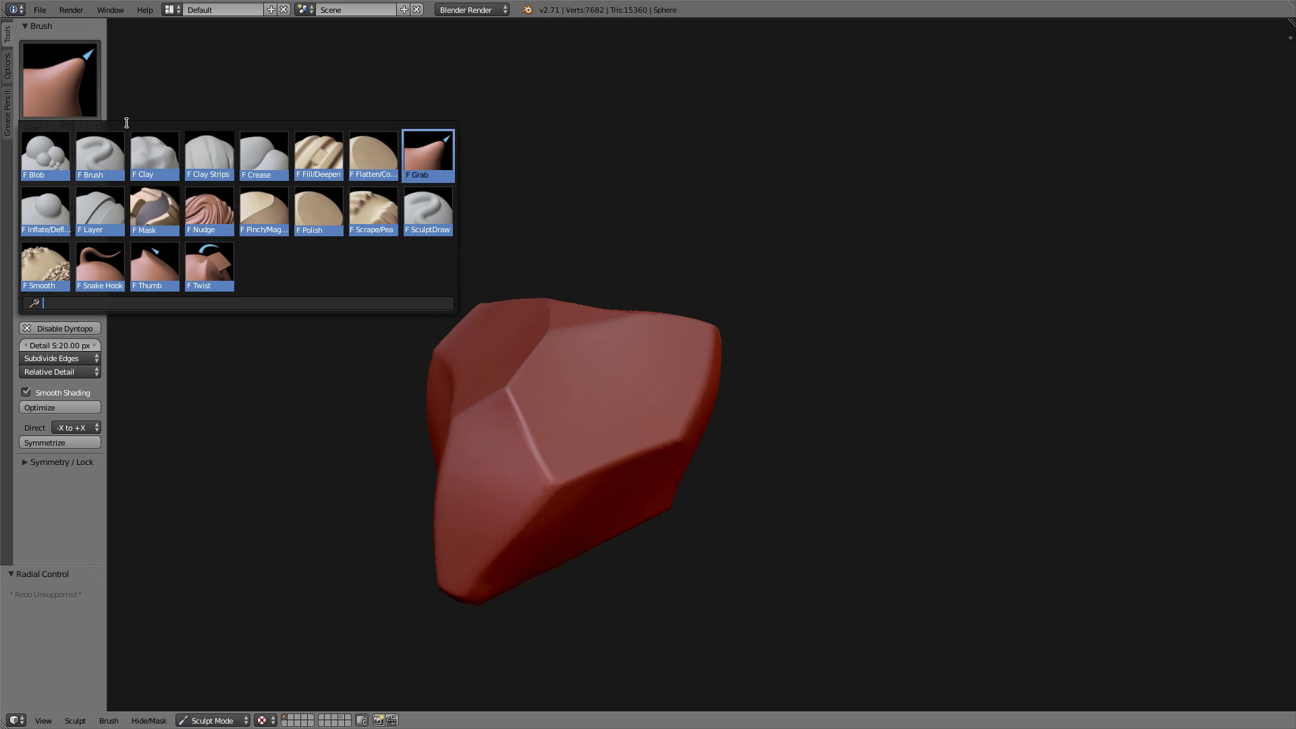
{"action": "left_click", "coordinate": [209, 167]}
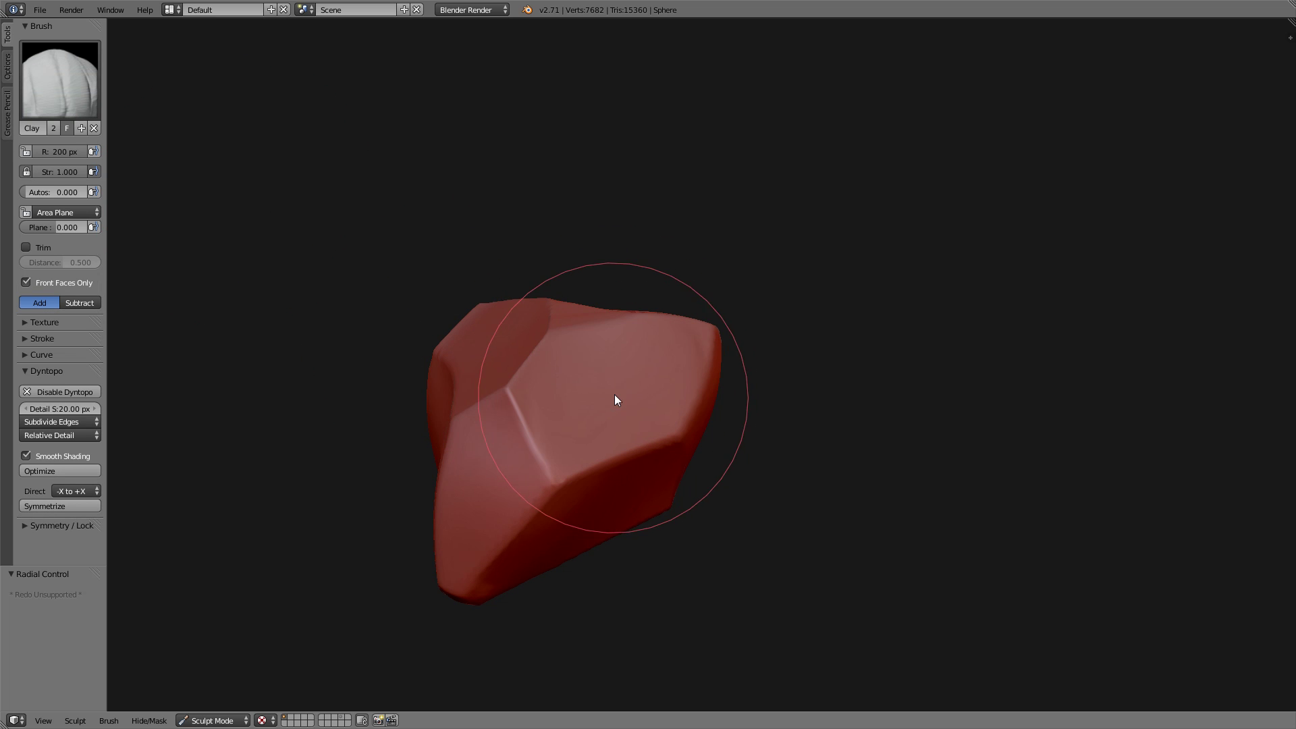
{"action": "key", "text": "f"}
{"action": "left_click", "coordinate": [541, 403]}
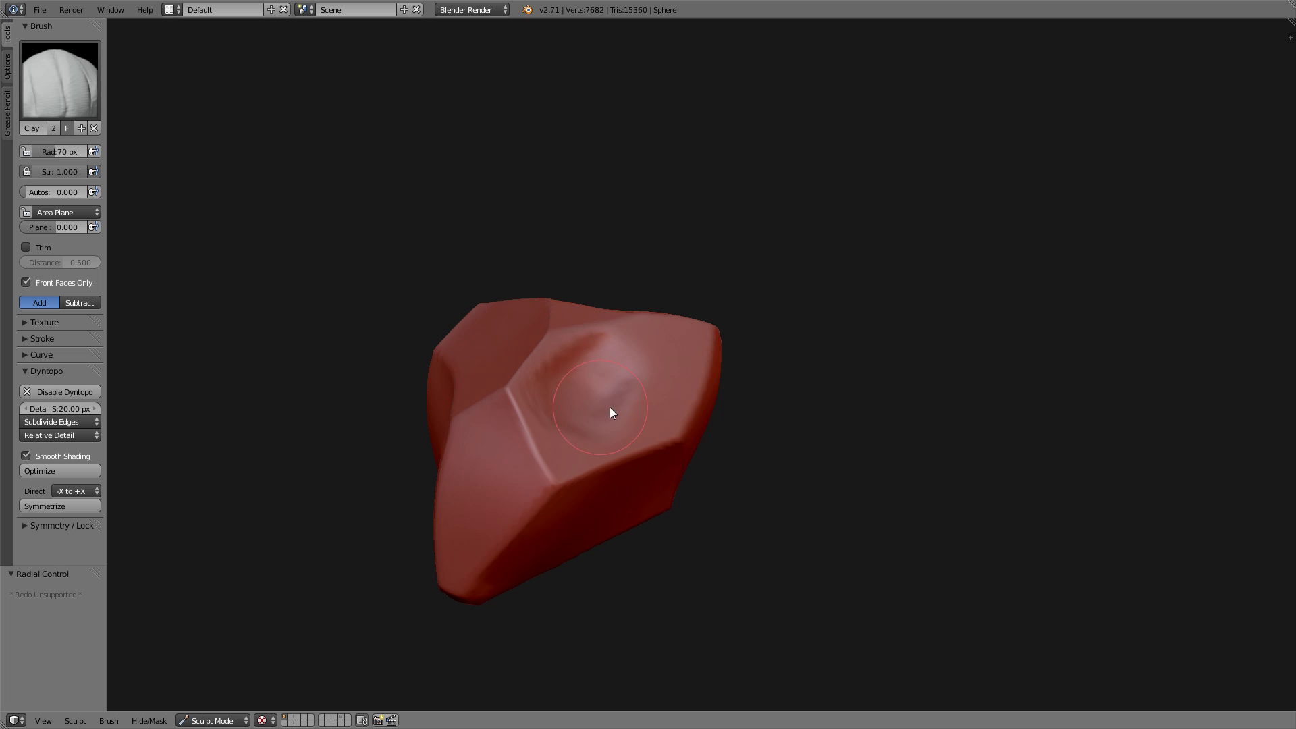
Check the Clay Strips falloff curve and set the Dyntopo detail size to 10 px.
{"action": "left_click", "coordinate": [53, 369]}
{"action": "left_click", "coordinate": [42, 354]}
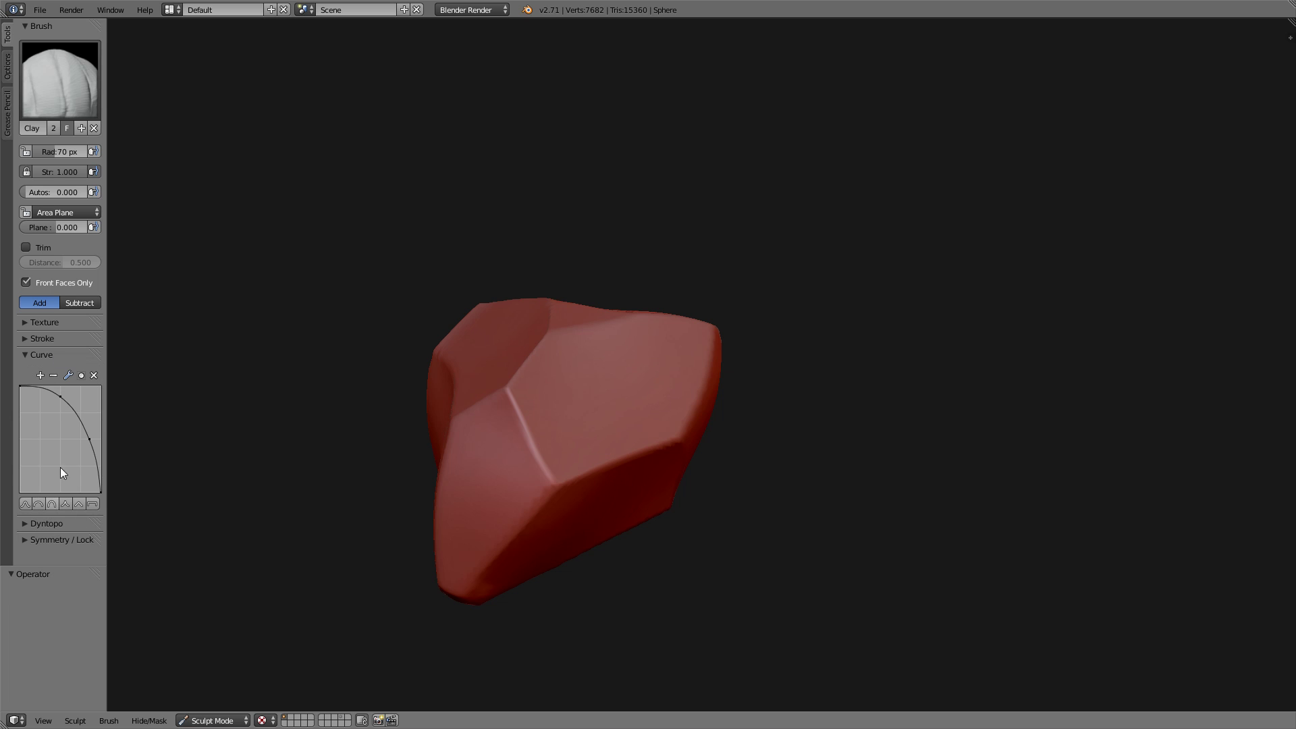
{"action": "left_click", "coordinate": [42, 355]}
{"action": "left_click", "coordinate": [45, 371]}
{"action": "left_click", "coordinate": [63, 408]}
{"action": "type", "text": "10"}
{"action": "key", "text": "Return"}
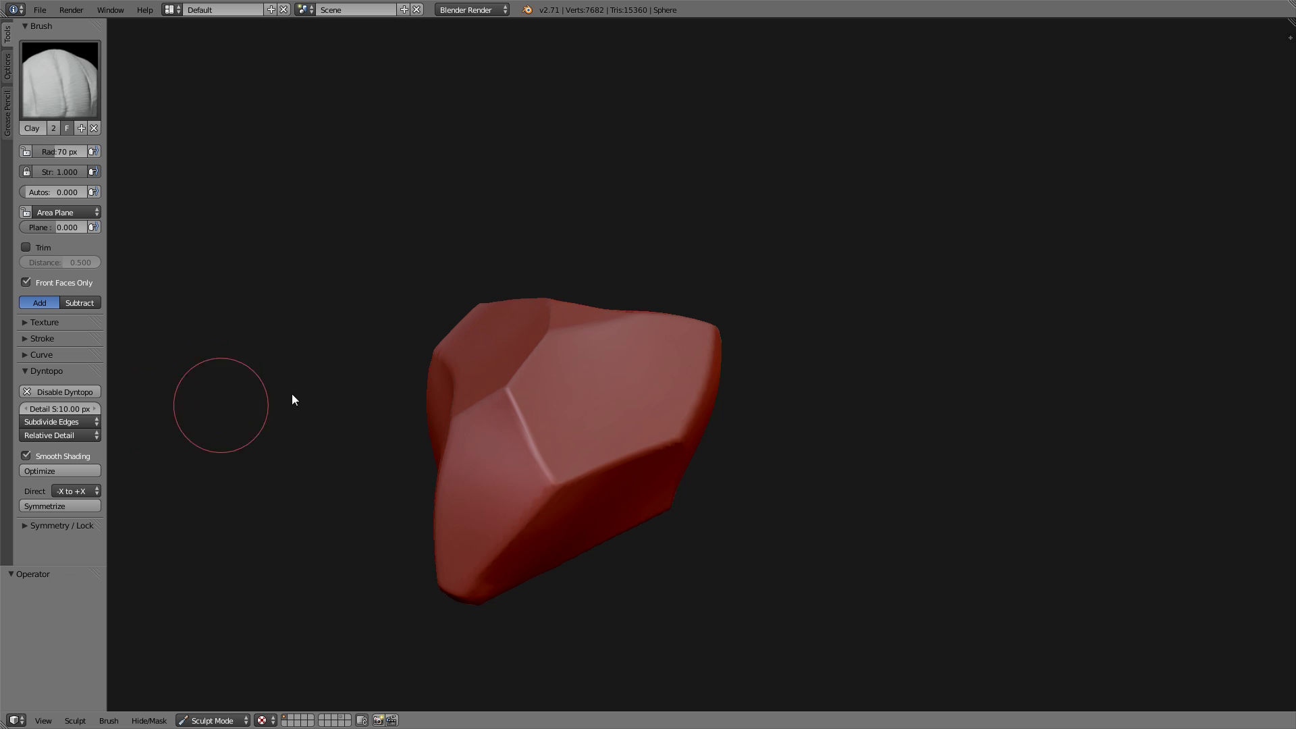
Try a clay stroke on the rock, undo it and reduce the brush radius to 47 px.
{"action": "left_click", "coordinate": [579, 411]}
{"action": "key", "text": "ctrl+z"}
{"action": "mouse_move", "coordinate": [543, 434]}
{"action": "middle_mouse_down"}
{"action": "mouse_move", "coordinate": [618, 398]}
{"action": "mouse_move", "coordinate": [555, 402]}
{"action": "middle_mouse_up"}
{"action": "left_click", "coordinate": [543, 397]}
{"action": "key", "text": "f"}
{"action": "left_click", "coordinate": [532, 456]}
Build up clay strips across the rock's large facets, working around it from several sides.
{"action": "mouse_move", "coordinate": [538, 383]}
{"action": "left_mouse_down"}
{"action": "mouse_move", "coordinate": [543, 363]}
{"action": "mouse_move", "coordinate": [532, 488]}
{"action": "mouse_move", "coordinate": [575, 403]}
{"action": "left_mouse_up"}
{"action": "middle_click_drag", "start_coordinate": [549, 390], "coordinate": [492, 407]}
{"action": "mouse_move", "coordinate": [492, 408]}
{"action": "left_mouse_down"}
{"action": "mouse_move", "coordinate": [509, 396]}
{"action": "mouse_move", "coordinate": [489, 440]}
{"action": "mouse_move", "coordinate": [509, 515]}
{"action": "mouse_move", "coordinate": [509, 422]}
{"action": "mouse_move", "coordinate": [358, 440]}
{"action": "mouse_move", "coordinate": [463, 499]}
{"action": "left_mouse_up"}
{"action": "middle_click_drag", "start_coordinate": [368, 373], "coordinate": [382, 342]}
{"action": "middle_click_drag", "start_coordinate": [475, 349], "coordinate": [461, 395]}
{"action": "mouse_move", "coordinate": [456, 370]}
{"action": "left_mouse_down"}
{"action": "mouse_move", "coordinate": [382, 464]}
{"action": "mouse_move", "coordinate": [464, 454]}
{"action": "mouse_move", "coordinate": [515, 383]}
{"action": "mouse_move", "coordinate": [483, 357]}
{"action": "left_mouse_up"}
{"action": "middle_click_drag", "start_coordinate": [604, 368], "coordinate": [492, 419]}
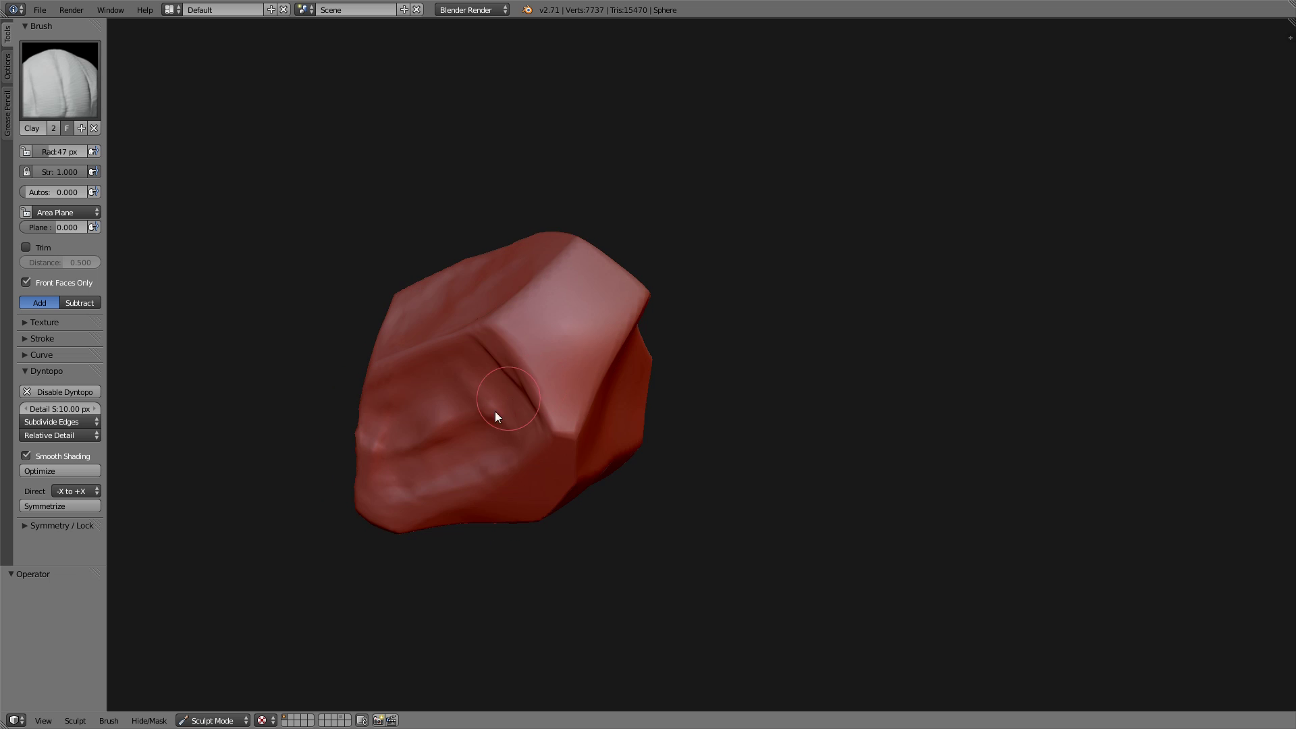
{"action": "mouse_move", "coordinate": [540, 368]}
{"action": "middle_mouse_down"}
{"action": "mouse_move", "coordinate": [567, 368]}
{"action": "mouse_move", "coordinate": [497, 376]}
{"action": "middle_mouse_up"}
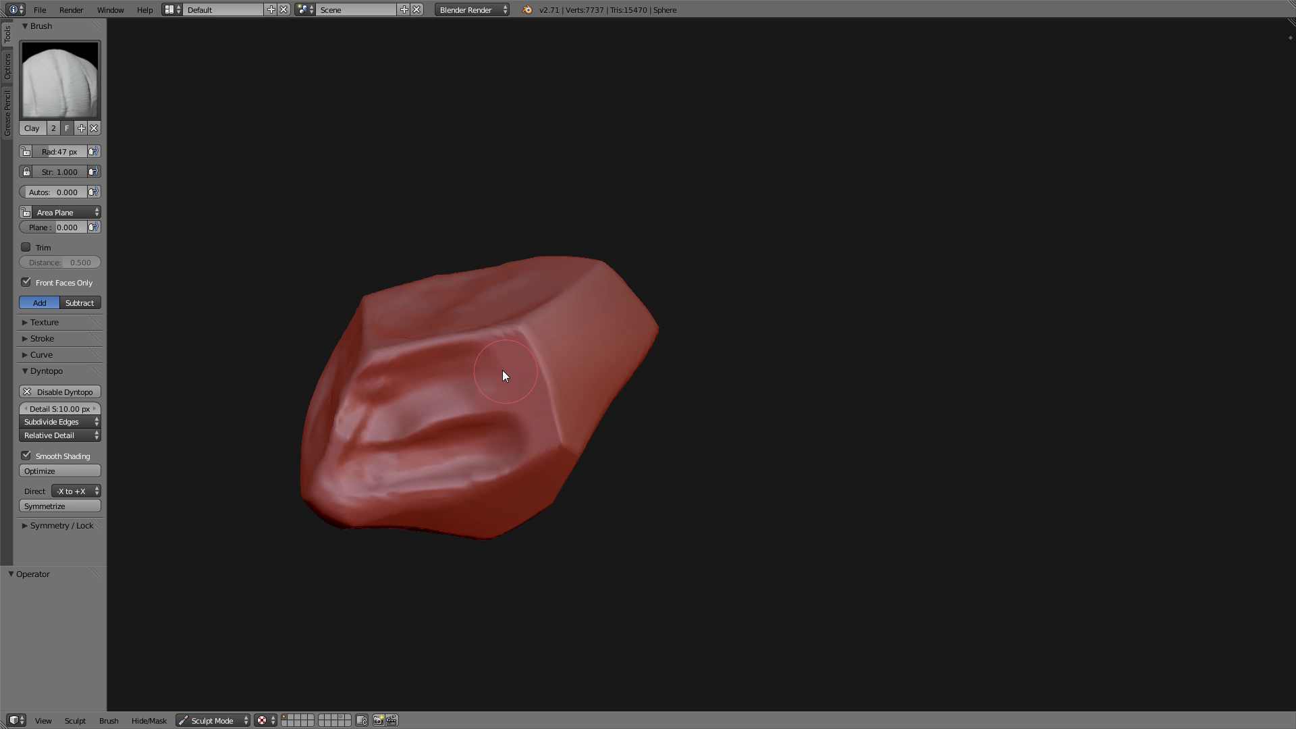
{"action": "middle_click_drag", "start_coordinate": [621, 351], "coordinate": [610, 283]}
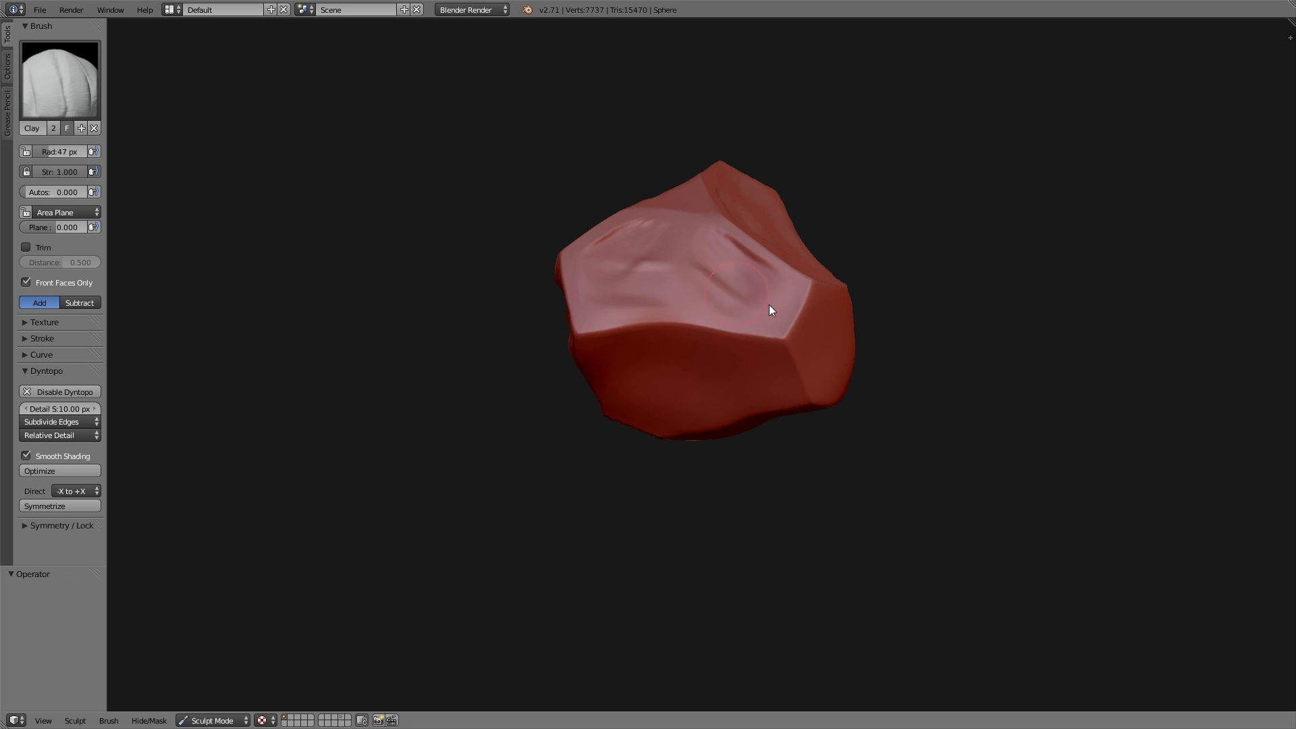
Add clay strips to the rock's remaining smooth facets and the slopes beside its ridges.
{"action": "left_click_drag", "start_coordinate": [768, 305], "coordinate": [773, 316]}
{"action": "left_click_drag", "start_coordinate": [640, 303], "coordinate": [742, 283]}
{"action": "middle_click_drag", "start_coordinate": [707, 392], "coordinate": [705, 283]}
{"action": "left_click_drag", "start_coordinate": [600, 345], "coordinate": [690, 356]}
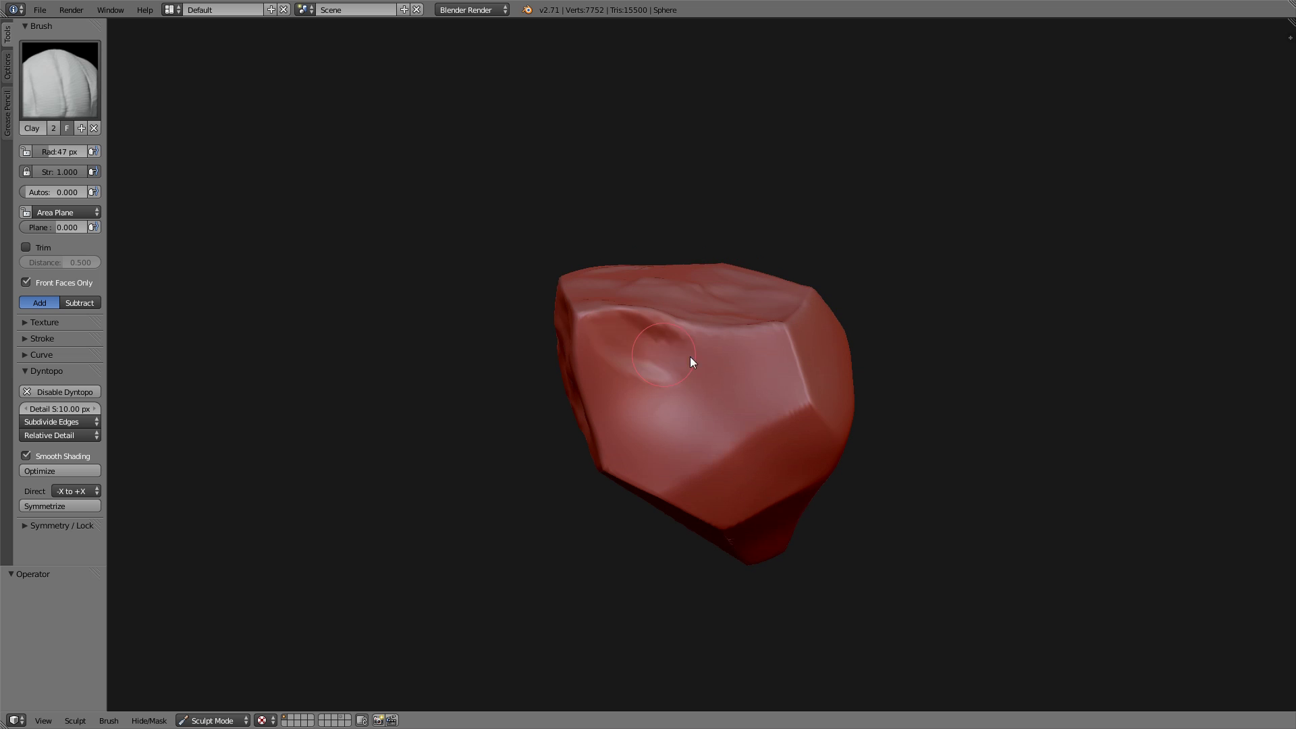
{"action": "mouse_move", "coordinate": [775, 356]}
{"action": "left_mouse_down"}
{"action": "mouse_move", "coordinate": [720, 427]}
{"action": "mouse_move", "coordinate": [662, 423]}
{"action": "mouse_move", "coordinate": [619, 360]}
{"action": "left_mouse_up"}
{"action": "mouse_move", "coordinate": [619, 365]}
{"action": "middle_mouse_down"}
{"action": "mouse_move", "coordinate": [787, 385]}
{"action": "mouse_move", "coordinate": [756, 438]}
{"action": "middle_mouse_up"}
{"action": "left_click_drag", "start_coordinate": [756, 438], "coordinate": [793, 427]}
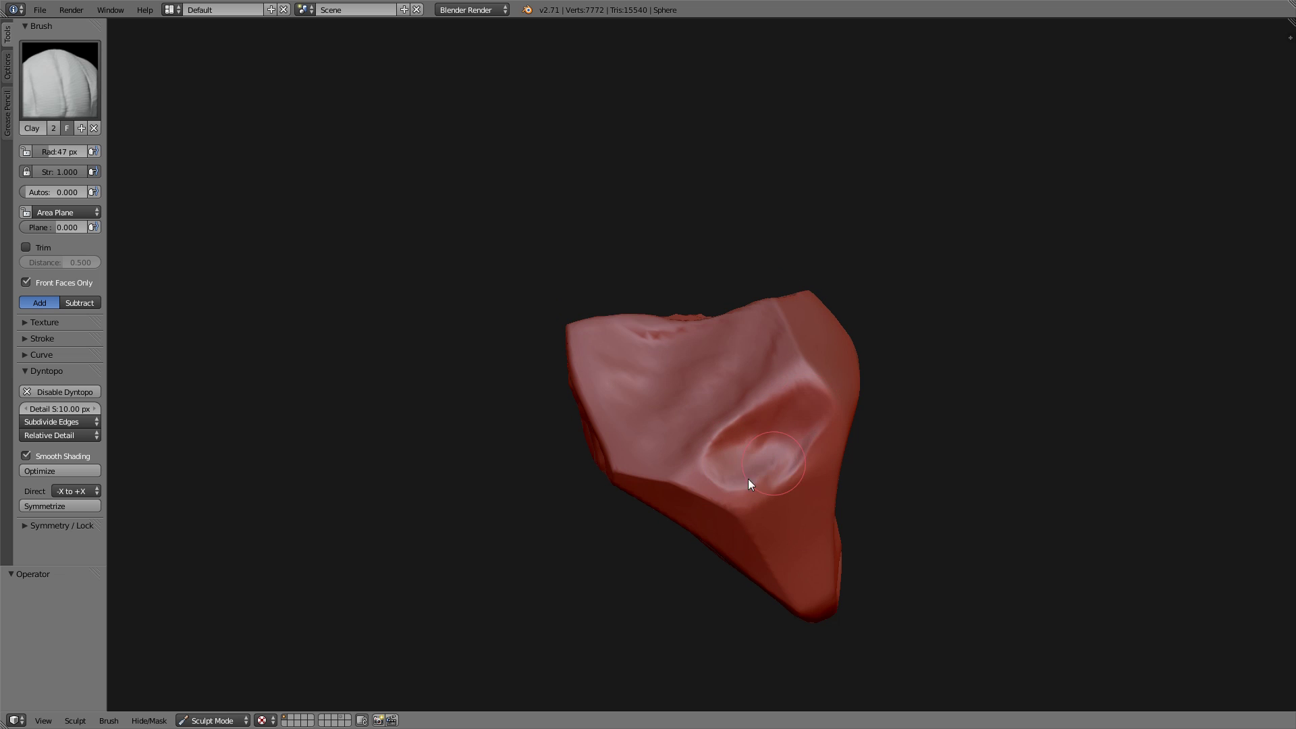
{"action": "mouse_move", "coordinate": [831, 366]}
{"action": "middle_mouse_down"}
{"action": "mouse_move", "coordinate": [699, 424]}
{"action": "mouse_move", "coordinate": [702, 325]}
{"action": "middle_mouse_up"}
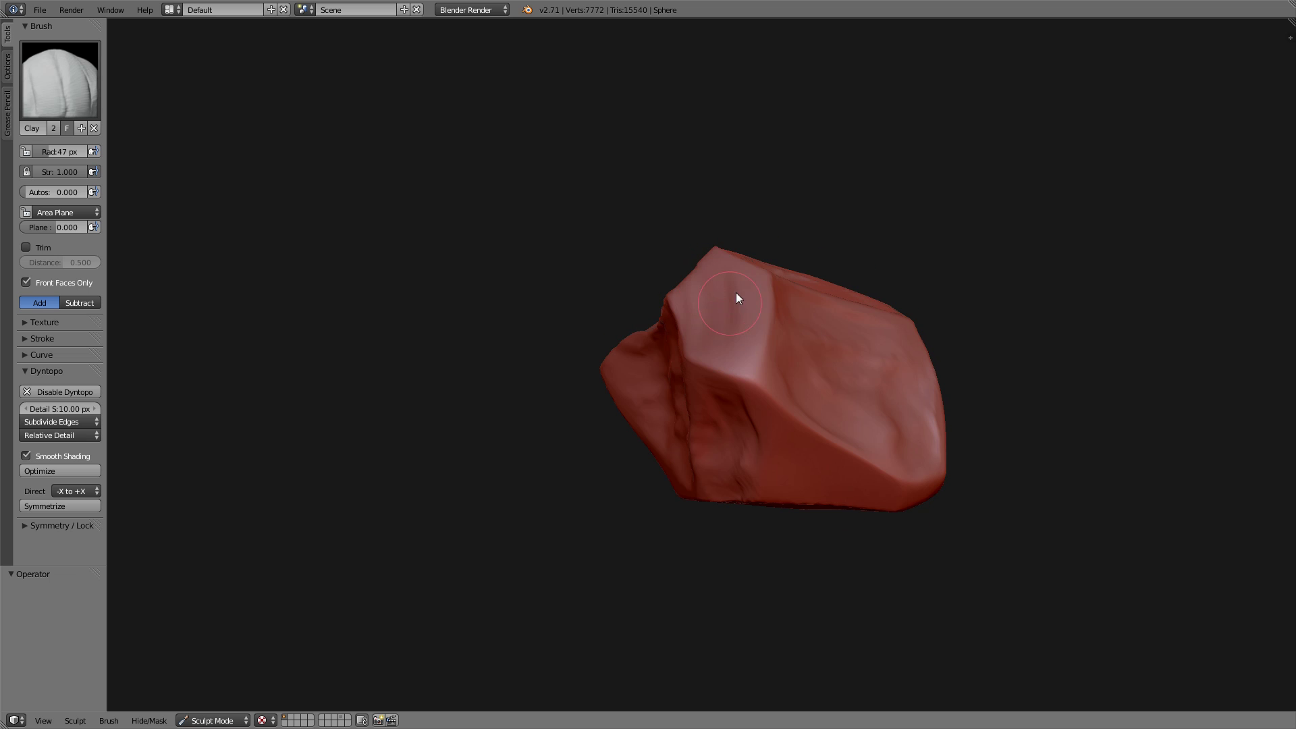
{"action": "middle_click_drag", "start_coordinate": [734, 371], "coordinate": [801, 407]}
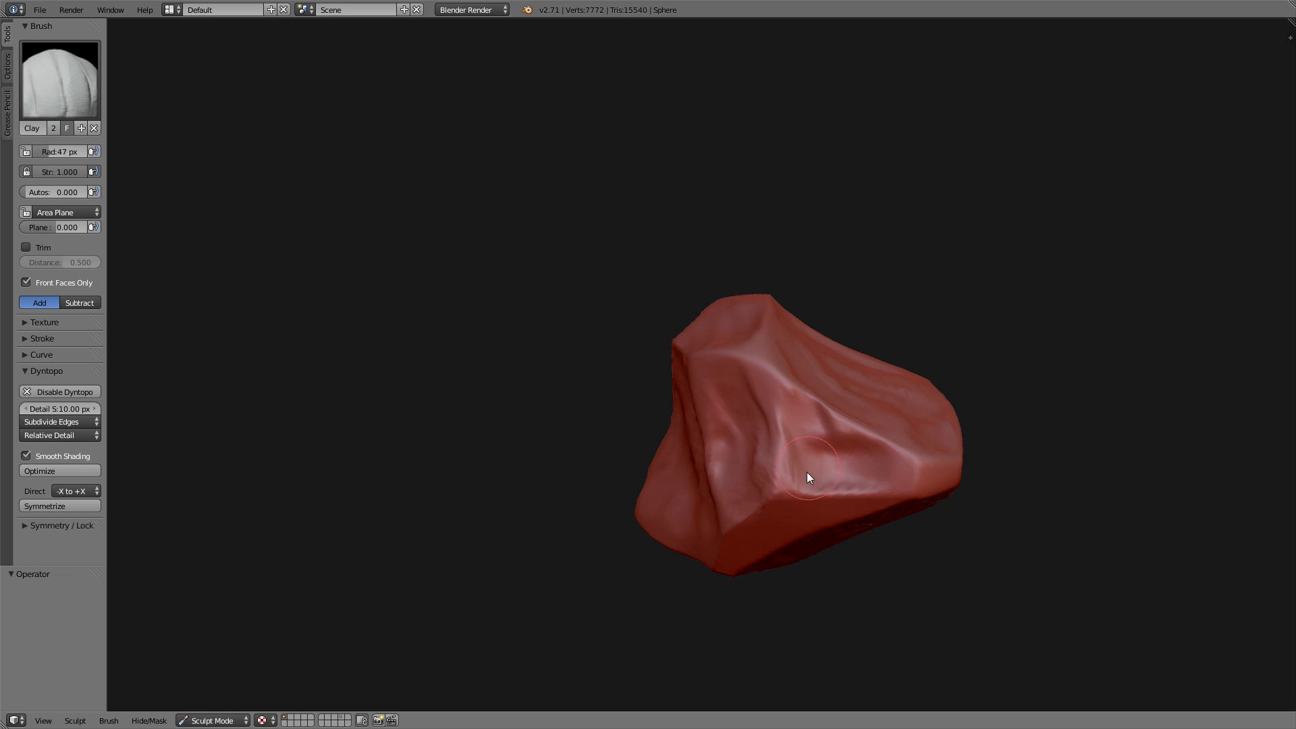
{"action": "middle_click_drag", "start_coordinate": [809, 477], "coordinate": [780, 382]}
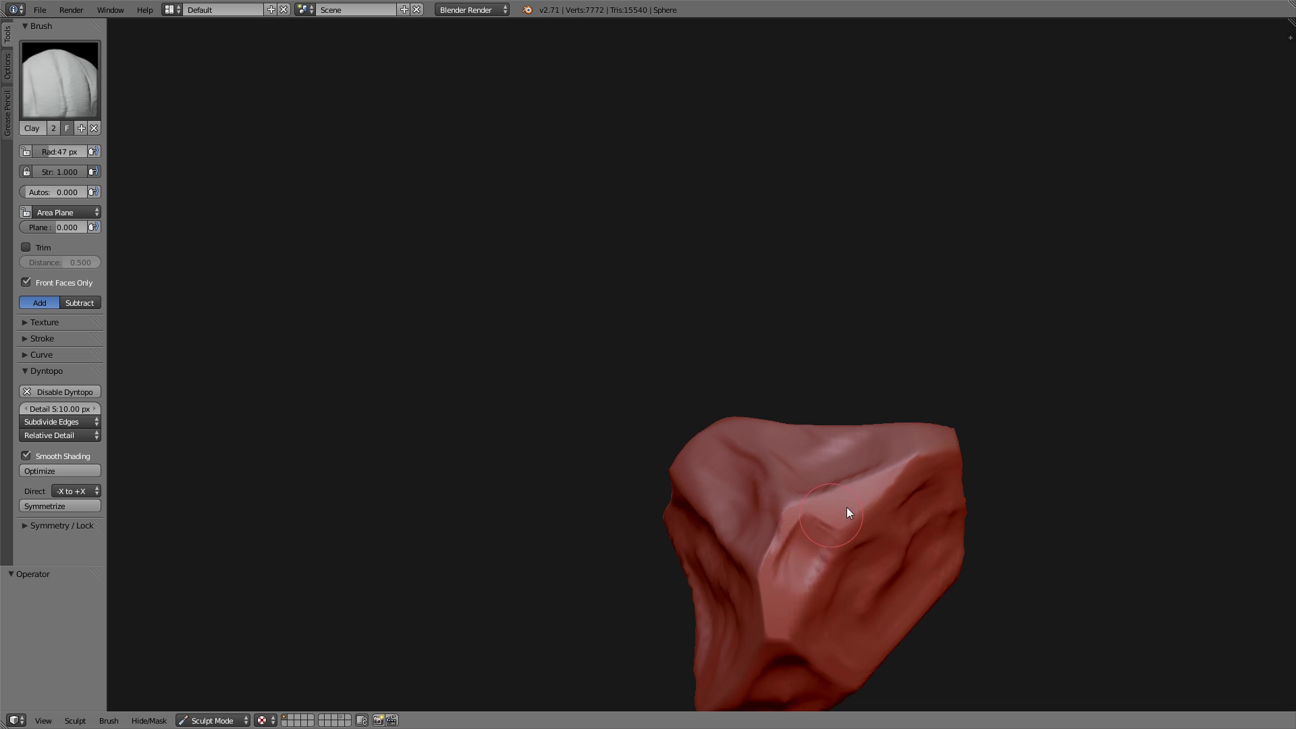
Set the brush strength to 0.973 and lay further clay strokes down the facet below the rock's ridge.
{"action": "left_click_drag", "start_coordinate": [846, 507], "coordinate": [799, 577]}
{"action": "key", "text": "shift+f"}
{"action": "left_click", "coordinate": [886, 551]}
{"action": "mouse_move", "coordinate": [815, 513]}
{"action": "left_mouse_down"}
{"action": "mouse_move", "coordinate": [776, 581]}
{"action": "mouse_move", "coordinate": [817, 580]}
{"action": "mouse_move", "coordinate": [797, 604]}
{"action": "left_mouse_up"}
{"action": "left_click_drag", "start_coordinate": [852, 501], "coordinate": [811, 569]}
{"action": "mouse_move", "coordinate": [811, 570]}
{"action": "middle_mouse_down"}
{"action": "mouse_move", "coordinate": [799, 492]}
{"action": "mouse_move", "coordinate": [731, 419]}
{"action": "mouse_move", "coordinate": [743, 405]}
{"action": "mouse_move", "coordinate": [578, 344]}
{"action": "middle_mouse_up"}
Switch to the Scrape/Peaks brush with a 67 px radius and a strength of 1.000.
{"action": "left_click", "coordinate": [69, 90]}
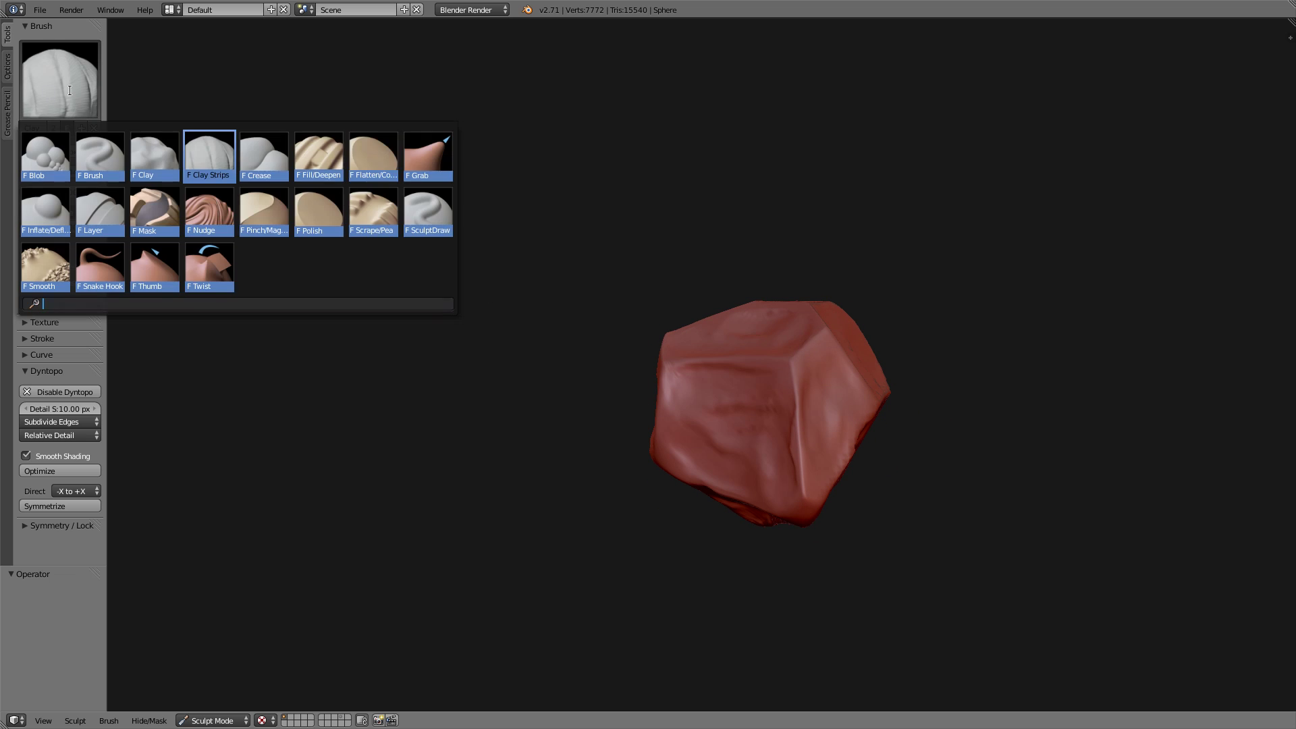
{"action": "left_click", "coordinate": [374, 157]}
{"action": "left_click", "coordinate": [51, 80]}
{"action": "left_click", "coordinate": [373, 213]}
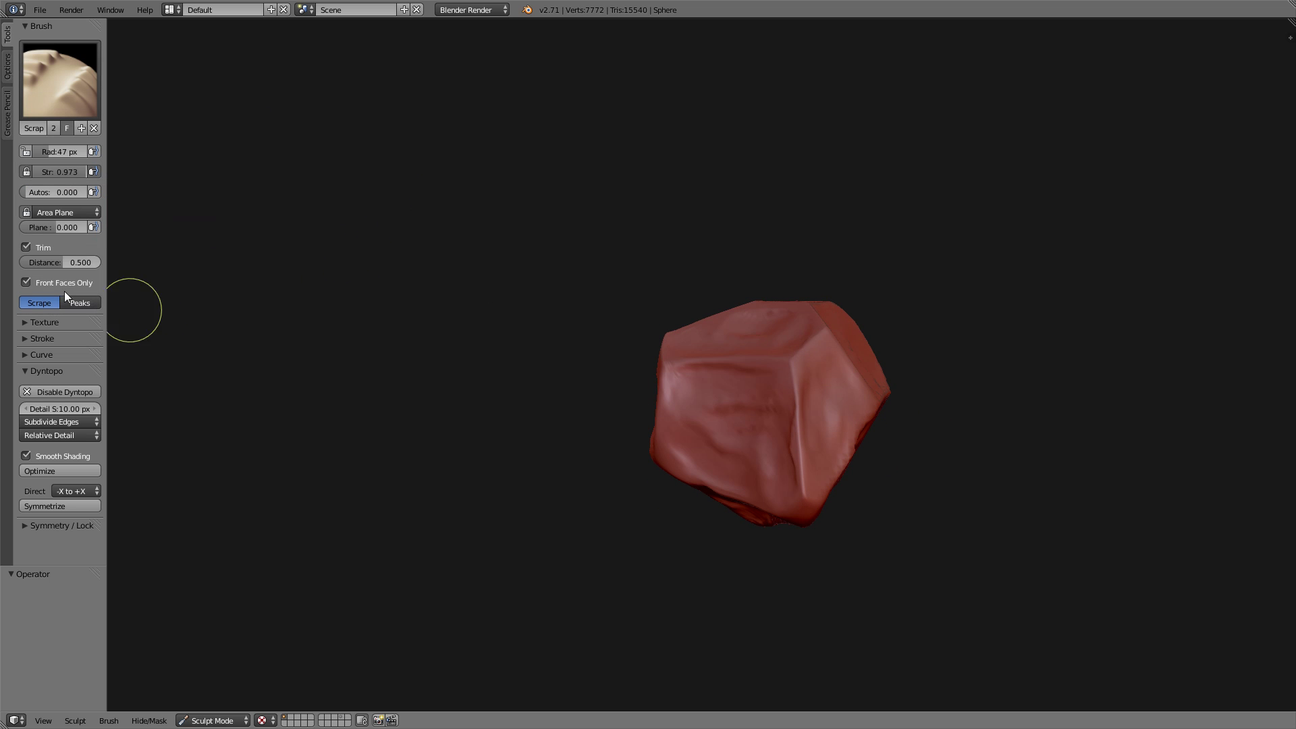
{"action": "key", "text": "f"}
{"action": "left_click", "coordinate": [674, 363]}
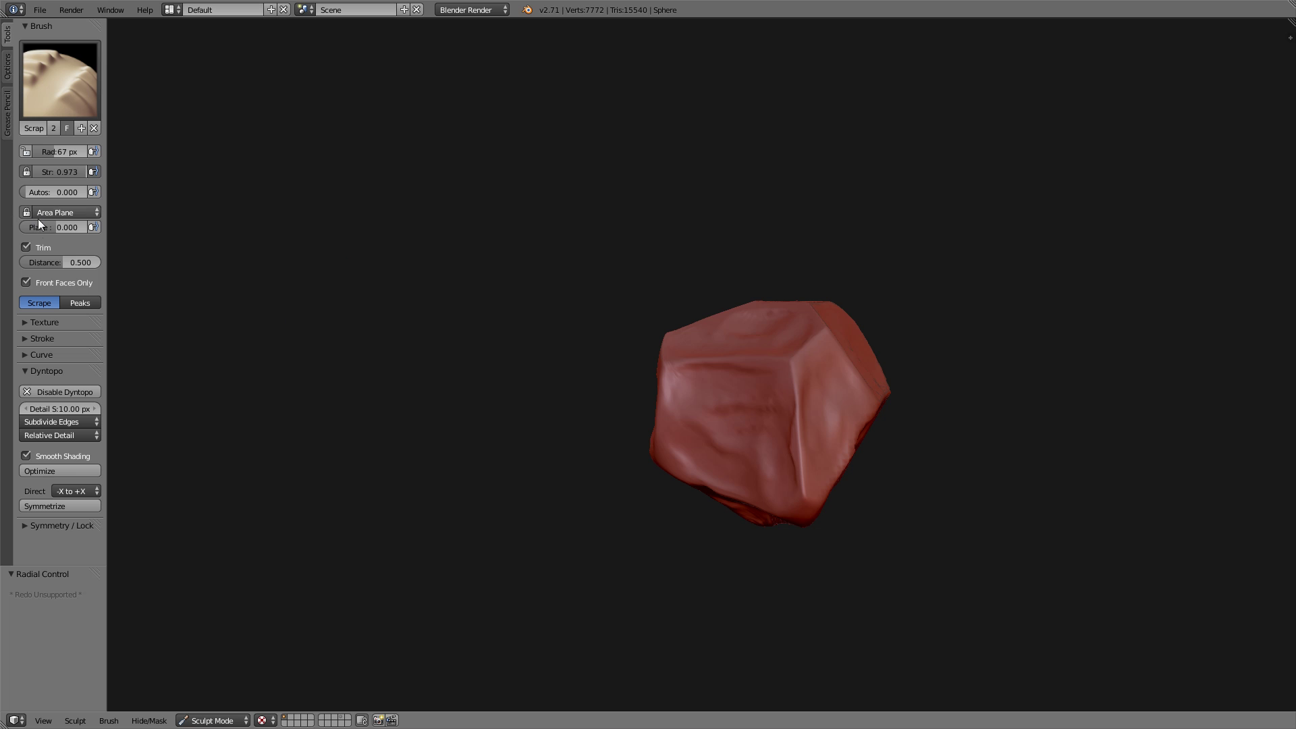
{"action": "scroll", "coordinate": [795, 403], "scroll_direction": "up", "scroll_amount": 2}
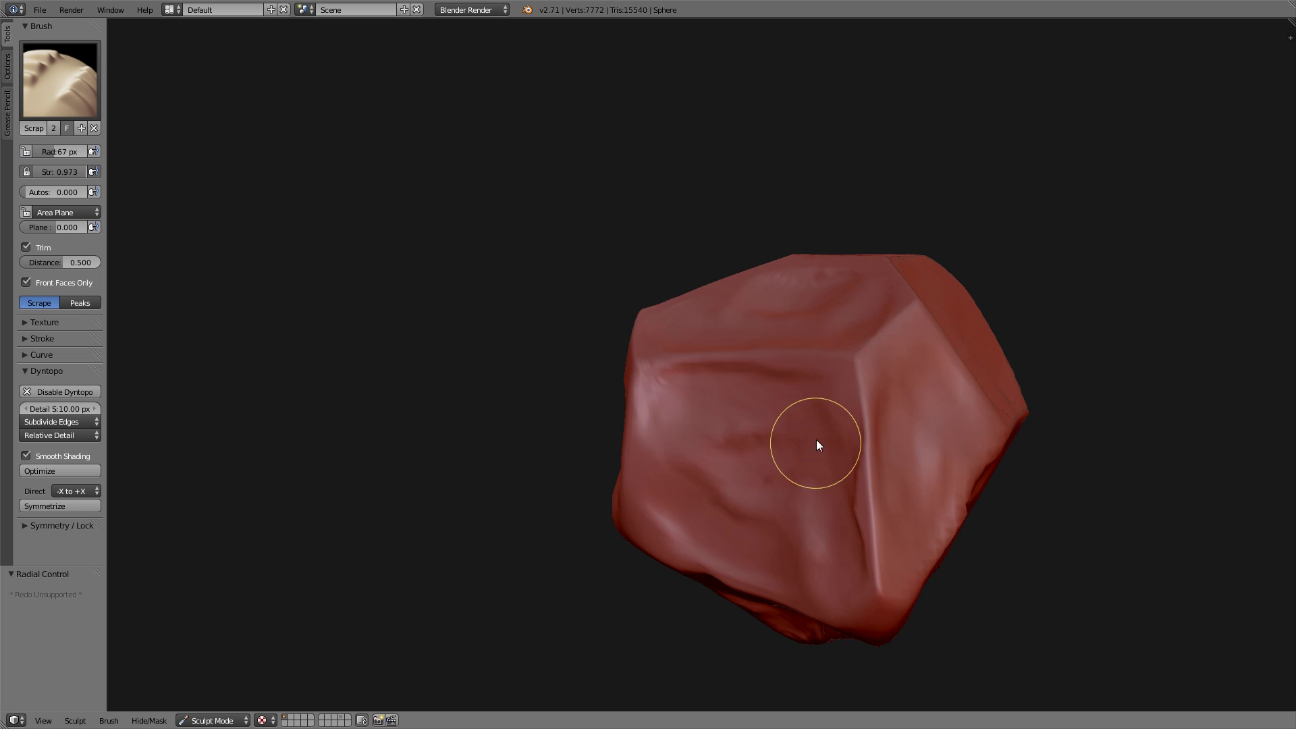
{"action": "key", "text": "shift+f"}
{"action": "left_click", "coordinate": [766, 443]}
Check the Scrape brush's falloff curve and scrape down the clay strokes on the rock's front facets.
{"action": "mouse_move", "coordinate": [766, 447]}
{"action": "left_mouse_down"}
{"action": "mouse_move", "coordinate": [728, 465]}
{"action": "mouse_move", "coordinate": [892, 471]}
{"action": "left_mouse_up"}
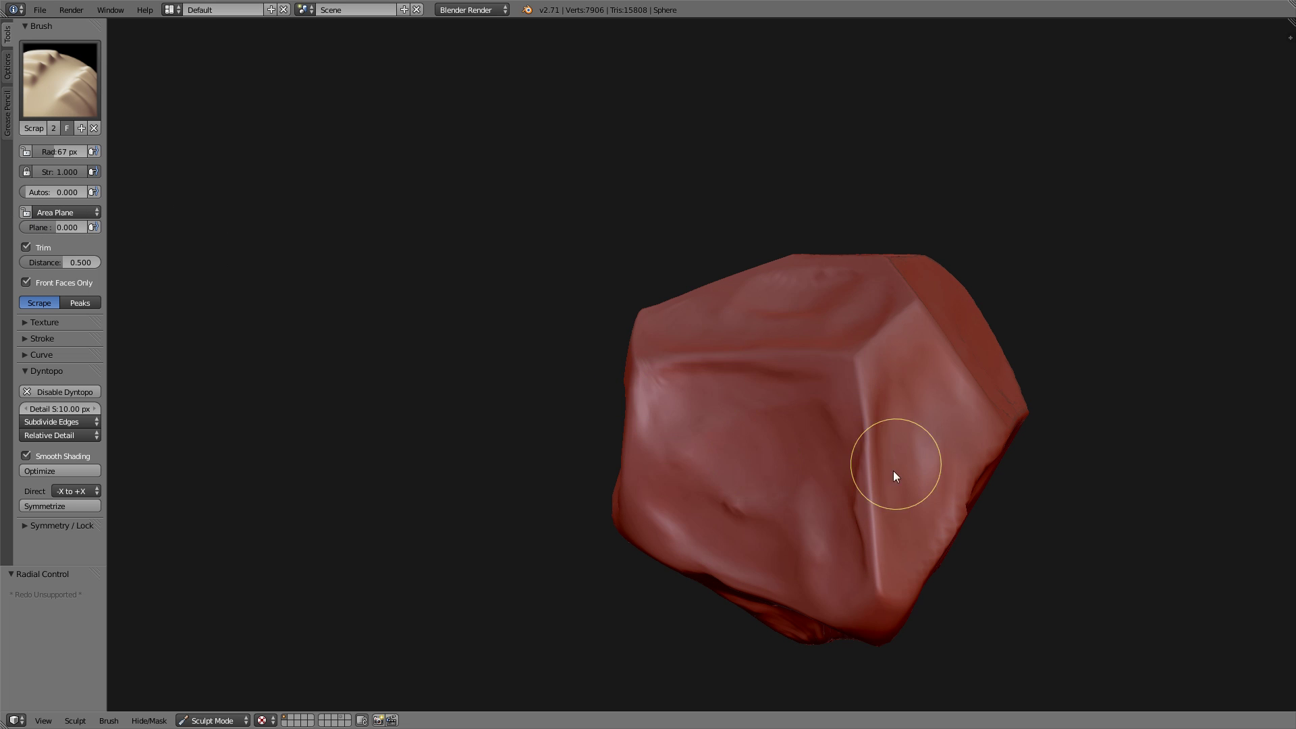
{"action": "left_click", "coordinate": [54, 369]}
{"action": "left_click", "coordinate": [55, 357]}
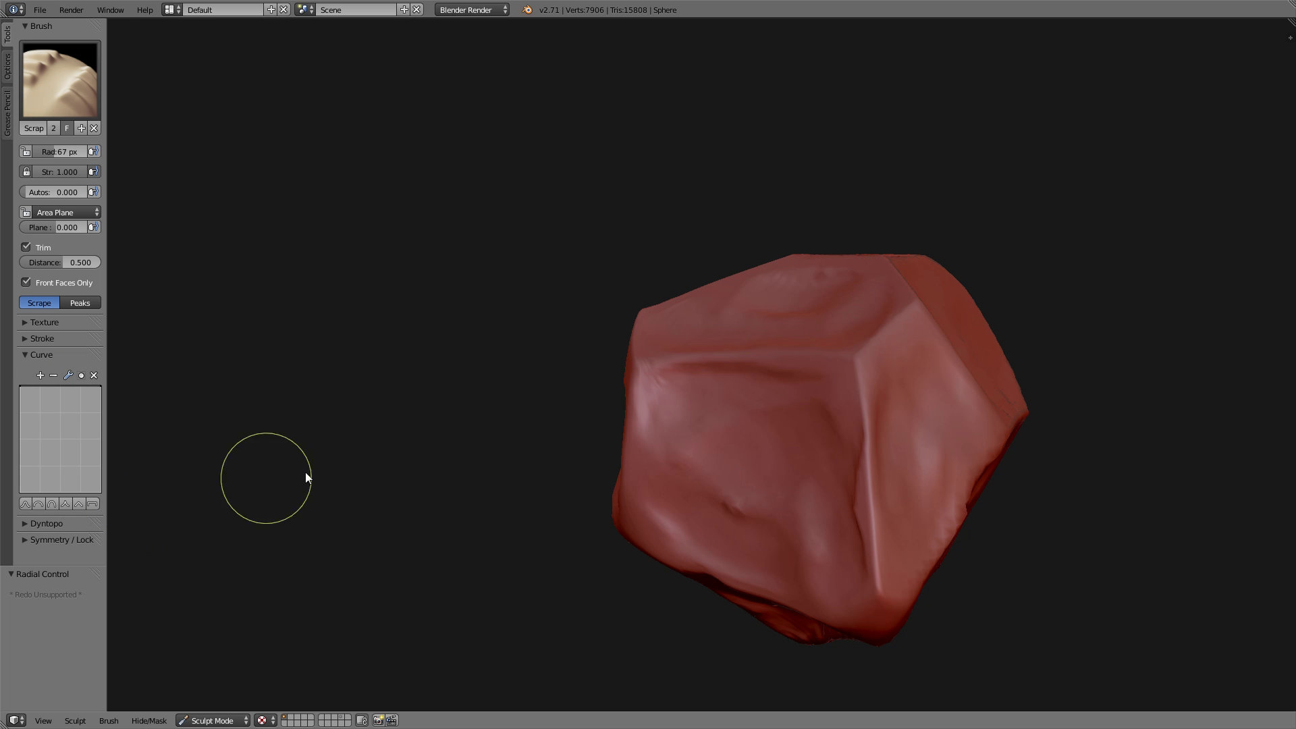
{"action": "mouse_move", "coordinate": [756, 444]}
{"action": "left_mouse_down"}
{"action": "mouse_move", "coordinate": [774, 484]}
{"action": "mouse_move", "coordinate": [742, 483]}
{"action": "left_mouse_up"}
{"action": "middle_click_drag", "start_coordinate": [854, 420], "coordinate": [715, 413]}
{"action": "mouse_move", "coordinate": [762, 421]}
{"action": "left_mouse_down"}
{"action": "mouse_move", "coordinate": [822, 436]}
{"action": "mouse_move", "coordinate": [772, 497]}
{"action": "mouse_move", "coordinate": [795, 411]}
{"action": "mouse_move", "coordinate": [846, 495]}
{"action": "mouse_move", "coordinate": [798, 558]}
{"action": "mouse_move", "coordinate": [923, 422]}
{"action": "mouse_move", "coordinate": [873, 454]}
{"action": "mouse_move", "coordinate": [856, 363]}
{"action": "left_mouse_up"}
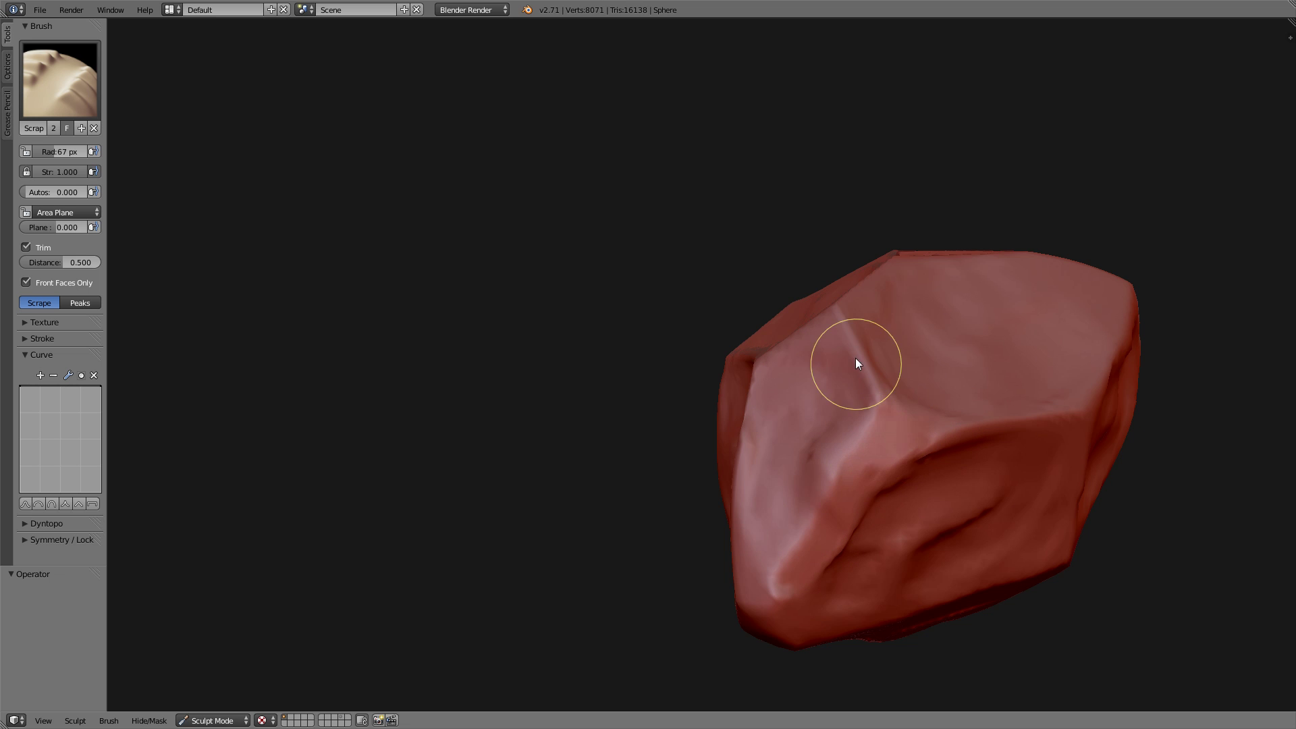
Scrape the ridges and bumpy facets around the rock into flatter planes.
{"action": "middle_click_drag", "start_coordinate": [856, 363], "coordinate": [855, 354]}
{"action": "left_click_drag", "start_coordinate": [855, 355], "coordinate": [865, 334]}
{"action": "middle_click_drag", "start_coordinate": [866, 334], "coordinate": [824, 325]}
{"action": "mouse_move", "coordinate": [823, 325]}
{"action": "left_mouse_down"}
{"action": "mouse_move", "coordinate": [811, 320]}
{"action": "mouse_move", "coordinate": [784, 358]}
{"action": "mouse_move", "coordinate": [837, 259]}
{"action": "left_mouse_up"}
{"action": "middle_click_drag", "start_coordinate": [837, 259], "coordinate": [867, 222]}
{"action": "mouse_move", "coordinate": [865, 216]}
{"action": "left_mouse_down"}
{"action": "mouse_move", "coordinate": [867, 202]}
{"action": "mouse_move", "coordinate": [893, 269]}
{"action": "left_mouse_up"}
{"action": "middle_click_drag", "start_coordinate": [893, 269], "coordinate": [861, 343]}
{"action": "mouse_move", "coordinate": [861, 342]}
{"action": "left_mouse_down"}
{"action": "mouse_move", "coordinate": [820, 362]}
{"action": "mouse_move", "coordinate": [817, 348]}
{"action": "mouse_move", "coordinate": [895, 346]}
{"action": "left_mouse_up"}
{"action": "middle_click_drag", "start_coordinate": [895, 346], "coordinate": [843, 346]}
{"action": "left_click_drag", "start_coordinate": [844, 347], "coordinate": [869, 330]}
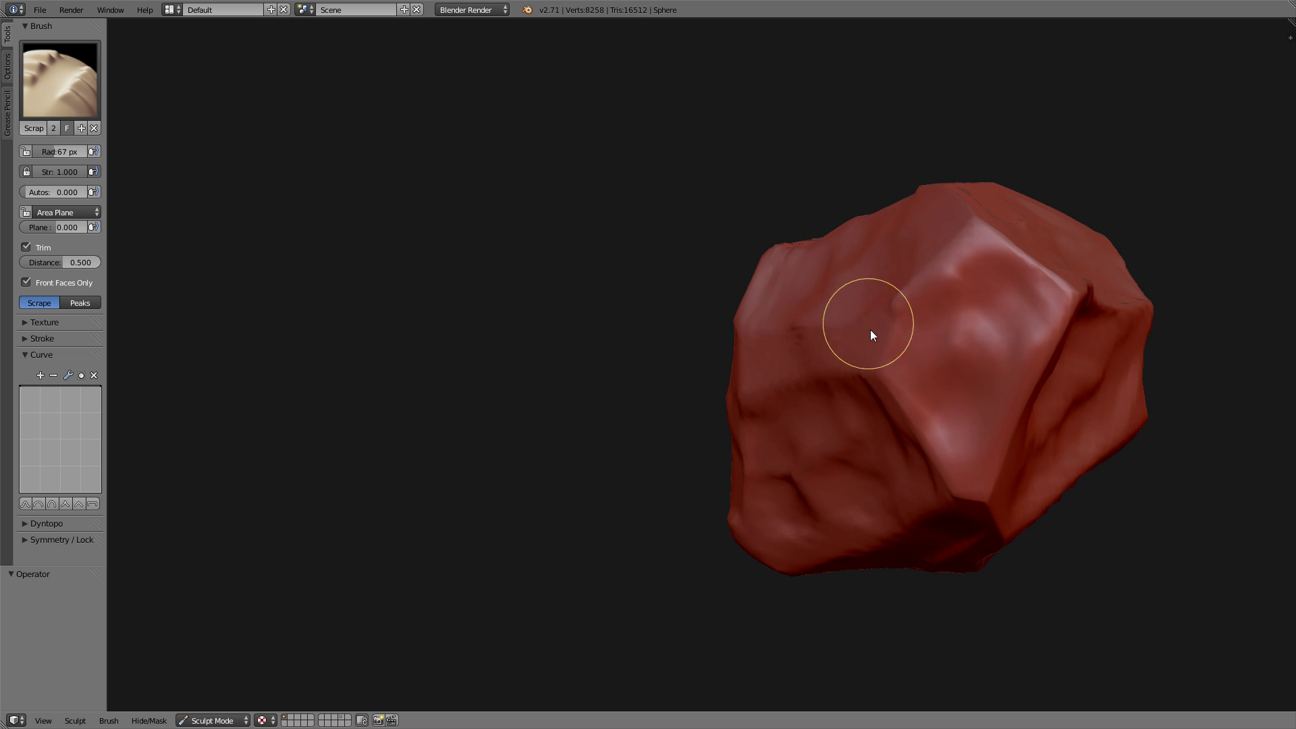
Flatten the clay bumps on the rock's broad facets and scrape along their bordering edges.
{"action": "middle_click_drag", "start_coordinate": [870, 331], "coordinate": [909, 298]}
{"action": "mouse_move", "coordinate": [910, 298]}
{"action": "left_mouse_down"}
{"action": "mouse_move", "coordinate": [716, 326]}
{"action": "mouse_move", "coordinate": [713, 347]}
{"action": "mouse_move", "coordinate": [841, 451]}
{"action": "left_mouse_up"}
{"action": "middle_click_drag", "start_coordinate": [842, 451], "coordinate": [784, 425]}
{"action": "mouse_move", "coordinate": [784, 426]}
{"action": "left_mouse_down"}
{"action": "mouse_move", "coordinate": [711, 463]}
{"action": "mouse_move", "coordinate": [691, 427]}
{"action": "mouse_move", "coordinate": [675, 489]}
{"action": "mouse_move", "coordinate": [748, 391]}
{"action": "mouse_move", "coordinate": [872, 381]}
{"action": "left_mouse_up"}
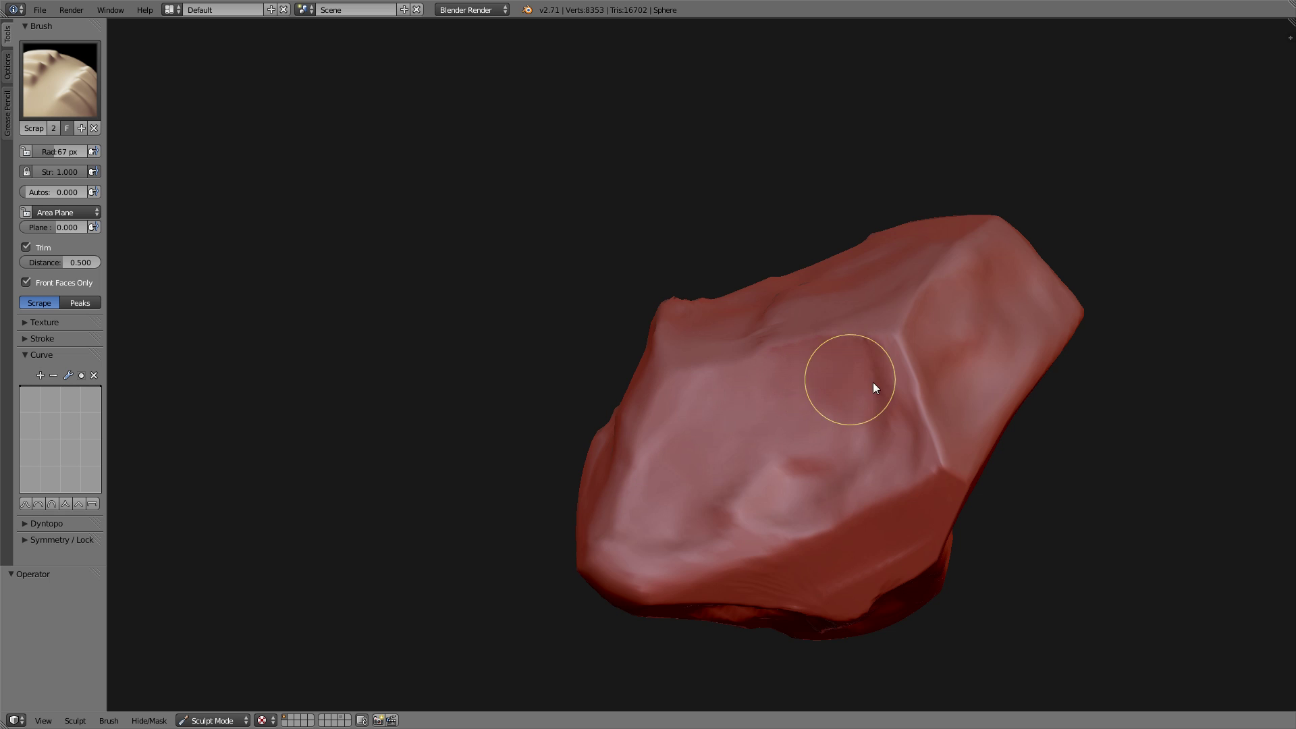
{"action": "middle_click_drag", "start_coordinate": [873, 382], "coordinate": [868, 361]}
{"action": "left_click_drag", "start_coordinate": [869, 362], "coordinate": [906, 326]}
{"action": "middle_click_drag", "start_coordinate": [906, 326], "coordinate": [942, 235]}
{"action": "mouse_move", "coordinate": [942, 235]}
{"action": "left_mouse_down"}
{"action": "mouse_move", "coordinate": [1019, 330]}
{"action": "mouse_move", "coordinate": [1101, 278]}
{"action": "mouse_move", "coordinate": [942, 310]}
{"action": "left_mouse_up"}
{"action": "middle_click_drag", "start_coordinate": [942, 311], "coordinate": [1054, 297]}
{"action": "mouse_move", "coordinate": [1054, 297]}
{"action": "left_mouse_down"}
{"action": "mouse_move", "coordinate": [965, 252]}
{"action": "mouse_move", "coordinate": [1018, 276]}
{"action": "left_mouse_up"}
{"action": "mouse_move", "coordinate": [1018, 275]}
{"action": "middle_mouse_down"}
{"action": "mouse_move", "coordinate": [769, 291]}
{"action": "mouse_move", "coordinate": [886, 295]}
{"action": "middle_mouse_up"}
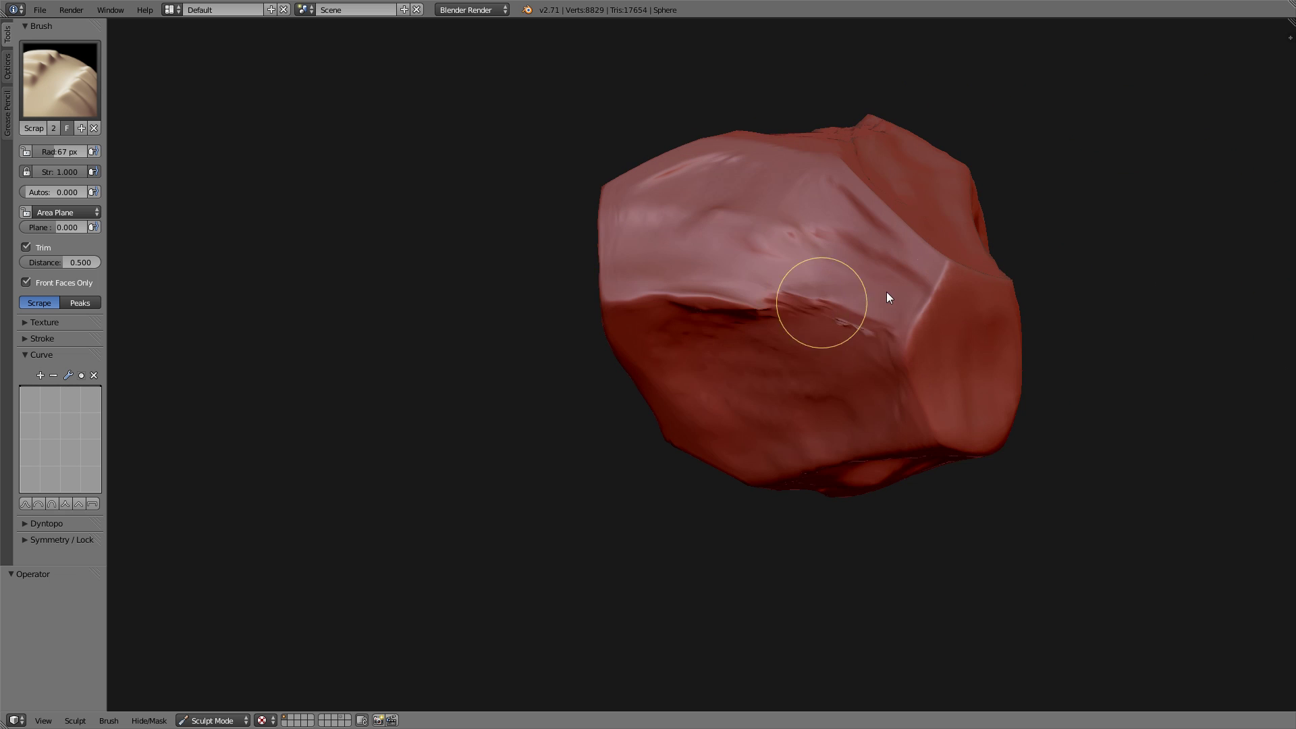
Resize the Scrape brush and flatten the ridge between the rock's upper and lower front facets.
{"action": "scroll", "coordinate": [853, 305], "scroll_direction": "up", "scroll_amount": 1, "text": "ctrl"}
{"action": "scroll", "coordinate": [853, 305], "scroll_direction": "up", "scroll_amount": 2}
{"action": "left_click_drag", "start_coordinate": [937, 324], "coordinate": [797, 302]}
{"action": "key", "text": "f"}
{"action": "left_click", "coordinate": [888, 334]}
{"action": "mouse_move", "coordinate": [884, 331]}
{"action": "left_mouse_down"}
{"action": "mouse_move", "coordinate": [829, 296]}
{"action": "mouse_move", "coordinate": [641, 278]}
{"action": "left_mouse_up"}
{"action": "mouse_move", "coordinate": [763, 311]}
{"action": "left_mouse_down"}
{"action": "mouse_move", "coordinate": [715, 310]}
{"action": "mouse_move", "coordinate": [777, 305]}
{"action": "left_mouse_up"}
{"action": "key", "text": "f"}
{"action": "left_click", "coordinate": [707, 303]}
{"action": "key", "text": "ctrl+z"}
{"action": "mouse_move", "coordinate": [614, 272]}
{"action": "left_mouse_down"}
{"action": "mouse_move", "coordinate": [889, 302]}
{"action": "mouse_move", "coordinate": [932, 321]}
{"action": "mouse_move", "coordinate": [675, 260]}
{"action": "left_mouse_up"}
Scrape the ridge above the small end facet into a flat plane.
{"action": "middle_click_drag", "start_coordinate": [962, 283], "coordinate": [813, 286]}
{"action": "mouse_move", "coordinate": [840, 343]}
{"action": "left_mouse_down"}
{"action": "mouse_move", "coordinate": [861, 330]}
{"action": "mouse_move", "coordinate": [908, 375]}
{"action": "left_mouse_up"}
{"action": "middle_click_drag", "start_coordinate": [709, 338], "coordinate": [783, 331]}
{"action": "left_click_drag", "start_coordinate": [772, 344], "coordinate": [802, 297]}
{"action": "middle_click_drag", "start_coordinate": [802, 297], "coordinate": [791, 345]}
{"action": "mouse_move", "coordinate": [788, 328]}
{"action": "left_mouse_down"}
{"action": "mouse_move", "coordinate": [807, 221]}
{"action": "mouse_move", "coordinate": [794, 173]}
{"action": "mouse_move", "coordinate": [792, 270]}
{"action": "left_mouse_up"}
Switch to the Smooth brush and soften the scraped ridge and the neighbouring front edge.
{"action": "left_click", "coordinate": [67, 88]}
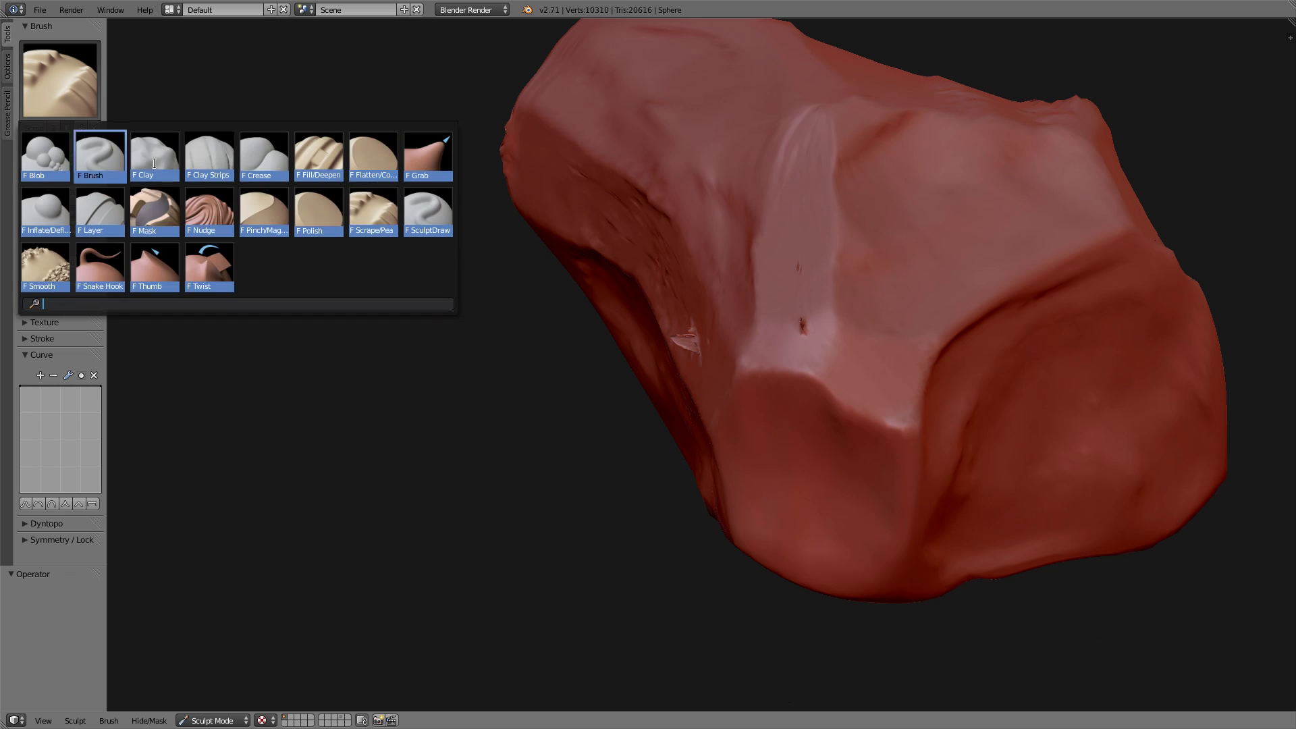
{"action": "left_click", "coordinate": [46, 266]}
{"action": "left_click_drag", "start_coordinate": [780, 319], "coordinate": [816, 323]}
{"action": "middle_click_drag", "start_coordinate": [578, 371], "coordinate": [662, 387]}
{"action": "mouse_move", "coordinate": [663, 387]}
{"action": "left_mouse_down"}
{"action": "mouse_move", "coordinate": [645, 407]}
{"action": "mouse_move", "coordinate": [625, 399]}
{"action": "mouse_move", "coordinate": [709, 408]}
{"action": "mouse_move", "coordinate": [524, 367]}
{"action": "mouse_move", "coordinate": [746, 414]}
{"action": "mouse_move", "coordinate": [776, 359]}
{"action": "left_mouse_up"}
{"action": "mouse_move", "coordinate": [776, 358]}
{"action": "middle_mouse_down"}
{"action": "mouse_move", "coordinate": [675, 358]}
{"action": "mouse_move", "coordinate": [819, 335]}
{"action": "middle_mouse_up"}
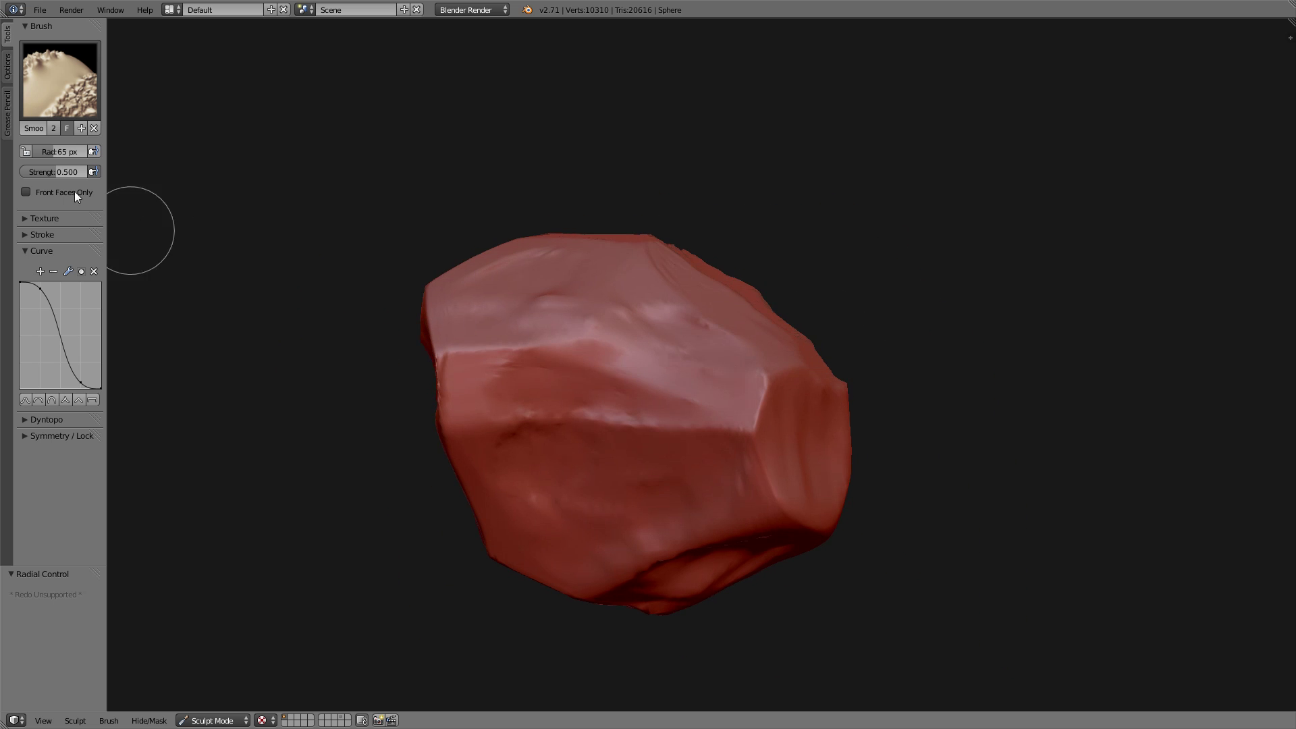
Switch back to the Scrape/Peaks brush and set the Dyntopo detail method to Constant Detail.
{"action": "left_click", "coordinate": [60, 80]}
{"action": "left_click", "coordinate": [373, 152]}
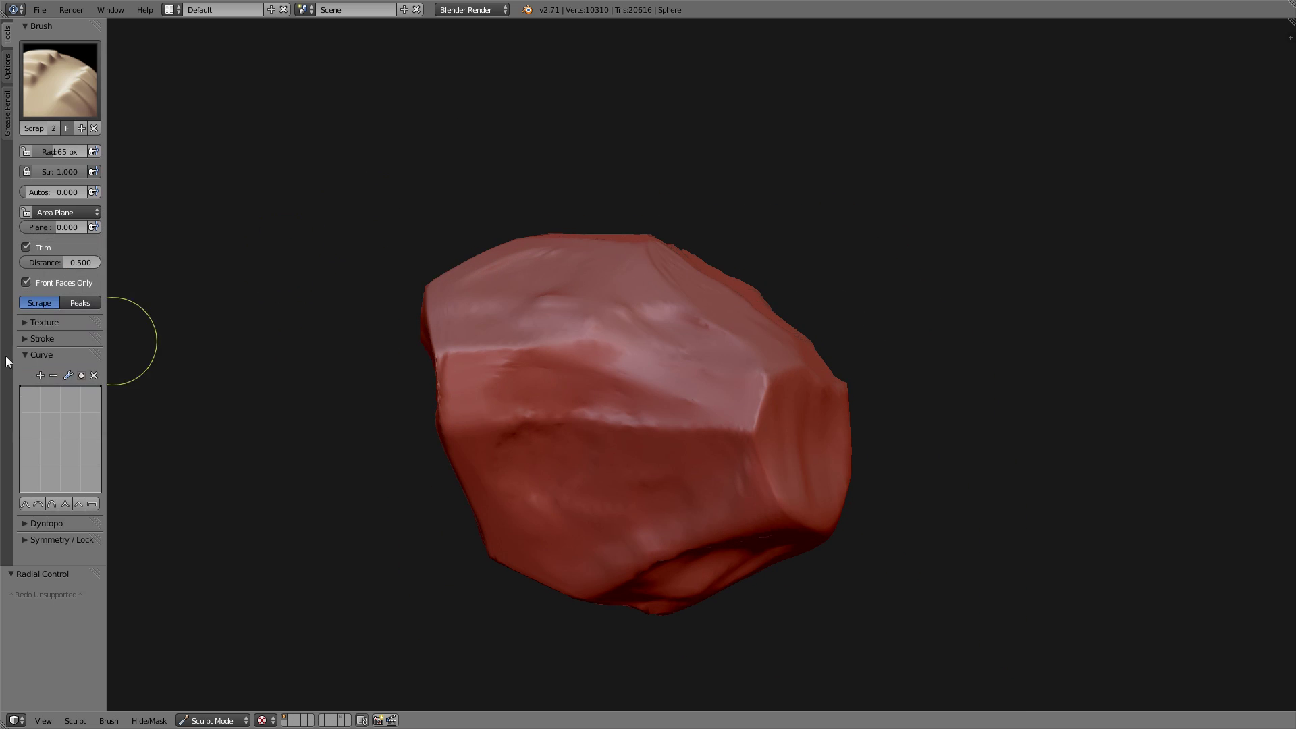
{"action": "left_click", "coordinate": [37, 354]}
{"action": "left_click", "coordinate": [65, 371]}
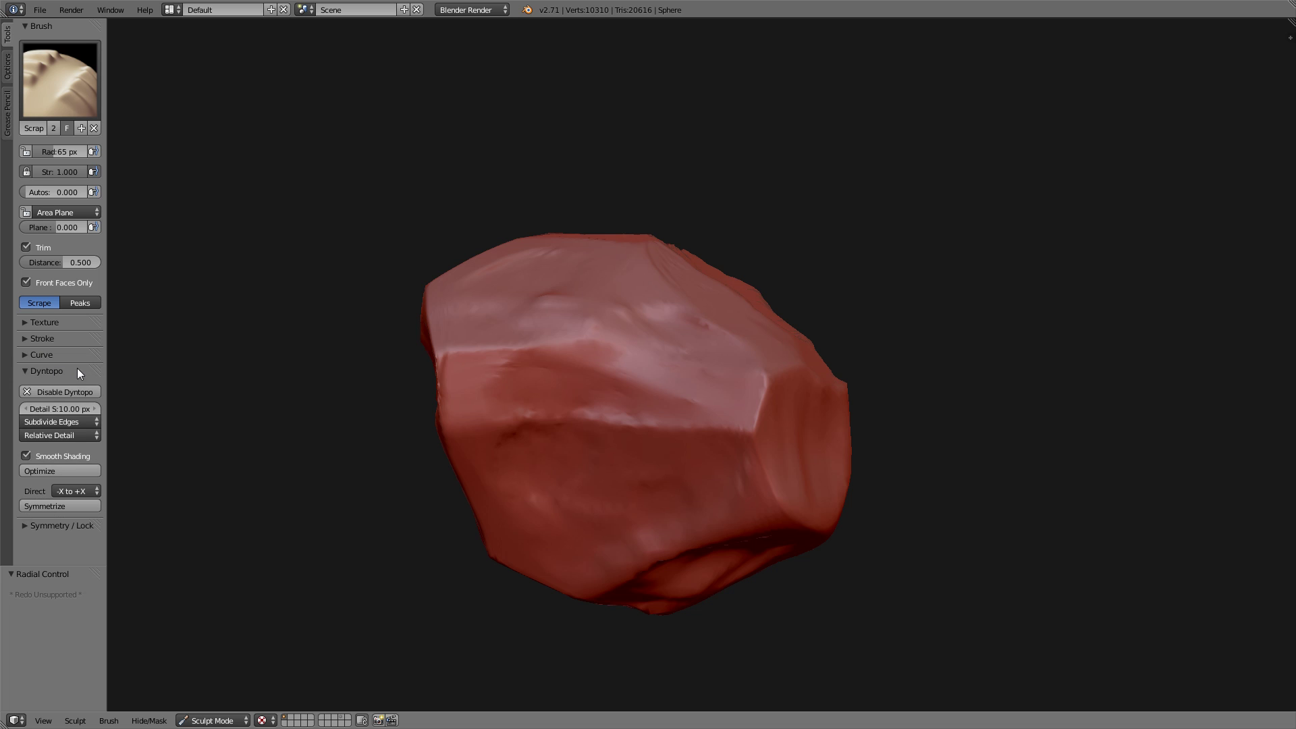
{"action": "left_click", "coordinate": [70, 433]}
{"action": "left_click", "coordinate": [62, 425]}
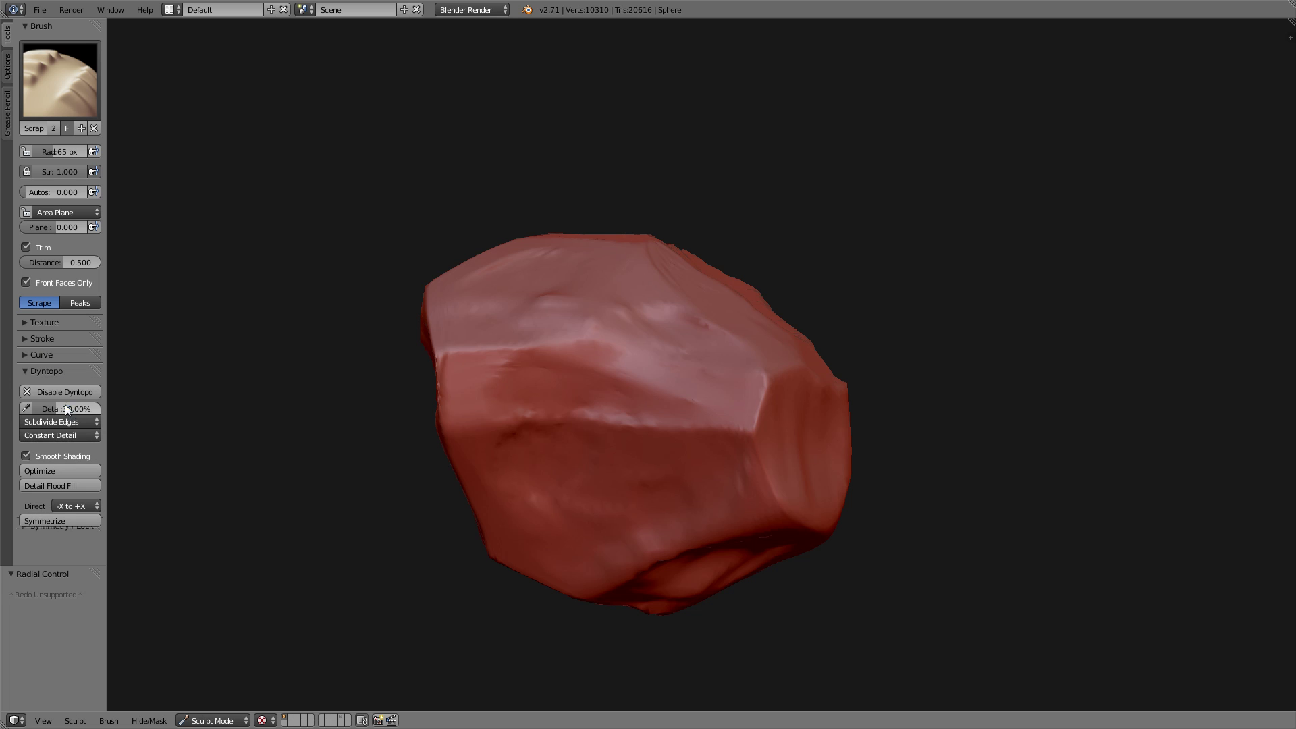
Try a detail flood fill of the rock at 10.00% constant detail, and undo it.
{"action": "left_click_drag", "start_coordinate": [65, 408], "coordinate": [40, 408]}
{"action": "double_click", "coordinate": [63, 408]}
{"action": "type", "text": "1"}
{"action": "left_click", "coordinate": [68, 486]}
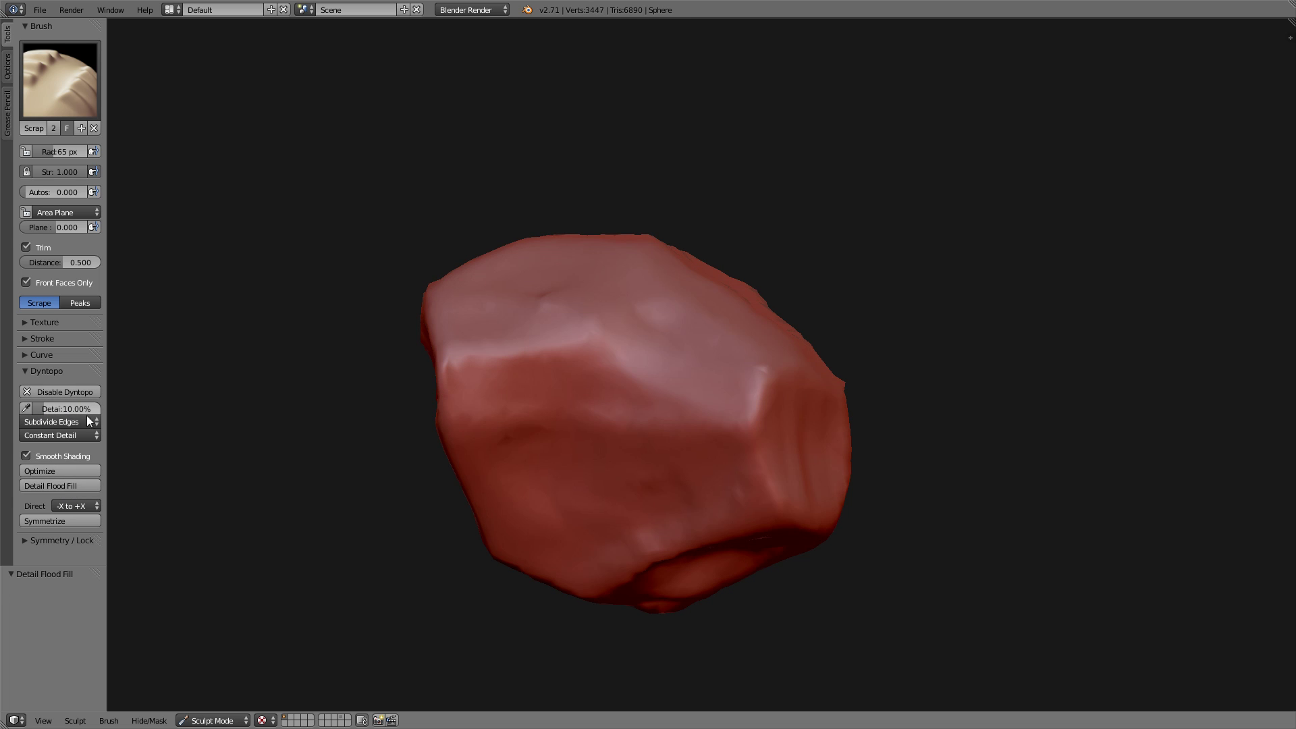
{"action": "key", "text": "ctrl+z"}
Set the constant detail to 5.00% and flood fill the whole rock at that detail.
{"action": "type", "text": "5"}
{"action": "key", "text": "Return"}
{"action": "left_click", "coordinate": [70, 486]}
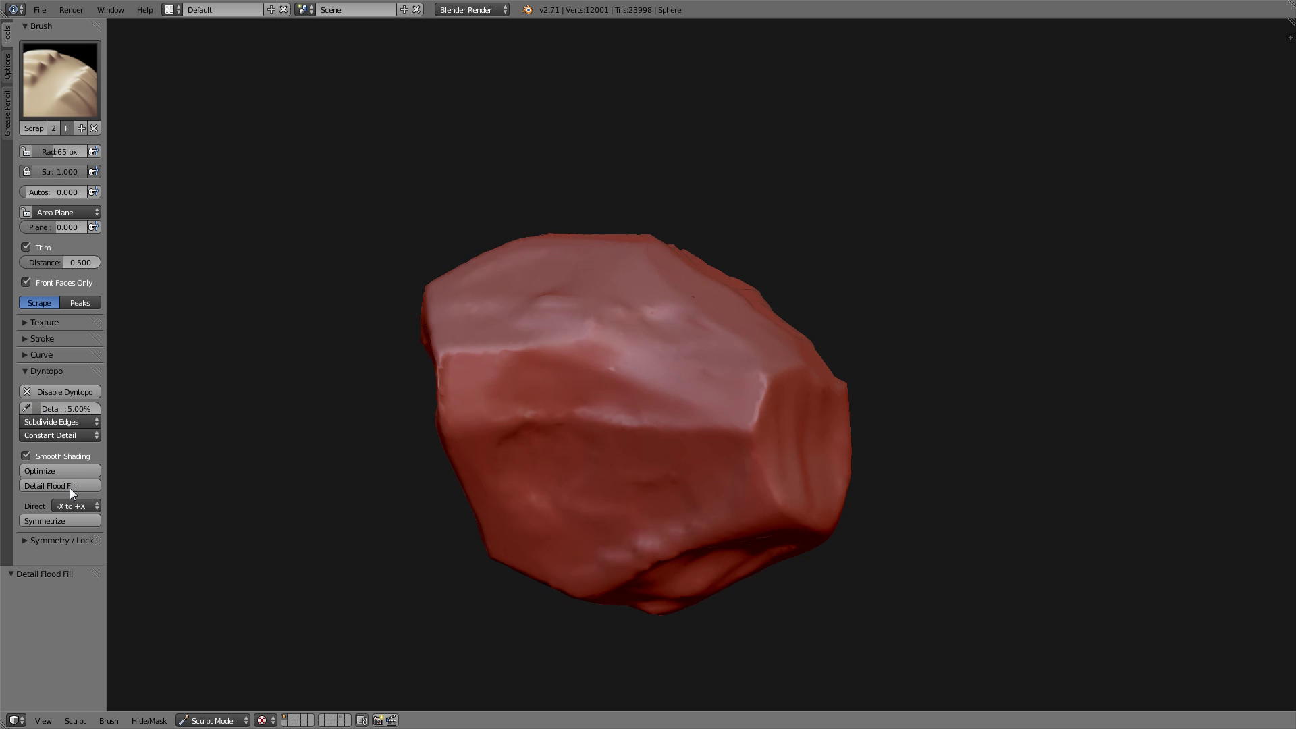
Return Dyntopo to Relative Detail with a detail size of 5.00 px.
{"action": "left_click", "coordinate": [59, 436]}
{"action": "left_click", "coordinate": [54, 413]}
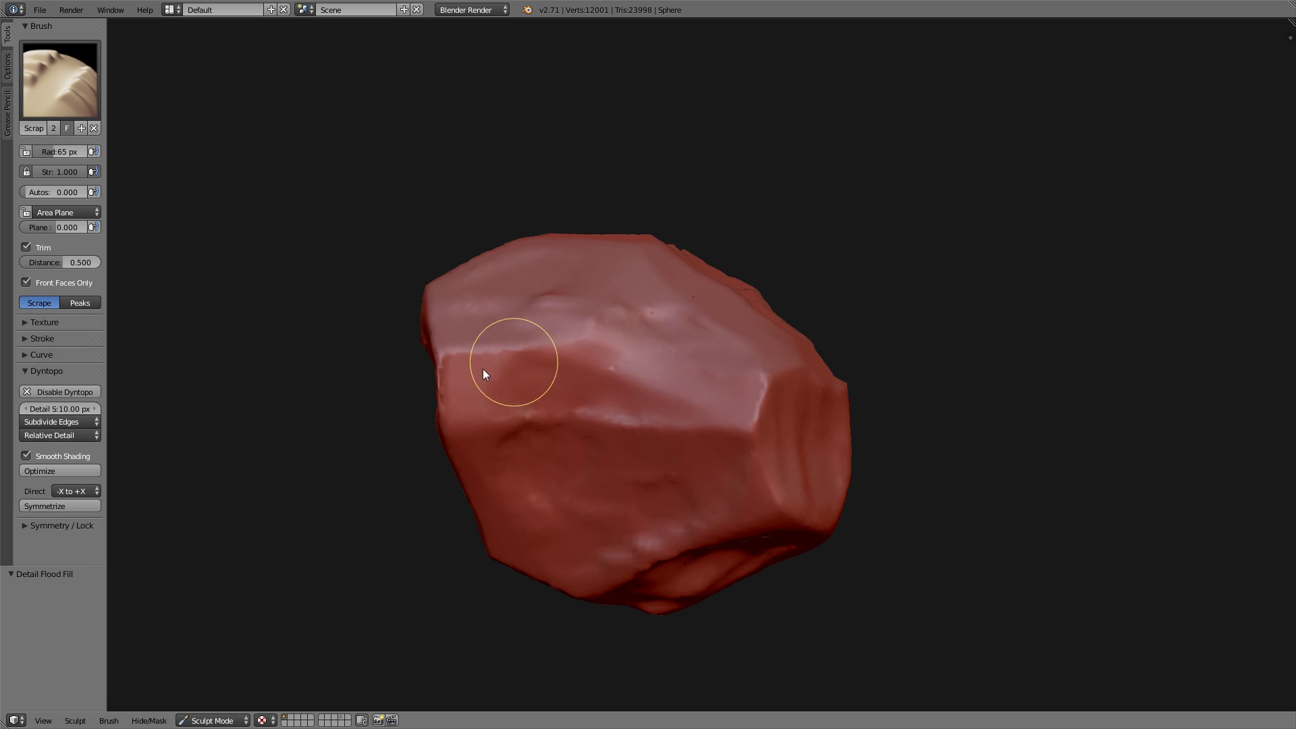
{"action": "left_click_drag", "start_coordinate": [59, 410], "coordinate": [42, 410]}
Scrape the front edge, the upper facet and the small end facet at the finer detail.
{"action": "mouse_move", "coordinate": [568, 399]}
{"action": "left_mouse_down"}
{"action": "mouse_move", "coordinate": [644, 413]}
{"action": "mouse_move", "coordinate": [564, 387]}
{"action": "mouse_move", "coordinate": [721, 402]}
{"action": "left_mouse_up"}
{"action": "middle_click_drag", "start_coordinate": [720, 397], "coordinate": [634, 346]}
{"action": "mouse_move", "coordinate": [634, 346]}
{"action": "left_mouse_down"}
{"action": "mouse_move", "coordinate": [603, 290]}
{"action": "mouse_move", "coordinate": [546, 281]}
{"action": "mouse_move", "coordinate": [560, 244]}
{"action": "left_mouse_up"}
{"action": "mouse_move", "coordinate": [564, 249]}
{"action": "middle_mouse_down"}
{"action": "mouse_move", "coordinate": [723, 277]}
{"action": "mouse_move", "coordinate": [659, 356]}
{"action": "middle_mouse_up"}
{"action": "mouse_move", "coordinate": [659, 355]}
{"action": "left_mouse_down"}
{"action": "mouse_move", "coordinate": [766, 312]}
{"action": "mouse_move", "coordinate": [697, 300]}
{"action": "mouse_move", "coordinate": [674, 359]}
{"action": "left_mouse_up"}
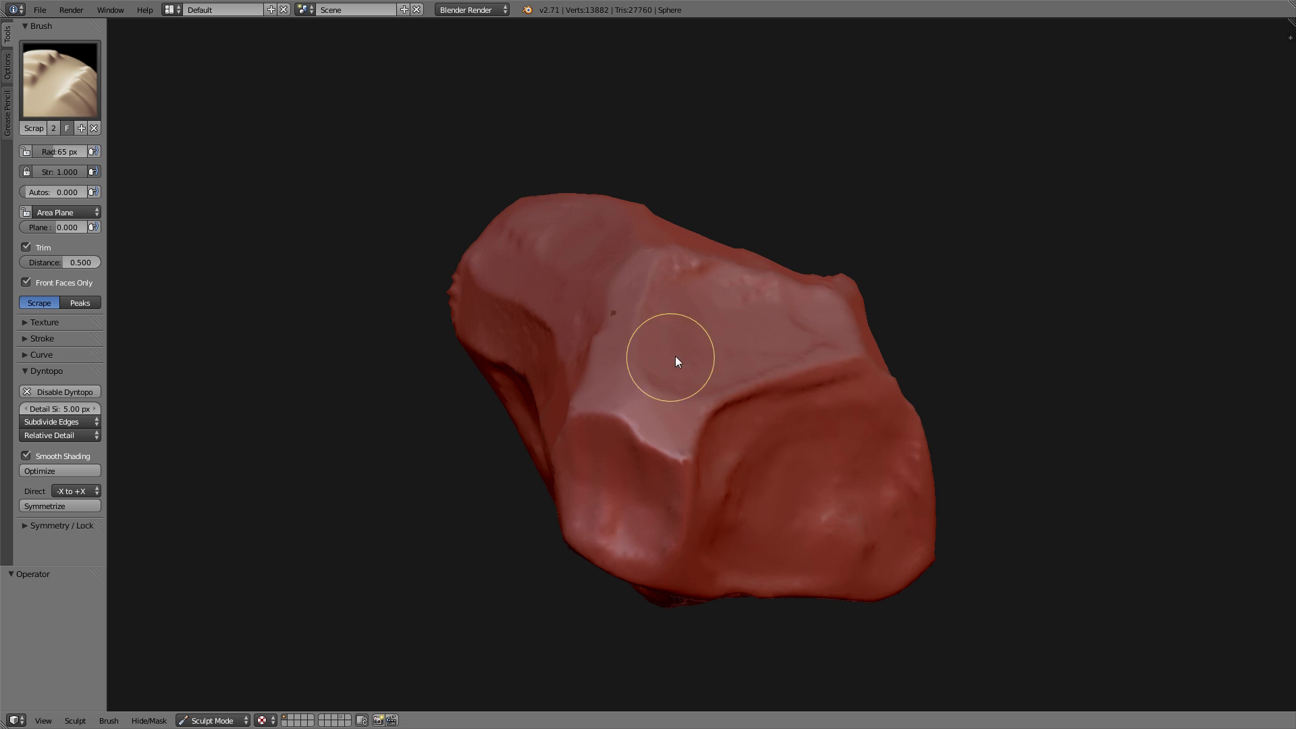
{"action": "middle_click_drag", "start_coordinate": [674, 359], "coordinate": [666, 404]}
{"action": "mouse_move", "coordinate": [666, 405]}
{"action": "left_mouse_down"}
{"action": "mouse_move", "coordinate": [668, 454]}
{"action": "mouse_move", "coordinate": [658, 450]}
{"action": "left_mouse_up"}
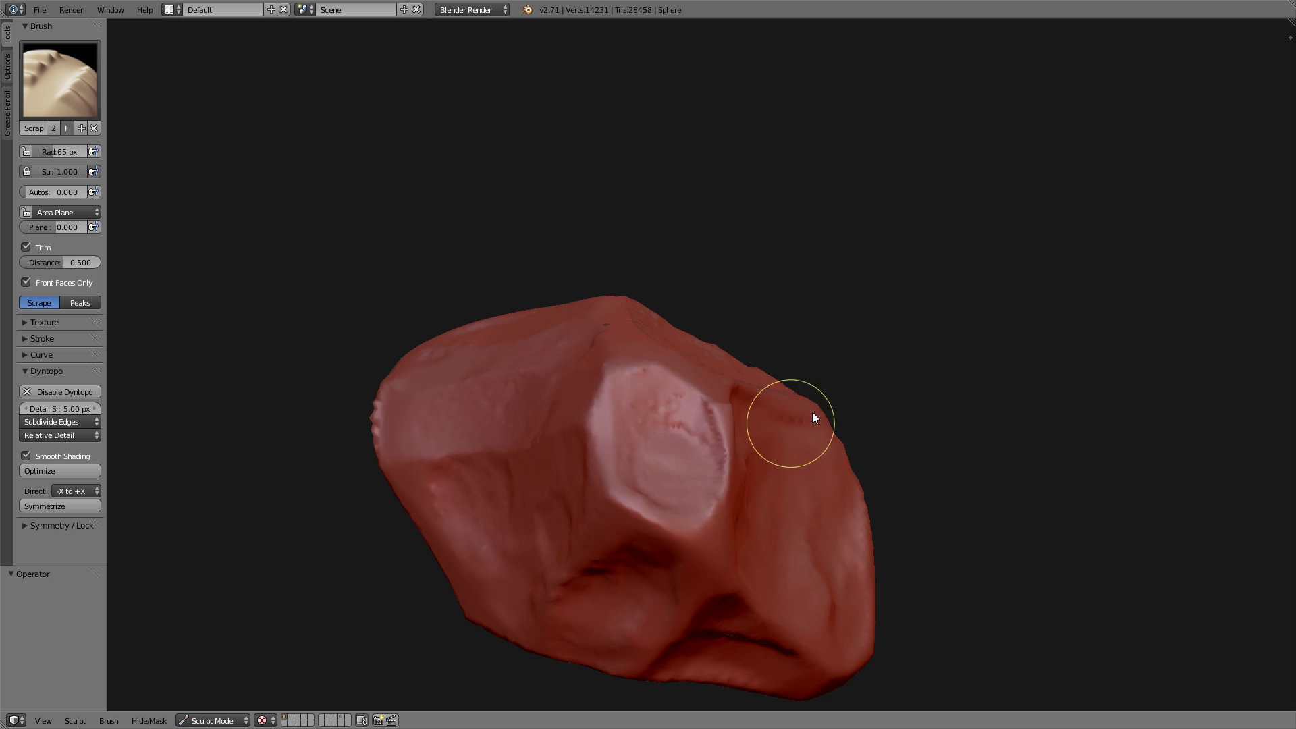
Undo the last scrape stroke and scrape the large hollow facet next to the end facet.
{"action": "middle_click_drag", "start_coordinate": [811, 412], "coordinate": [763, 424]}
{"action": "key", "text": "ctrl+z"}
{"action": "mouse_move", "coordinate": [781, 447]}
{"action": "left_mouse_down"}
{"action": "mouse_move", "coordinate": [908, 434]}
{"action": "mouse_move", "coordinate": [952, 457]}
{"action": "mouse_move", "coordinate": [771, 421]}
{"action": "left_mouse_up"}
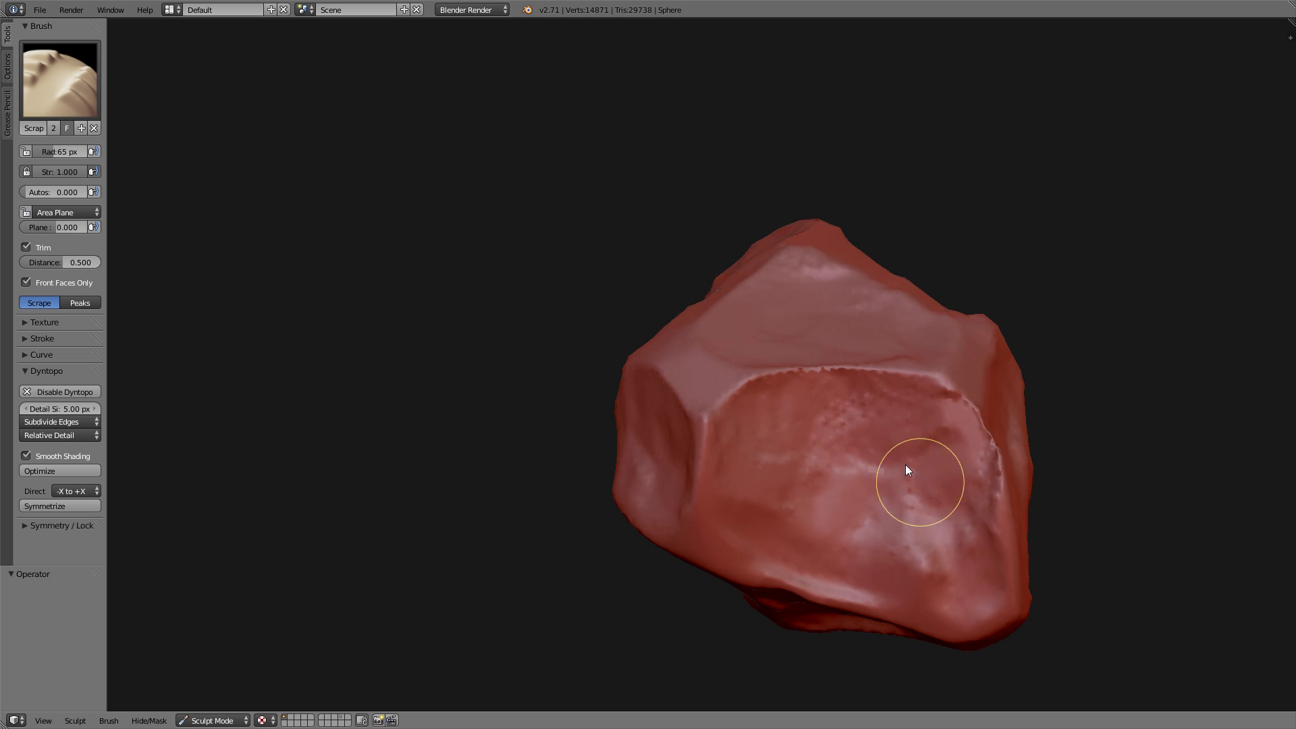
{"action": "middle_click_drag", "start_coordinate": [905, 465], "coordinate": [764, 386], "text": "shift"}
{"action": "left_click_drag", "start_coordinate": [841, 415], "coordinate": [812, 416]}
Set the Scrape brush radius to 89 px and flatten the large hollow facet and the sides beyond it.
{"action": "key", "text": "f"}
{"action": "left_click", "coordinate": [822, 413]}
{"action": "left_click_drag", "start_coordinate": [703, 419], "coordinate": [792, 433]}
{"action": "middle_click_drag", "start_coordinate": [792, 434], "coordinate": [740, 422]}
{"action": "middle_click_drag", "start_coordinate": [856, 392], "coordinate": [797, 401]}
{"action": "mouse_move", "coordinate": [859, 344]}
{"action": "left_mouse_down"}
{"action": "mouse_move", "coordinate": [839, 366]}
{"action": "mouse_move", "coordinate": [893, 373]}
{"action": "left_mouse_up"}
{"action": "middle_click_drag", "start_coordinate": [929, 355], "coordinate": [846, 359]}
{"action": "left_click_drag", "start_coordinate": [1000, 288], "coordinate": [992, 281]}
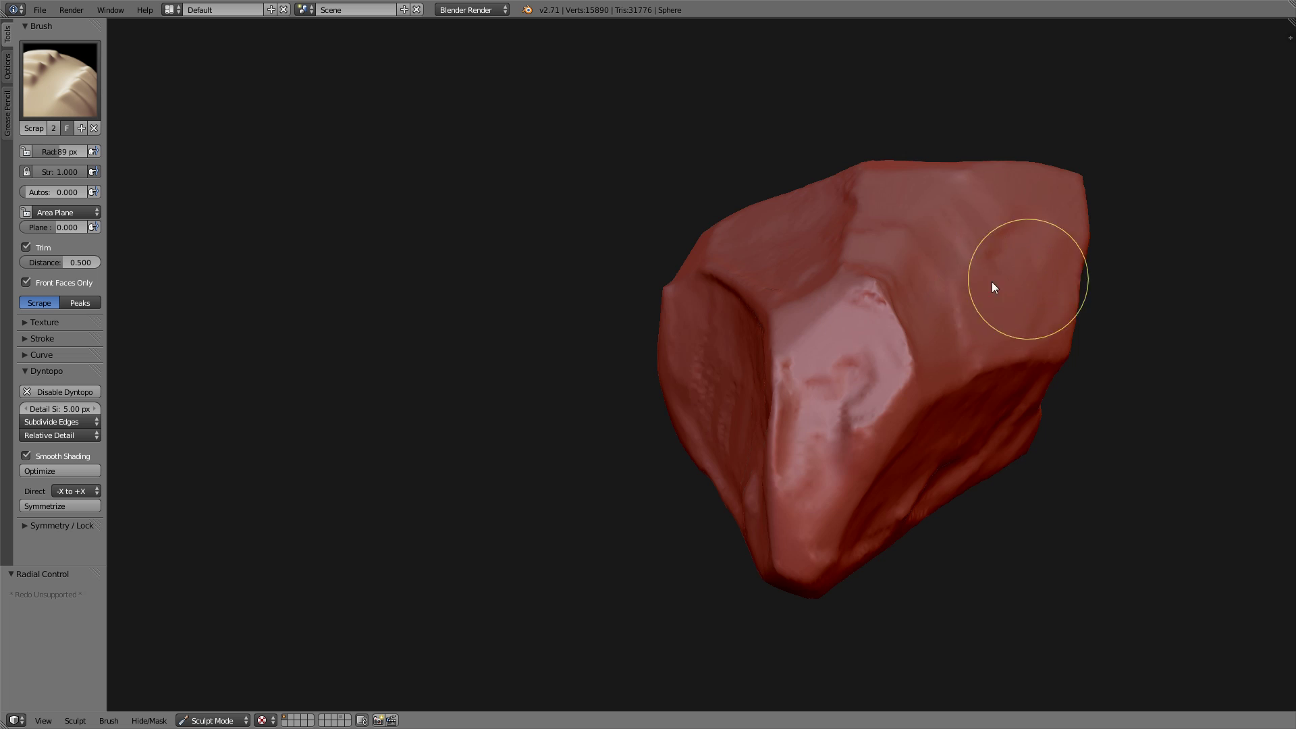
Scrape the rock's pointed end and underside into broader planes.
{"action": "middle_click_drag", "start_coordinate": [992, 281], "coordinate": [797, 261]}
{"action": "left_click_drag", "start_coordinate": [775, 516], "coordinate": [784, 520]}
{"action": "middle_click_drag", "start_coordinate": [779, 483], "coordinate": [758, 324], "text": "shift"}
{"action": "mouse_move", "coordinate": [774, 475]}
{"action": "left_mouse_down"}
{"action": "mouse_move", "coordinate": [723, 482]}
{"action": "mouse_move", "coordinate": [684, 427]}
{"action": "left_mouse_up"}
{"action": "middle_click_drag", "start_coordinate": [683, 427], "coordinate": [697, 467]}
{"action": "mouse_move", "coordinate": [697, 467]}
{"action": "left_mouse_down"}
{"action": "mouse_move", "coordinate": [587, 446]}
{"action": "mouse_move", "coordinate": [747, 434]}
{"action": "mouse_move", "coordinate": [674, 399]}
{"action": "mouse_move", "coordinate": [752, 408]}
{"action": "left_mouse_up"}
{"action": "mouse_move", "coordinate": [752, 408]}
{"action": "middle_mouse_down"}
{"action": "mouse_move", "coordinate": [787, 390]}
{"action": "mouse_move", "coordinate": [746, 373]}
{"action": "mouse_move", "coordinate": [594, 222]}
{"action": "mouse_move", "coordinate": [683, 378]}
{"action": "mouse_move", "coordinate": [911, 335]}
{"action": "mouse_move", "coordinate": [755, 316]}
{"action": "mouse_move", "coordinate": [755, 330]}
{"action": "middle_mouse_up"}
{"action": "left_click_drag", "start_coordinate": [704, 271], "coordinate": [717, 215]}
{"action": "middle_click_drag", "start_coordinate": [717, 214], "coordinate": [690, 261]}
Scrape the narrow side and outer edge of the rock beside the central upper facet.
{"action": "middle_click_drag", "start_coordinate": [761, 214], "coordinate": [625, 381], "text": "shift"}
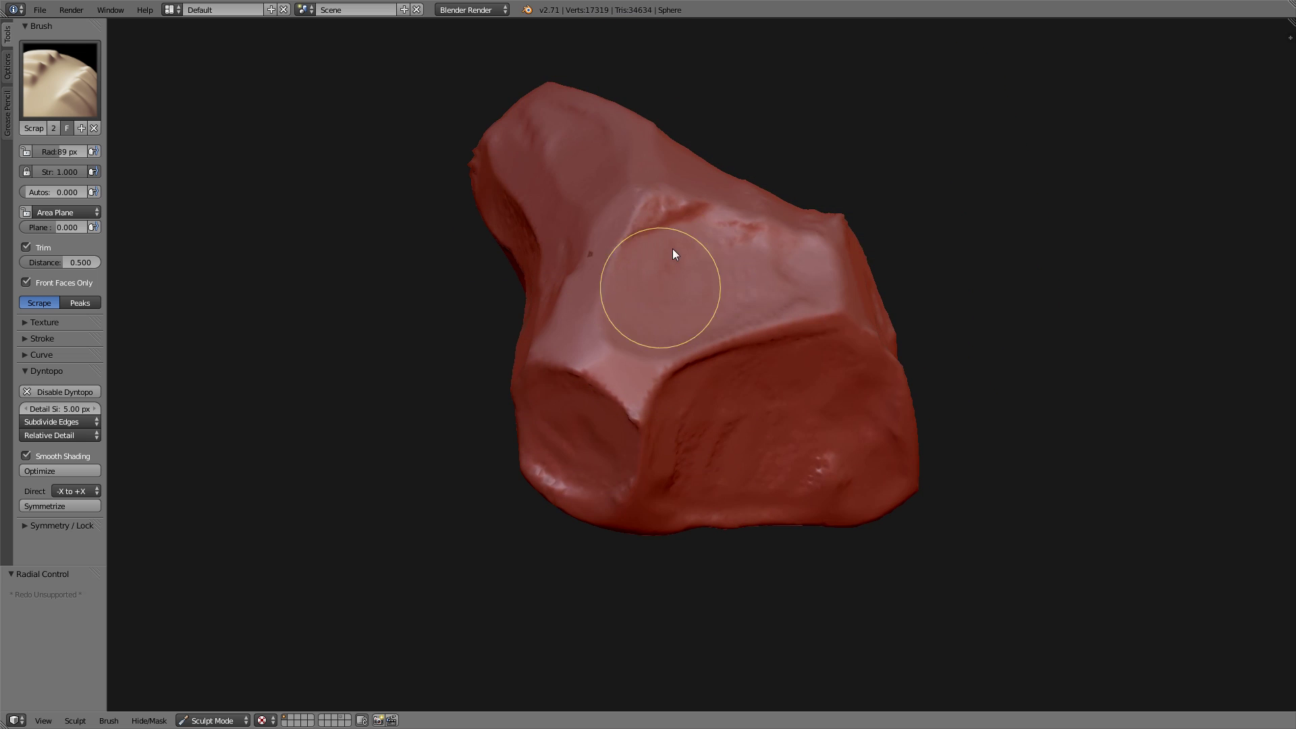
{"action": "middle_click_drag", "start_coordinate": [572, 252], "coordinate": [693, 258]}
{"action": "mouse_move", "coordinate": [501, 312]}
{"action": "left_mouse_down"}
{"action": "mouse_move", "coordinate": [515, 295]}
{"action": "mouse_move", "coordinate": [507, 306]}
{"action": "left_mouse_up"}
{"action": "middle_click_drag", "start_coordinate": [508, 306], "coordinate": [751, 332]}
{"action": "left_click_drag", "start_coordinate": [408, 378], "coordinate": [405, 390]}
{"action": "mouse_move", "coordinate": [560, 365]}
{"action": "middle_mouse_down"}
{"action": "mouse_move", "coordinate": [419, 399]}
{"action": "mouse_move", "coordinate": [378, 351]}
{"action": "middle_mouse_up"}
Switch to the Clay Strips brush and build up strips across several sides of the rock.
{"action": "left_click", "coordinate": [59, 79]}
{"action": "left_click", "coordinate": [220, 168]}
{"action": "mouse_move", "coordinate": [515, 349]}
{"action": "left_mouse_down"}
{"action": "mouse_move", "coordinate": [590, 343]}
{"action": "mouse_move", "coordinate": [601, 398]}
{"action": "mouse_move", "coordinate": [662, 347]}
{"action": "left_mouse_up"}
{"action": "mouse_move", "coordinate": [662, 347]}
{"action": "middle_mouse_down"}
{"action": "mouse_move", "coordinate": [655, 384]}
{"action": "mouse_move", "coordinate": [716, 526]}
{"action": "middle_mouse_up"}
{"action": "left_click_drag", "start_coordinate": [716, 527], "coordinate": [907, 556]}
{"action": "middle_click_drag", "start_coordinate": [908, 556], "coordinate": [874, 403]}
{"action": "left_click_drag", "start_coordinate": [874, 403], "coordinate": [928, 403]}
{"action": "middle_click_drag", "start_coordinate": [929, 404], "coordinate": [789, 472]}
{"action": "mouse_move", "coordinate": [789, 472]}
{"action": "left_mouse_down"}
{"action": "mouse_move", "coordinate": [744, 541]}
{"action": "mouse_move", "coordinate": [728, 601]}
{"action": "left_mouse_up"}
{"action": "mouse_move", "coordinate": [729, 601]}
{"action": "middle_mouse_down"}
{"action": "mouse_move", "coordinate": [654, 472]}
{"action": "mouse_move", "coordinate": [694, 407]}
{"action": "mouse_move", "coordinate": [648, 473]}
{"action": "middle_mouse_up"}
{"action": "left_click_drag", "start_coordinate": [648, 472], "coordinate": [613, 504]}
Add more clay strips on the remaining bare facets around the rock.
{"action": "middle_click_drag", "start_coordinate": [614, 503], "coordinate": [518, 489]}
{"action": "left_click_drag", "start_coordinate": [777, 453], "coordinate": [836, 425]}
{"action": "mouse_move", "coordinate": [836, 425]}
{"action": "middle_mouse_down"}
{"action": "mouse_move", "coordinate": [770, 353]}
{"action": "mouse_move", "coordinate": [830, 351]}
{"action": "middle_mouse_up"}
{"action": "mouse_move", "coordinate": [830, 351]}
{"action": "left_mouse_down"}
{"action": "mouse_move", "coordinate": [884, 327]}
{"action": "mouse_move", "coordinate": [851, 419]}
{"action": "left_mouse_up"}
{"action": "middle_click_drag", "start_coordinate": [852, 419], "coordinate": [855, 552]}
{"action": "left_click_drag", "start_coordinate": [854, 552], "coordinate": [855, 499]}
Split off a second editor area, change it to the Properties editor and show the texture settings.
{"action": "mouse_move", "coordinate": [979, 479]}
{"action": "middle_mouse_down"}
{"action": "mouse_move", "coordinate": [622, 354]}
{"action": "mouse_move", "coordinate": [830, 305]}
{"action": "mouse_move", "coordinate": [742, 270]}
{"action": "middle_mouse_up"}
{"action": "left_click", "coordinate": [46, 371]}
{"action": "left_click_drag", "start_coordinate": [1292, 25], "coordinate": [967, 61]}
{"action": "left_click", "coordinate": [983, 720]}
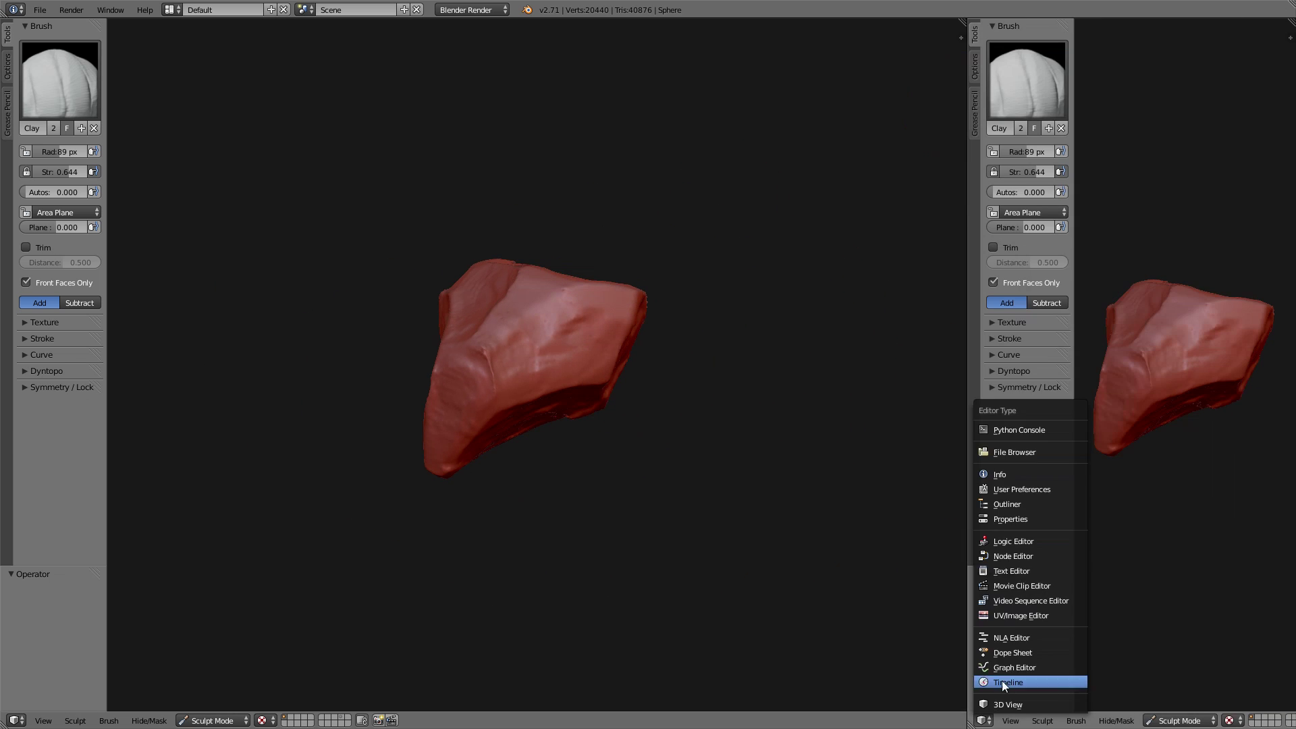
{"action": "left_click", "coordinate": [1011, 519]}
{"action": "left_click", "coordinate": [1126, 27]}
Add a new texture to the Clay Strips brush and use square_alpha.png as its image.
{"action": "left_click", "coordinate": [62, 324]}
{"action": "left_click", "coordinate": [71, 426]}
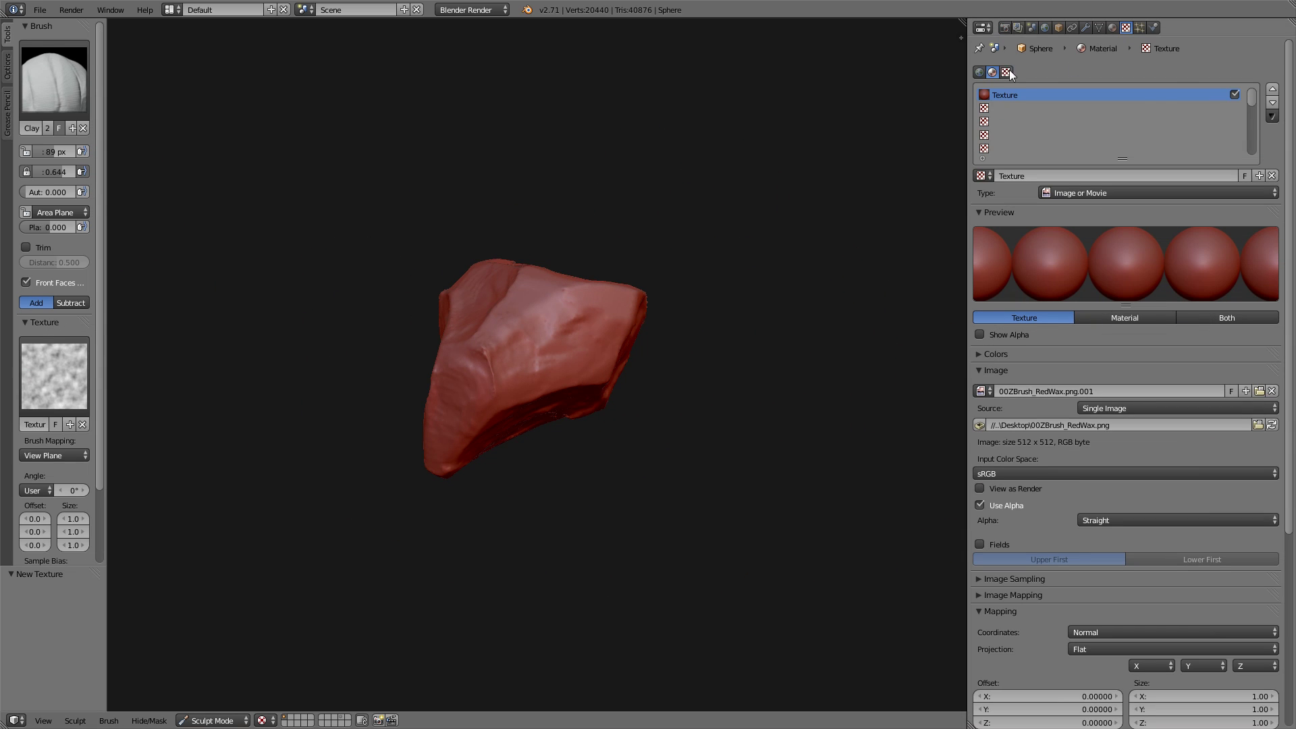
{"action": "left_click", "coordinate": [1006, 71]}
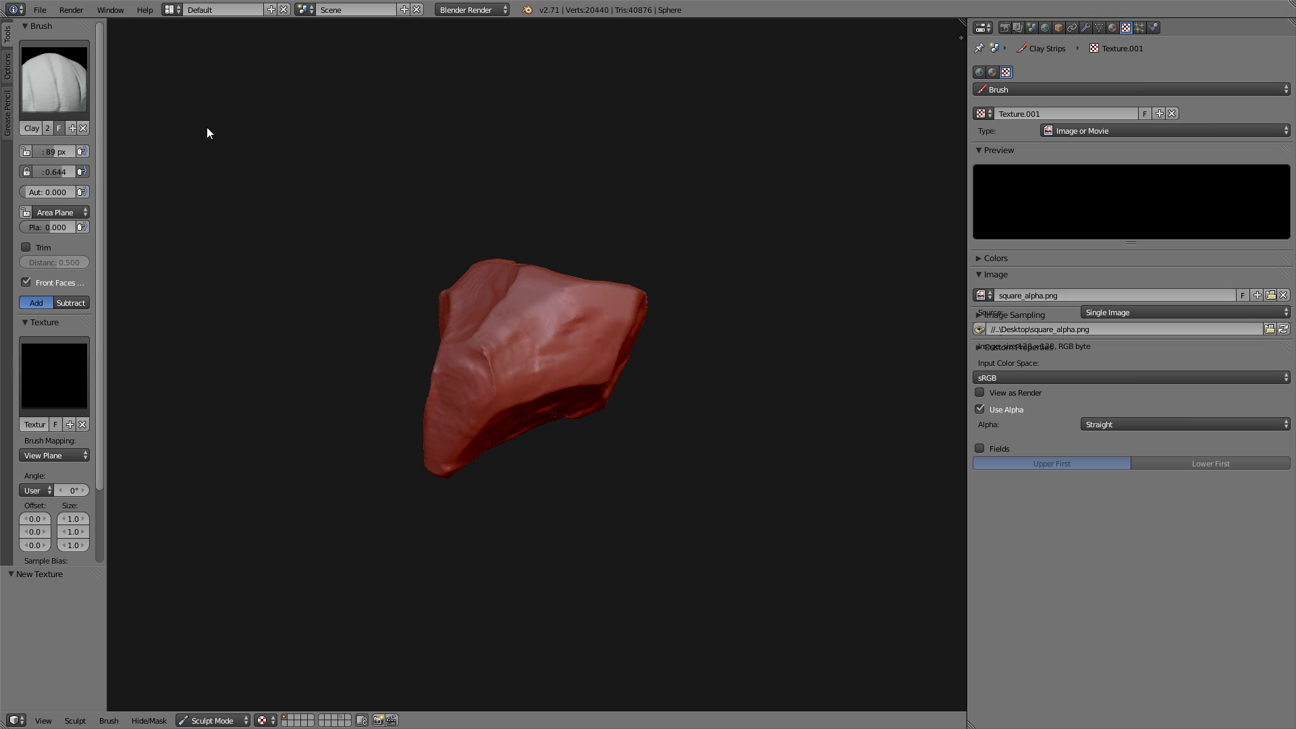
Set the Clay Strips radius to 48 px, lay a stroke on the broad facet and give the brush a constant falloff curve.
{"action": "scroll", "coordinate": [533, 365], "scroll_direction": "up", "scroll_amount": 3}
{"action": "key", "text": "f"}
{"action": "left_click", "coordinate": [535, 363]}
{"action": "left_click_drag", "start_coordinate": [582, 358], "coordinate": [520, 375]}
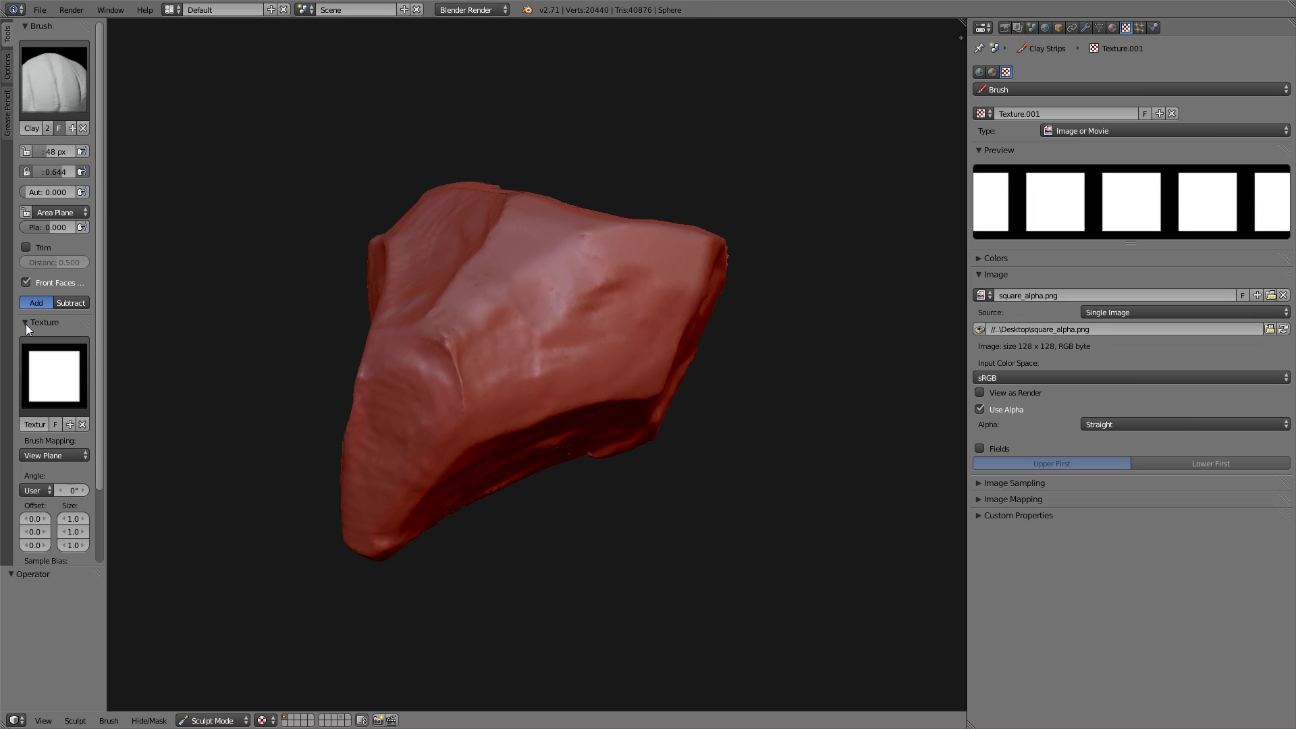
{"action": "left_click", "coordinate": [26, 324]}
{"action": "left_click", "coordinate": [26, 355]}
{"action": "left_click", "coordinate": [93, 504]}
Lay parallel square-edged clay strips across the rock's broad facet and along its lower edge.
{"action": "left_click_drag", "start_coordinate": [598, 310], "coordinate": [497, 345]}
{"action": "left_click_drag", "start_coordinate": [581, 253], "coordinate": [514, 278]}
{"action": "left_click_drag", "start_coordinate": [594, 344], "coordinate": [500, 394]}
{"action": "left_click_drag", "start_coordinate": [615, 289], "coordinate": [544, 322]}
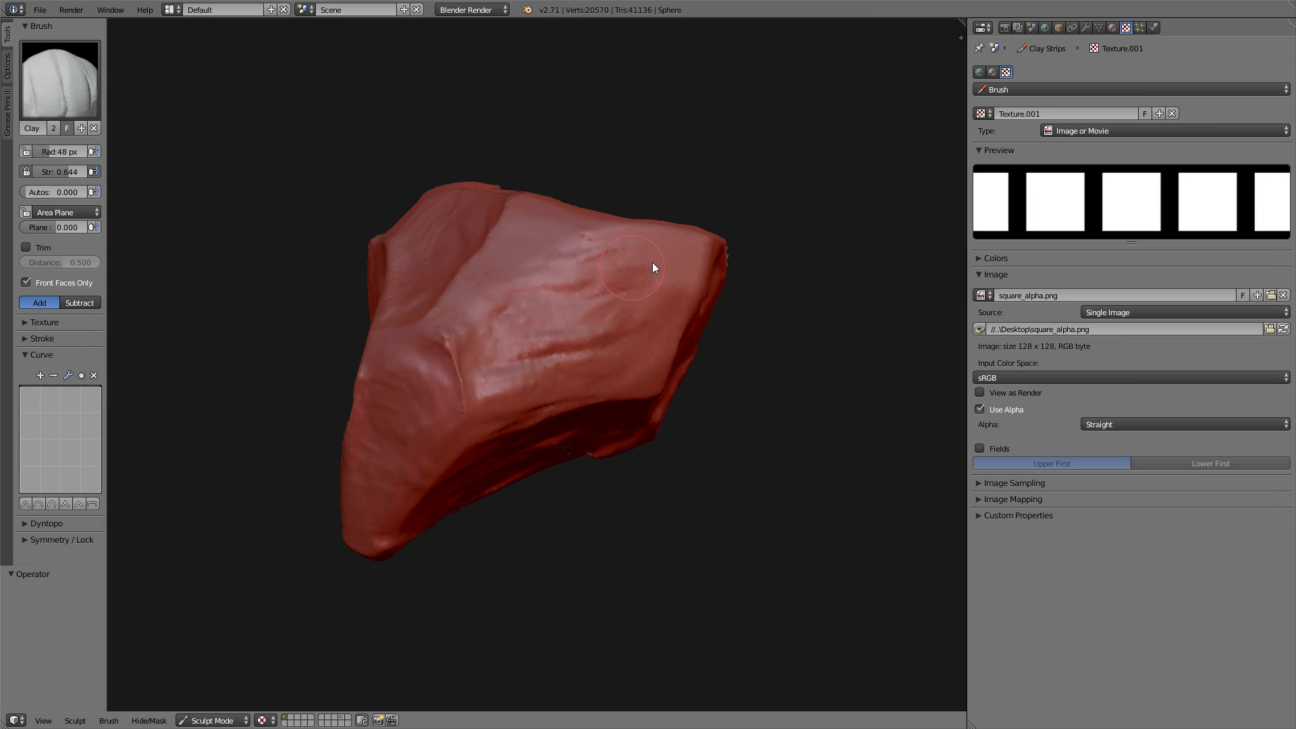
{"action": "left_click_drag", "start_coordinate": [652, 262], "coordinate": [543, 301]}
{"action": "middle_click_drag", "start_coordinate": [560, 307], "coordinate": [480, 316]}
{"action": "left_click_drag", "start_coordinate": [466, 446], "coordinate": [406, 484]}
Rotate around the rock and add clay strips to its side, lower and end facets.
{"action": "middle_click_drag", "start_coordinate": [466, 432], "coordinate": [313, 330]}
{"action": "left_click_drag", "start_coordinate": [313, 270], "coordinate": [328, 356]}
{"action": "left_click_drag", "start_coordinate": [321, 403], "coordinate": [362, 404]}
{"action": "middle_click_drag", "start_coordinate": [363, 405], "coordinate": [537, 471]}
{"action": "left_click_drag", "start_coordinate": [526, 432], "coordinate": [459, 459]}
{"action": "left_click_drag", "start_coordinate": [537, 465], "coordinate": [475, 515]}
{"action": "middle_click_drag", "start_coordinate": [570, 518], "coordinate": [564, 499]}
{"action": "left_click_drag", "start_coordinate": [608, 536], "coordinate": [613, 500]}
{"action": "middle_click_drag", "start_coordinate": [609, 447], "coordinate": [661, 398]}
{"action": "left_click_drag", "start_coordinate": [665, 385], "coordinate": [646, 437]}
{"action": "middle_click_drag", "start_coordinate": [646, 438], "coordinate": [682, 452]}
{"action": "middle_click_drag", "start_coordinate": [651, 367], "coordinate": [597, 355]}
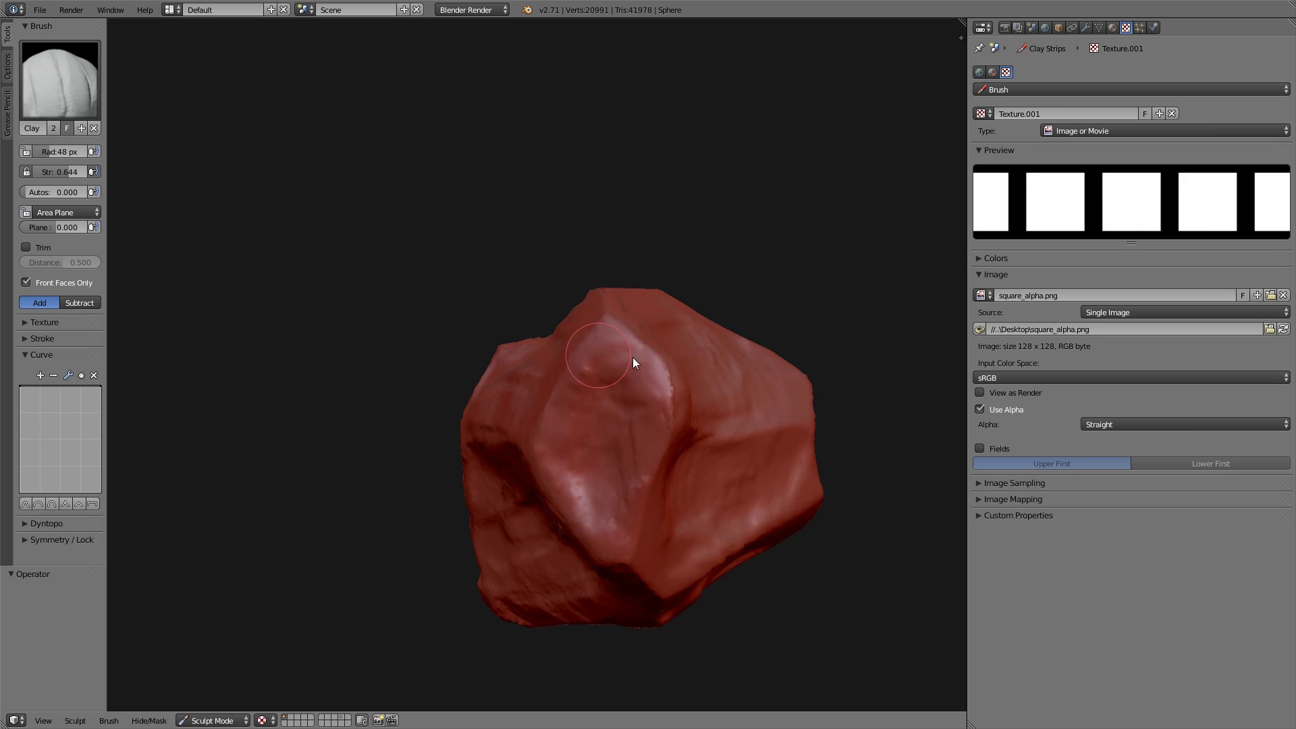
Continue the clay strips down the raised central facet and over the adjoining faces.
{"action": "left_click_drag", "start_coordinate": [633, 358], "coordinate": [652, 442]}
{"action": "middle_click_drag", "start_coordinate": [652, 441], "coordinate": [747, 540]}
{"action": "left_click_drag", "start_coordinate": [802, 509], "coordinate": [775, 431]}
{"action": "mouse_move", "coordinate": [827, 398]}
{"action": "middle_mouse_down"}
{"action": "mouse_move", "coordinate": [762, 323]}
{"action": "mouse_move", "coordinate": [553, 290]}
{"action": "middle_mouse_up"}
{"action": "middle_click_drag", "start_coordinate": [603, 382], "coordinate": [555, 313]}
{"action": "left_click_drag", "start_coordinate": [554, 313], "coordinate": [635, 353]}
{"action": "scroll", "coordinate": [635, 353], "scroll_direction": "down", "scroll_amount": 3}
{"action": "mouse_move", "coordinate": [634, 354]}
{"action": "middle_mouse_down"}
{"action": "mouse_move", "coordinate": [593, 248]}
{"action": "mouse_move", "coordinate": [625, 435]}
{"action": "mouse_move", "coordinate": [507, 421]}
{"action": "middle_mouse_up"}
{"action": "scroll", "coordinate": [625, 435], "scroll_direction": "up", "scroll_amount": 2}
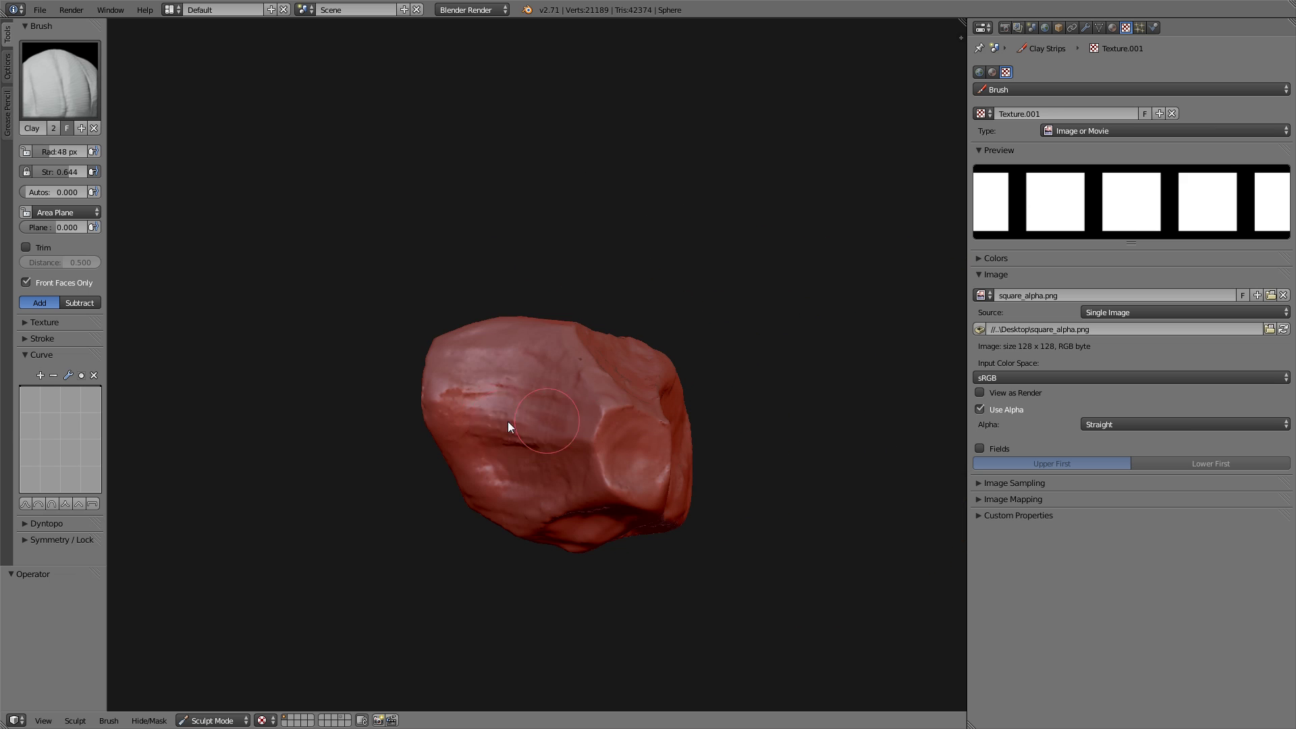
Show the brush's stroke settings, switch to the Scrape/Peaks brush and scrape down the new clay strips.
{"action": "left_click", "coordinate": [47, 338]}
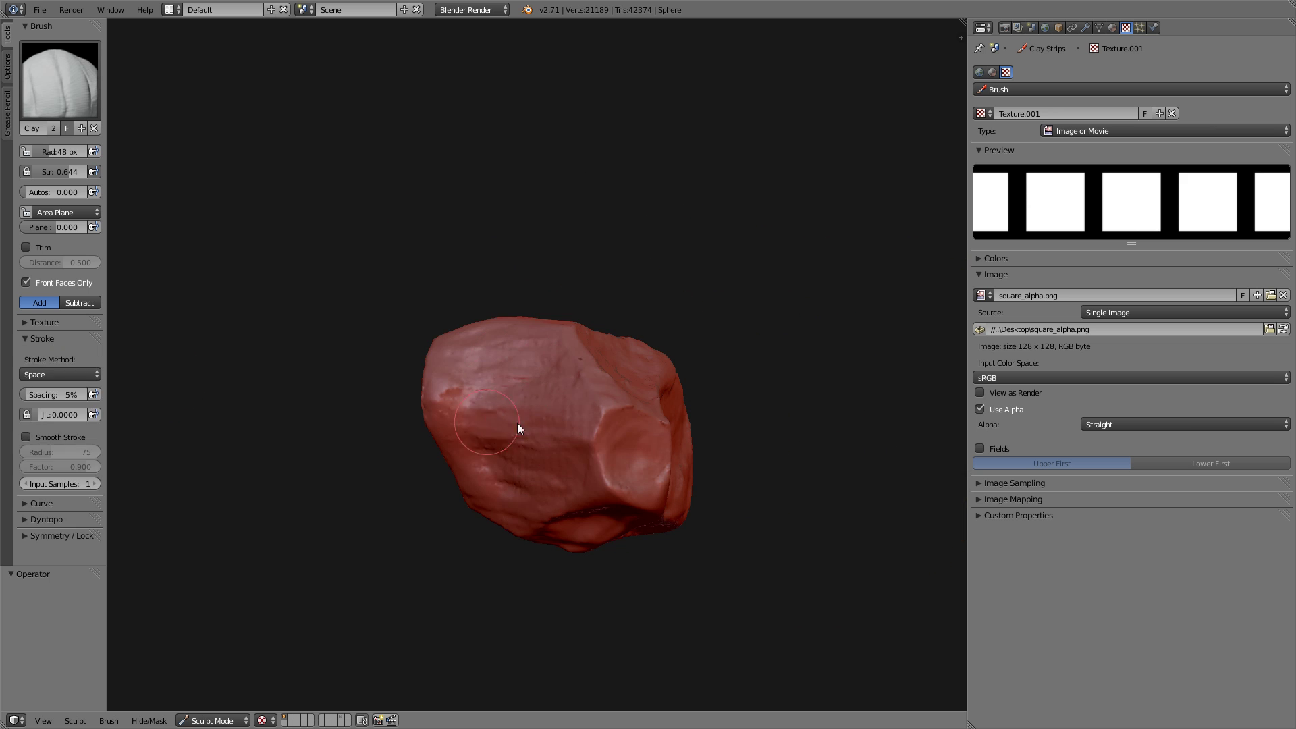
{"action": "middle_click_drag", "start_coordinate": [496, 429], "coordinate": [572, 412]}
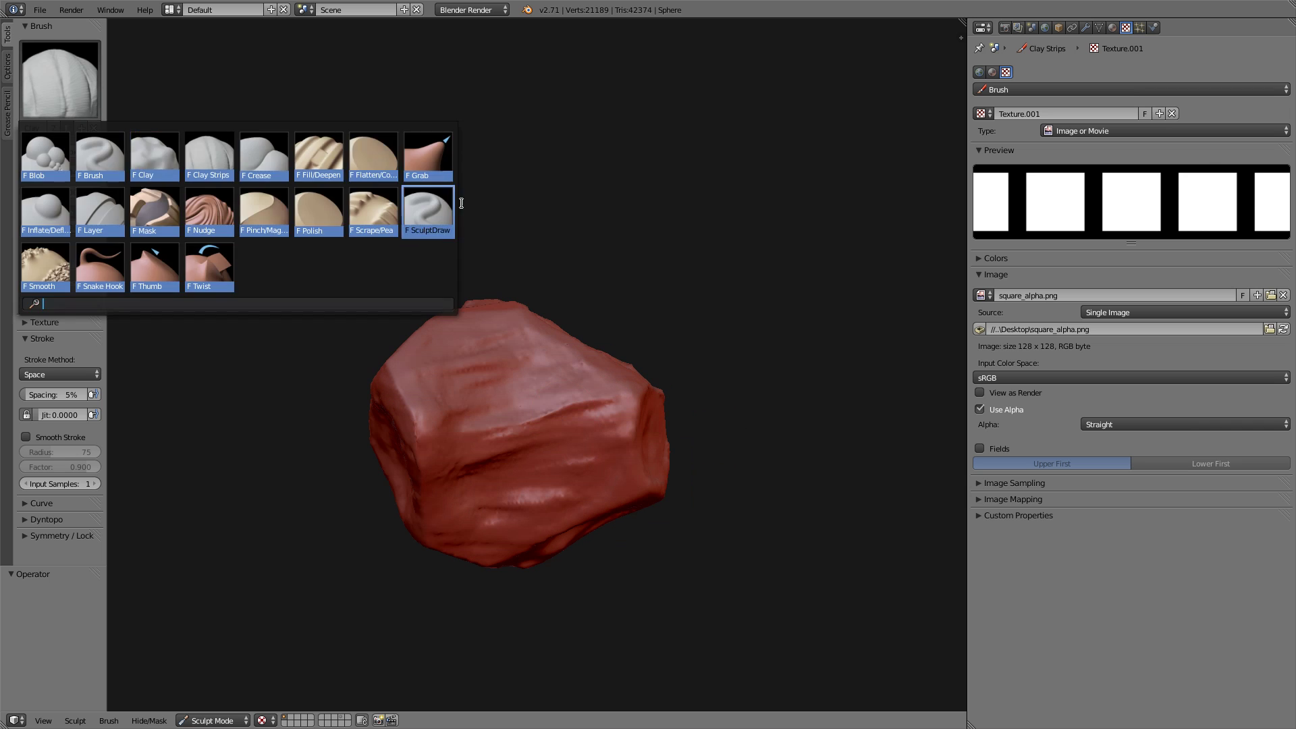
{"action": "left_click", "coordinate": [373, 211]}
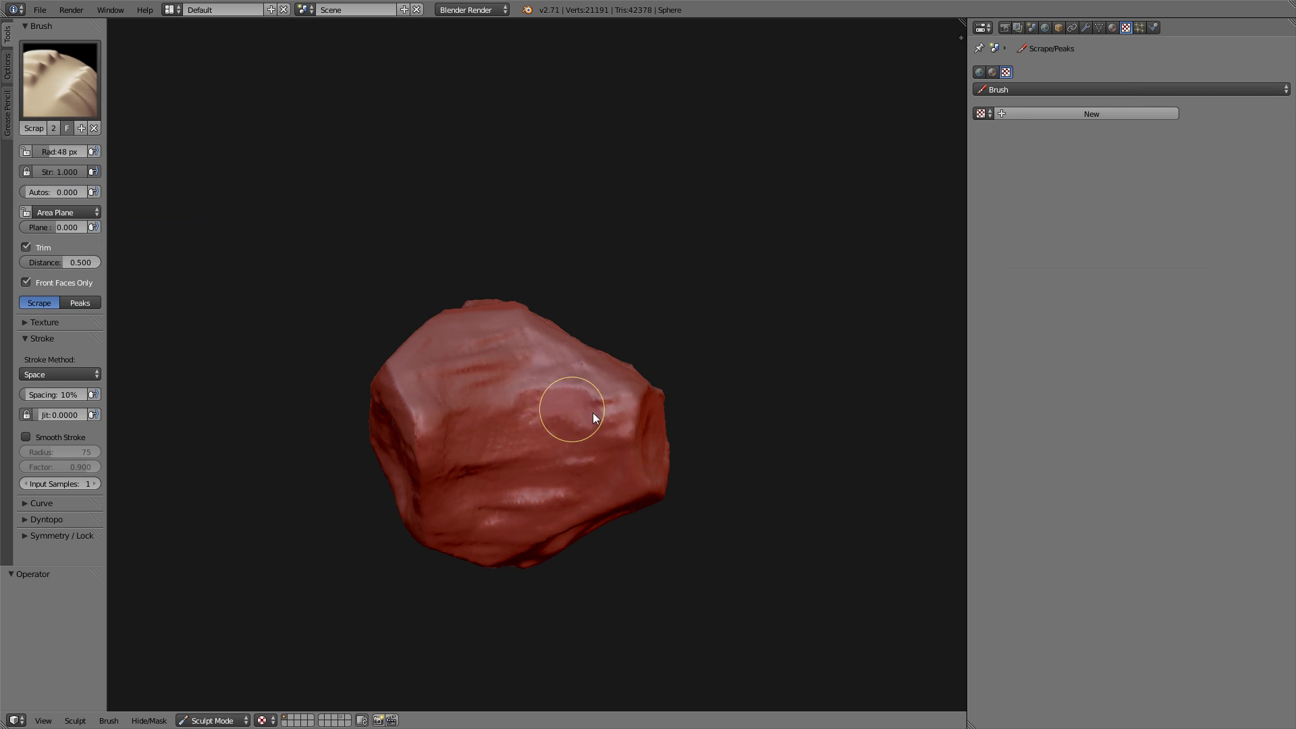
{"action": "mouse_move", "coordinate": [503, 374]}
{"action": "middle_mouse_down"}
{"action": "mouse_move", "coordinate": [545, 498]}
{"action": "mouse_move", "coordinate": [649, 363]}
{"action": "mouse_move", "coordinate": [602, 504]}
{"action": "middle_mouse_up"}
{"action": "middle_click_drag", "start_coordinate": [674, 483], "coordinate": [648, 513]}
{"action": "mouse_move", "coordinate": [631, 453]}
{"action": "left_mouse_down"}
{"action": "mouse_move", "coordinate": [540, 455]}
{"action": "mouse_move", "coordinate": [610, 431]}
{"action": "mouse_move", "coordinate": [496, 425]}
{"action": "left_mouse_up"}
Reselect the Scrape/Peaks brush and flatten raised strips and edges on the rock's other sides.
{"action": "mouse_move", "coordinate": [641, 534]}
{"action": "middle_mouse_down"}
{"action": "mouse_move", "coordinate": [730, 556]}
{"action": "mouse_move", "coordinate": [756, 601]}
{"action": "middle_mouse_up"}
{"action": "key", "text": "s"}
{"action": "left_click", "coordinate": [71, 98]}
{"action": "left_click", "coordinate": [373, 211]}
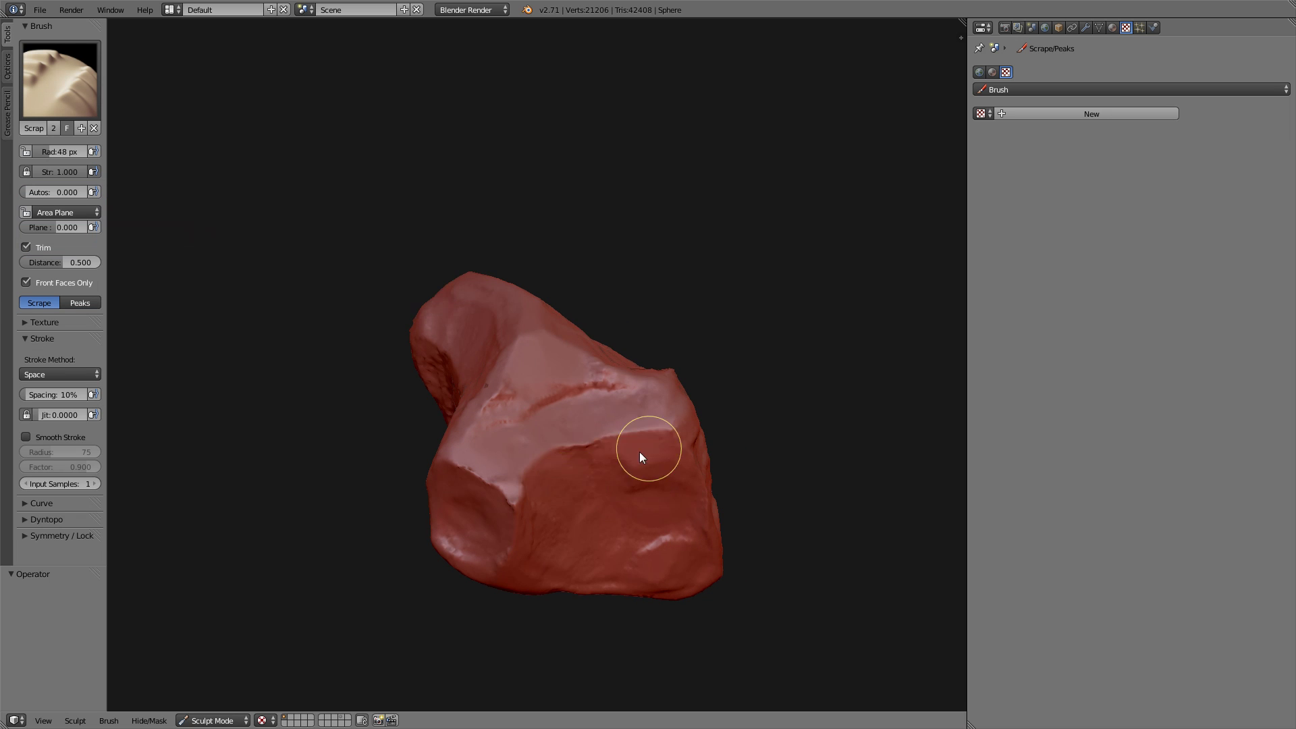
{"action": "middle_click_drag", "start_coordinate": [638, 451], "coordinate": [671, 532]}
{"action": "left_click_drag", "start_coordinate": [735, 536], "coordinate": [729, 463]}
{"action": "middle_click_drag", "start_coordinate": [801, 470], "coordinate": [730, 306]}
{"action": "left_click_drag", "start_coordinate": [730, 307], "coordinate": [730, 279]}
{"action": "mouse_move", "coordinate": [730, 279]}
{"action": "middle_mouse_down"}
{"action": "mouse_move", "coordinate": [675, 358]}
{"action": "mouse_move", "coordinate": [594, 376]}
{"action": "mouse_move", "coordinate": [660, 324]}
{"action": "middle_mouse_up"}
{"action": "left_click_drag", "start_coordinate": [659, 324], "coordinate": [690, 350]}
{"action": "mouse_move", "coordinate": [690, 350]}
{"action": "middle_mouse_down"}
{"action": "mouse_move", "coordinate": [411, 316]}
{"action": "mouse_move", "coordinate": [407, 342]}
{"action": "mouse_move", "coordinate": [625, 444]}
{"action": "mouse_move", "coordinate": [574, 510]}
{"action": "middle_mouse_up"}
Switch back to the Clay Strips brush and collapse its stroke settings.
{"action": "left_click", "coordinate": [35, 115]}
{"action": "left_click", "coordinate": [159, 162]}
{"action": "left_click", "coordinate": [54, 340]}
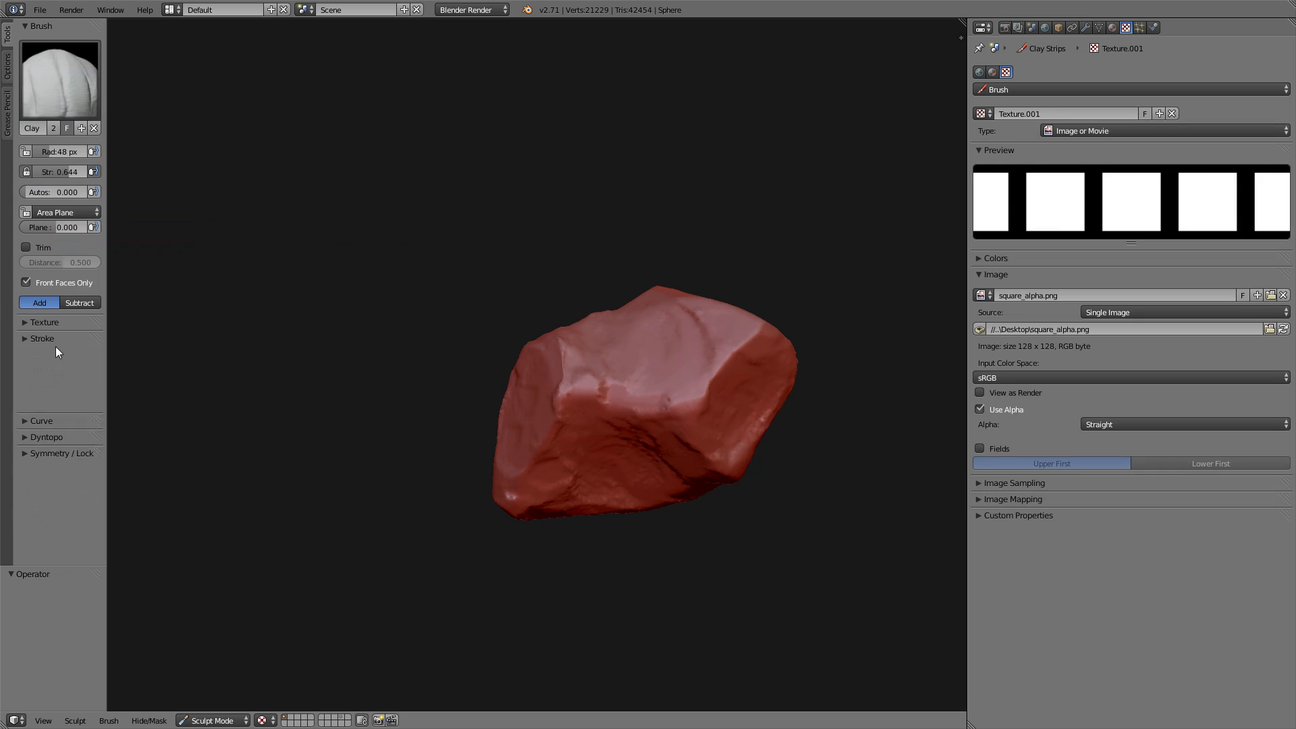
Show the Clay Strips brush's texture settings, resize the brush and add a strip up the rock's middle facet.
{"action": "left_click", "coordinate": [52, 323]}
{"action": "left_click", "coordinate": [83, 425]}
{"action": "mouse_move", "coordinate": [645, 369]}
{"action": "middle_mouse_down"}
{"action": "mouse_move", "coordinate": [742, 439]}
{"action": "mouse_move", "coordinate": [650, 387]}
{"action": "mouse_move", "coordinate": [696, 467]}
{"action": "mouse_move", "coordinate": [685, 470]}
{"action": "mouse_move", "coordinate": [767, 537]}
{"action": "middle_mouse_up"}
{"action": "key", "text": "f"}
{"action": "left_click", "coordinate": [754, 537]}
{"action": "mouse_move", "coordinate": [687, 466]}
{"action": "middle_mouse_down"}
{"action": "mouse_move", "coordinate": [740, 527]}
{"action": "mouse_move", "coordinate": [804, 428]}
{"action": "mouse_move", "coordinate": [824, 454]}
{"action": "mouse_move", "coordinate": [722, 399]}
{"action": "mouse_move", "coordinate": [658, 523]}
{"action": "mouse_move", "coordinate": [448, 448]}
{"action": "mouse_move", "coordinate": [546, 543]}
{"action": "mouse_move", "coordinate": [492, 506]}
{"action": "mouse_move", "coordinate": [501, 458]}
{"action": "mouse_move", "coordinate": [574, 373]}
{"action": "mouse_move", "coordinate": [709, 403]}
{"action": "middle_mouse_up"}
{"action": "left_click_drag", "start_coordinate": [654, 400], "coordinate": [619, 310]}
{"action": "middle_click_drag", "start_coordinate": [618, 310], "coordinate": [586, 380]}
{"action": "mouse_move", "coordinate": [625, 282]}
{"action": "middle_mouse_down"}
{"action": "mouse_move", "coordinate": [645, 342]}
{"action": "mouse_move", "coordinate": [569, 398]}
{"action": "mouse_move", "coordinate": [683, 264]}
{"action": "mouse_move", "coordinate": [505, 257]}
{"action": "mouse_move", "coordinate": [642, 239]}
{"action": "mouse_move", "coordinate": [581, 488]}
{"action": "mouse_move", "coordinate": [598, 355]}
{"action": "mouse_move", "coordinate": [647, 362]}
{"action": "mouse_move", "coordinate": [661, 416]}
{"action": "mouse_move", "coordinate": [751, 456]}
{"action": "mouse_move", "coordinate": [773, 435]}
{"action": "middle_mouse_up"}
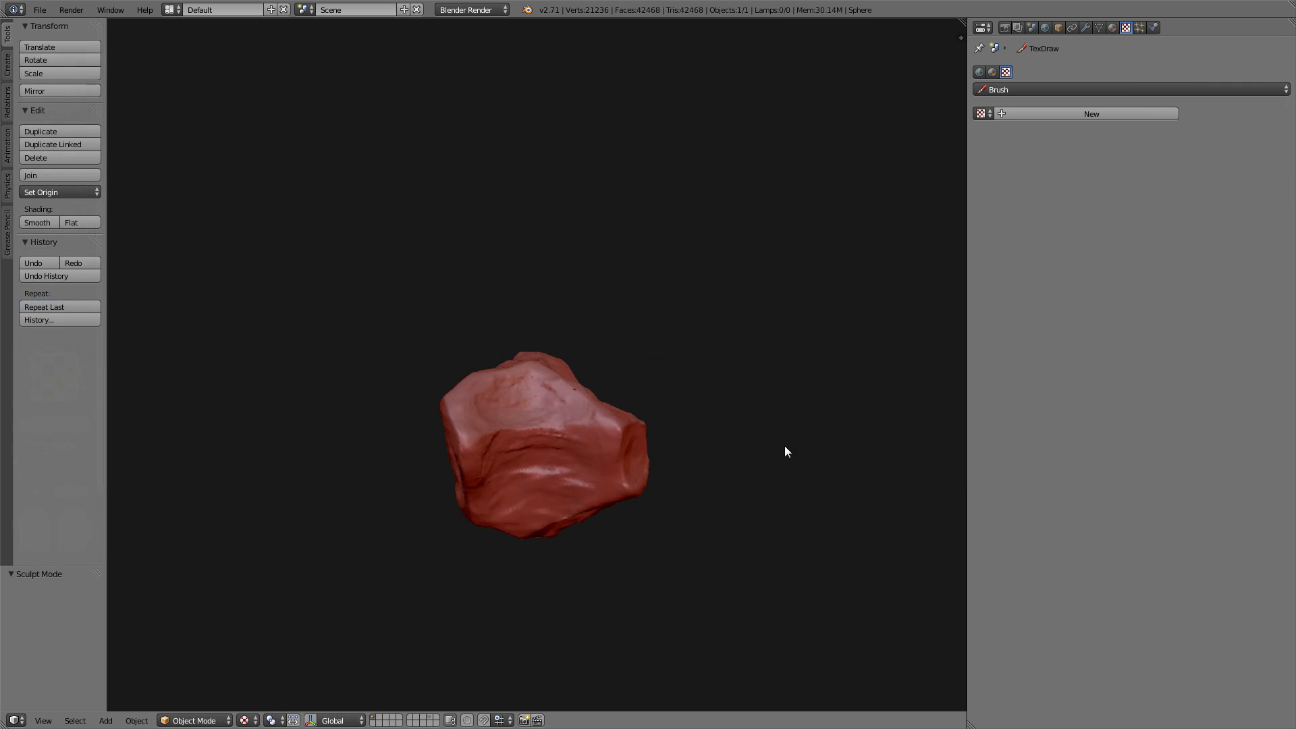
In Object Mode, turn off Only Render for the viewport and hide the tool shelf.
{"action": "key", "text": "n"}
{"action": "left_click", "coordinate": [892, 501]}
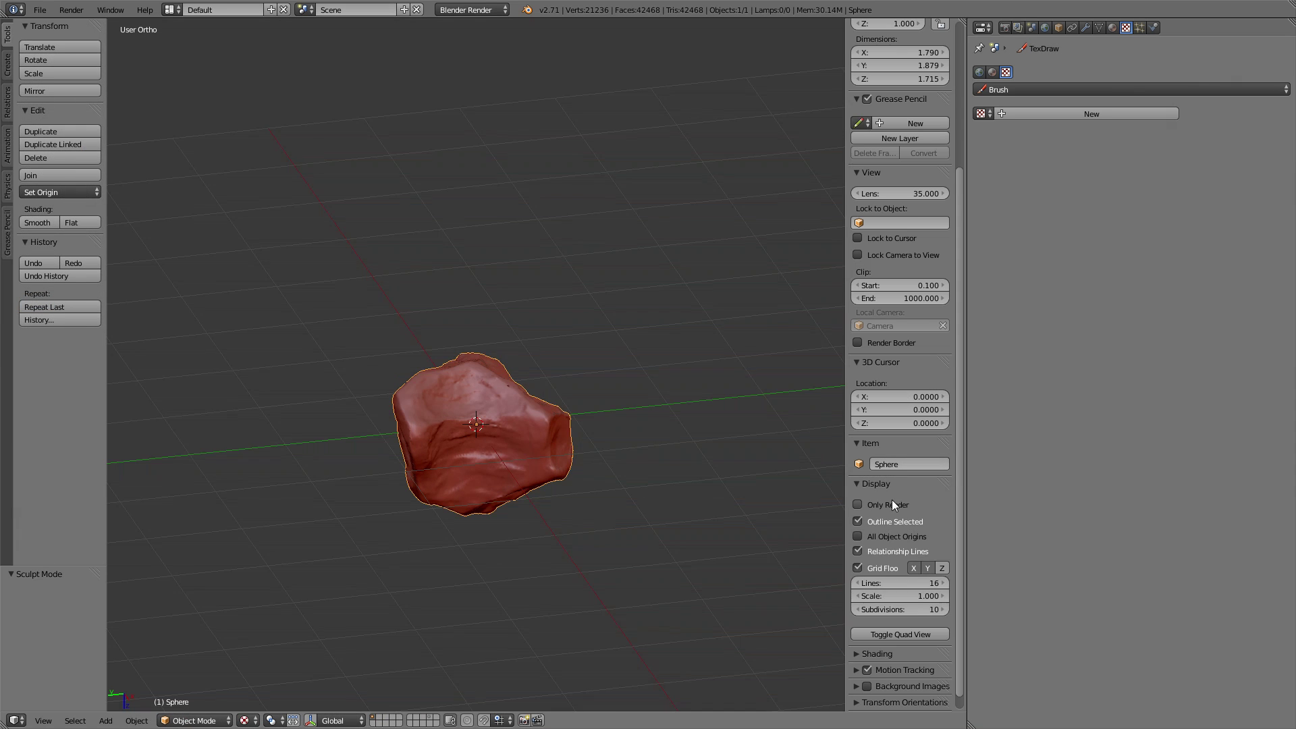
{"action": "key", "text": "n"}
{"action": "key", "text": "m"}
{"action": "middle_click_drag", "start_coordinate": [660, 443], "coordinate": [607, 392]}
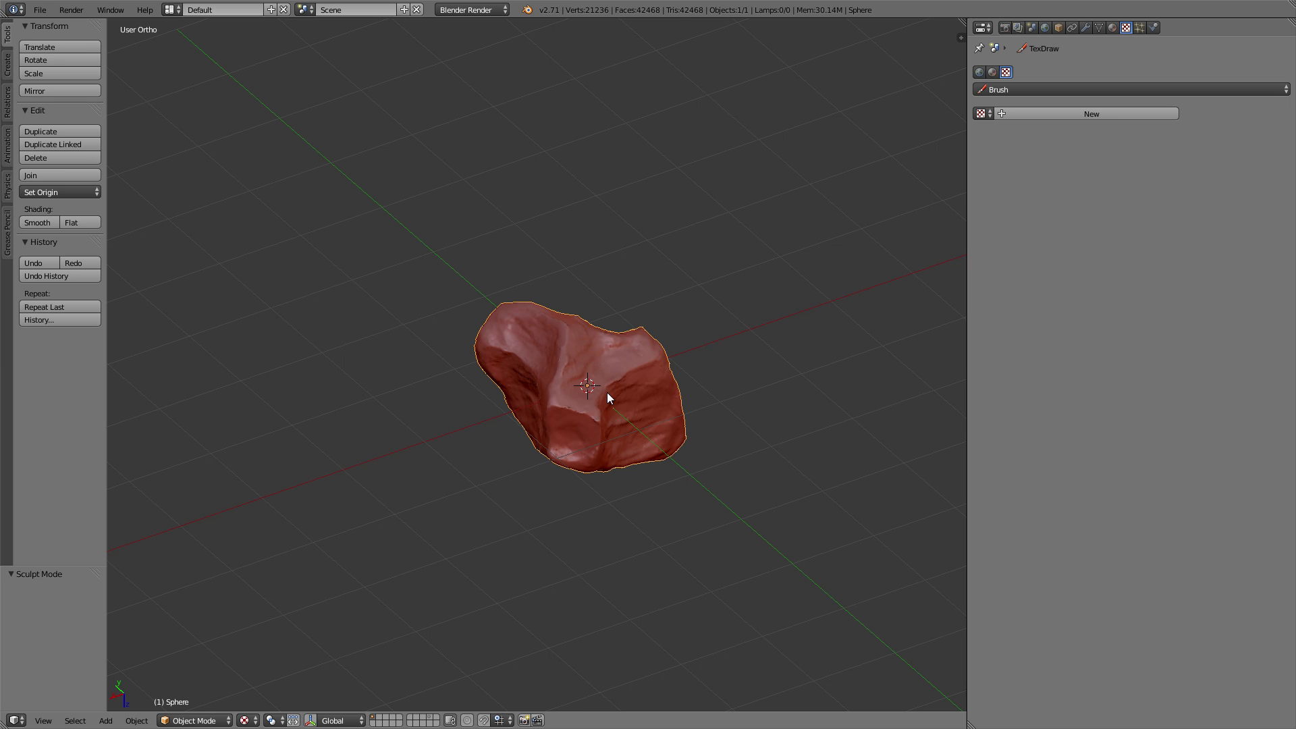
{"action": "key", "text": "t"}
Export the rock to the Desktop as the Wavefront file high_poly.obj, with Selection Only enabled and Write Materials disabled.
{"action": "left_click", "coordinate": [40, 9]}
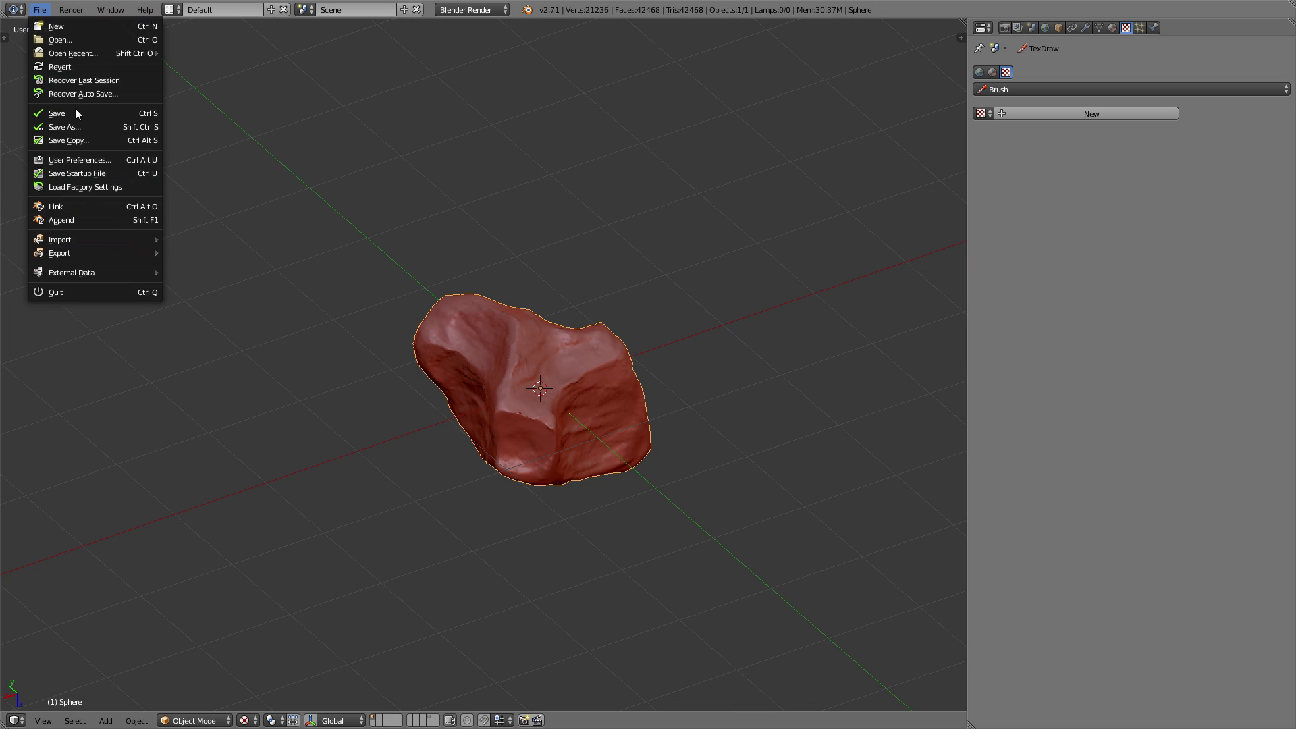
{"action": "mouse_move", "coordinate": [98, 261]}
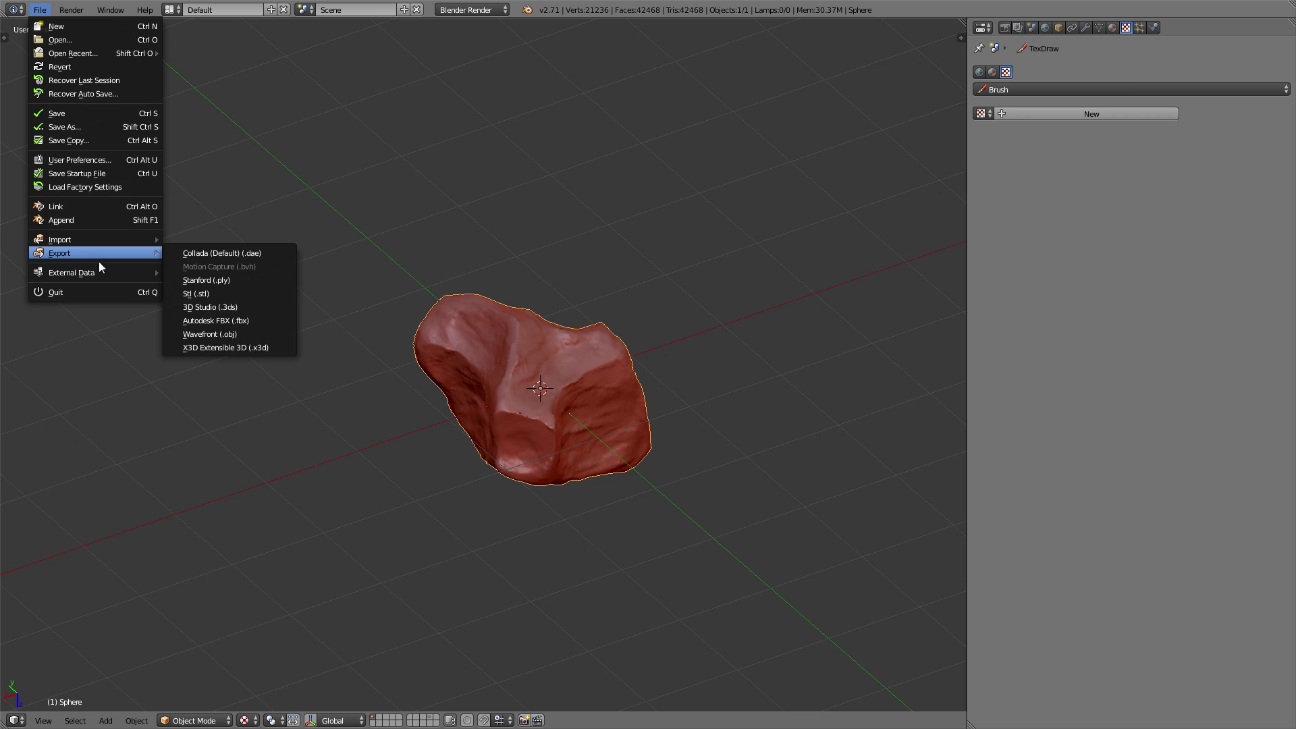
{"action": "left_click", "coordinate": [220, 336]}
{"action": "left_click", "coordinate": [51, 254]}
{"action": "left_click", "coordinate": [202, 60]}
{"action": "type", "text": "high_poly"}
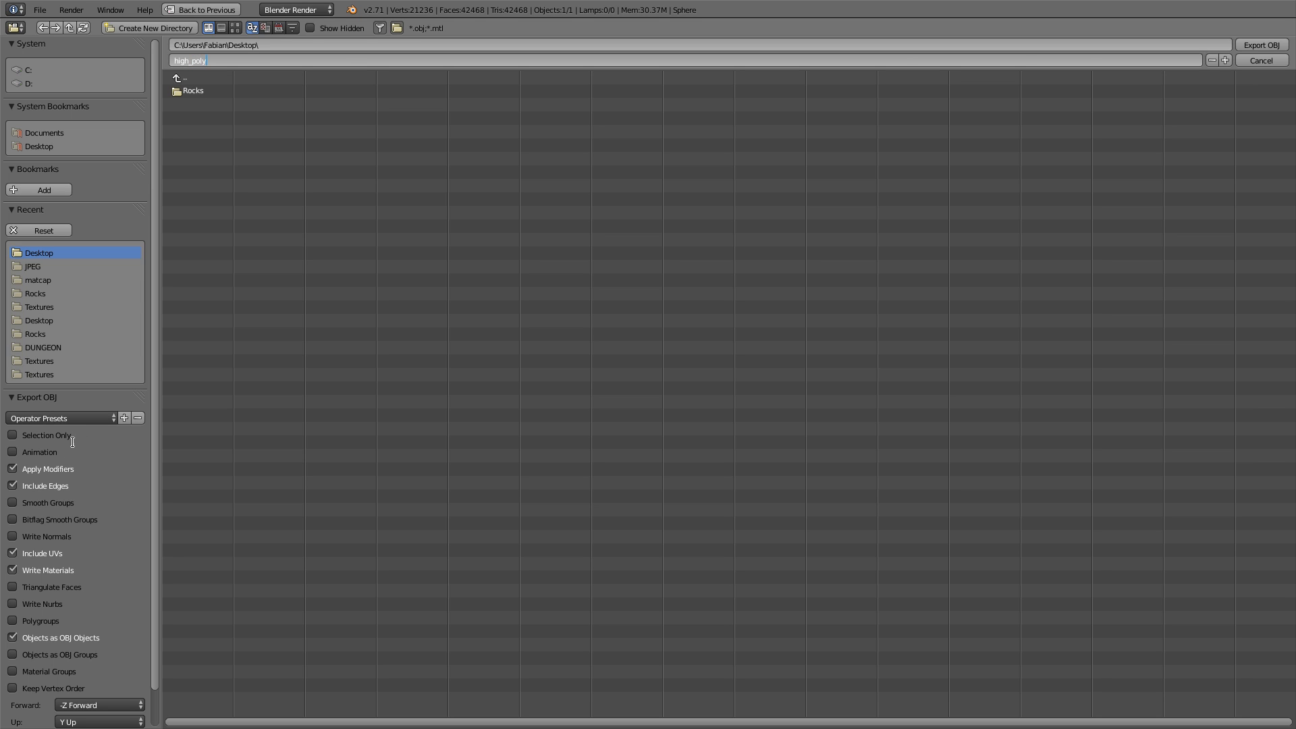
{"action": "left_click", "coordinate": [67, 439]}
{"action": "left_click", "coordinate": [62, 434]}
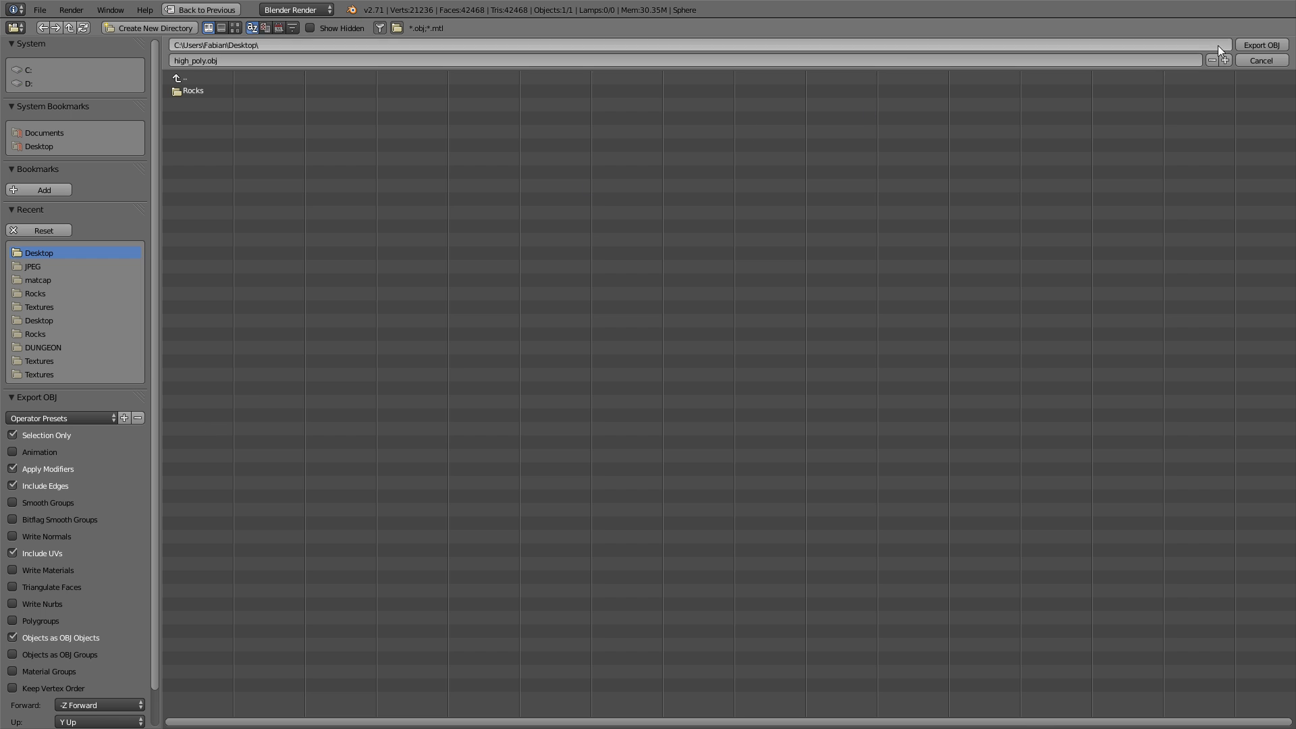
{"action": "left_click", "coordinate": [1284, 46]}
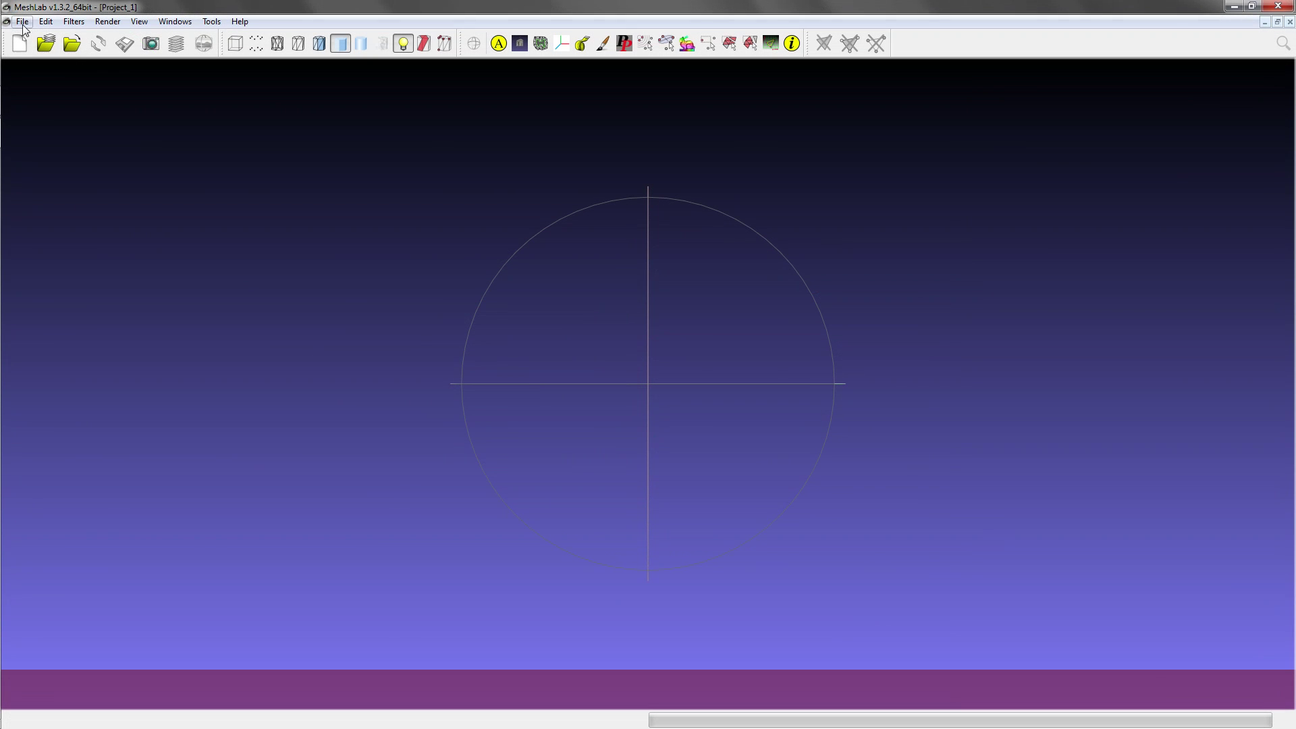
Switch to MeshLab and import the high_poly.obj mesh from the Desktop.
{"action": "left_click", "coordinate": [23, 22]}
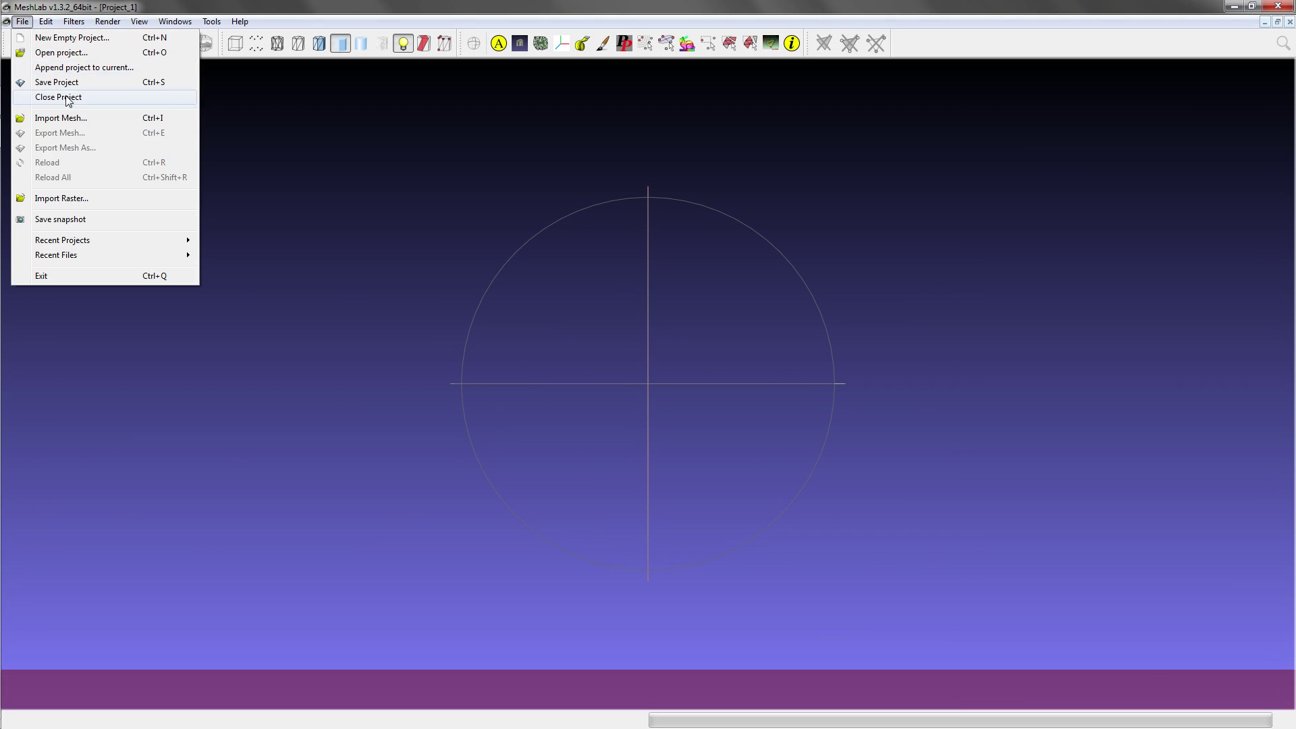
{"action": "left_click", "coordinate": [79, 118]}
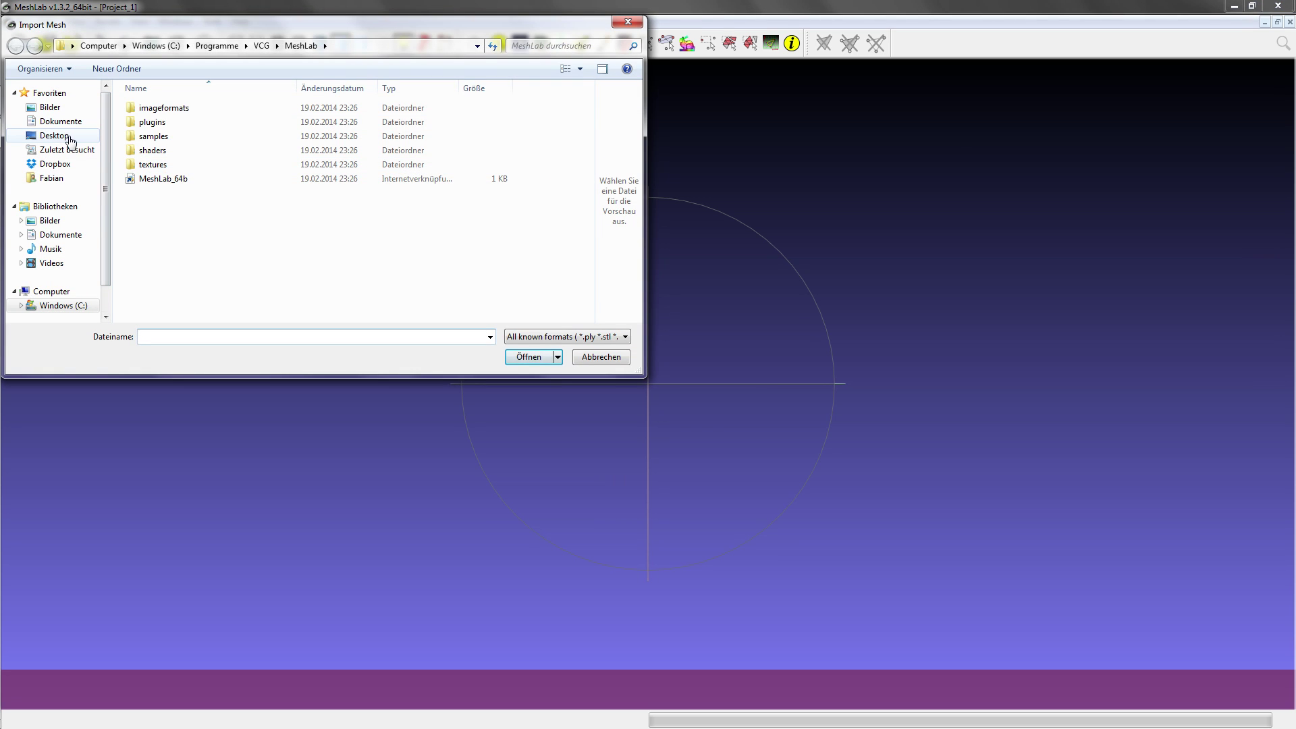
{"action": "left_click", "coordinate": [67, 137]}
{"action": "left_click", "coordinate": [552, 155]}
{"action": "double_click", "coordinate": [552, 154]}
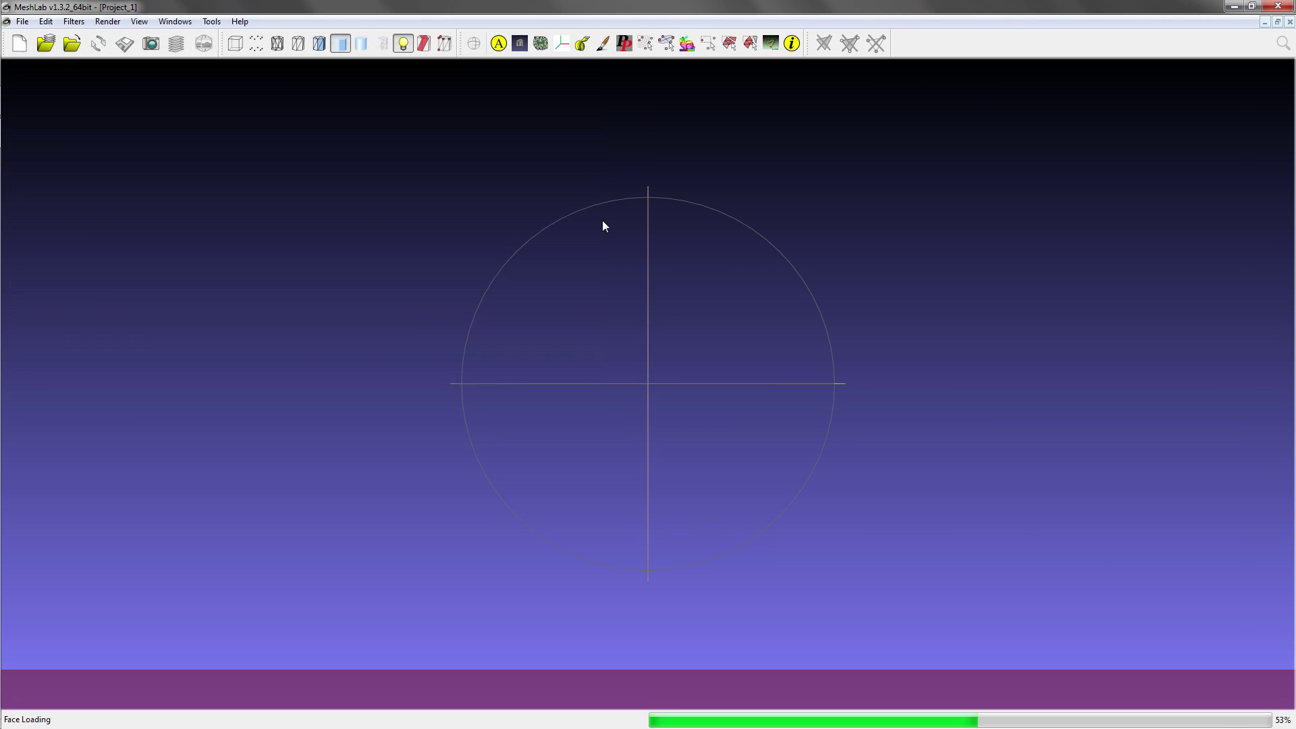
Simplify the rock mesh with Quadric Edge Collapse Decimation to a target of 250 faces.
{"action": "left_click_drag", "start_coordinate": [662, 336], "coordinate": [721, 328]}
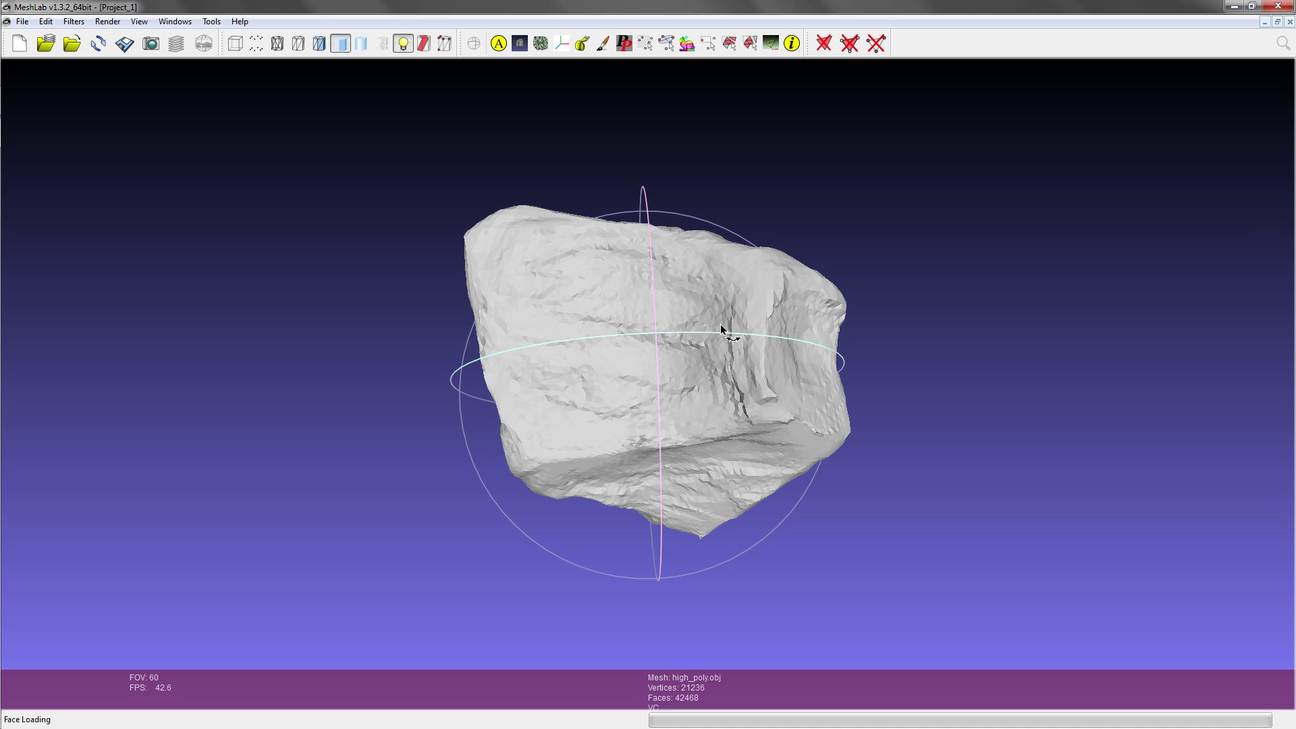
{"action": "left_click_drag", "start_coordinate": [721, 329], "coordinate": [723, 318]}
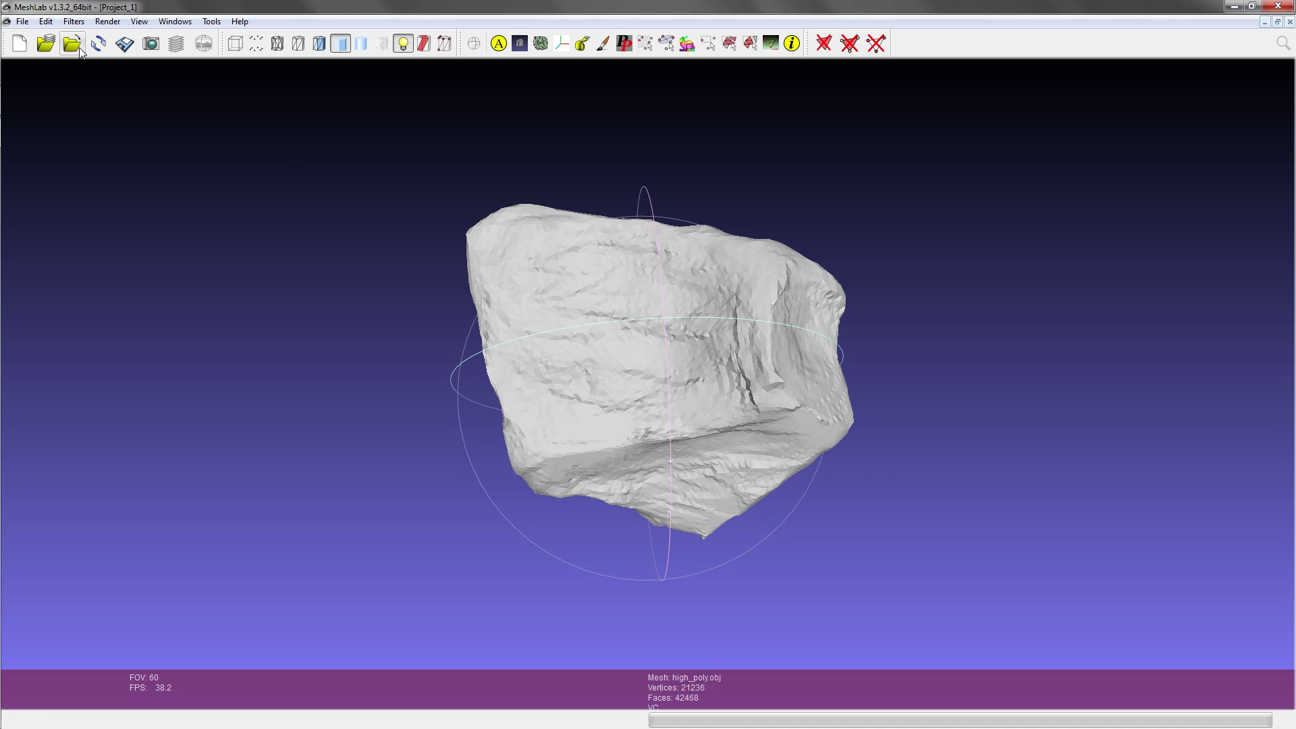
{"action": "left_click", "coordinate": [74, 22]}
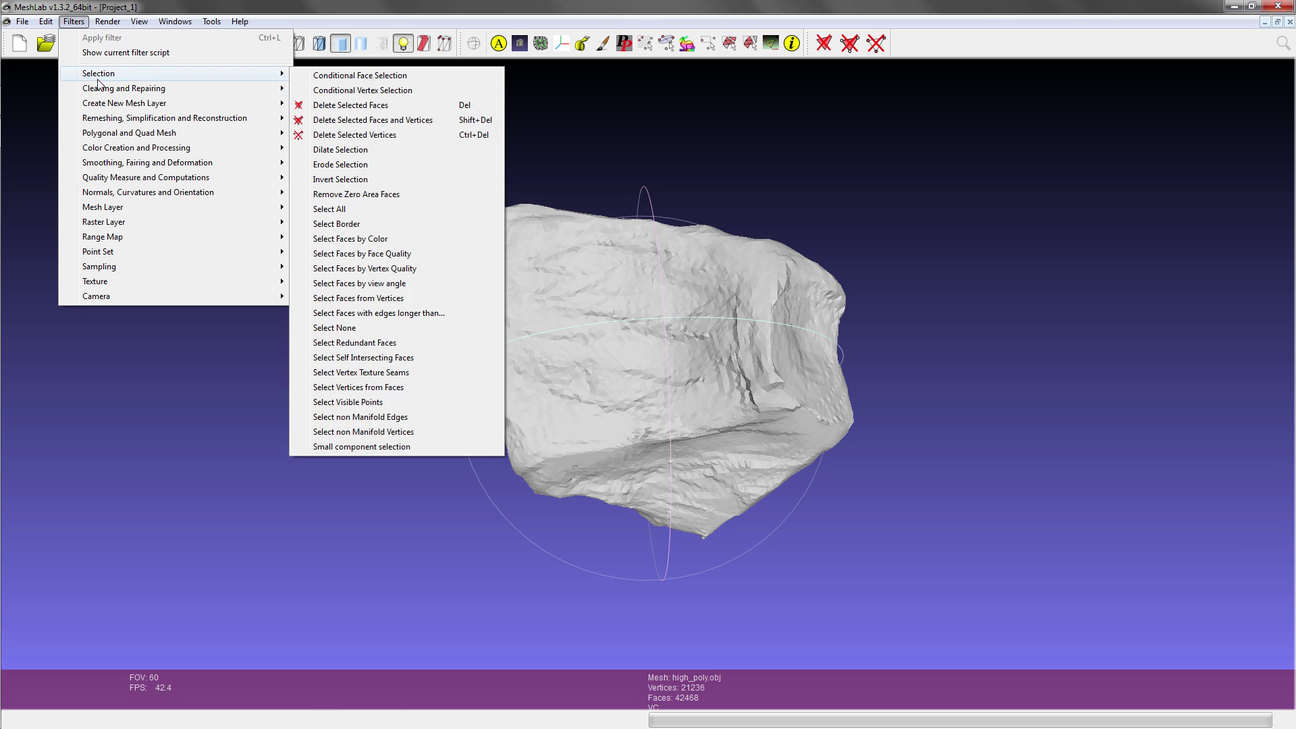
{"action": "mouse_move", "coordinate": [160, 131]}
{"action": "mouse_move", "coordinate": [210, 125]}
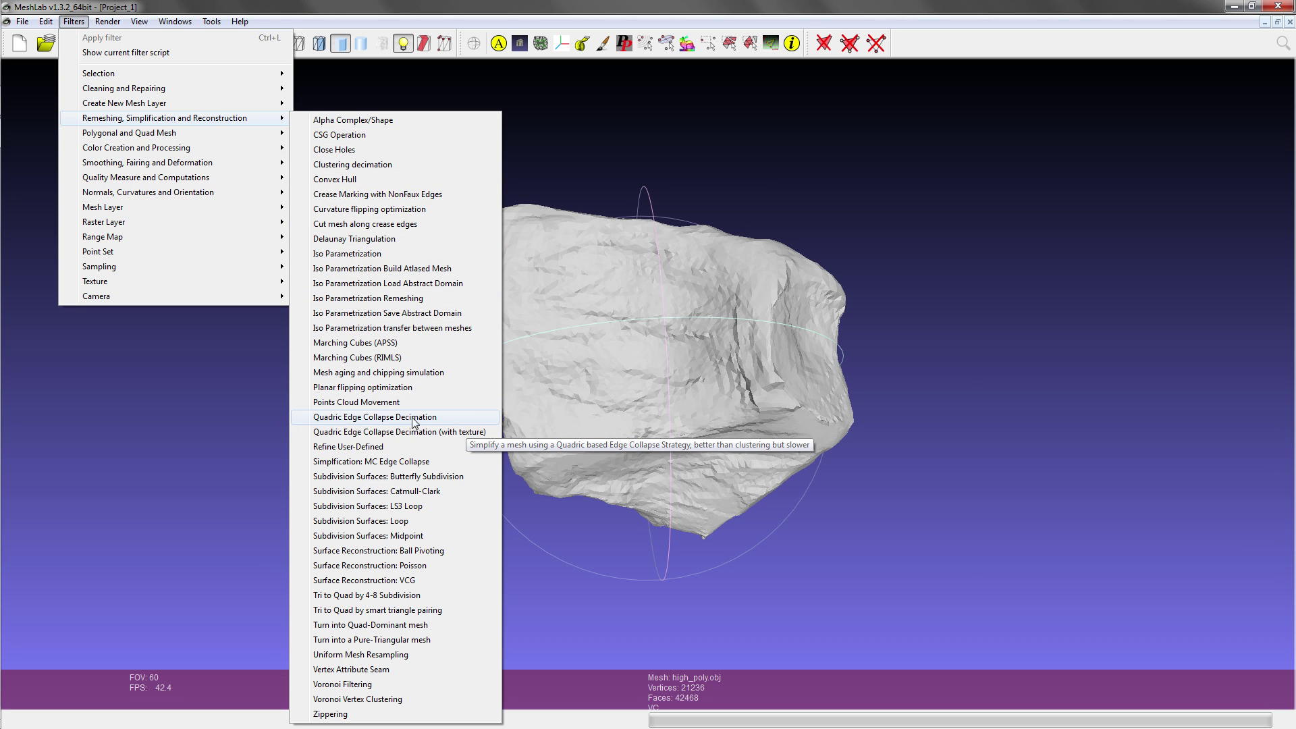
{"action": "left_click", "coordinate": [434, 419]}
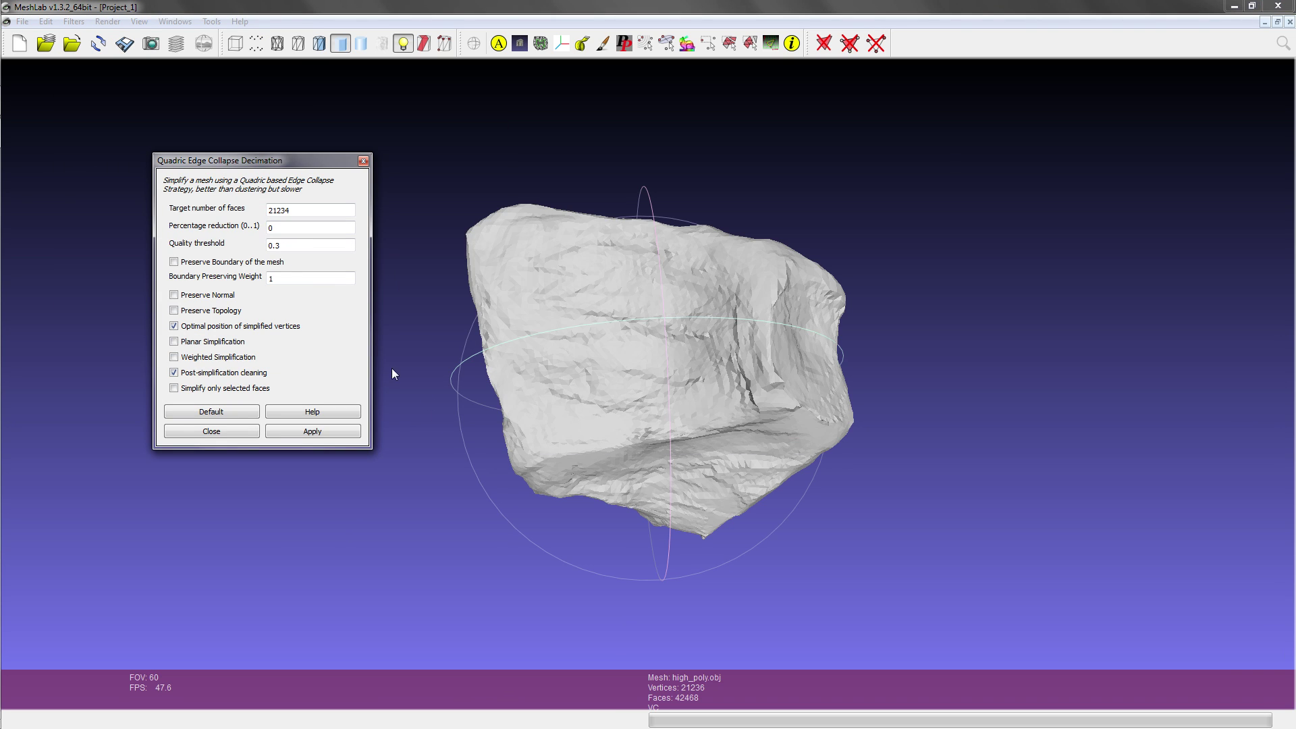
{"action": "left_click_drag", "start_coordinate": [247, 163], "coordinate": [314, 181]}
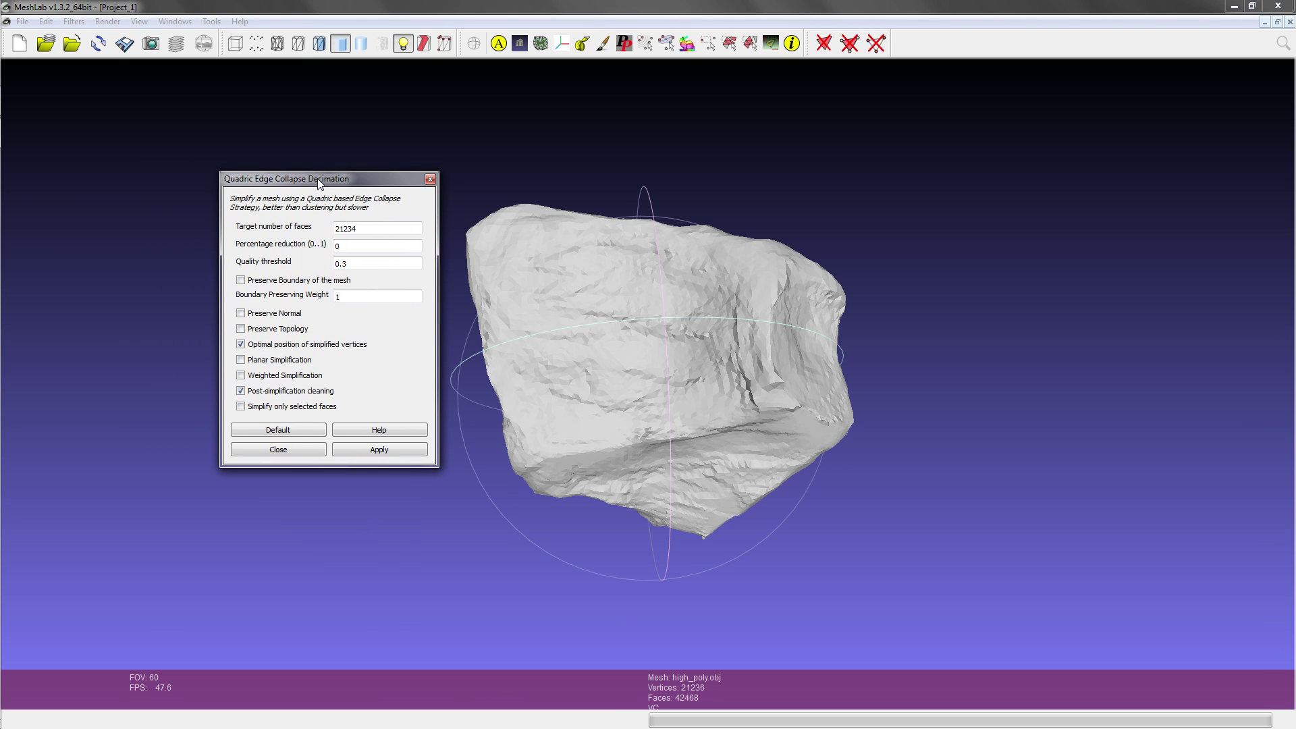
{"action": "double_click", "coordinate": [371, 229]}
{"action": "type", "text": "250"}
{"action": "left_click", "coordinate": [394, 449]}
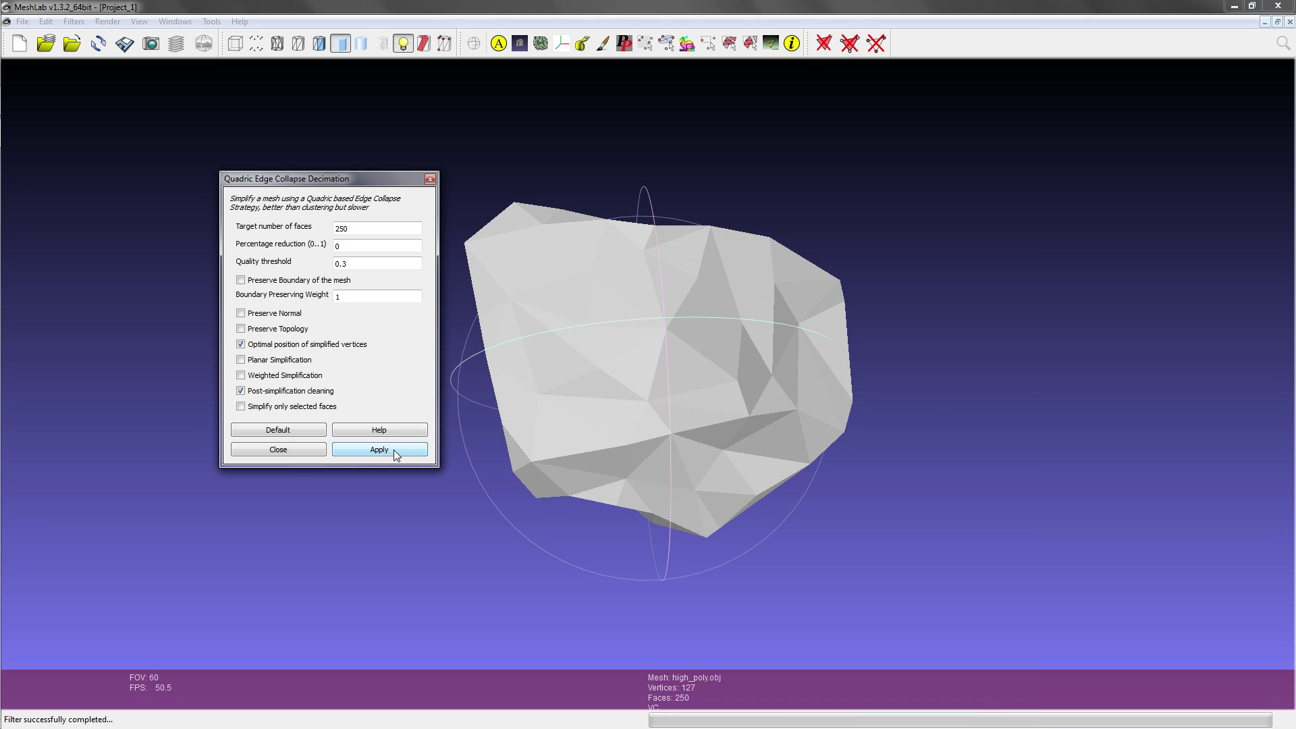
{"action": "left_click", "coordinate": [323, 450]}
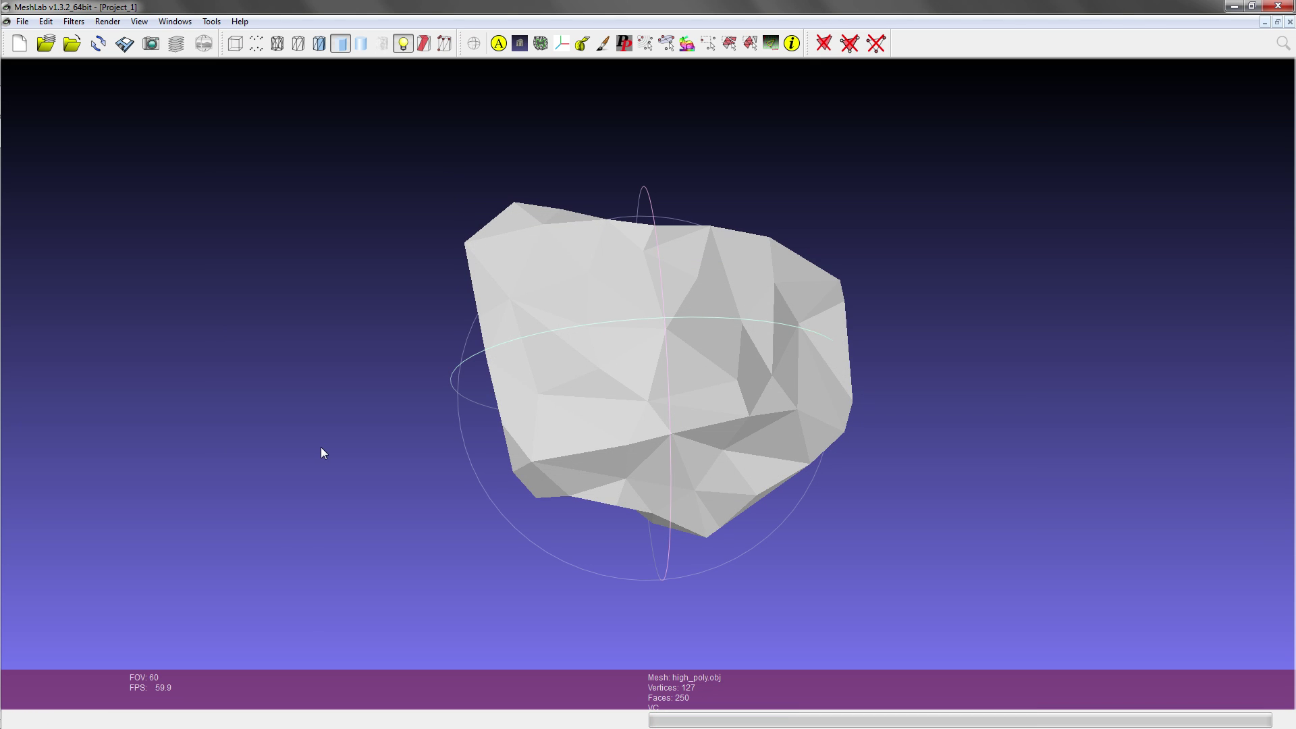
Export the decimated mesh to the Desktop as low_poly in Alias Wavefront Object (*.obj) format with the default saving options.
{"action": "left_click", "coordinate": [22, 21]}
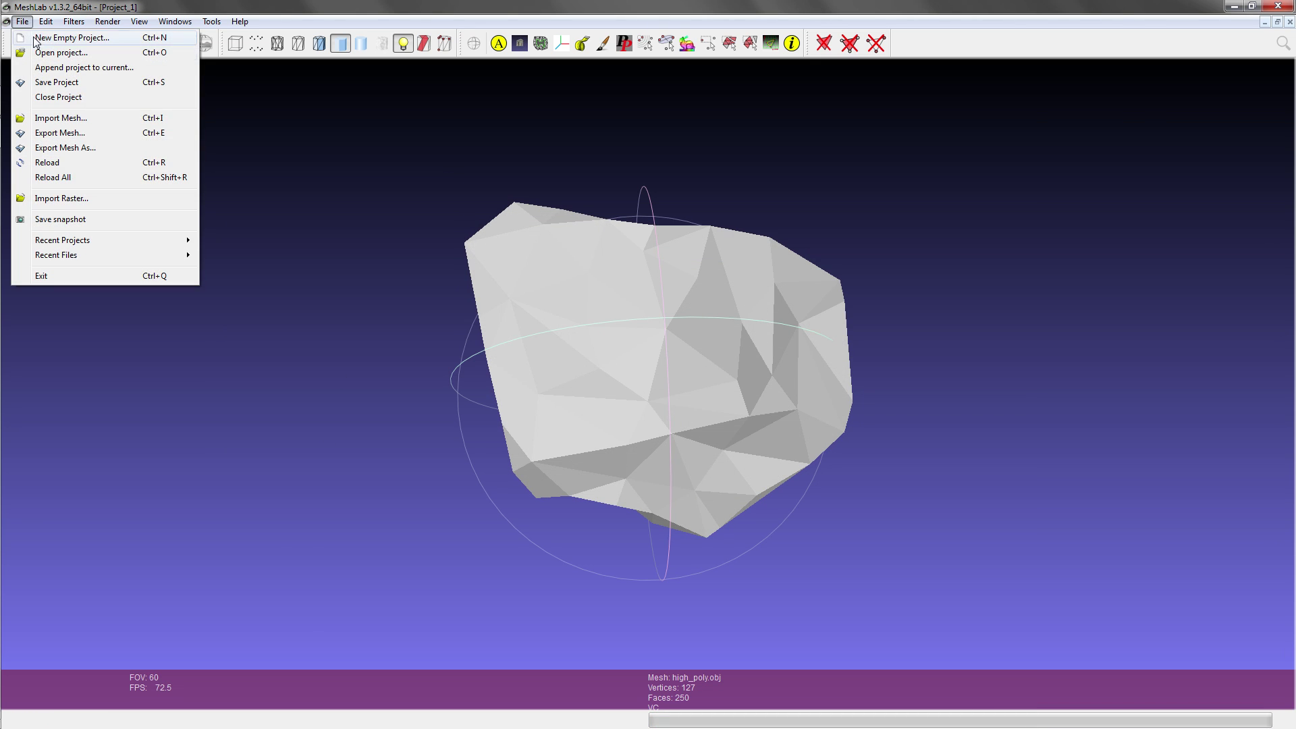
{"action": "left_click", "coordinate": [110, 145]}
{"action": "key", "text": "ctrl+a"}
{"action": "type", "text": "low_poly"}
{"action": "left_click", "coordinate": [513, 495]}
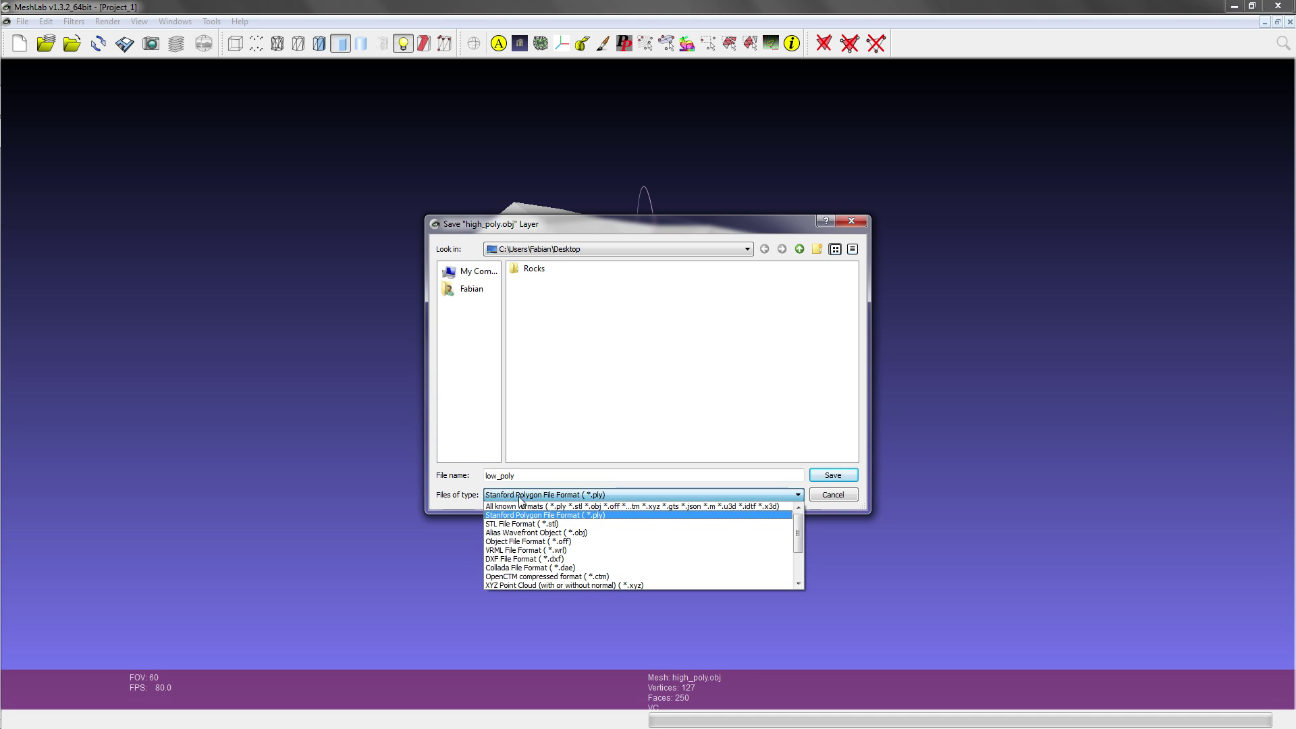
{"action": "left_click", "coordinate": [533, 532]}
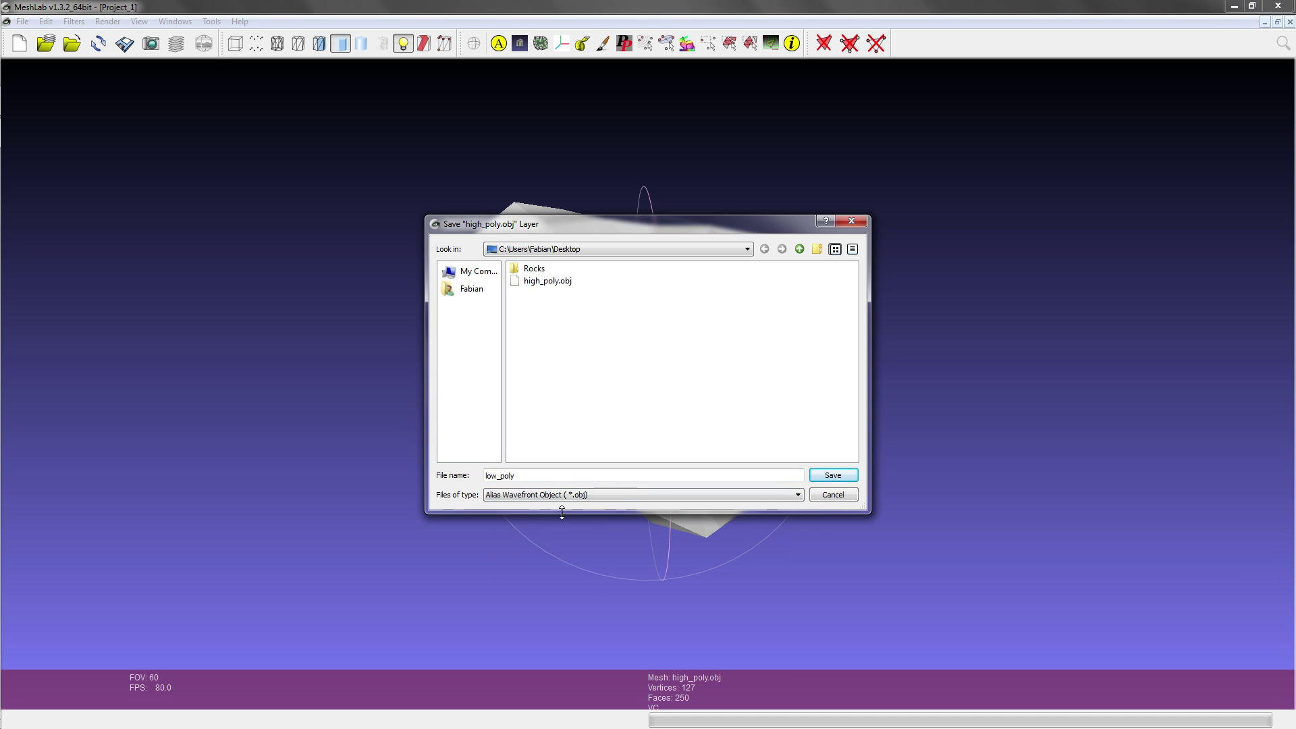
{"action": "left_click", "coordinate": [844, 478]}
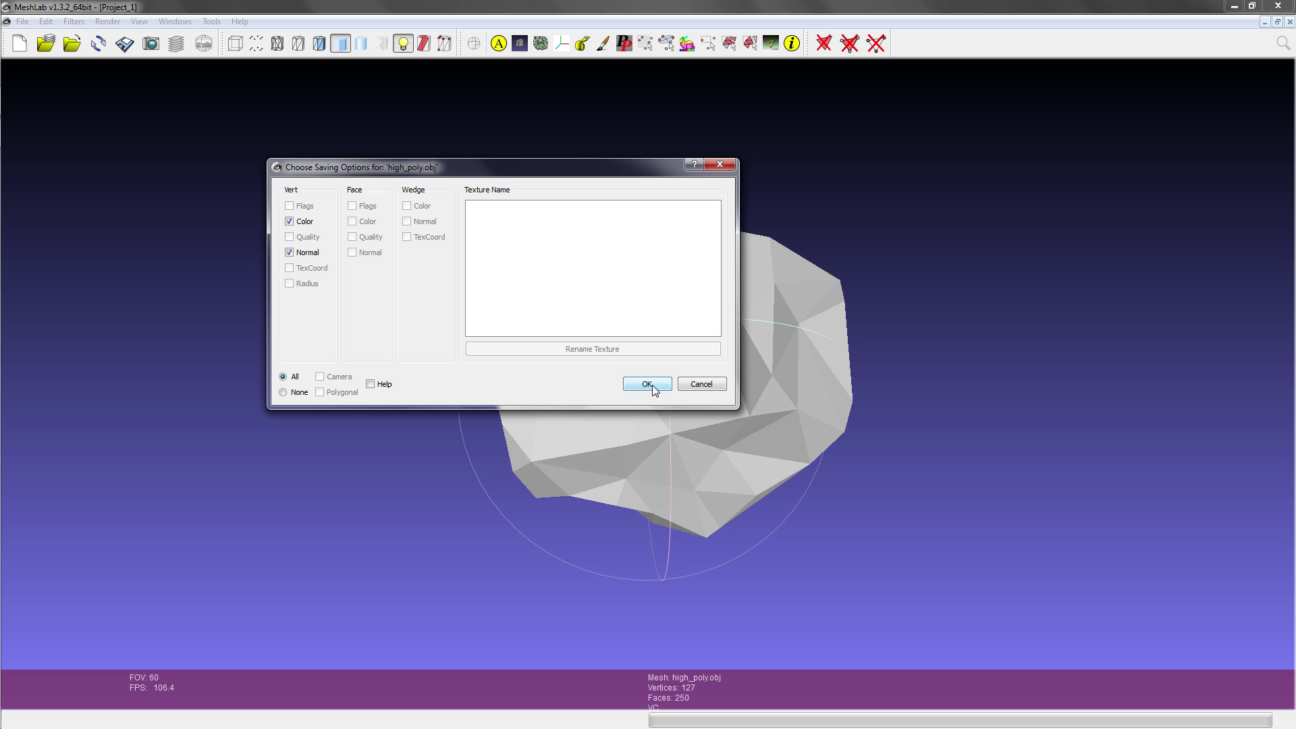
{"action": "left_click", "coordinate": [652, 386]}
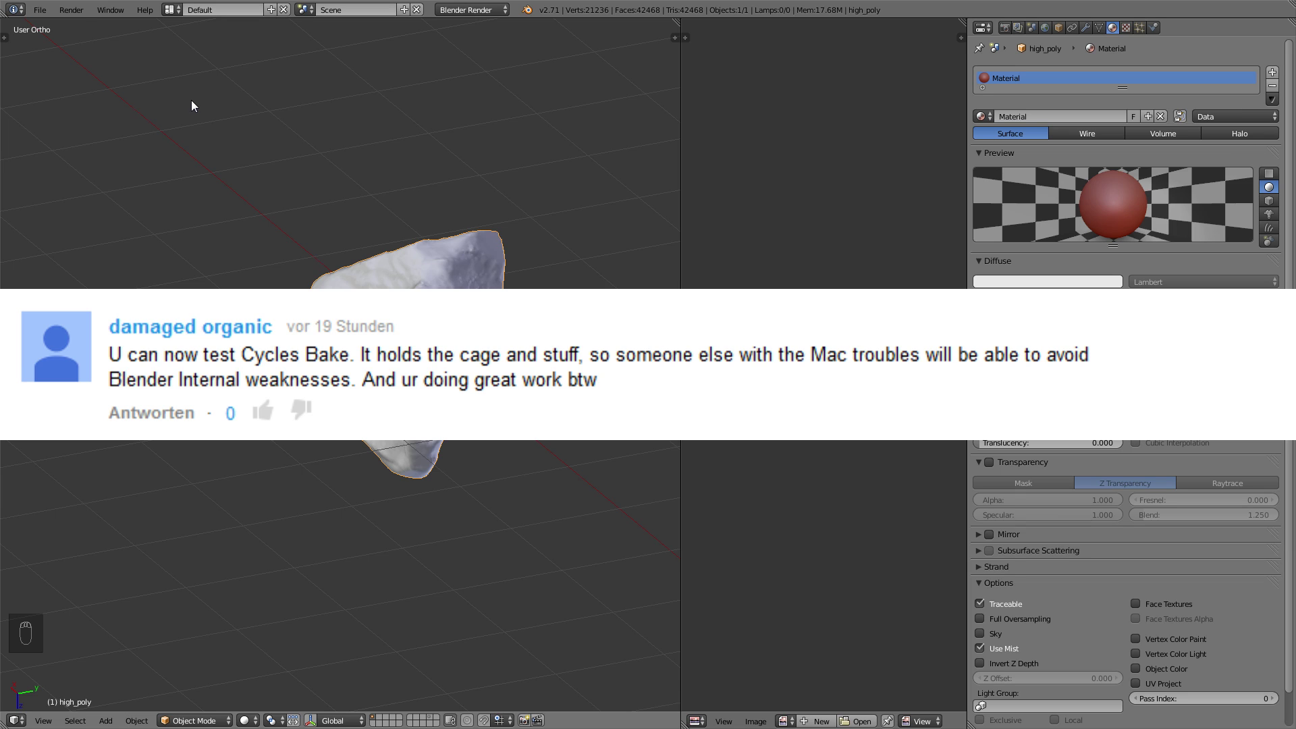
Switch to Blender and import low_poly.obj from the Desktop as a Wavefront file.
{"action": "left_click", "coordinate": [40, 9]}
{"action": "mouse_move", "coordinate": [145, 242]}
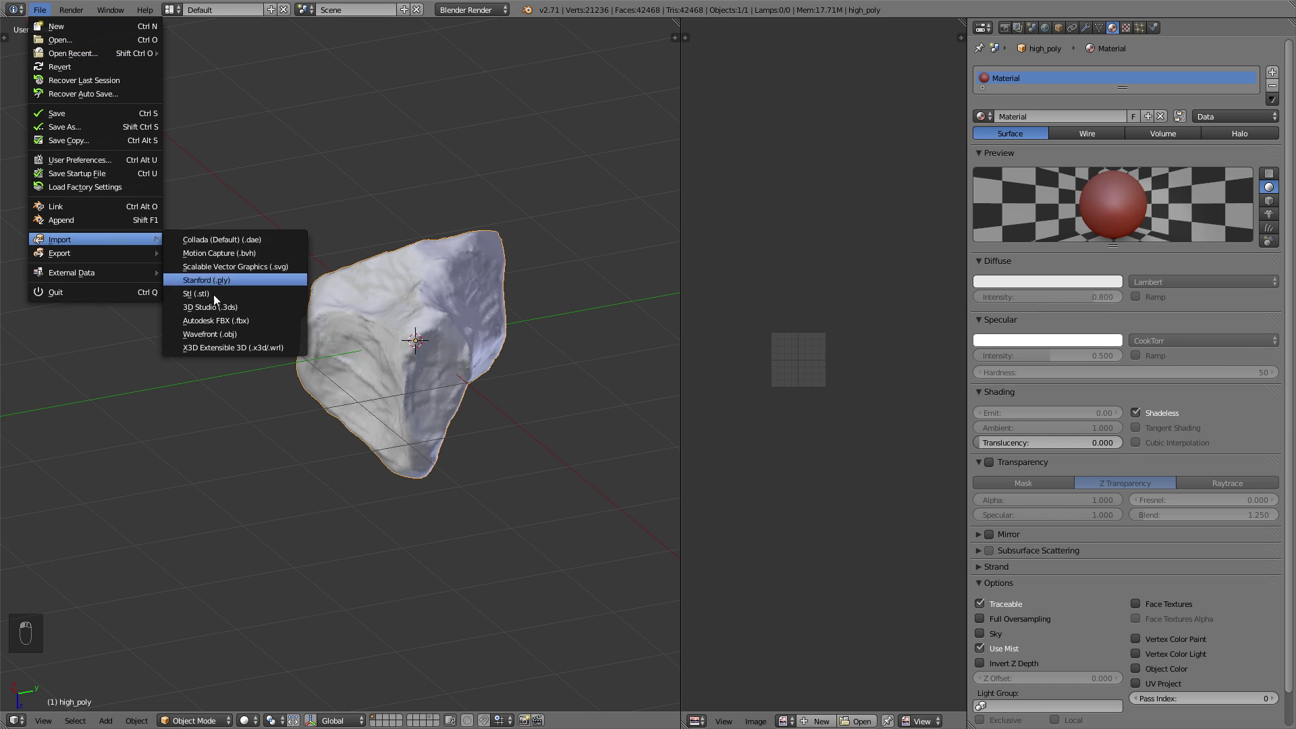
{"action": "left_click", "coordinate": [241, 337]}
{"action": "left_click", "coordinate": [196, 119]}
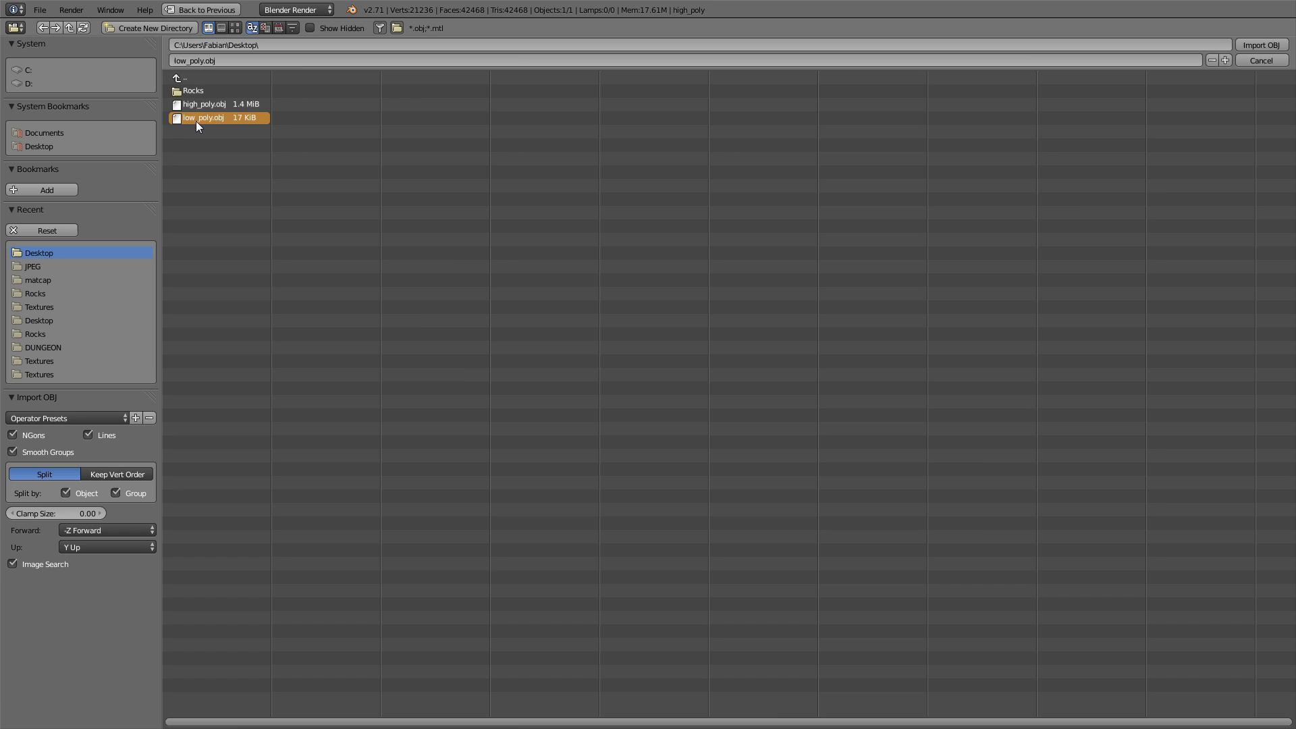
{"action": "double_click", "coordinate": [202, 119]}
Move the imported low-poly rock along the Y axis clear of the high-poly rock and shade it smooth.
{"action": "key", "text": "g"}
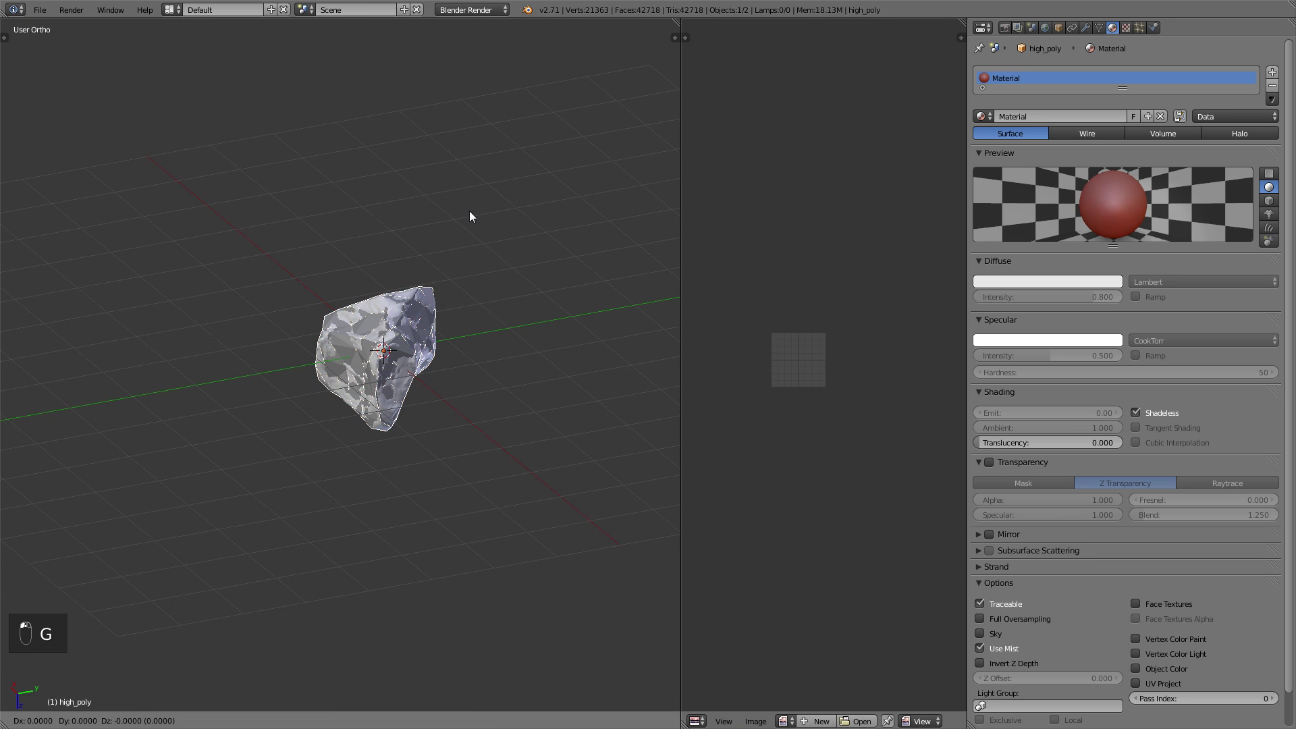
{"action": "left_click", "coordinate": [359, 263]}
{"action": "middle_click_drag", "start_coordinate": [359, 263], "coordinate": [432, 258], "text": "shift"}
{"action": "key", "text": "t"}
{"action": "left_click", "coordinate": [42, 220]}
{"action": "key", "text": "t"}
Duplicate the low-poly rock and move the copy about 2.2 units along negative Y.
{"action": "right_click", "coordinate": [382, 360]}
{"action": "right_click", "coordinate": [382, 360]}
{"action": "right_click", "coordinate": [456, 354]}
{"action": "right_click", "coordinate": [362, 353]}
{"action": "right_click", "coordinate": [474, 335]}
{"action": "right_click", "coordinate": [403, 333]}
{"action": "key", "text": "shift+d"}
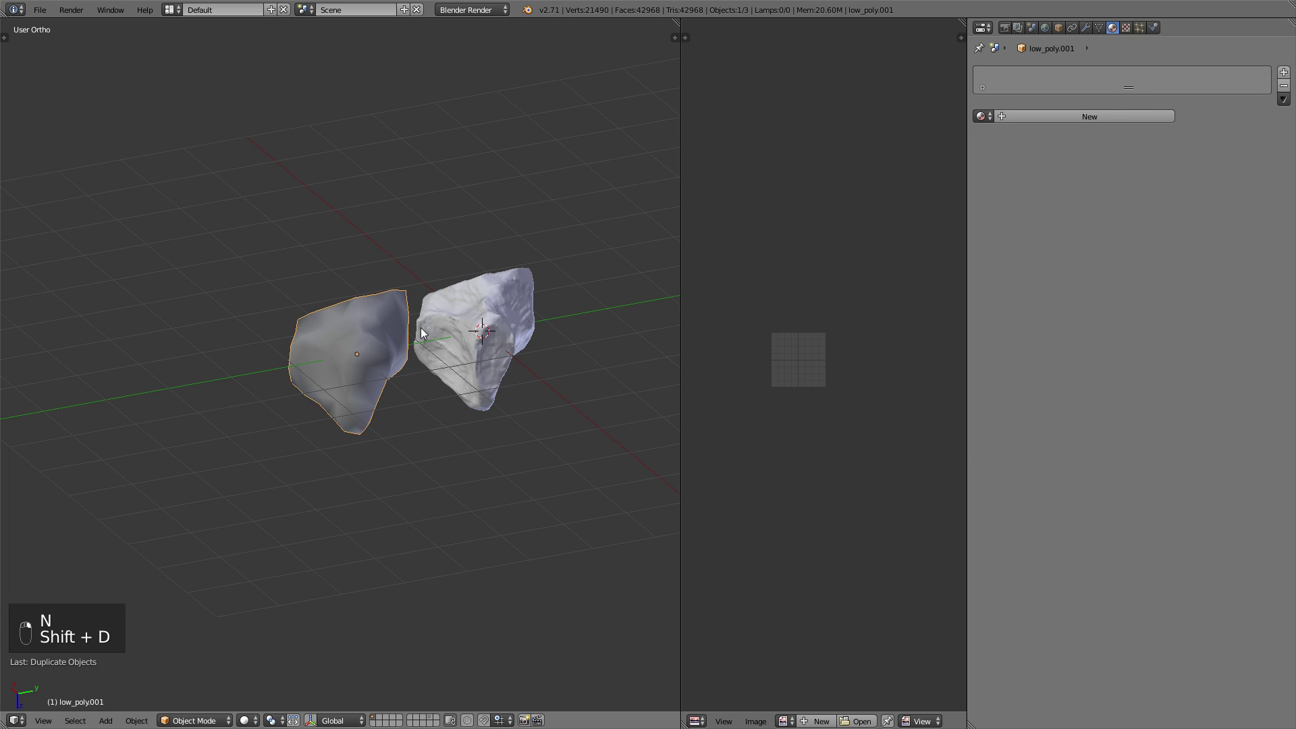
{"action": "key", "text": "g"}
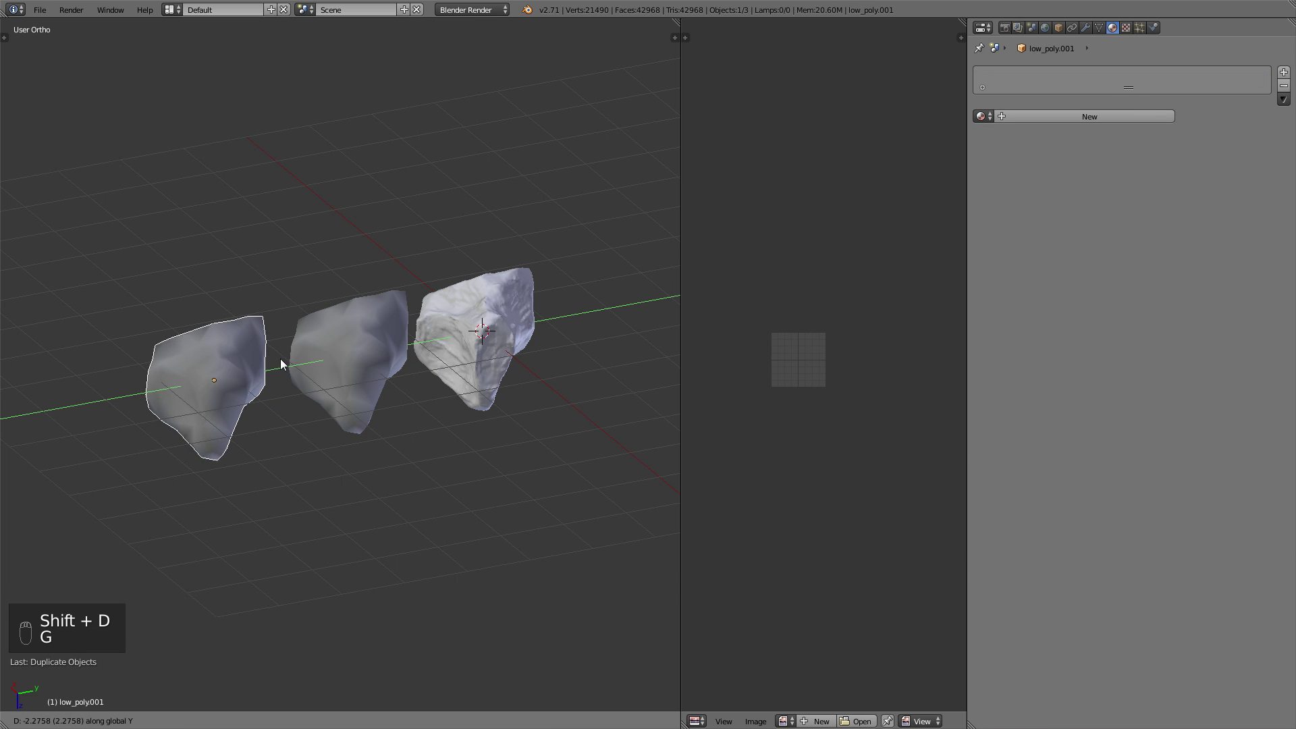
{"action": "left_click", "coordinate": [289, 355]}
{"action": "middle_click_drag", "start_coordinate": [302, 330], "coordinate": [354, 315], "text": "shift"}
{"action": "scroll", "coordinate": [355, 315], "scroll_direction": "up", "scroll_amount": 1}
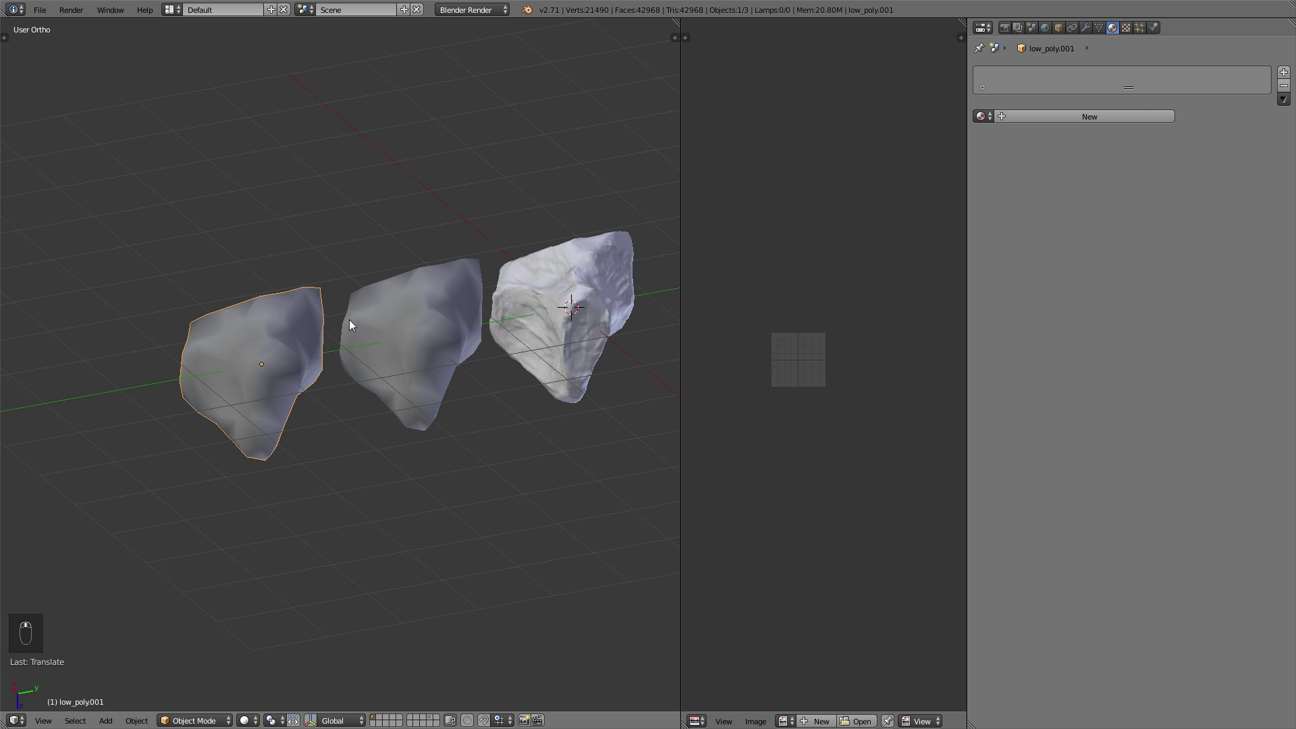
Rename the duplicated low-poly rock to cage.
{"action": "key", "text": "n"}
{"action": "left_click", "coordinate": [594, 463]}
{"action": "type", "text": "cag"}
{"action": "key", "text": "Return"}
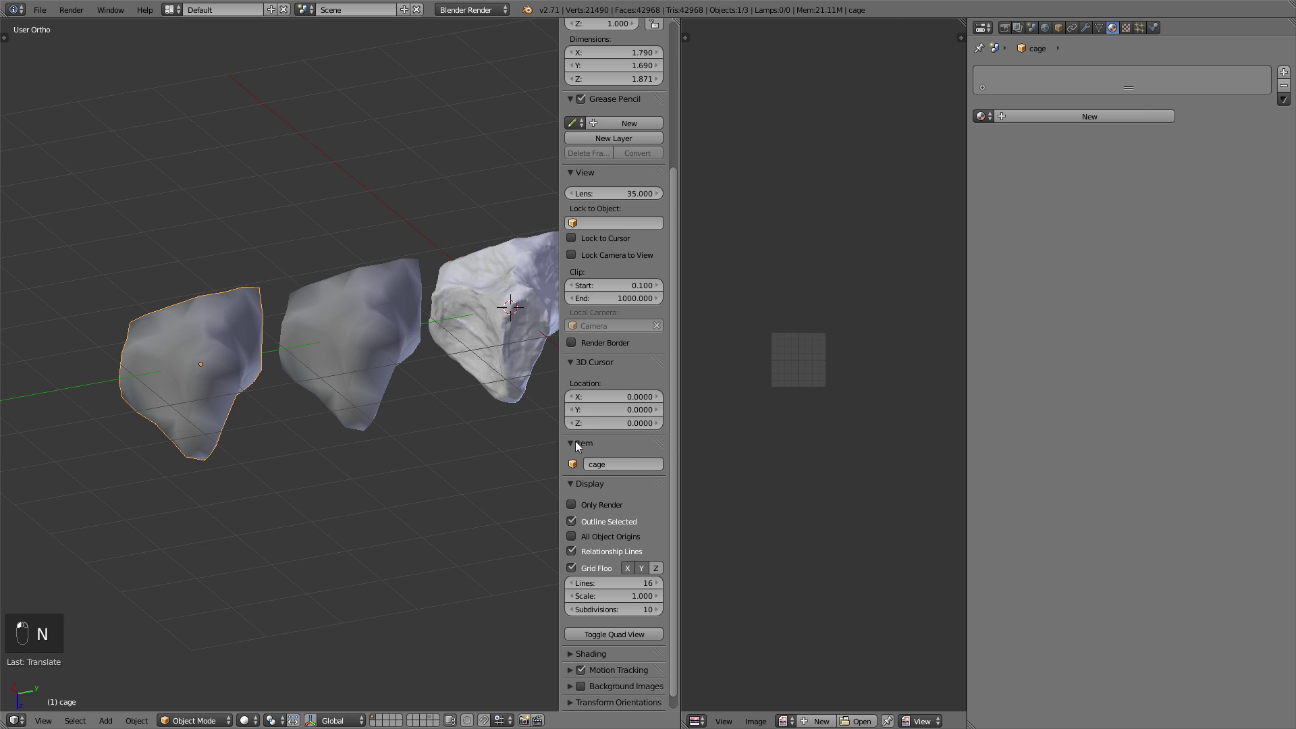
Clear the locations of the low-poly rock and the cage to align both with the high-poly rock.
{"action": "right_click", "coordinate": [379, 347]}
{"action": "key", "text": "n"}
{"action": "key", "text": "alt+g"}
{"action": "right_click", "coordinate": [271, 332]}
{"action": "key", "text": "alt+g"}
Add a Displace modifier to the cage object.
{"action": "middle_click_drag", "start_coordinate": [434, 295], "coordinate": [263, 330], "text": "shift"}
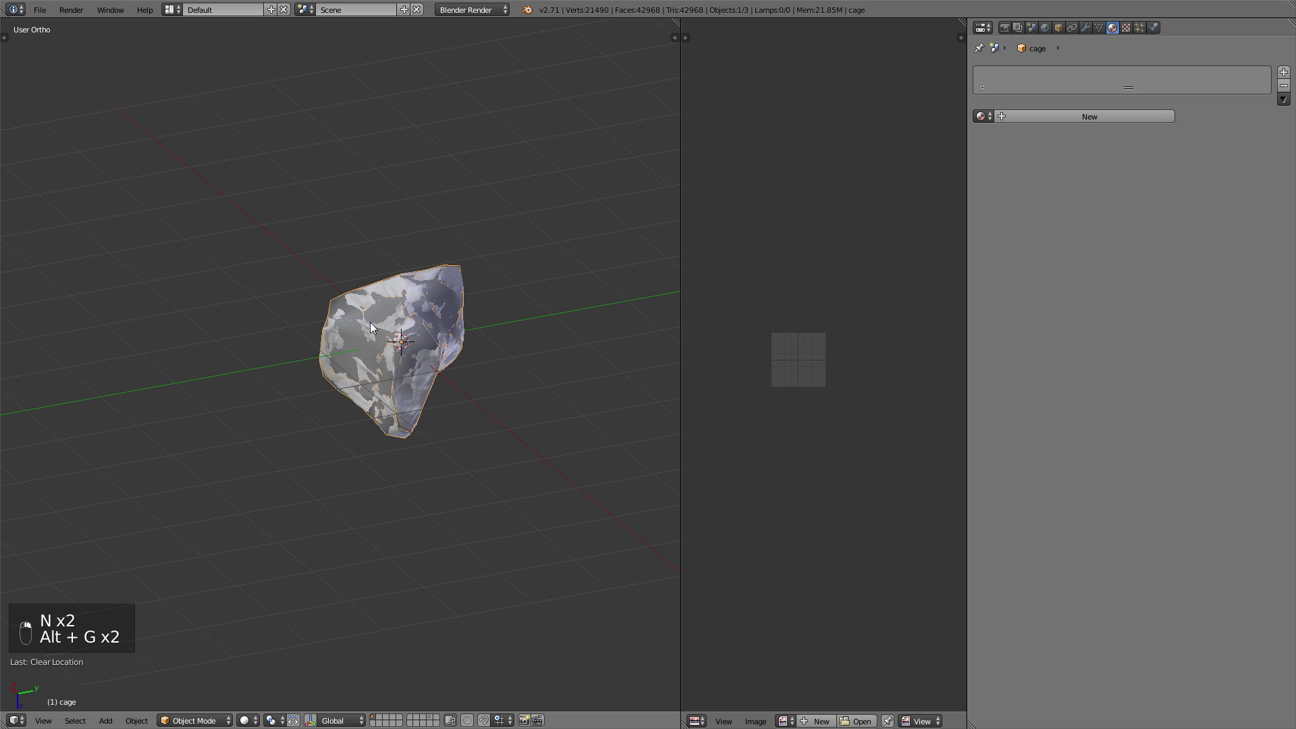
{"action": "scroll", "coordinate": [375, 324], "scroll_direction": "up", "scroll_amount": 3}
{"action": "middle_click_drag", "start_coordinate": [492, 285], "coordinate": [437, 297], "text": "shift"}
{"action": "left_click", "coordinate": [1085, 27]}
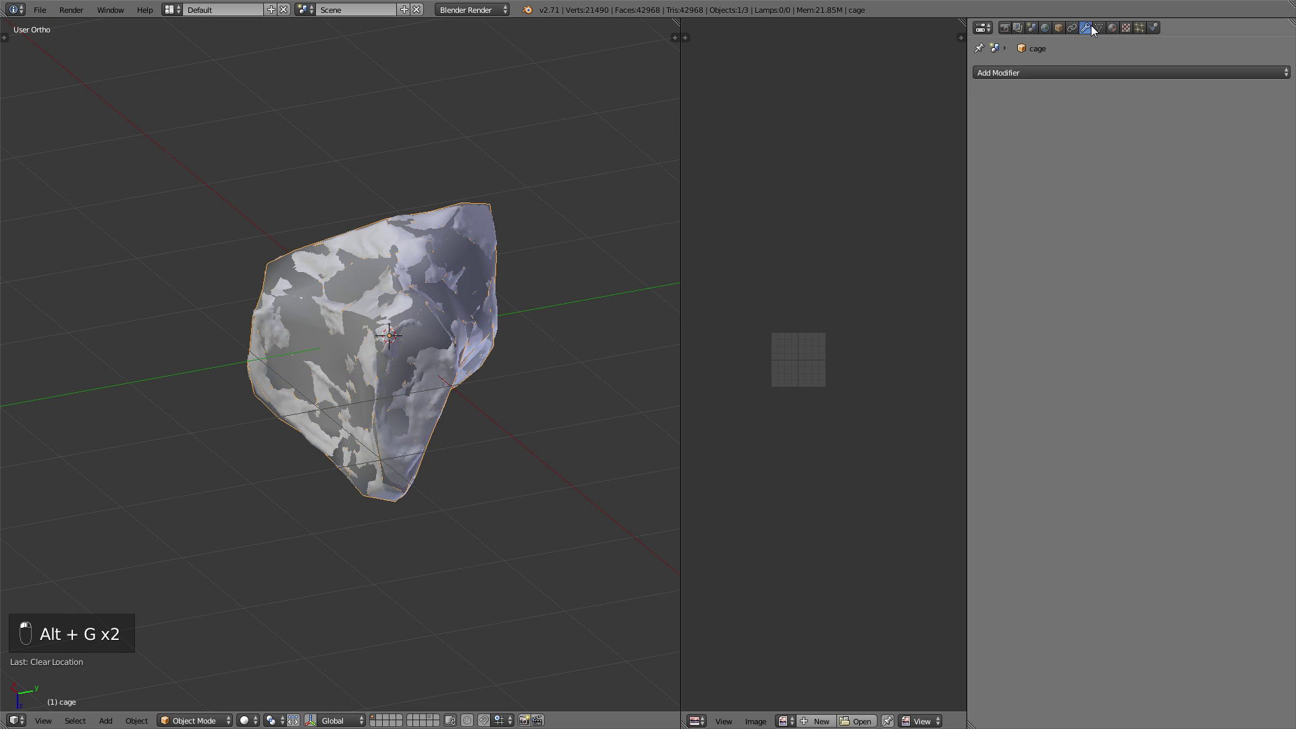
{"action": "left_click", "coordinate": [1072, 72]}
{"action": "left_click", "coordinate": [1127, 147]}
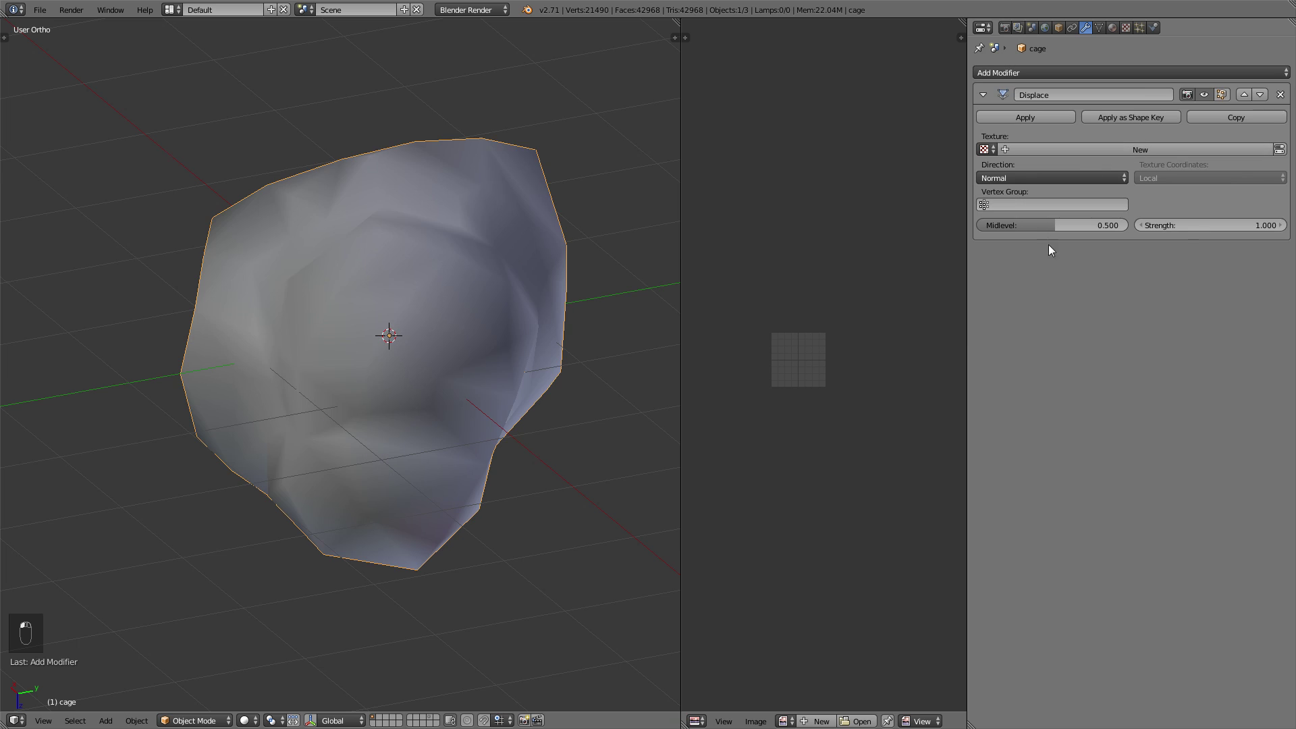
Try Displace strengths of 0.4 and 0.04 on the cage.
{"action": "left_click_drag", "start_coordinate": [1199, 225], "coordinate": [1147, 225]}
{"action": "middle_click_drag", "start_coordinate": [488, 289], "coordinate": [532, 193]}
{"action": "left_click", "coordinate": [1232, 229]}
{"action": "type", "text": "0.4"}
{"action": "key", "text": "Return"}
{"action": "left_click", "coordinate": [1231, 230]}
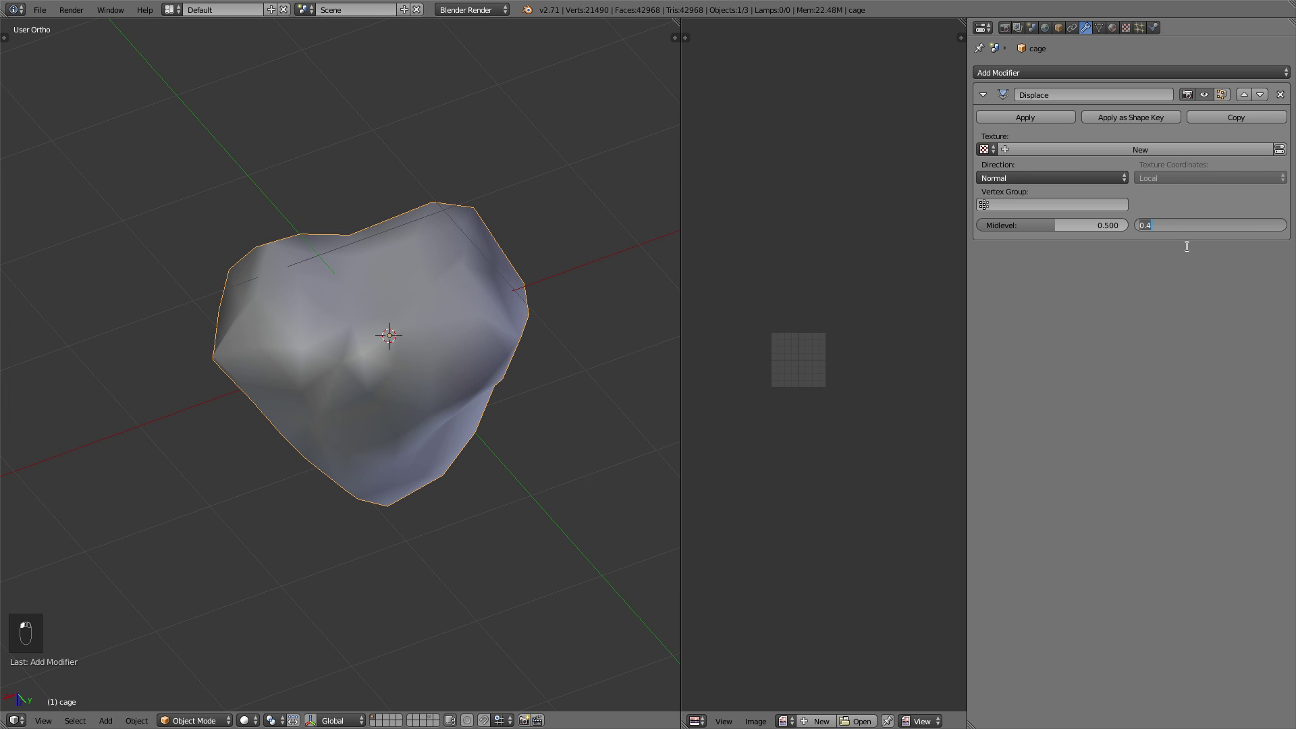
{"action": "type", "text": "0.04"}
{"action": "key", "text": "Return"}
{"action": "mouse_move", "coordinate": [473, 318]}
{"action": "middle_mouse_down"}
{"action": "mouse_move", "coordinate": [423, 333]}
{"action": "mouse_move", "coordinate": [357, 429]}
{"action": "mouse_move", "coordinate": [266, 367]}
{"action": "mouse_move", "coordinate": [486, 338]}
{"action": "middle_mouse_up"}
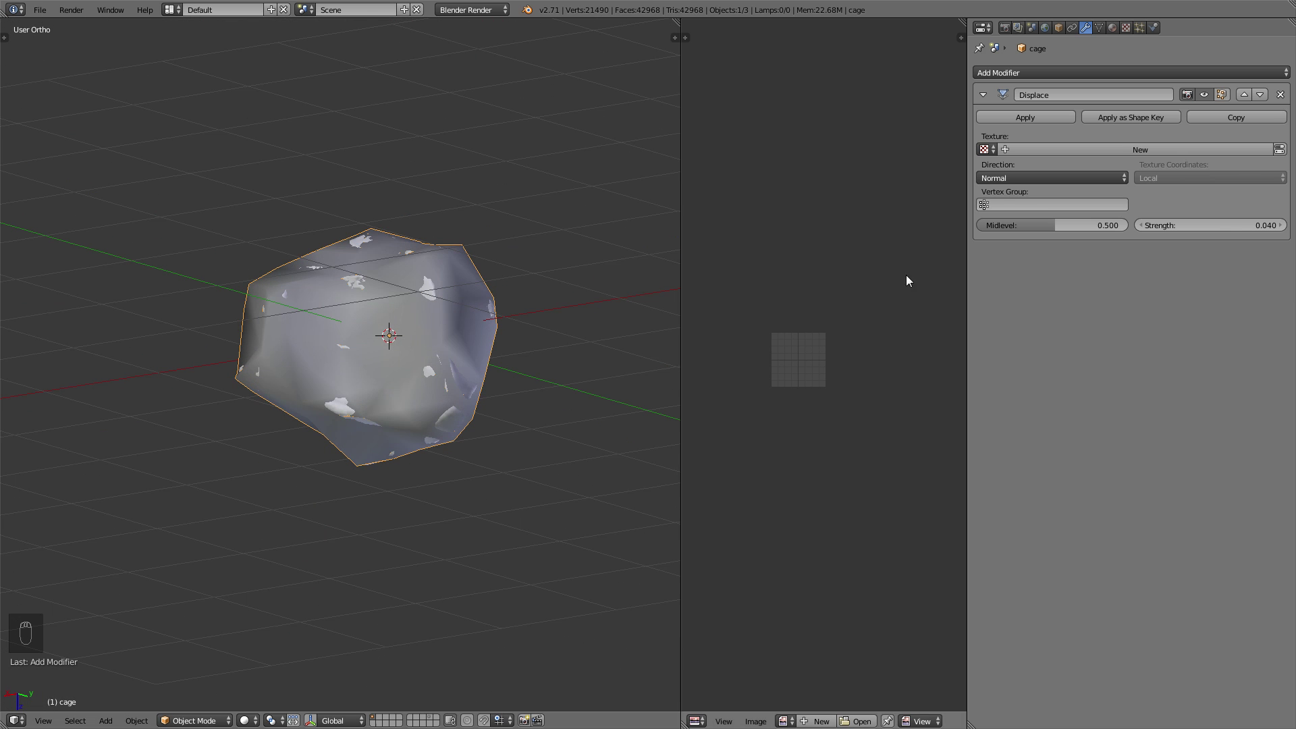
Set the cage's Displace strength to 0.1 so it fully encloses the high-poly rock.
{"action": "left_click", "coordinate": [1231, 224]}
{"action": "type", "text": "0.1"}
{"action": "key", "text": "Return"}
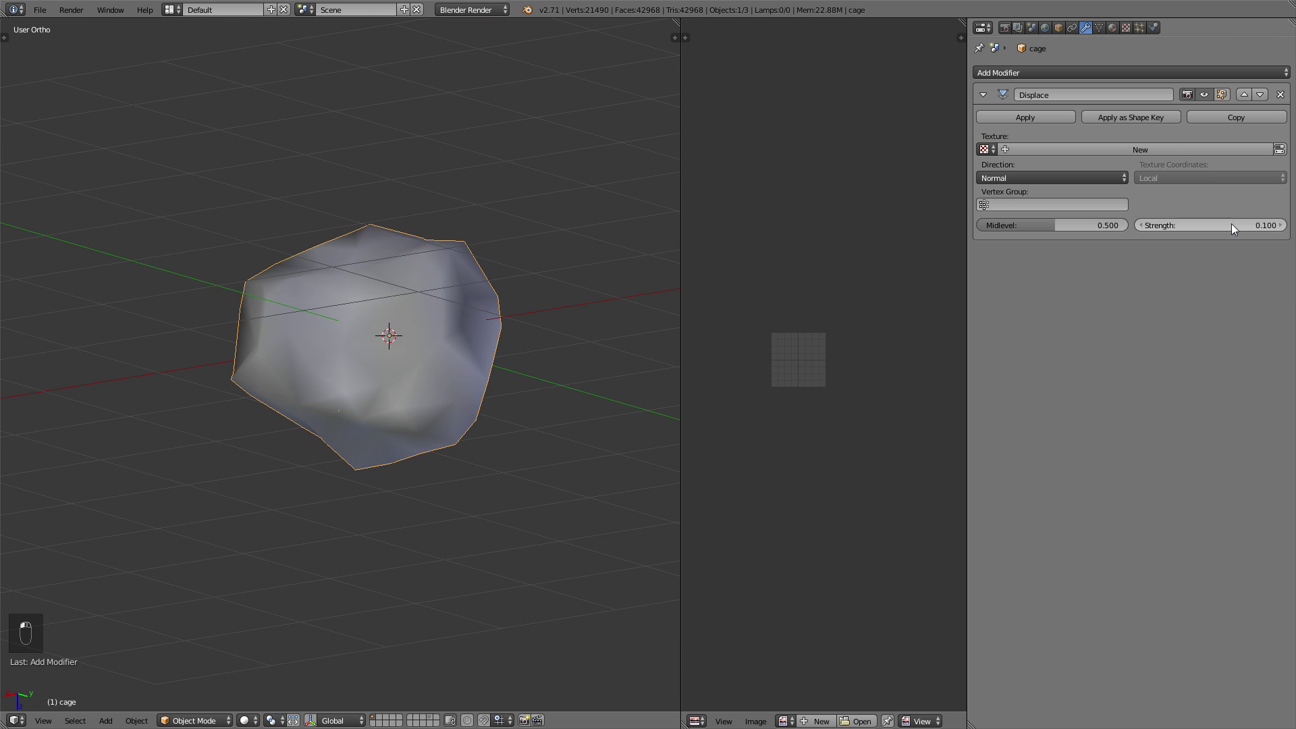
{"action": "middle_click_drag", "start_coordinate": [540, 269], "coordinate": [363, 319]}
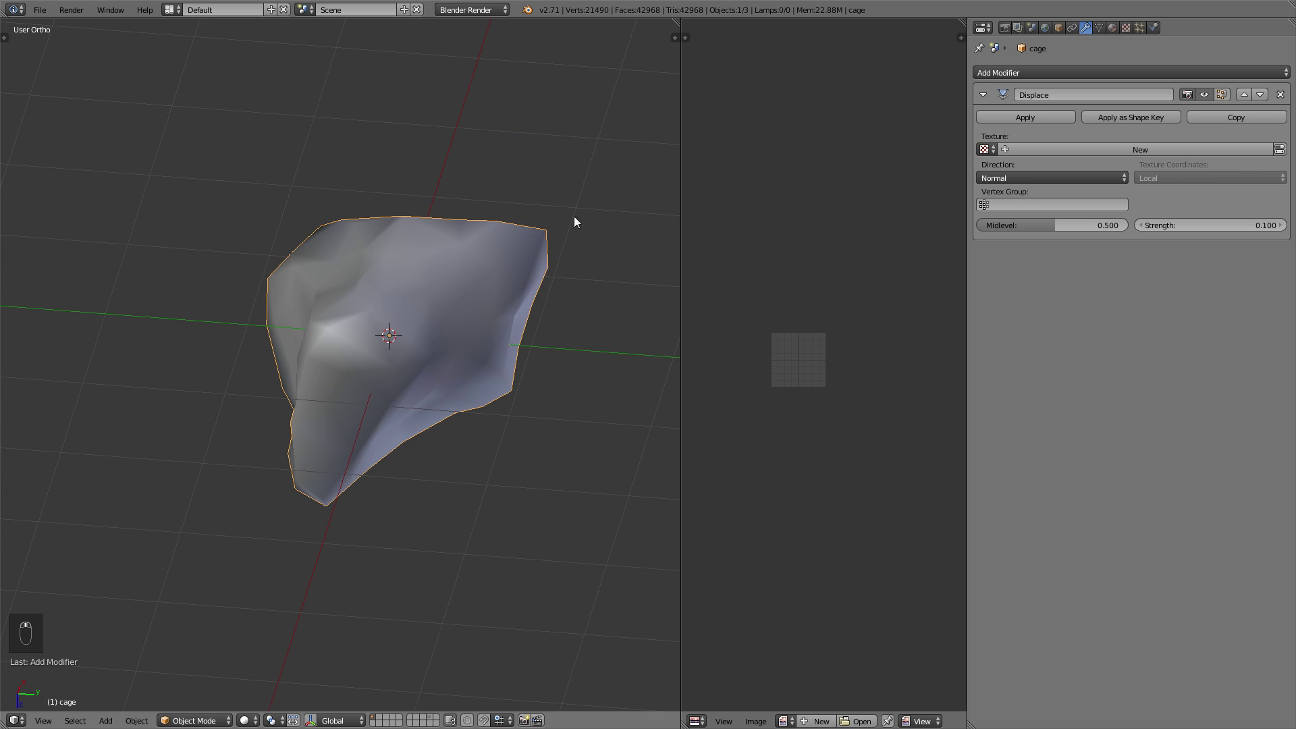
Move the cage to layer 2, check it there with nothing selected, and return to layer 1.
{"action": "right_click", "coordinate": [512, 224]}
{"action": "right_click", "coordinate": [506, 226]}
{"action": "key", "text": "m"}
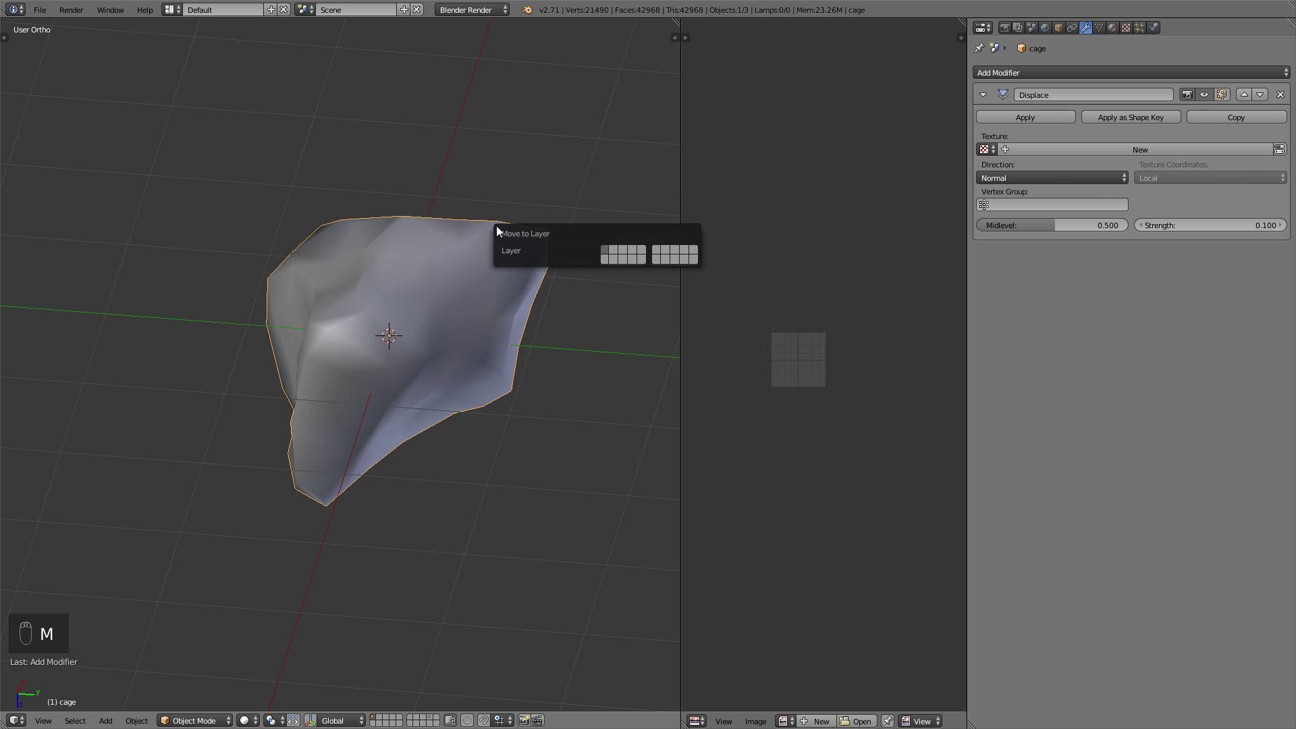
{"action": "key", "text": "2"}
{"action": "key", "text": "2"}
{"action": "key", "text": "a"}
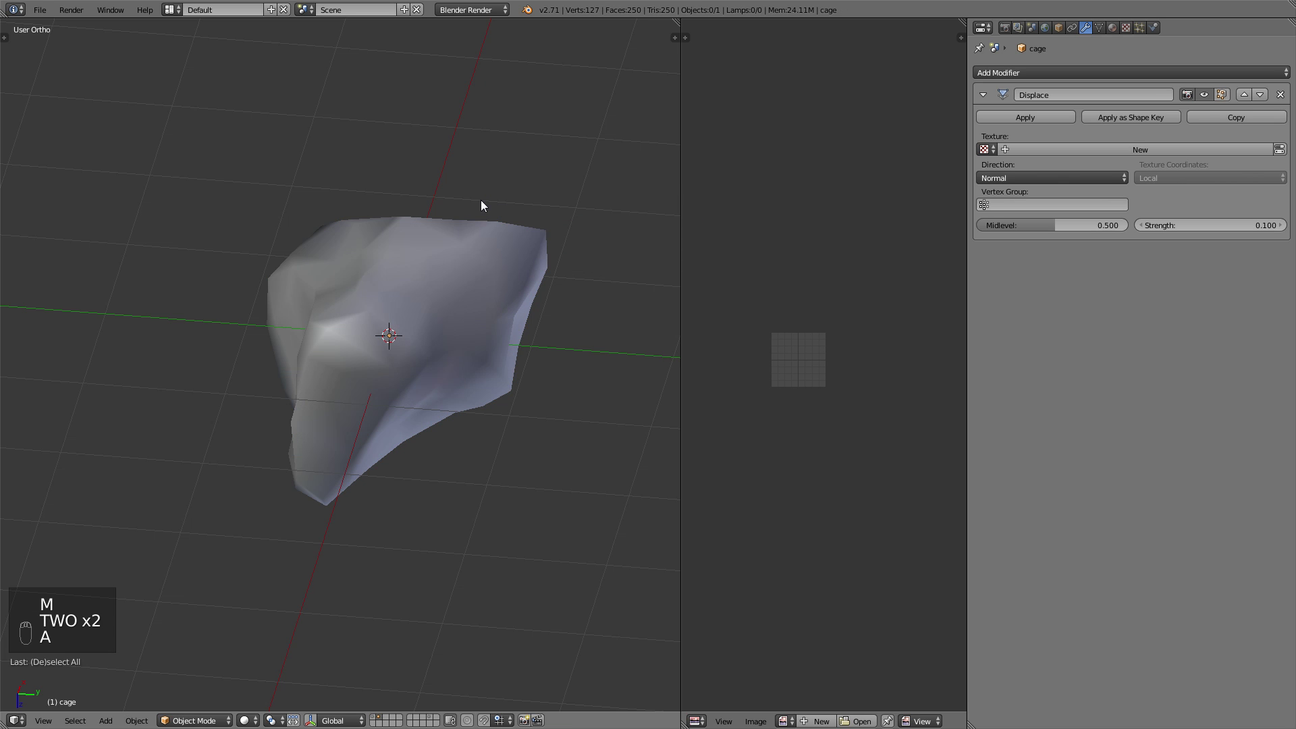
{"action": "key", "text": "1"}
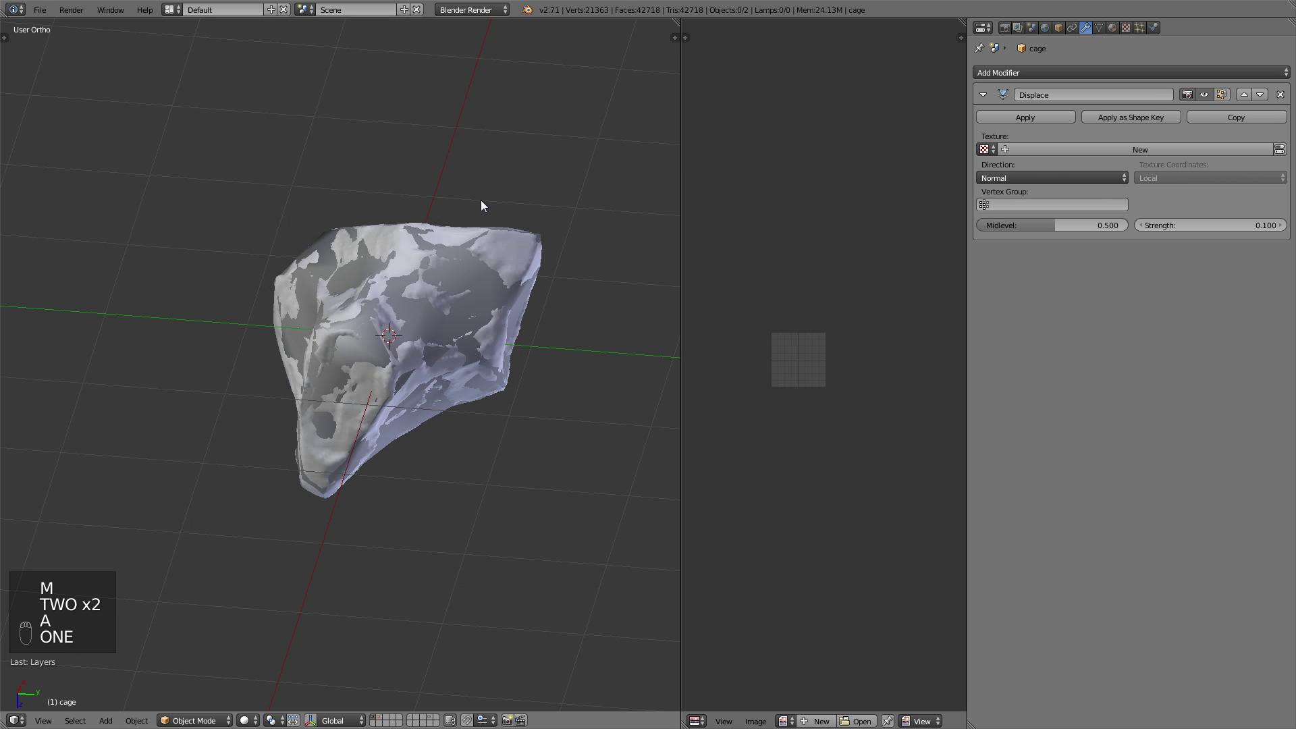
Move the low-poly rock along the X axis, clear of the high-poly rock.
{"action": "right_click", "coordinate": [471, 251]}
{"action": "key", "text": "g"}
{"action": "key", "text": "x"}
{"action": "left_click", "coordinate": [226, 405]}
Mark a closed loop of edges around the low-poly rock as a seam that divides it into two parts.
{"action": "middle_click_drag", "start_coordinate": [225, 405], "coordinate": [338, 223]}
{"action": "key", "text": "Tab"}
{"action": "key", "text": "ctrl+Tab"}
{"action": "left_click", "coordinate": [362, 317]}
{"action": "key", "text": "a"}
{"action": "middle_click_drag", "start_coordinate": [362, 317], "coordinate": [347, 395]}
{"action": "right_click", "coordinate": [348, 395]}
{"action": "right_click", "coordinate": [355, 355], "text": "shift"}
{"action": "right_click", "coordinate": [370, 453], "text": "shift"}
{"action": "middle_click_drag", "start_coordinate": [418, 497], "coordinate": [390, 394]}
{"action": "right_click", "coordinate": [375, 444], "text": "shift"}
{"action": "right_click", "coordinate": [371, 484], "text": "shift"}
{"action": "right_click", "coordinate": [364, 522], "text": "shift"}
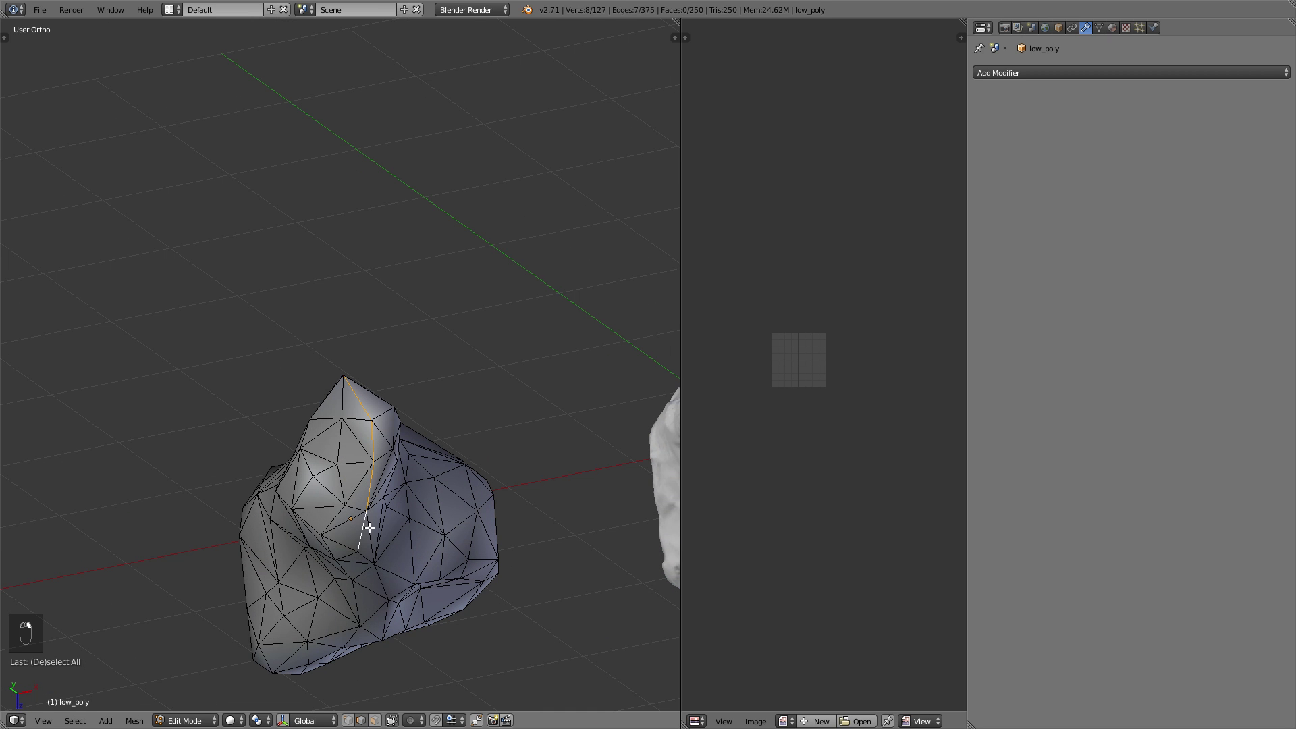
{"action": "key", "text": "ctrl+z"}
{"action": "right_click", "coordinate": [369, 530], "text": "shift"}
{"action": "right_click", "coordinate": [387, 580], "text": "shift"}
{"action": "middle_click_drag", "start_coordinate": [406, 611], "coordinate": [341, 385]}
{"action": "right_click", "coordinate": [335, 402], "text": "shift"}
{"action": "right_click", "coordinate": [331, 441], "text": "shift"}
{"action": "middle_click_drag", "start_coordinate": [332, 442], "coordinate": [370, 340]}
{"action": "right_click", "coordinate": [375, 346], "text": "shift"}
{"action": "right_click", "coordinate": [389, 372], "text": "shift"}
{"action": "middle_click_drag", "start_coordinate": [404, 396], "coordinate": [236, 295]}
{"action": "right_click", "coordinate": [233, 294], "text": "shift"}
{"action": "right_click", "coordinate": [216, 317], "text": "shift"}
{"action": "middle_click_drag", "start_coordinate": [263, 337], "coordinate": [323, 274]}
{"action": "right_click", "coordinate": [324, 267], "text": "shift"}
{"action": "right_click", "coordinate": [309, 323], "text": "shift"}
{"action": "right_click", "coordinate": [294, 350], "text": "shift"}
{"action": "middle_click_drag", "start_coordinate": [297, 366], "coordinate": [346, 286]}
{"action": "right_click", "coordinate": [315, 295], "text": "shift"}
{"action": "right_click", "coordinate": [321, 340], "text": "shift"}
{"action": "right_click", "coordinate": [320, 383], "text": "shift"}
{"action": "middle_click_drag", "start_coordinate": [326, 400], "coordinate": [281, 331]}
{"action": "right_click", "coordinate": [281, 331], "text": "shift"}
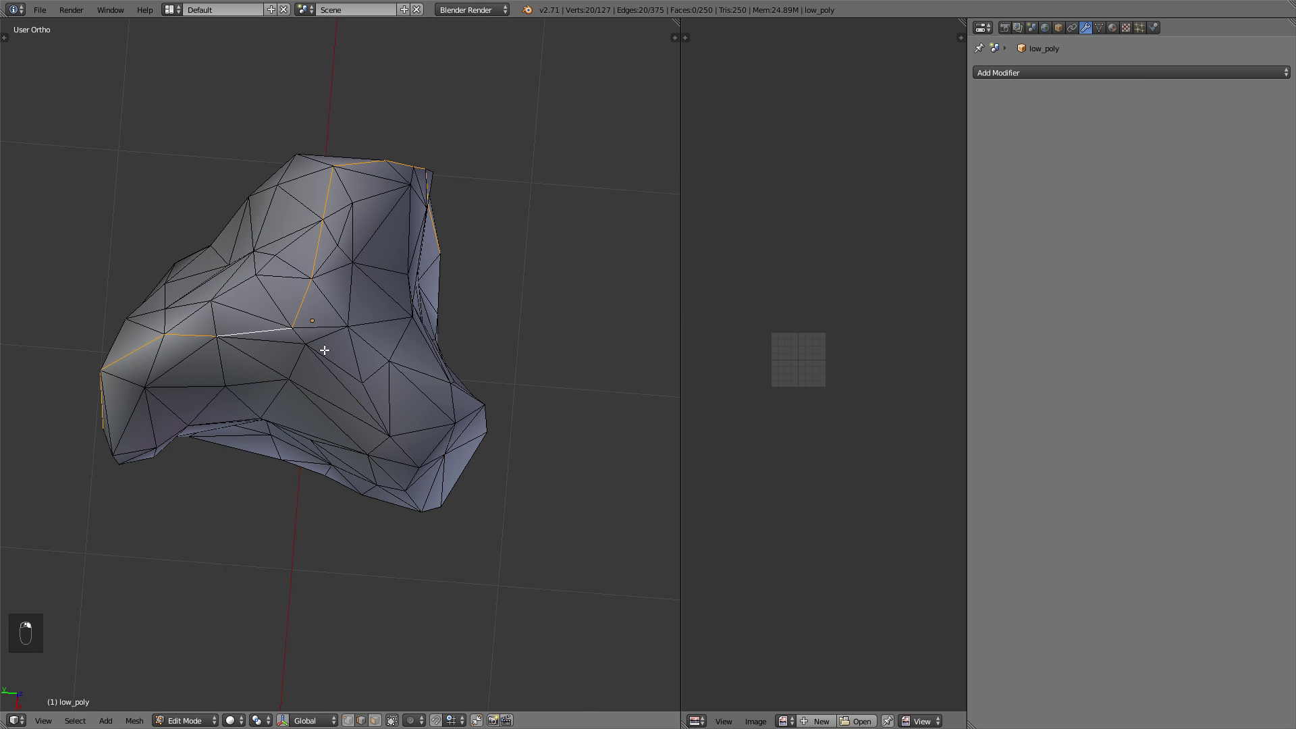
{"action": "key", "text": "ctrl+e"}
{"action": "left_click", "coordinate": [320, 427]}
Unwrap the entire low-poly mesh along its seams and frame the resulting UV islands.
{"action": "key", "text": "a"}
{"action": "key", "text": "a"}
{"action": "key", "text": "a"}
{"action": "key", "text": "u"}
{"action": "left_click", "coordinate": [376, 392]}
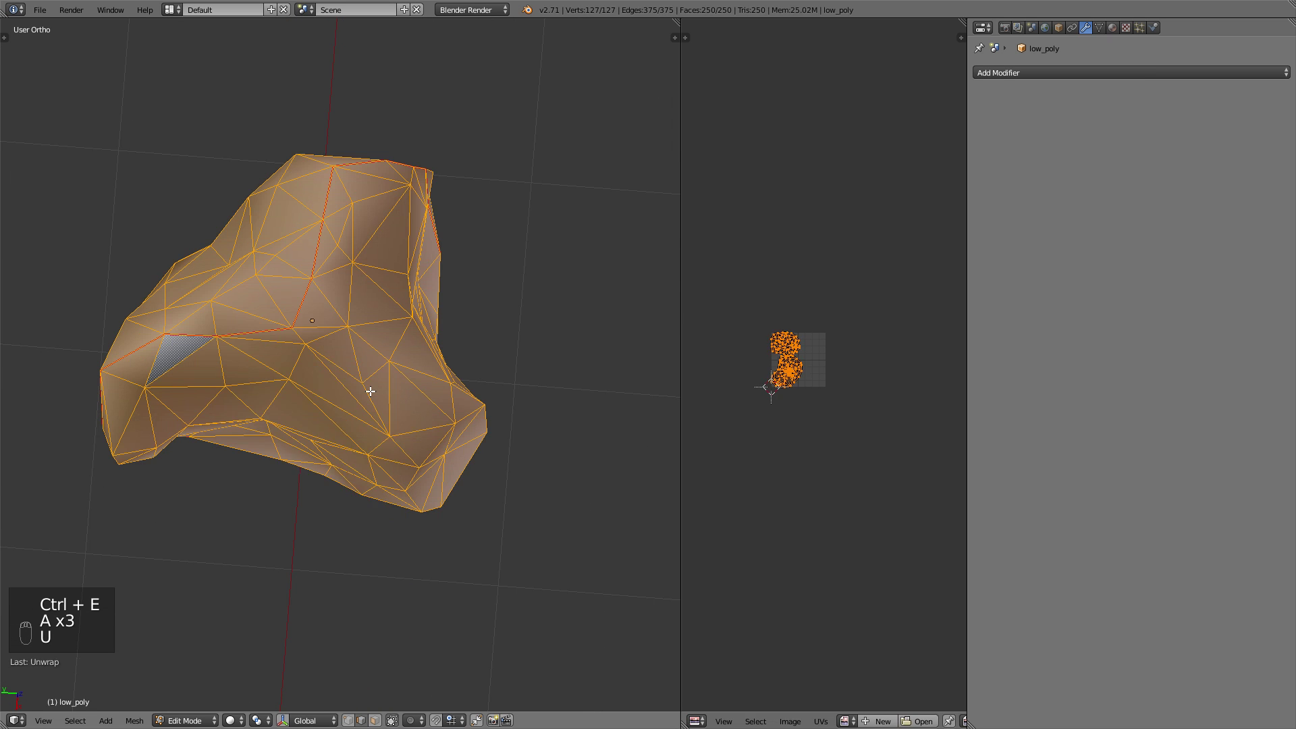
{"action": "scroll", "coordinate": [800, 375], "scroll_direction": "up", "scroll_amount": 5}
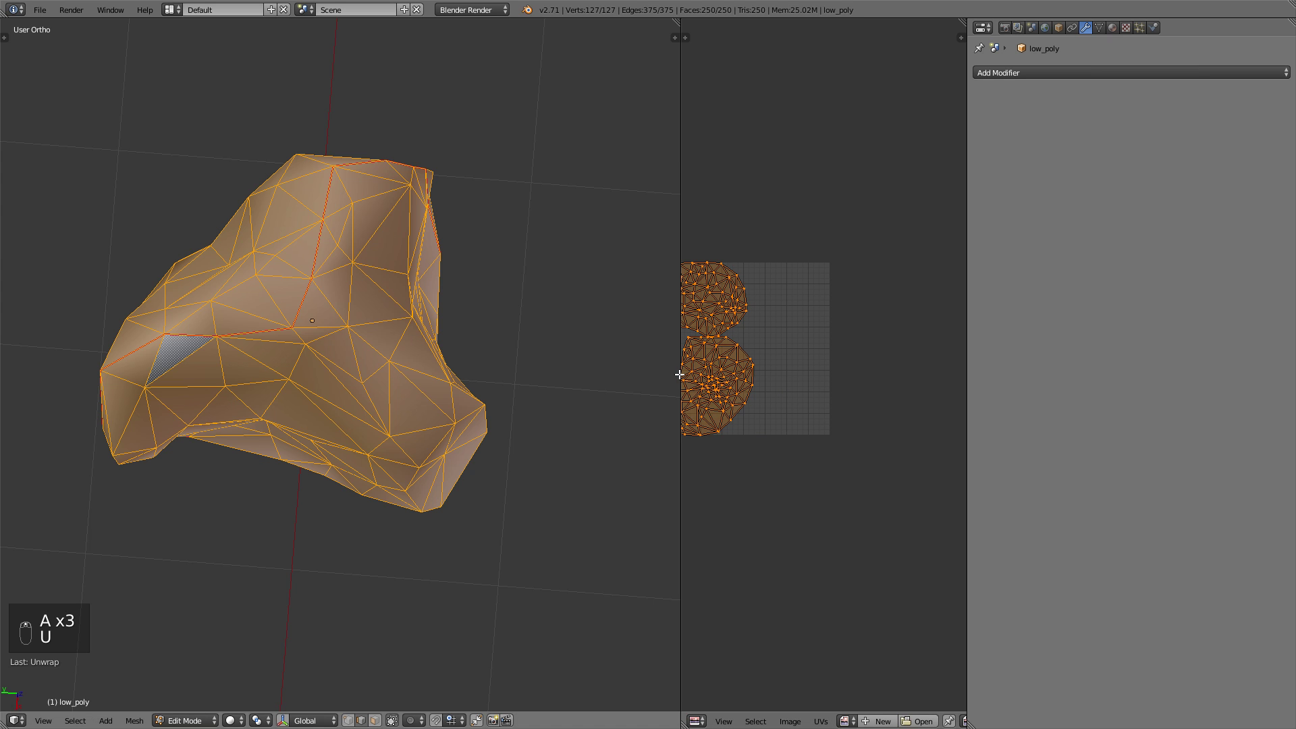
{"action": "scroll", "coordinate": [848, 379], "scroll_direction": "up", "scroll_amount": 4}
{"action": "middle_click_drag", "start_coordinate": [863, 397], "coordinate": [757, 390]}
{"action": "scroll", "coordinate": [777, 388], "scroll_direction": "down", "scroll_amount": 2}
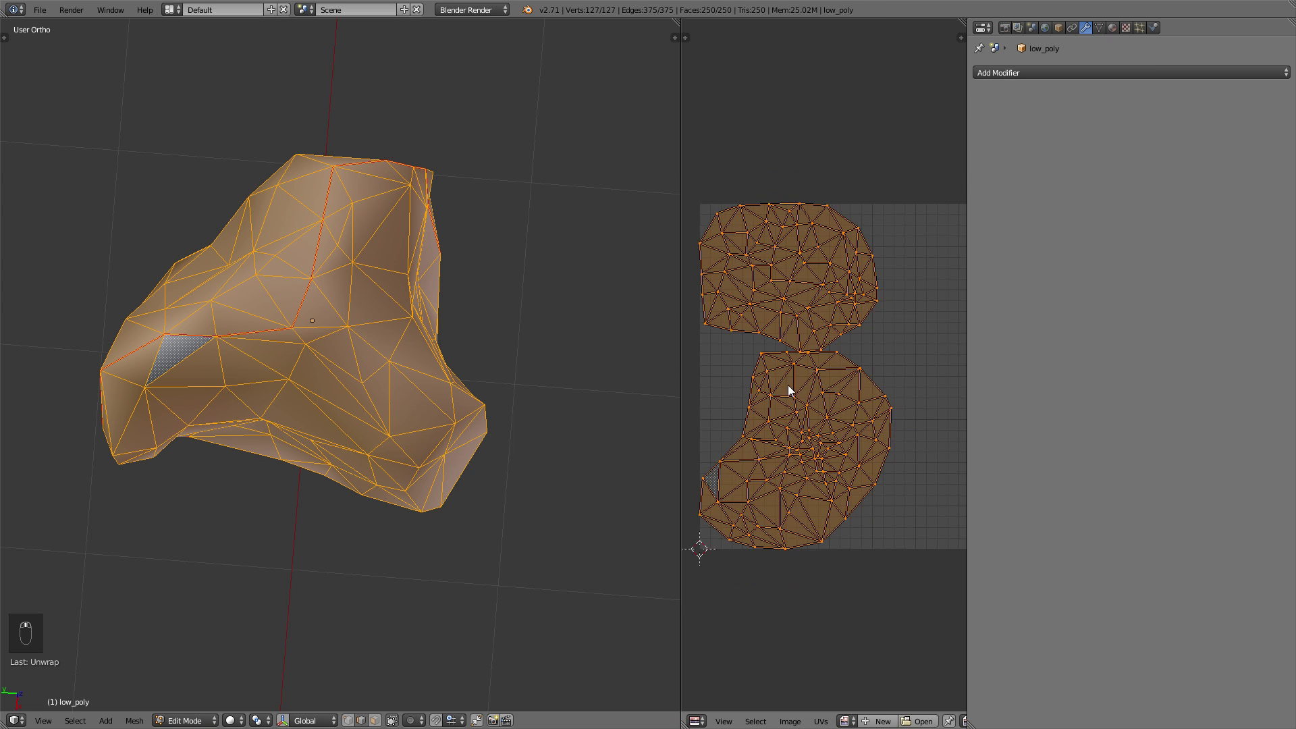
Rotate, move and scale the lower UV island to fit inside the lower part of the UV square.
{"action": "key", "text": "a"}
{"action": "key", "text": "l"}
{"action": "key", "text": "r"}
{"action": "key", "text": "g"}
{"action": "key", "text": "r"}
{"action": "key", "text": "g"}
{"action": "left_click", "coordinate": [905, 444]}
{"action": "key", "text": "s"}
{"action": "key", "text": "g"}
{"action": "left_click", "coordinate": [909, 458]}
Move and scale the upper UV island so it fits inside the UV square without overlapping the lower one.
{"action": "key", "text": "a"}
{"action": "key", "text": "l"}
{"action": "key", "text": "g"}
{"action": "left_click", "coordinate": [852, 364]}
{"action": "key", "text": "s"}
{"action": "left_click", "coordinate": [857, 372]}
{"action": "key", "text": "g"}
{"action": "left_click", "coordinate": [846, 368]}
{"action": "key", "text": "s"}
{"action": "left_click", "coordinate": [845, 367]}
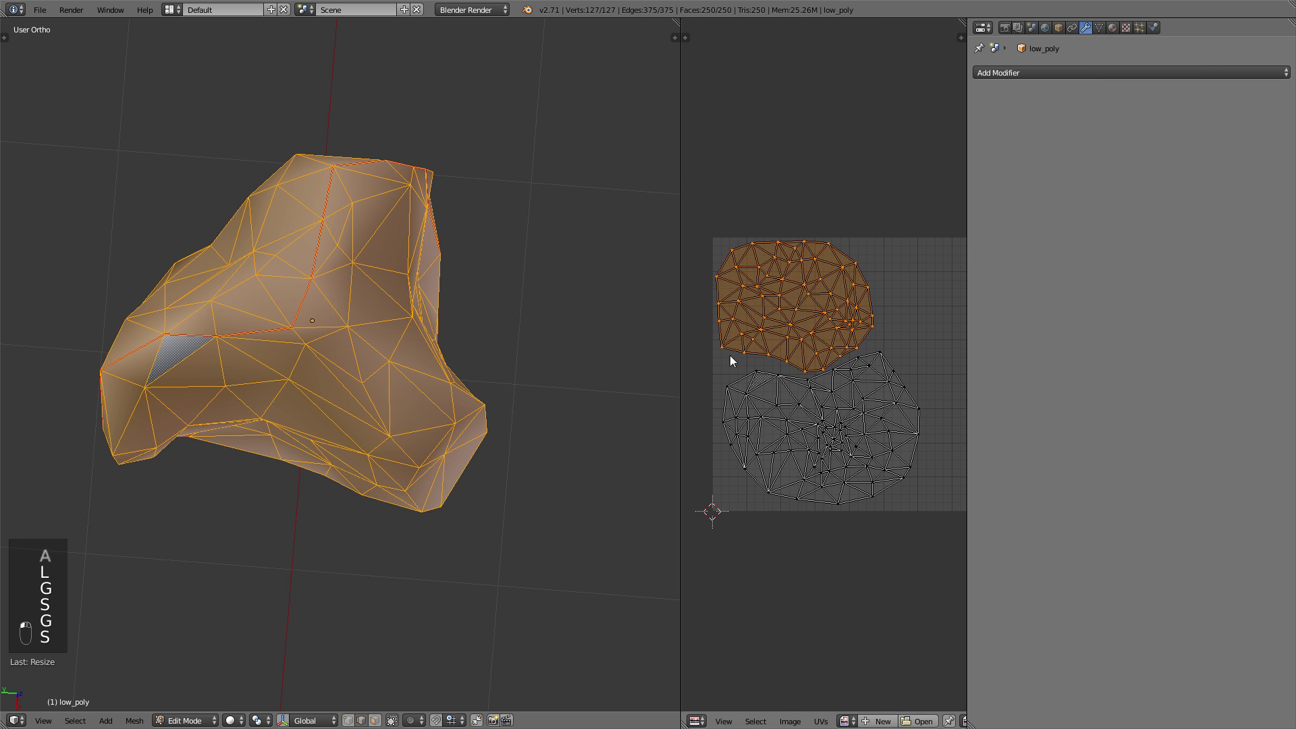
Leave Edit Mode and create a blank 1024 × 1024 px image named Normal_Map_Bake.
{"action": "key", "text": "Tab"}
{"action": "scroll", "coordinate": [412, 324], "scroll_direction": "down", "scroll_amount": 2}
{"action": "scroll", "coordinate": [391, 345], "scroll_direction": "down", "scroll_amount": 3}
{"action": "middle_click_drag", "start_coordinate": [411, 323], "coordinate": [509, 265]}
{"action": "left_click", "coordinate": [821, 721]}
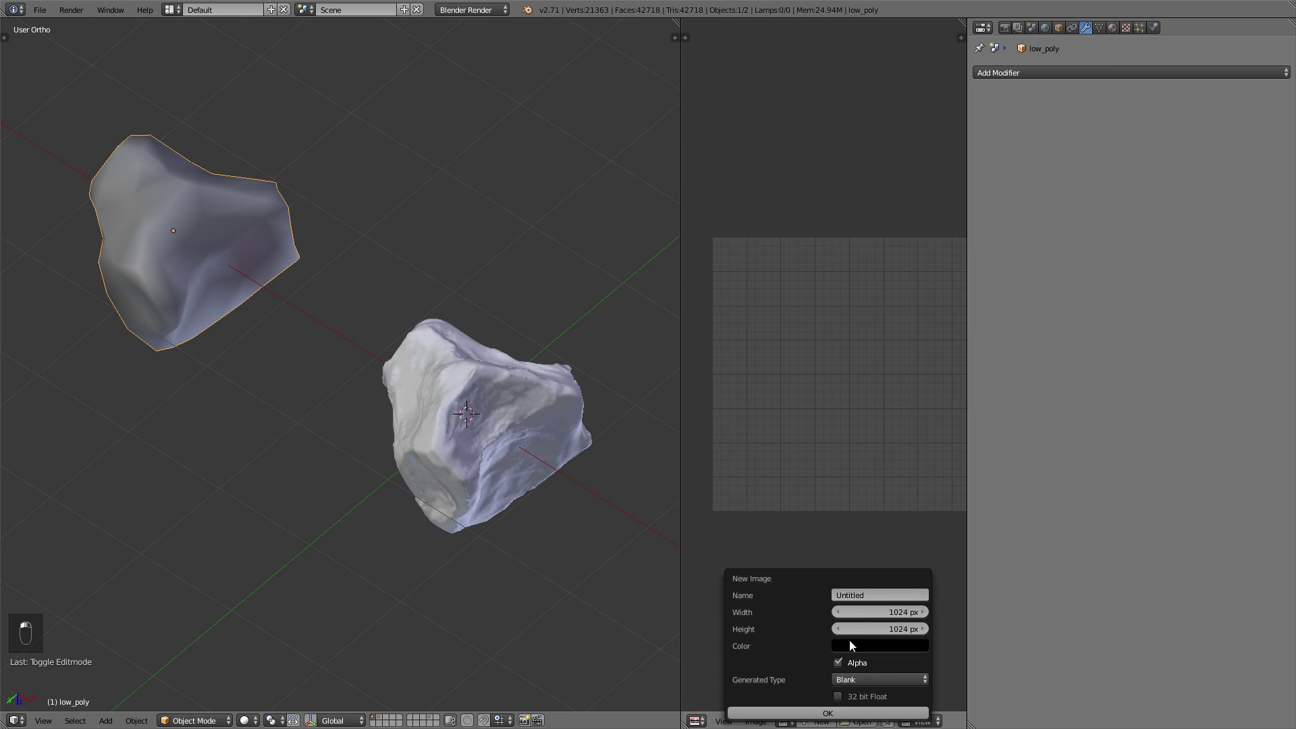
{"action": "type", "text": "Normal_Map_Bake"}
{"action": "key", "text": "Return"}
{"action": "left_click", "coordinate": [828, 713]}
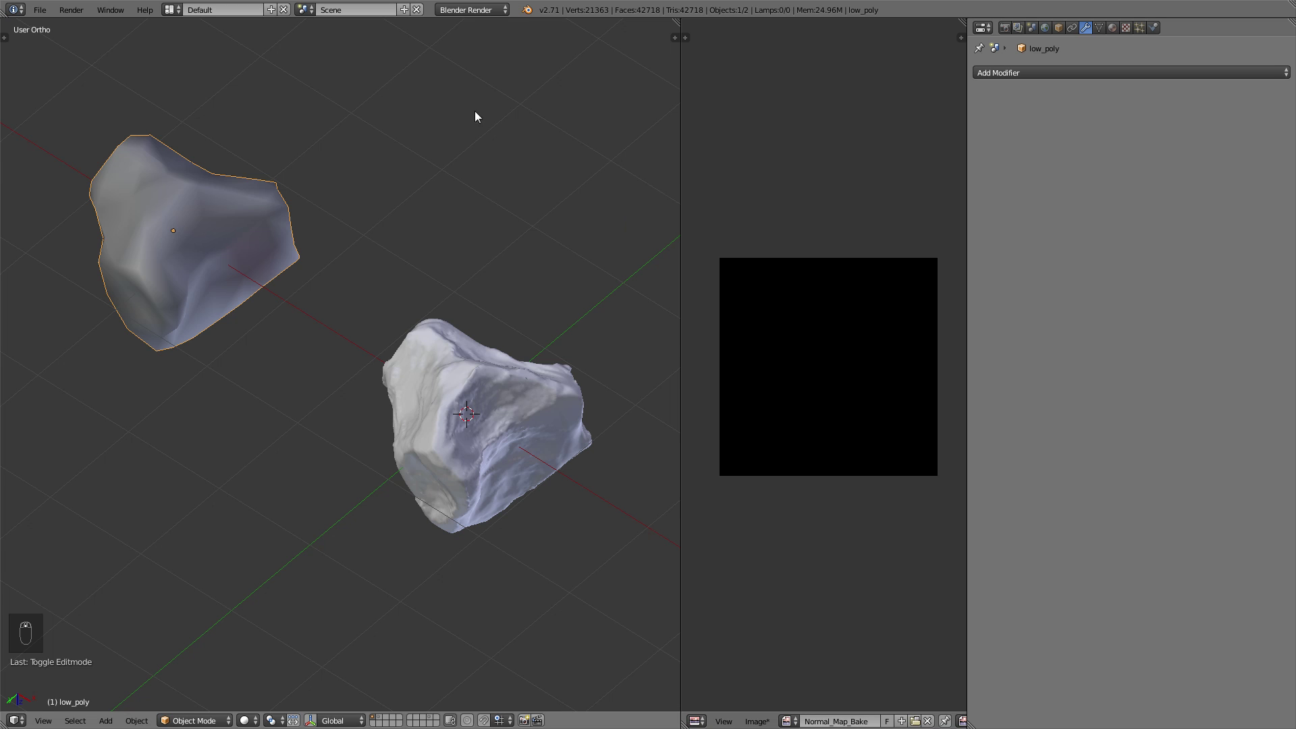
Switch the render engine to Cycles Render and show the render and bake settings.
{"action": "left_click", "coordinate": [466, 10]}
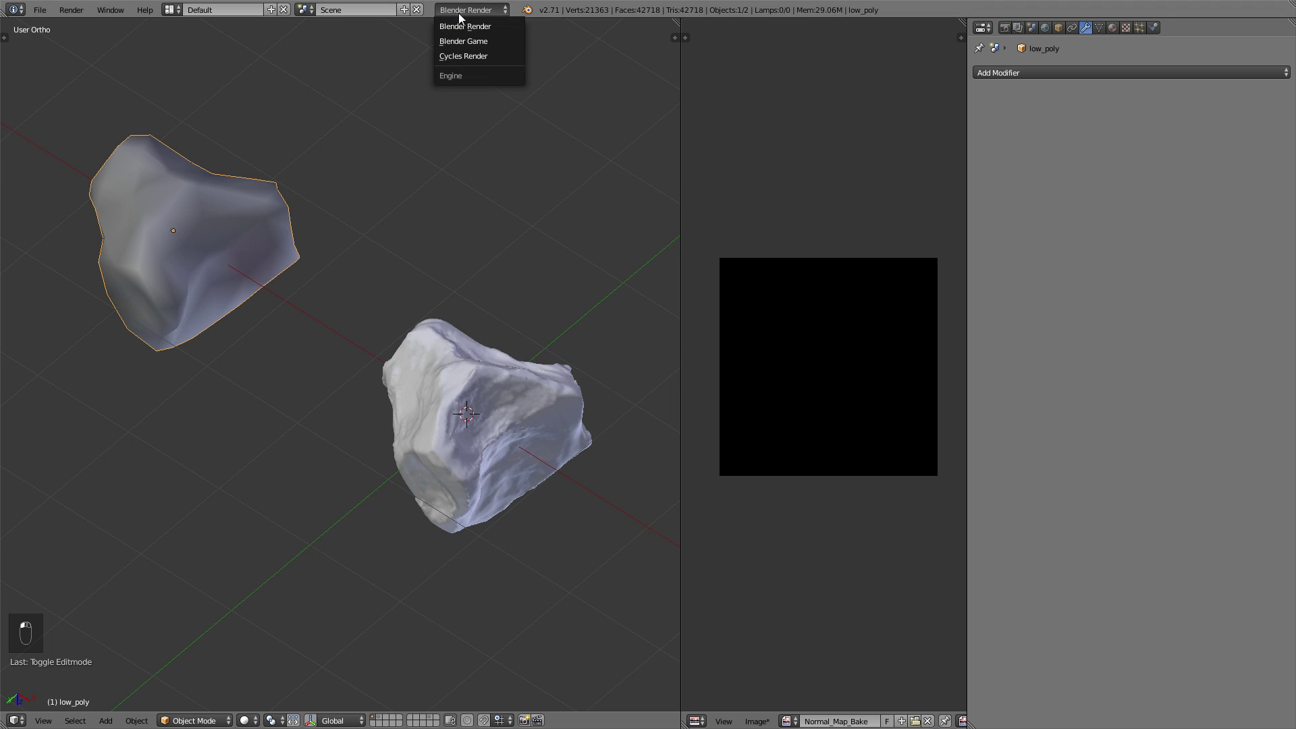
{"action": "left_click", "coordinate": [455, 59]}
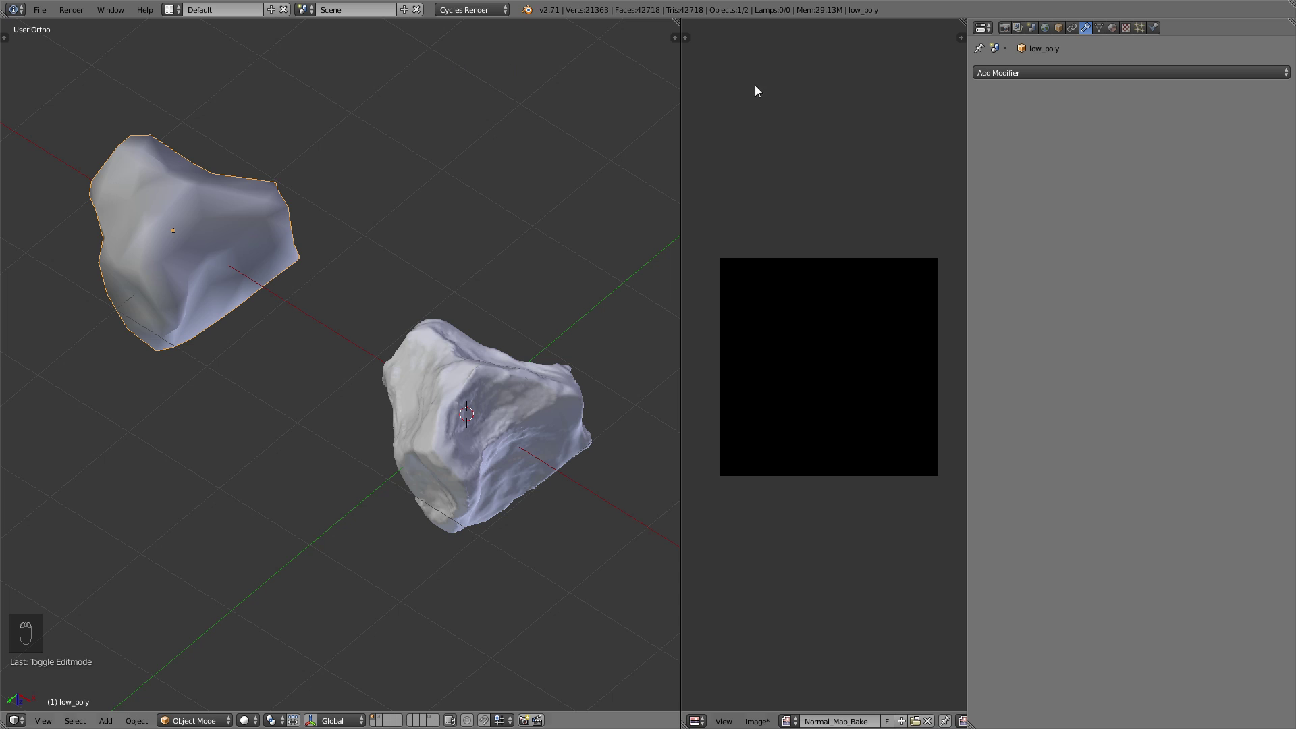
{"action": "left_click", "coordinate": [1004, 29]}
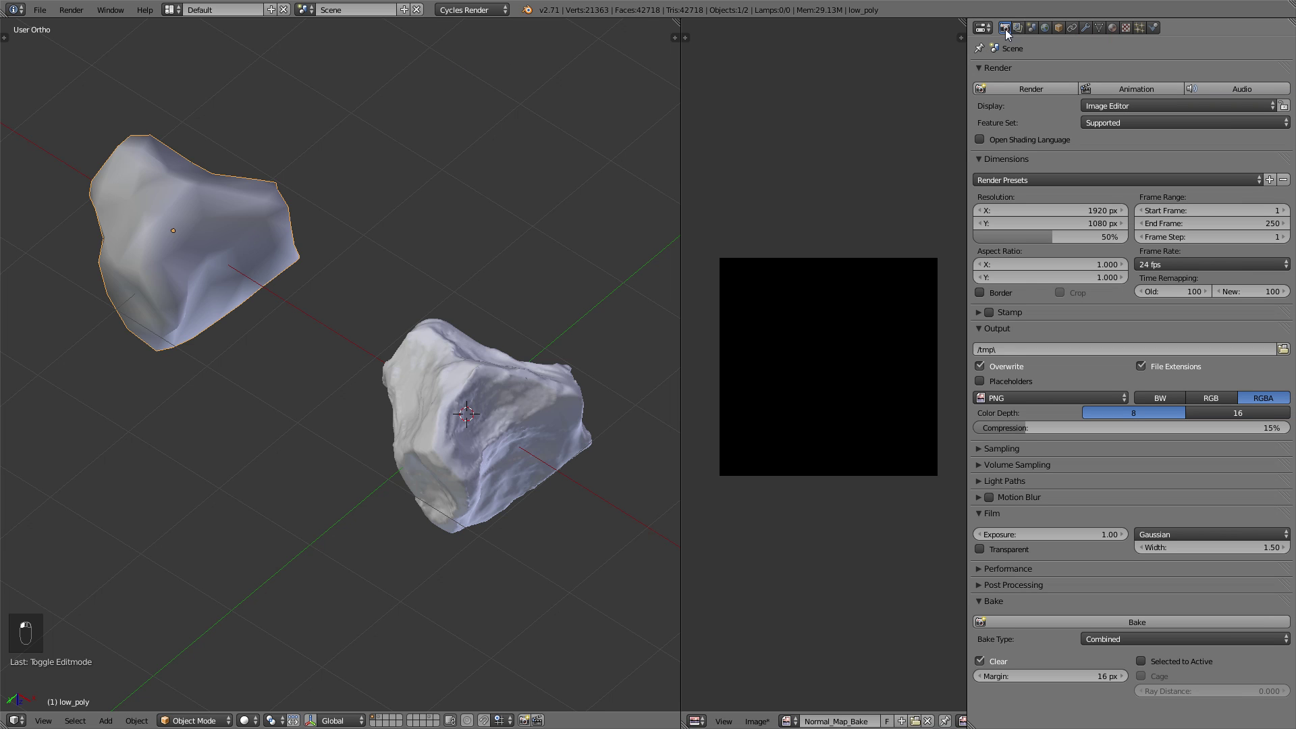
Give the low-poly rock a new material whose diffuse color is an Image Texture using Normal_Map_Bake.
{"action": "left_click", "coordinate": [1118, 27]}
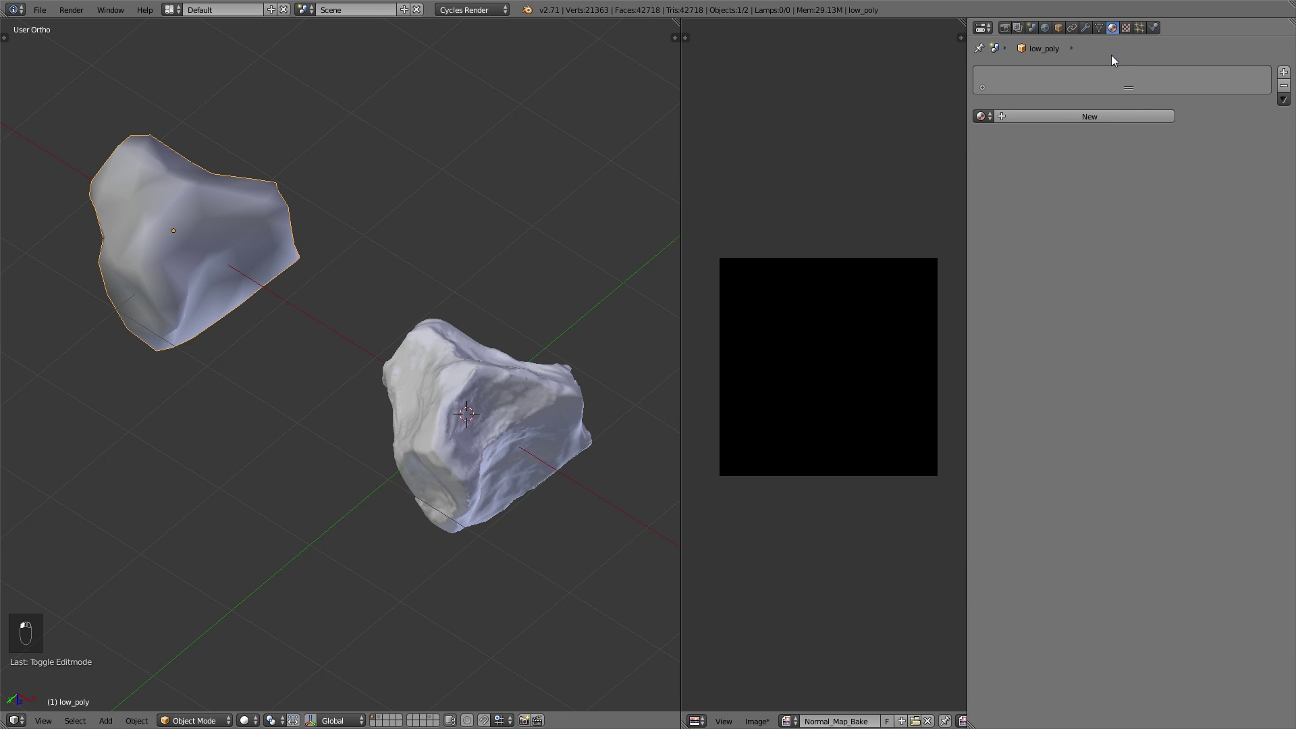
{"action": "left_click", "coordinate": [1112, 115]}
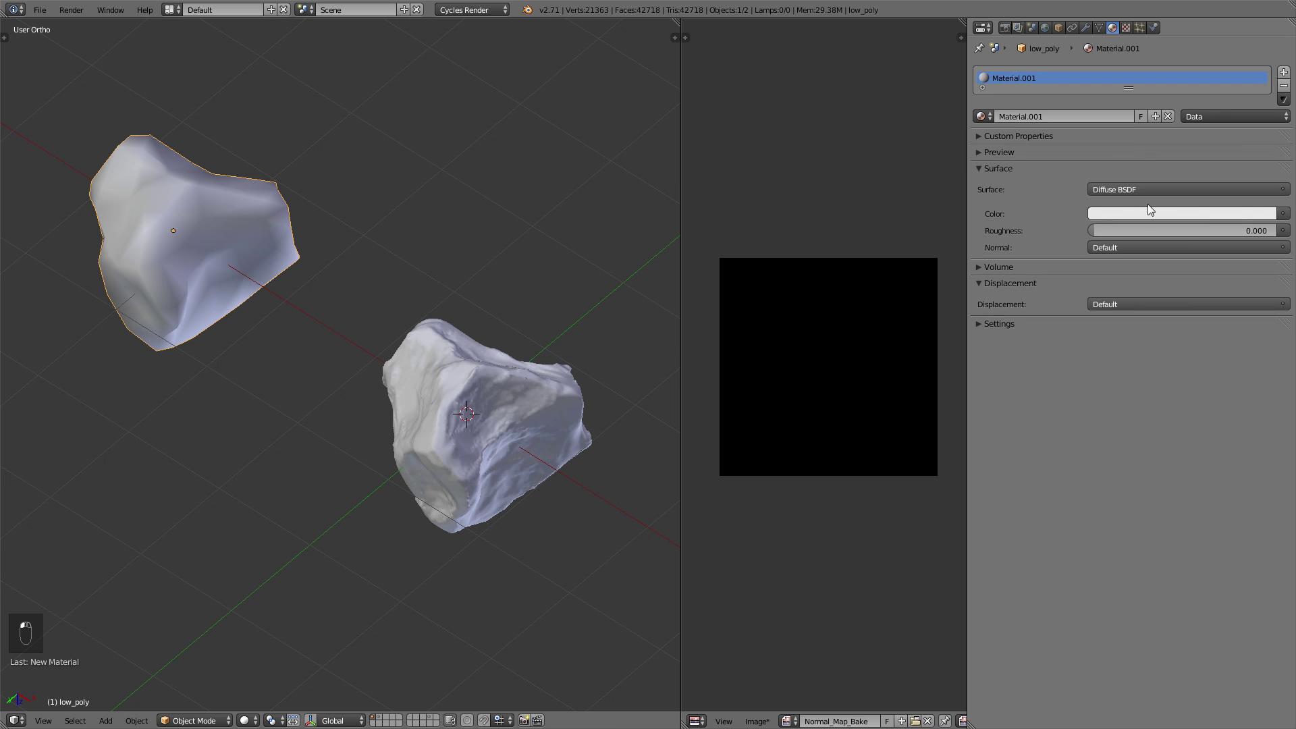
{"action": "left_click", "coordinate": [1282, 214]}
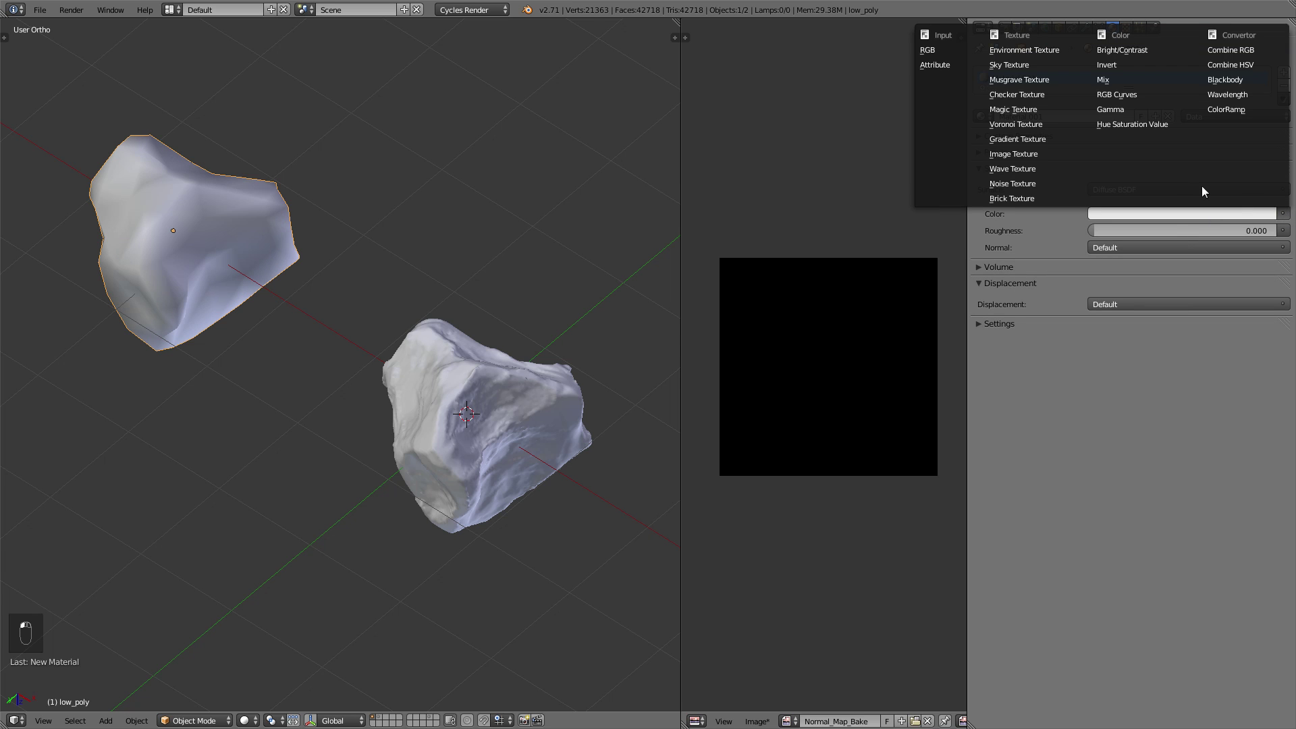
{"action": "left_click", "coordinate": [1043, 155]}
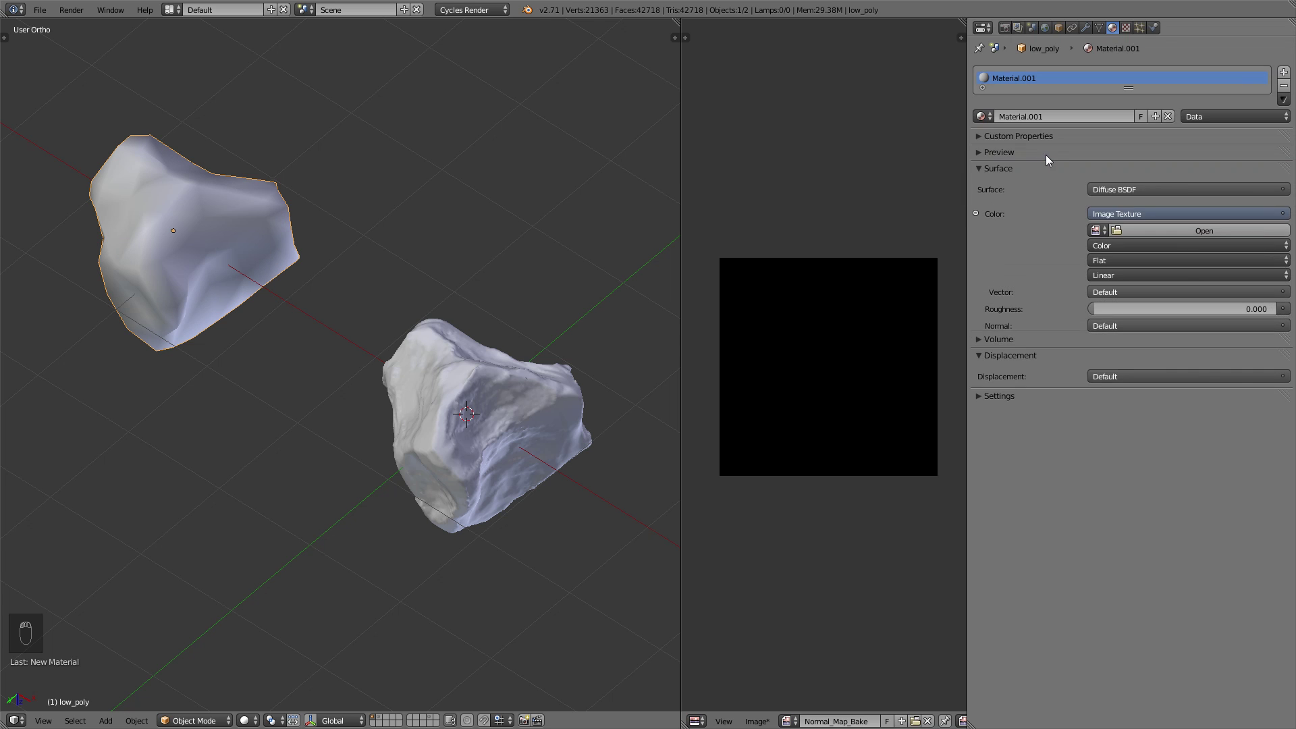
{"action": "left_click", "coordinate": [1097, 230]}
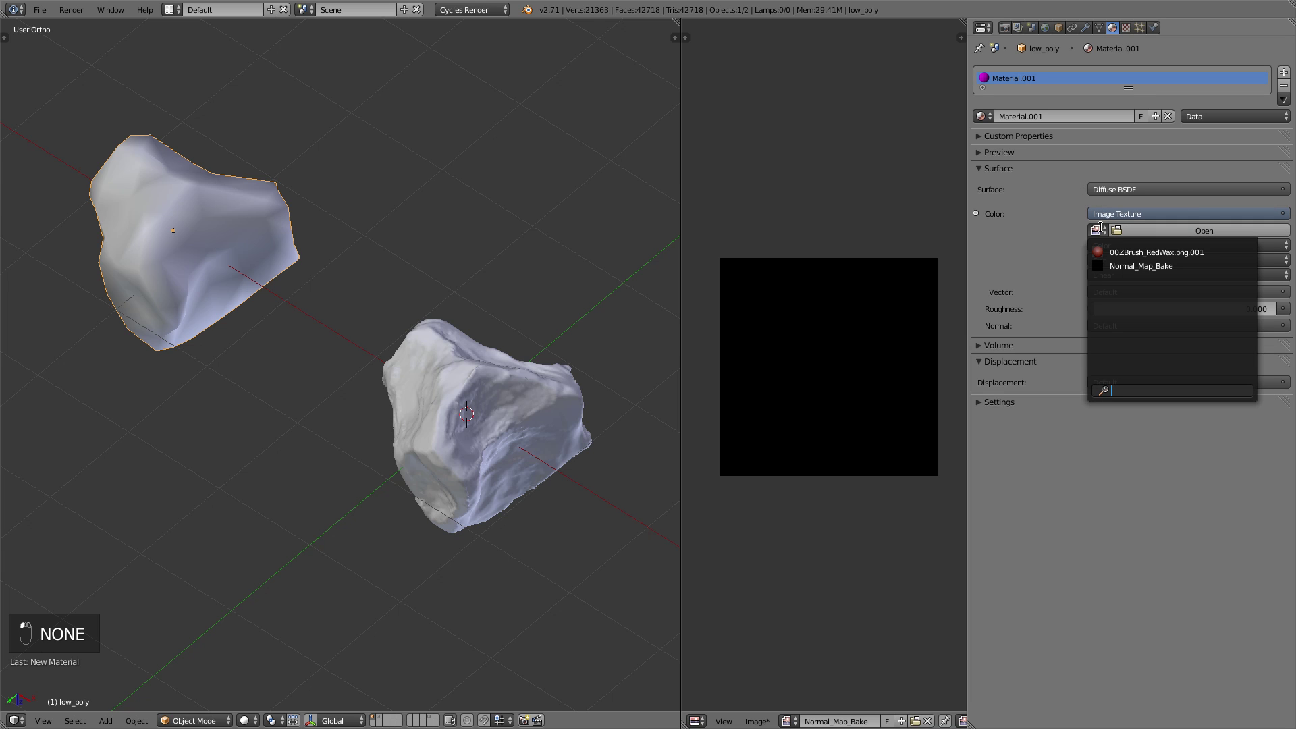
{"action": "left_click", "coordinate": [1157, 266]}
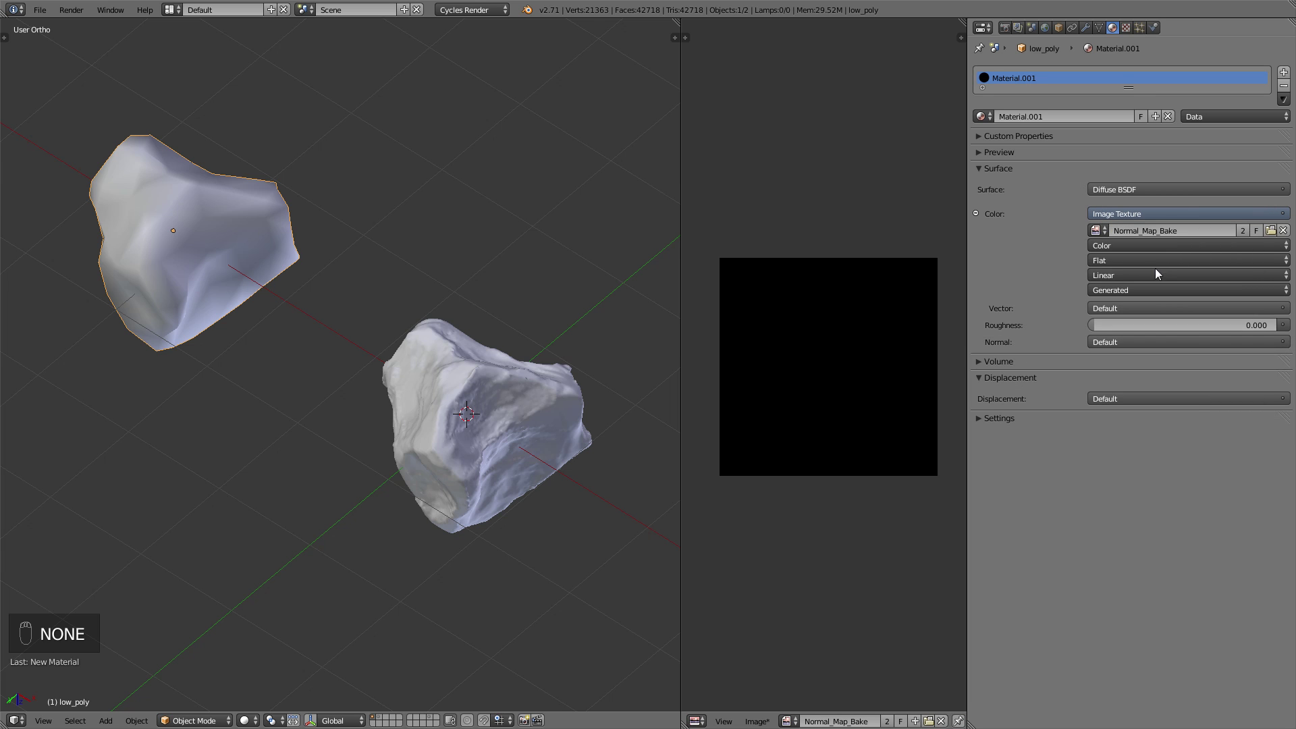
Clear the low-poly rock's location to align it with the high-poly rock again.
{"action": "key", "text": "alt+g"}
{"action": "mouse_move", "coordinate": [403, 250]}
{"action": "middle_mouse_down"}
{"action": "mouse_move", "coordinate": [482, 290]}
{"action": "mouse_move", "coordinate": [418, 230]}
{"action": "middle_mouse_up"}
{"action": "scroll", "coordinate": [418, 230], "scroll_direction": "up", "scroll_amount": 2}
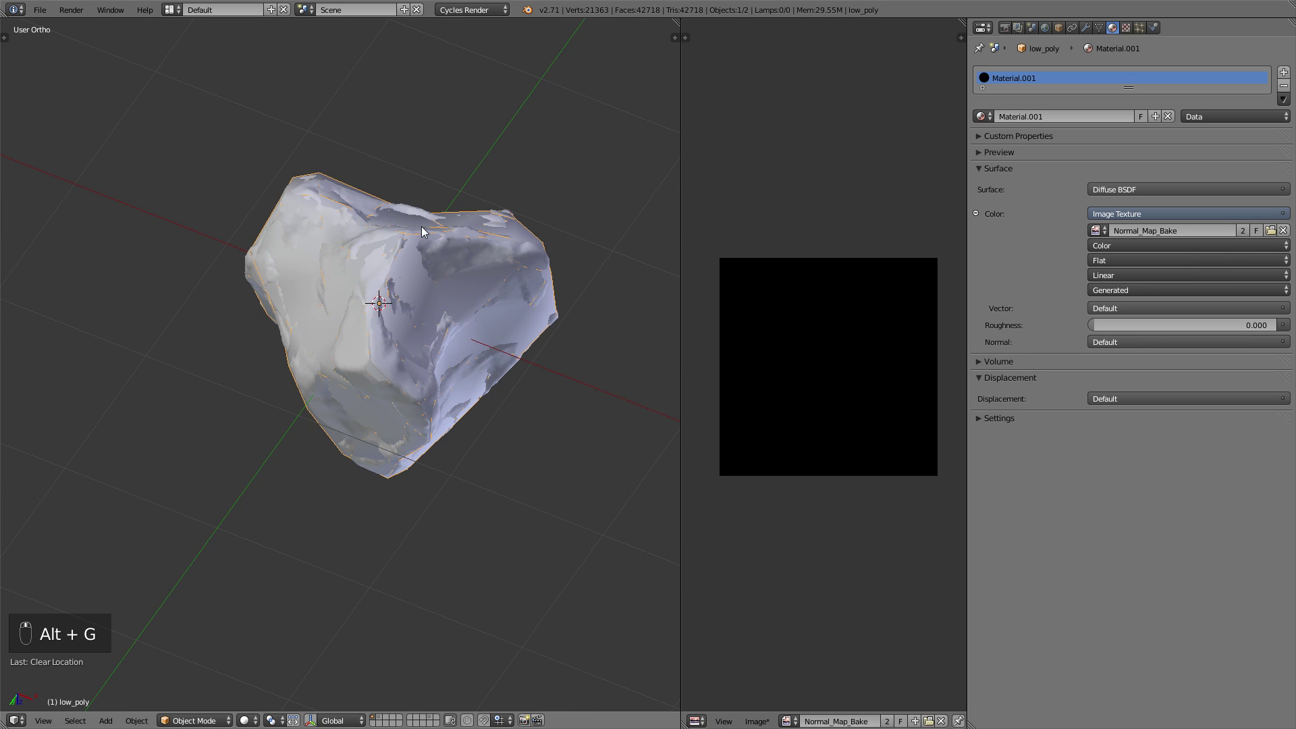
Temporarily hide the high-poly rock to pick the low-poly one, leaving both selected with the low-poly rock active.
{"action": "right_click", "coordinate": [495, 254]}
{"action": "key", "text": "h"}
{"action": "right_click", "coordinate": [492, 249]}
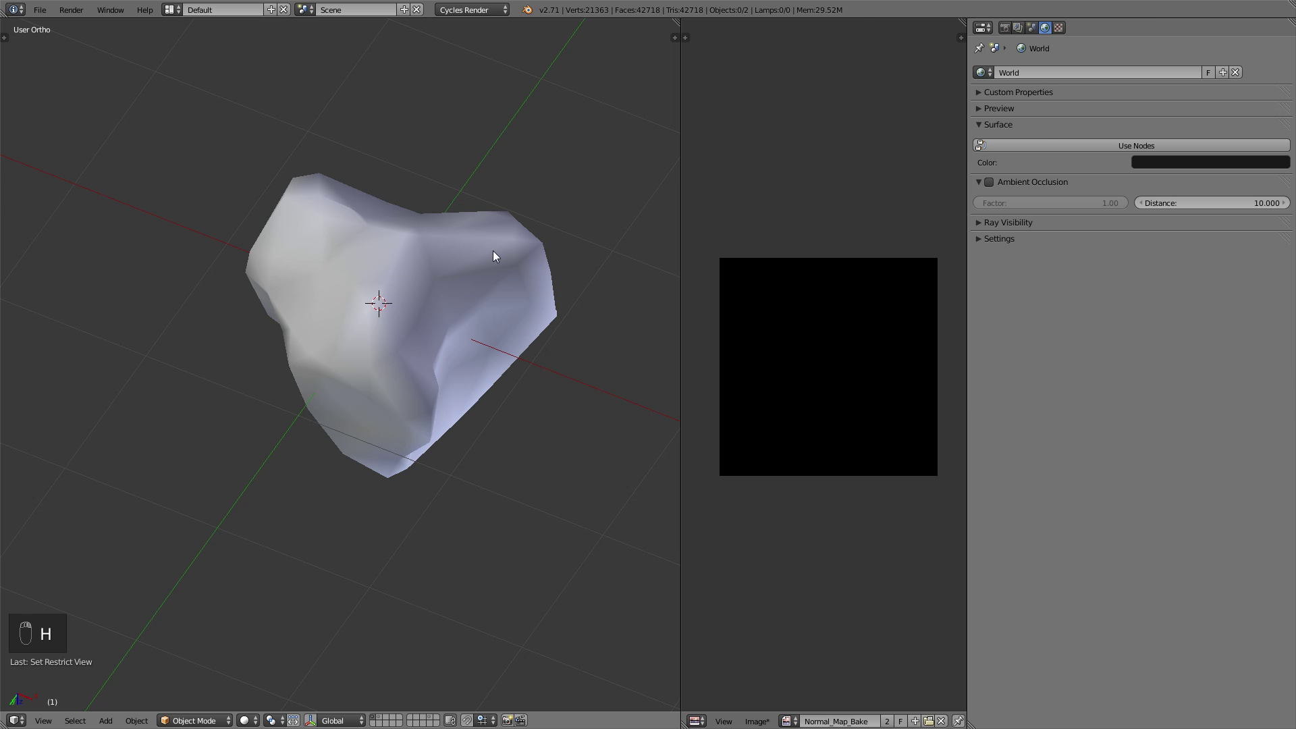
{"action": "key", "text": "alt+h"}
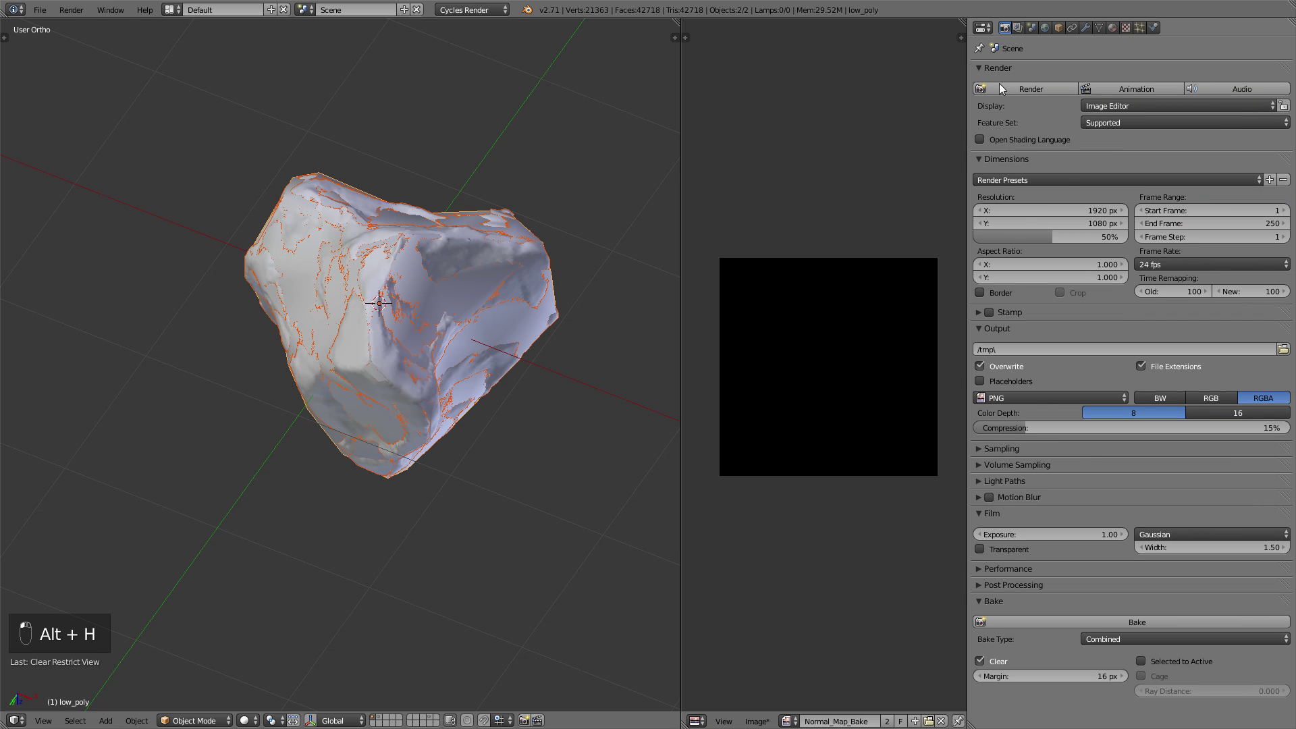
Bake a Normal map with Selected to Active and Cage enabled, using the cage object as the cage.
{"action": "left_click", "coordinate": [1127, 640]}
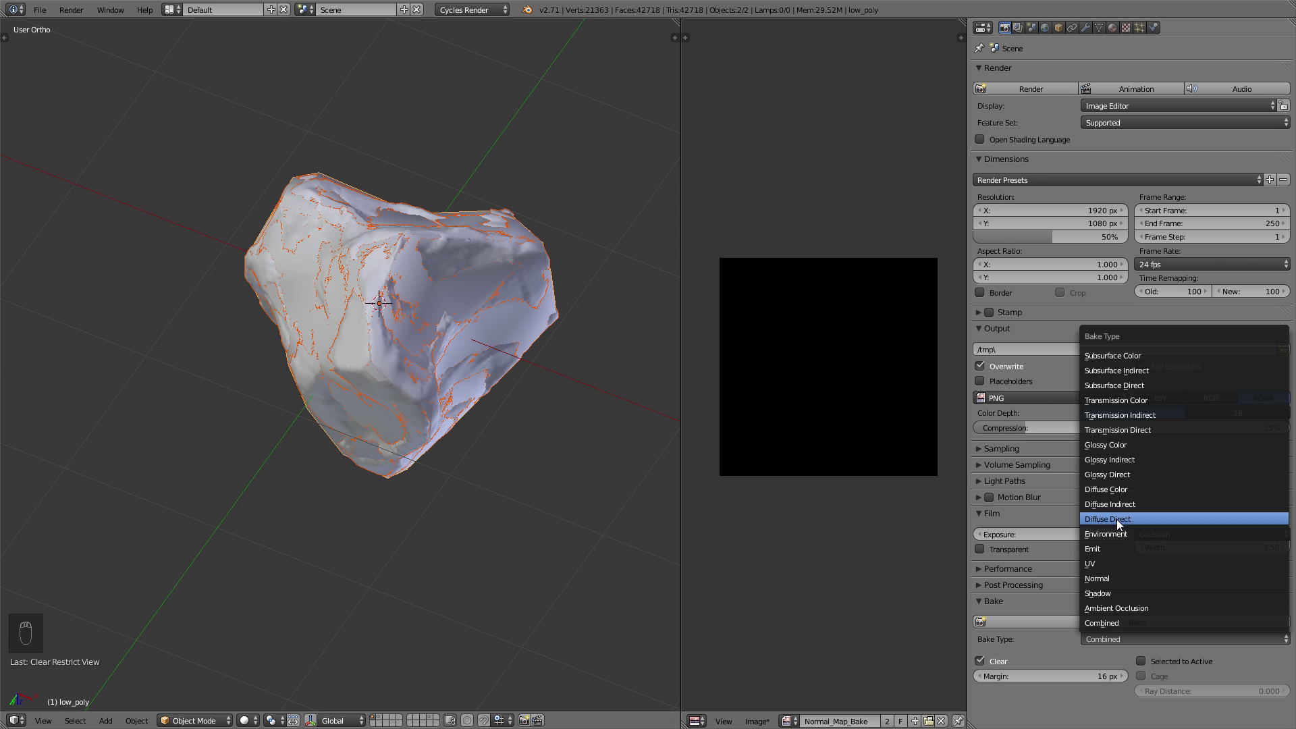
{"action": "left_click", "coordinate": [1112, 575]}
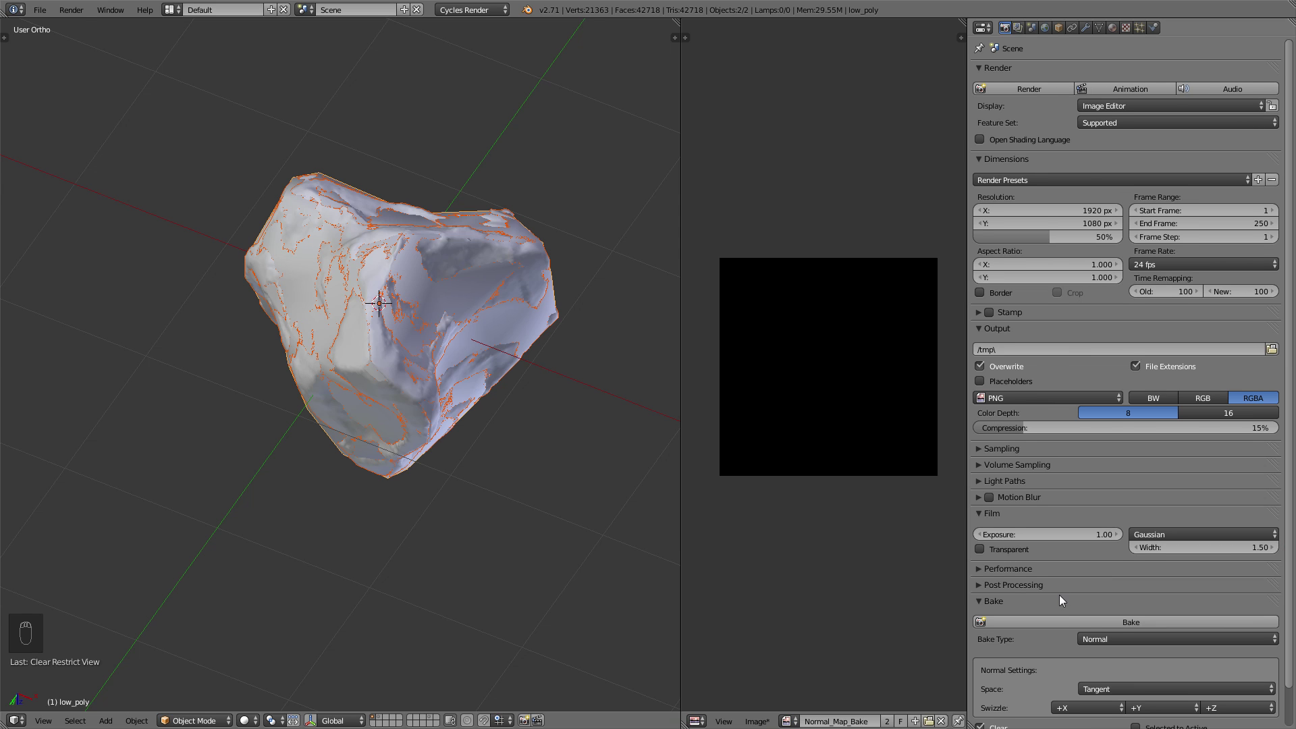
{"action": "scroll", "coordinate": [1058, 594], "scroll_direction": "down", "scroll_amount": 2}
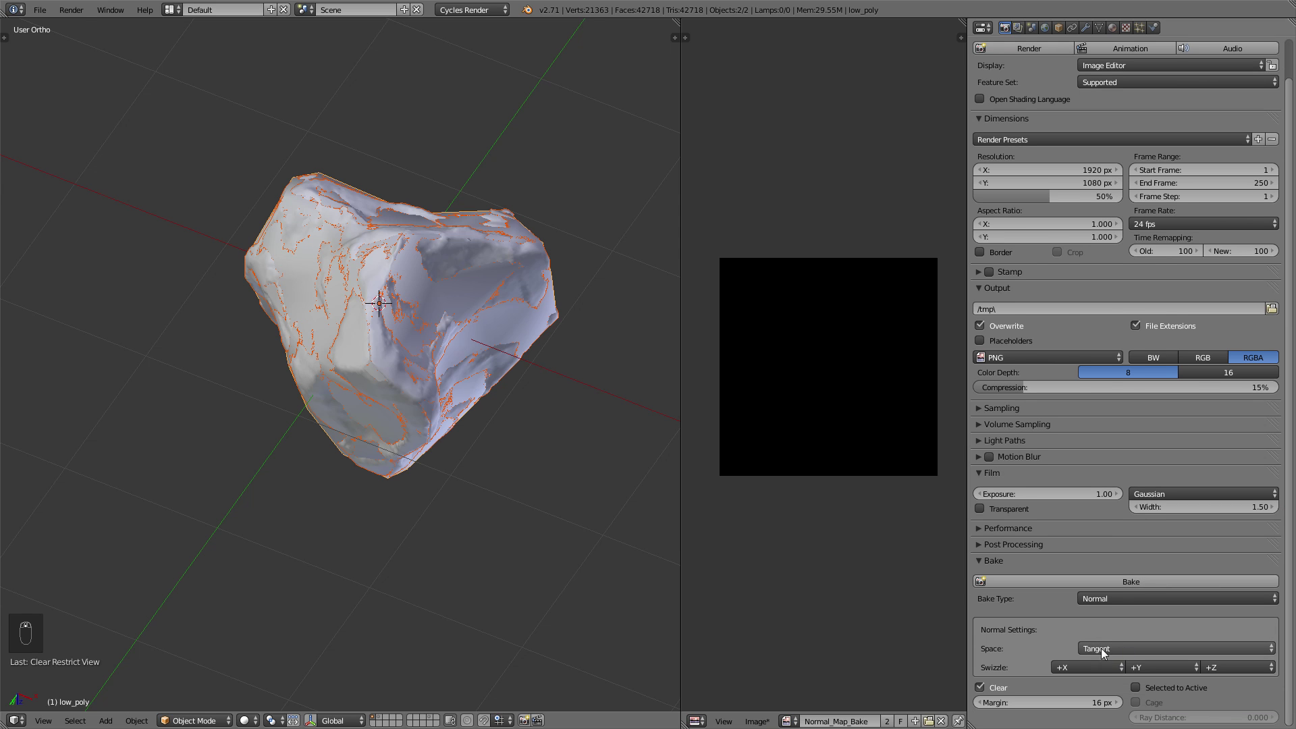
{"action": "left_click", "coordinate": [1137, 686]}
{"action": "left_click", "coordinate": [1150, 702]}
{"action": "scroll", "coordinate": [1147, 691], "scroll_direction": "down", "scroll_amount": 1}
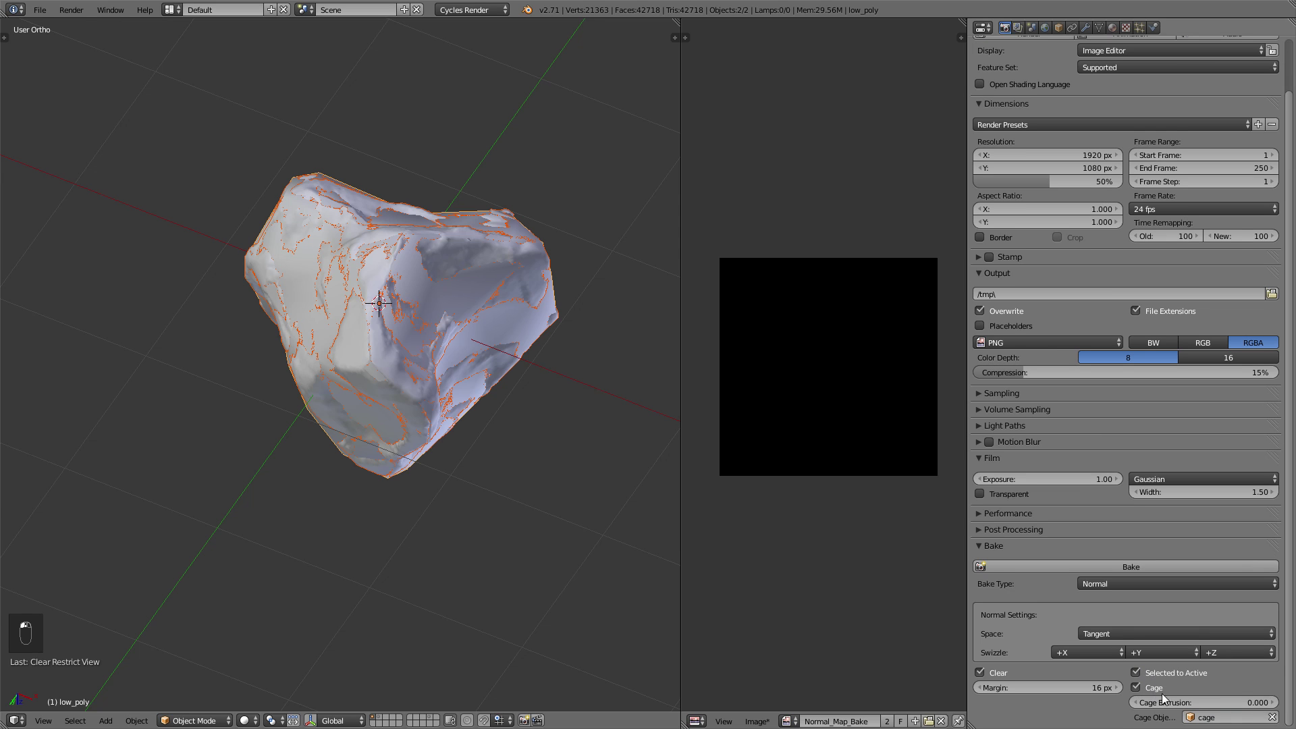
{"action": "left_click", "coordinate": [1218, 717]}
{"action": "left_click", "coordinate": [1164, 579]}
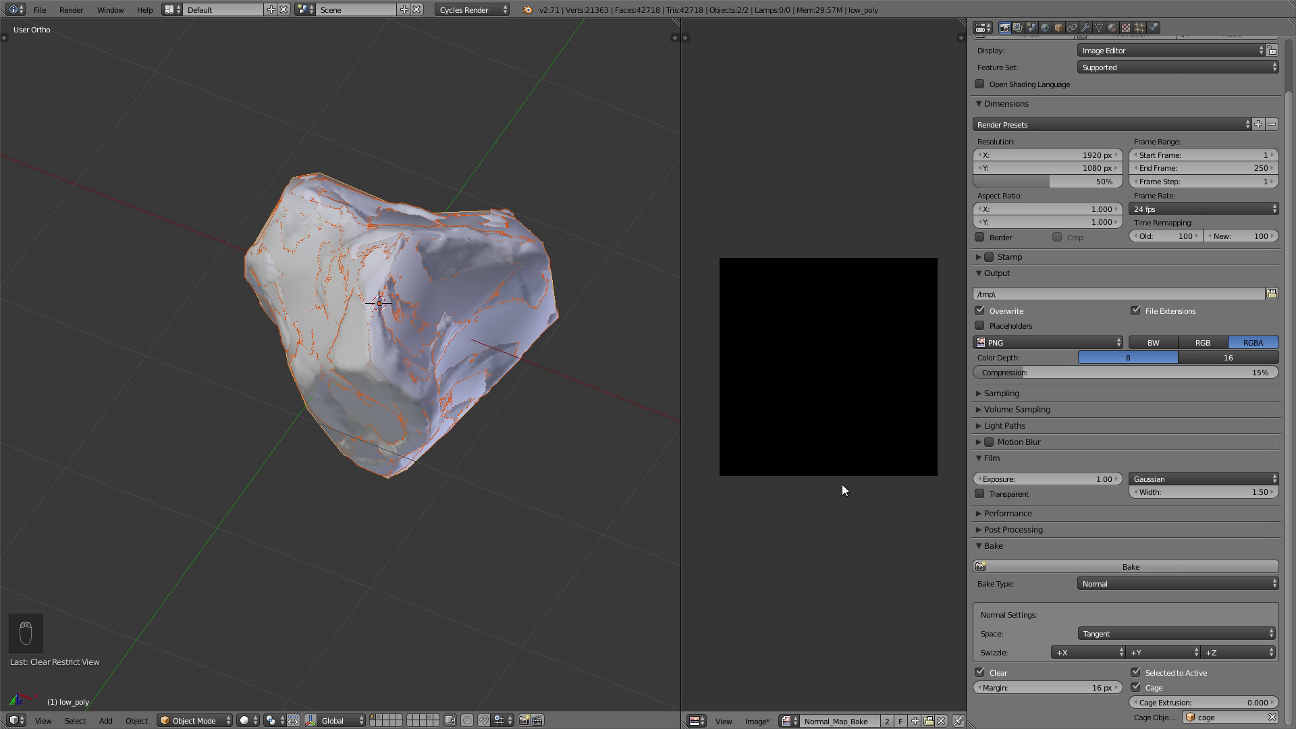
{"action": "left_click", "coordinate": [1120, 567]}
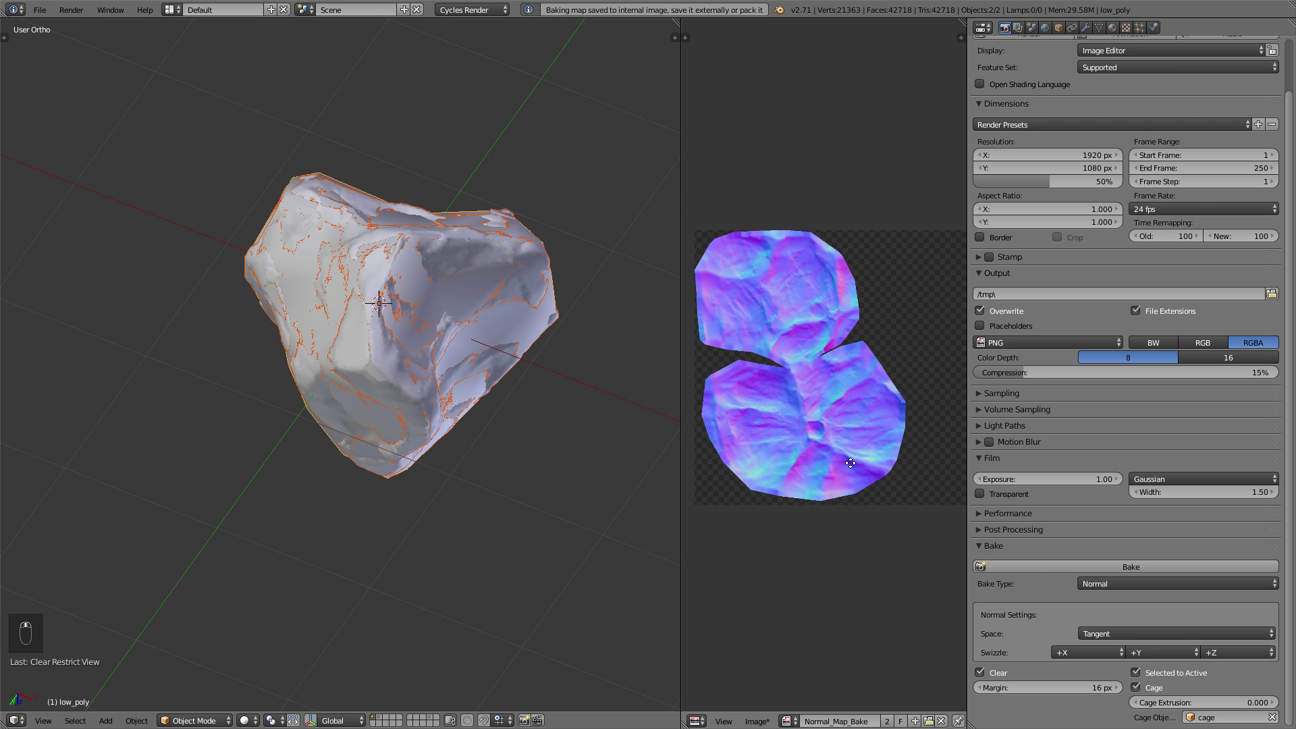
{"action": "middle_click_drag", "start_coordinate": [840, 463], "coordinate": [853, 463]}
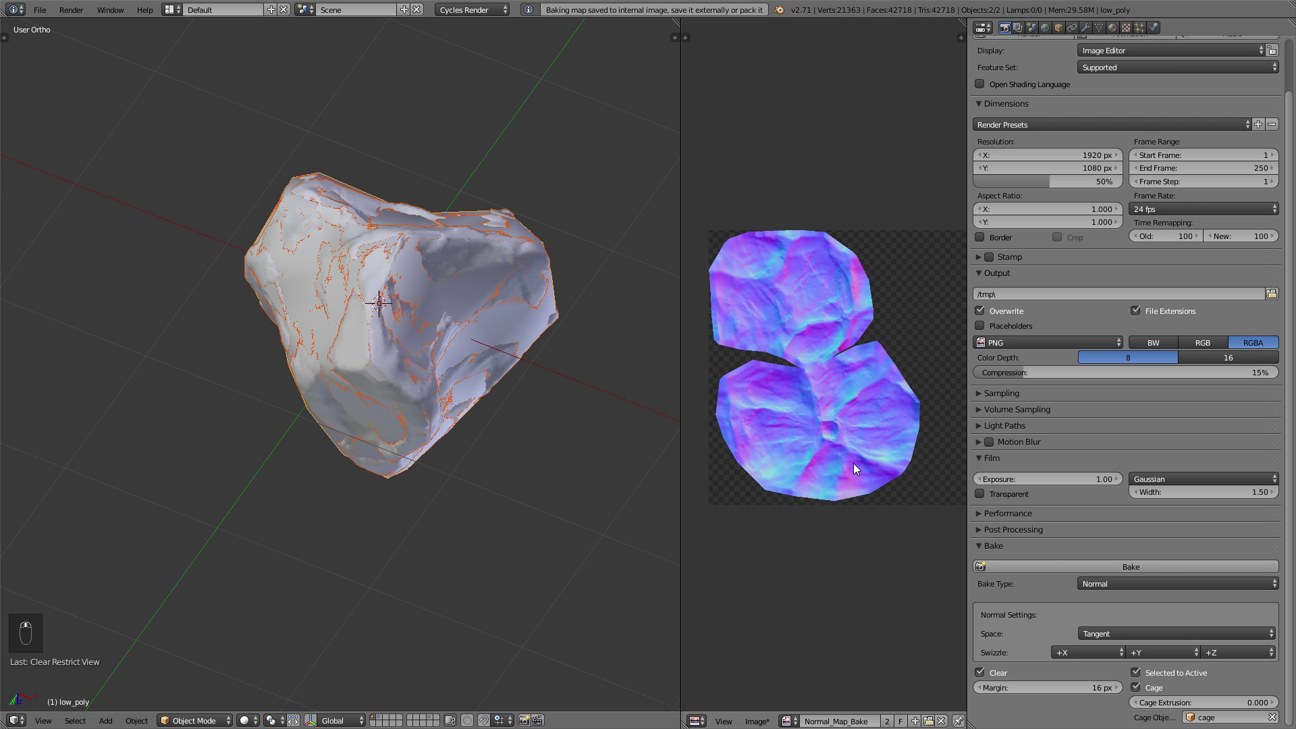
Save the baked normal map as Normal_Map_Bake.png on the Desktop.
{"action": "left_click", "coordinate": [756, 720]}
{"action": "left_click", "coordinate": [799, 638]}
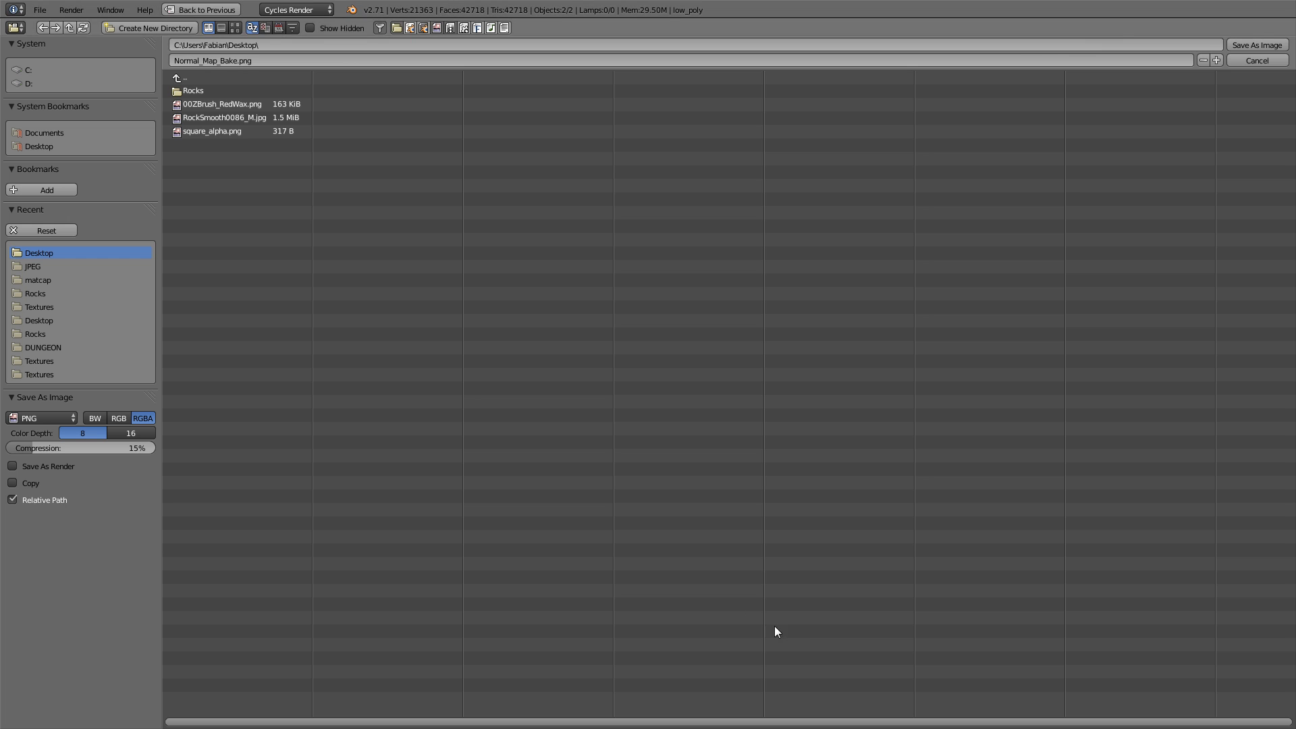
{"action": "left_click", "coordinate": [217, 62]}
{"action": "key", "text": "Return"}
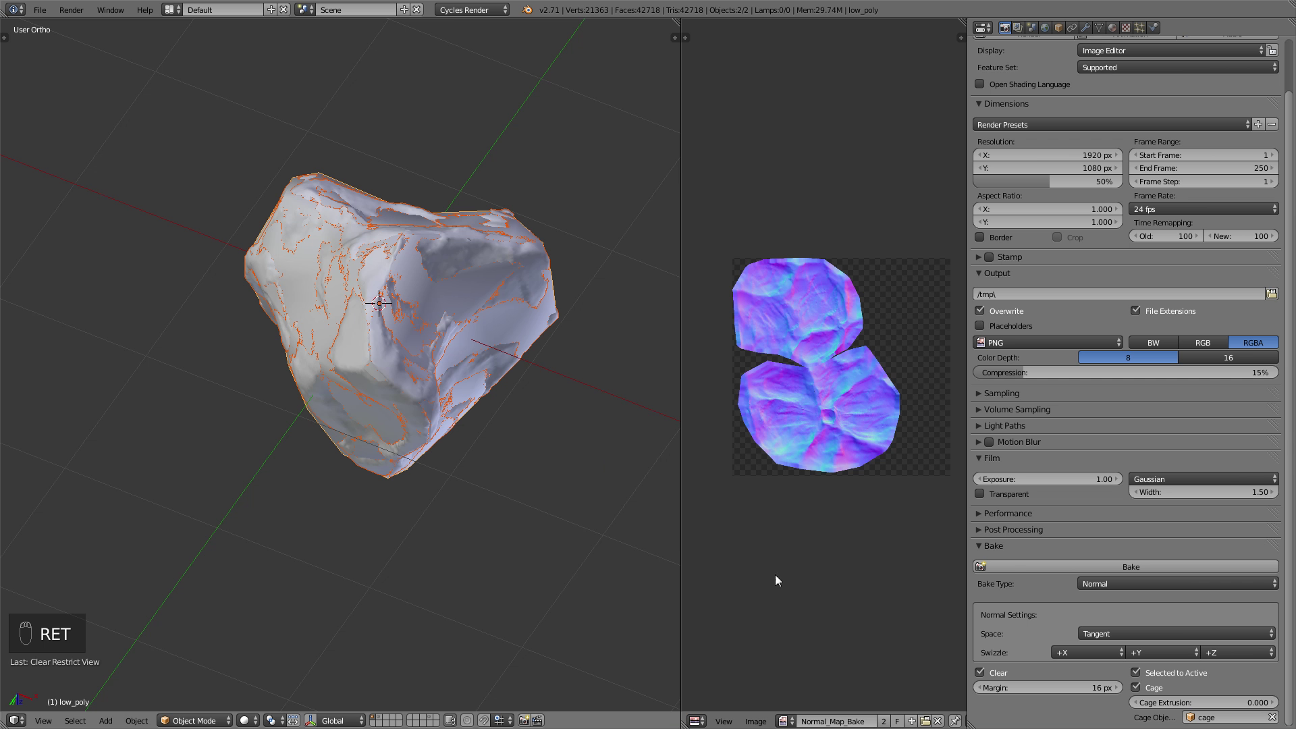
Create a new blank 1024 x 1024 px image named Ao_Bake for the ambient occlusion bake.
{"action": "left_click", "coordinate": [911, 721]}
{"action": "left_click", "coordinate": [946, 594]}
{"action": "type", "text": "Ao_Bake"}
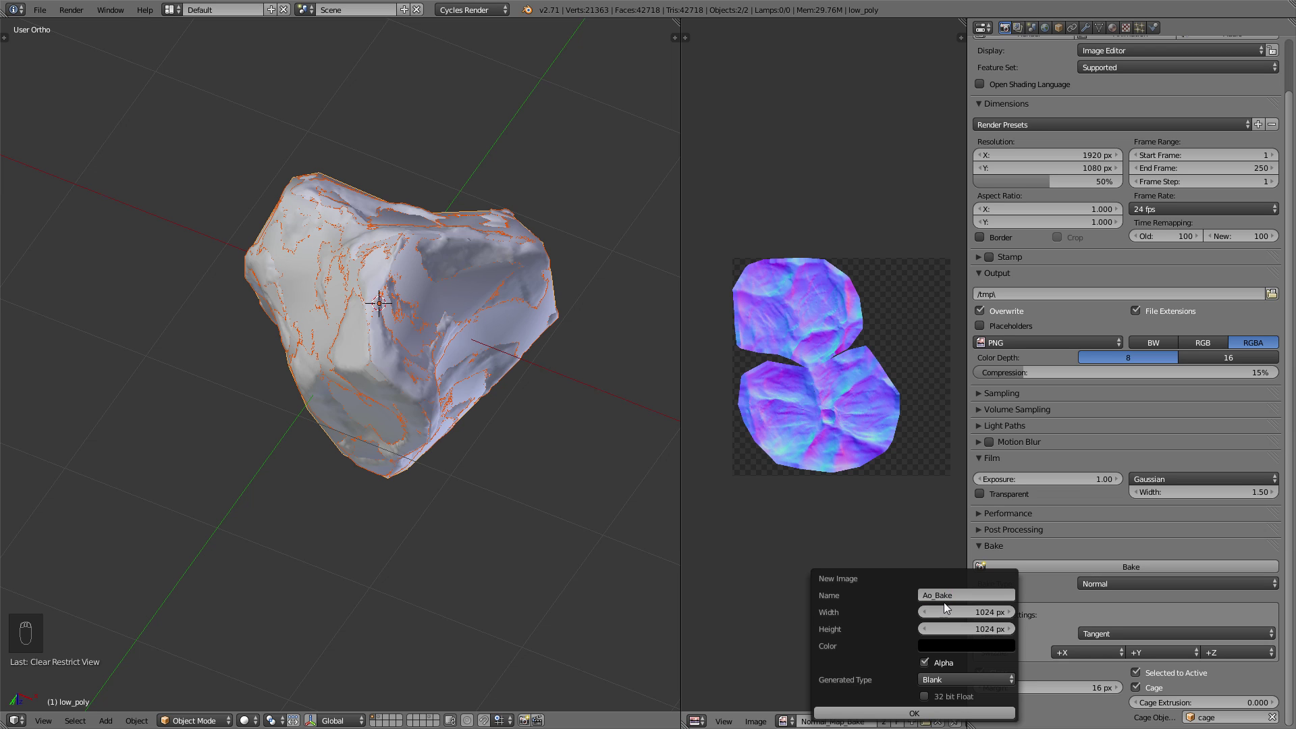
{"action": "left_click", "coordinate": [924, 713]}
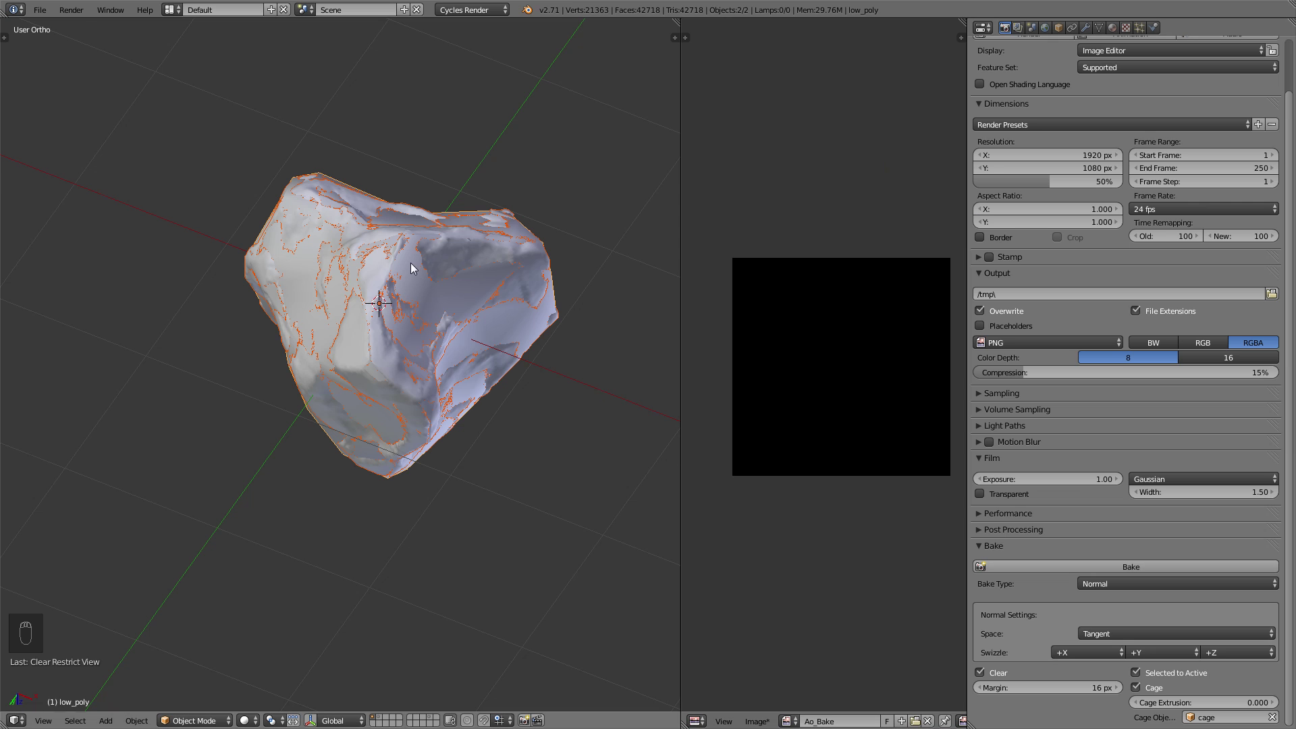
Switch the low-poly rock material's diffuse Image Texture to Ao_Bake.
{"action": "key", "text": "h"}
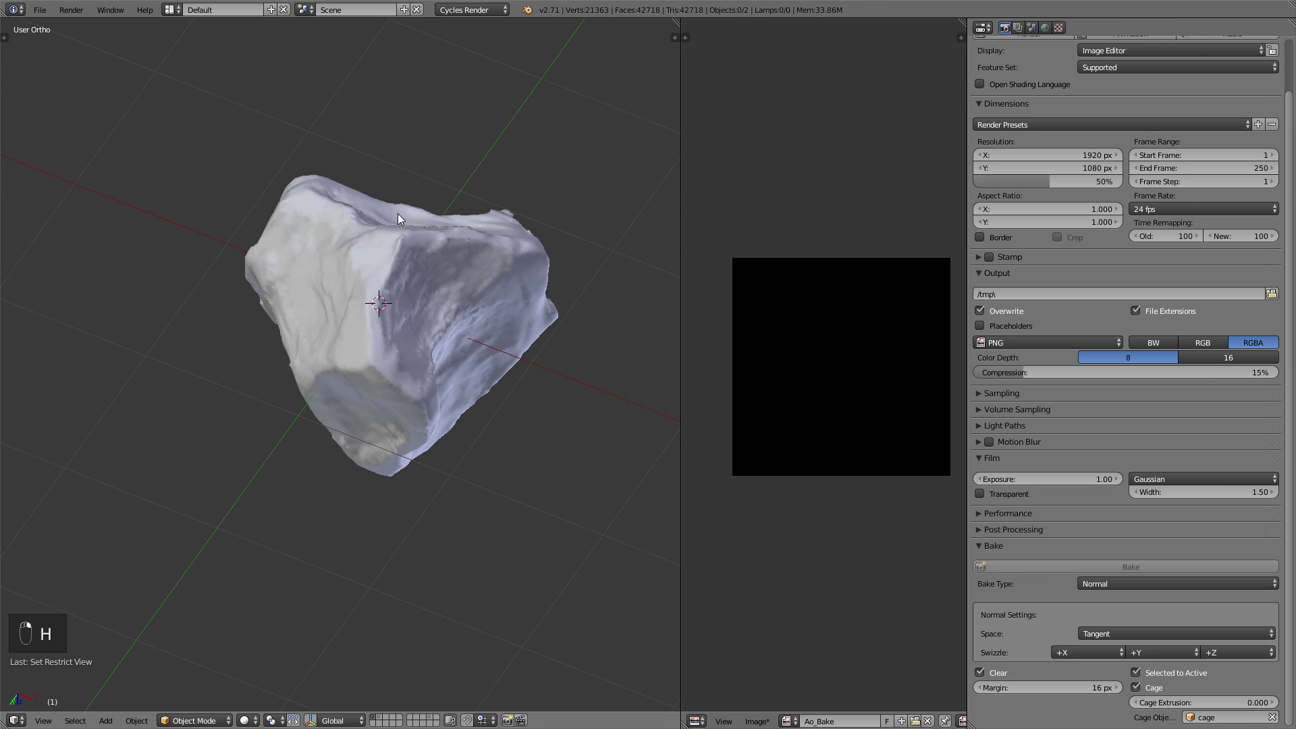
{"action": "key", "text": "ctrl+z"}
{"action": "left_click", "coordinate": [1112, 27]}
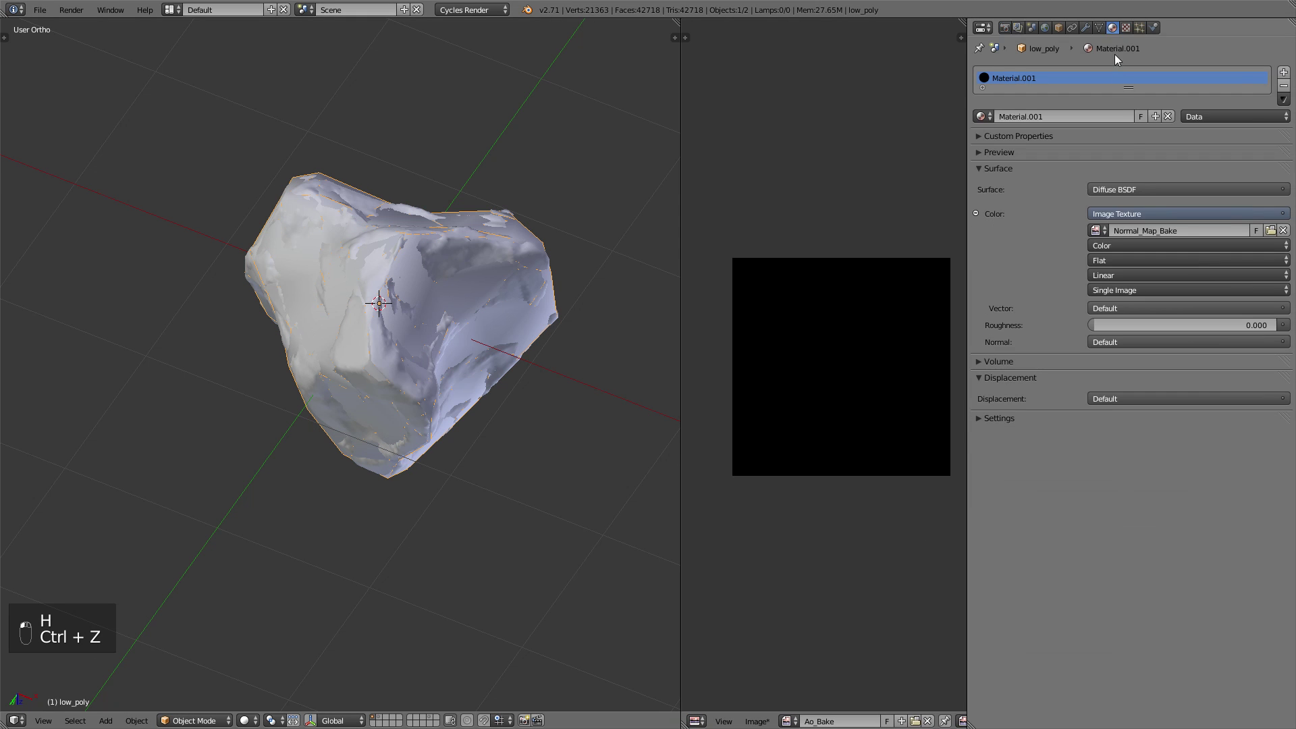
{"action": "left_click", "coordinate": [1096, 231]}
{"action": "left_click", "coordinate": [1132, 269]}
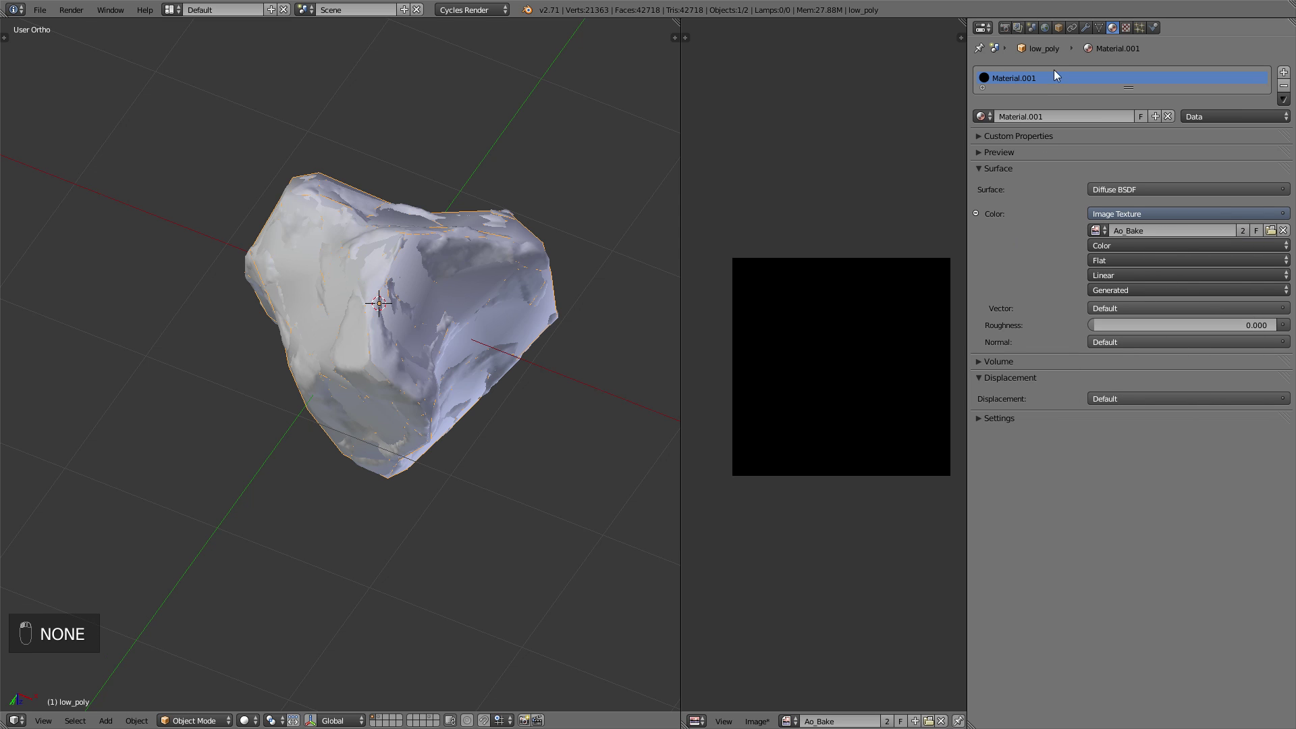
Bake an Ambient Occlusion map into Ao_Bake with both rocks selected and the low-poly rock active.
{"action": "left_click", "coordinate": [1006, 27]}
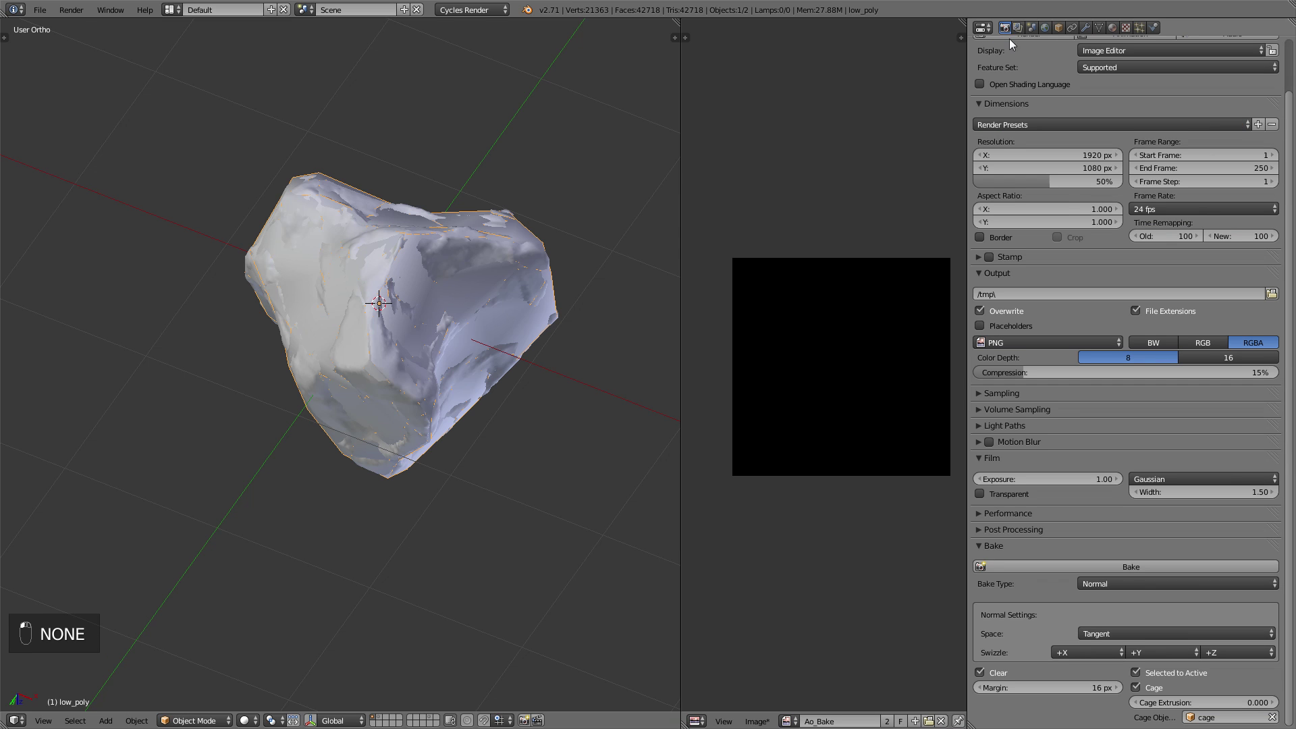
{"action": "left_click", "coordinate": [1131, 582]}
{"action": "left_click", "coordinate": [1132, 553]}
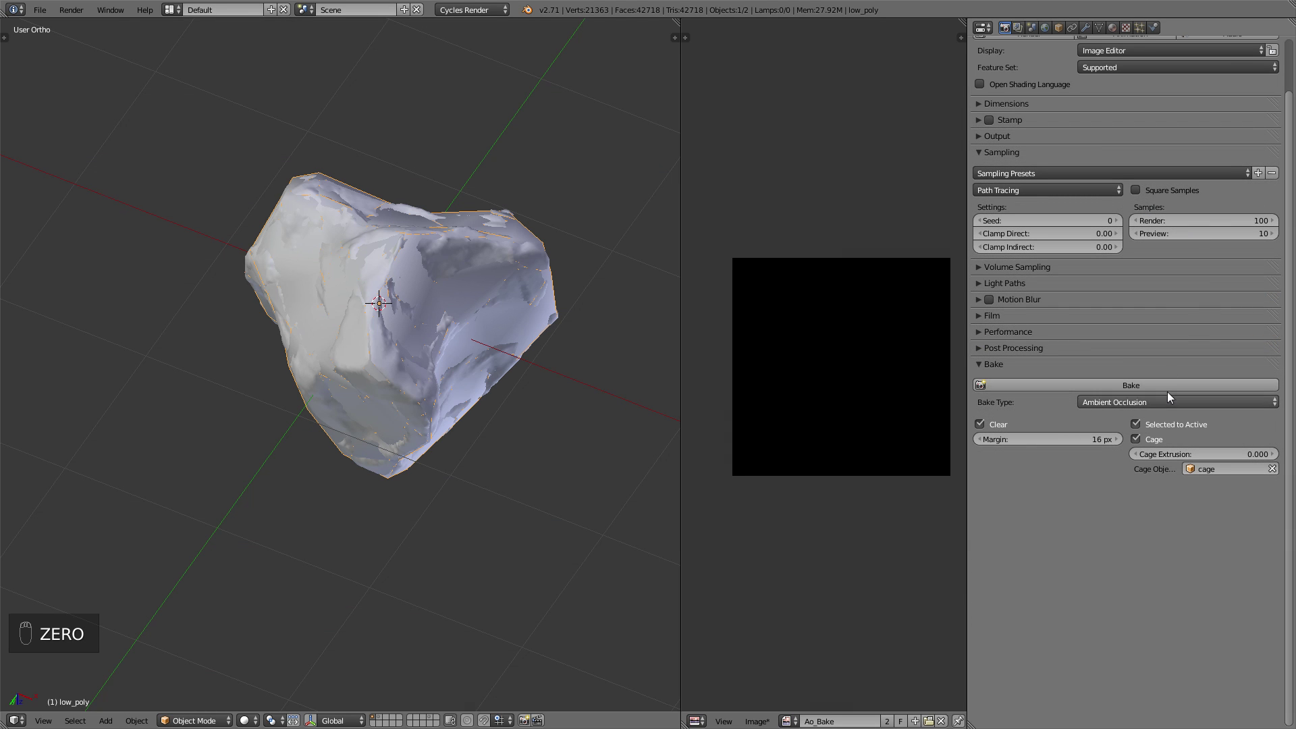
{"action": "left_click", "coordinate": [1168, 386]}
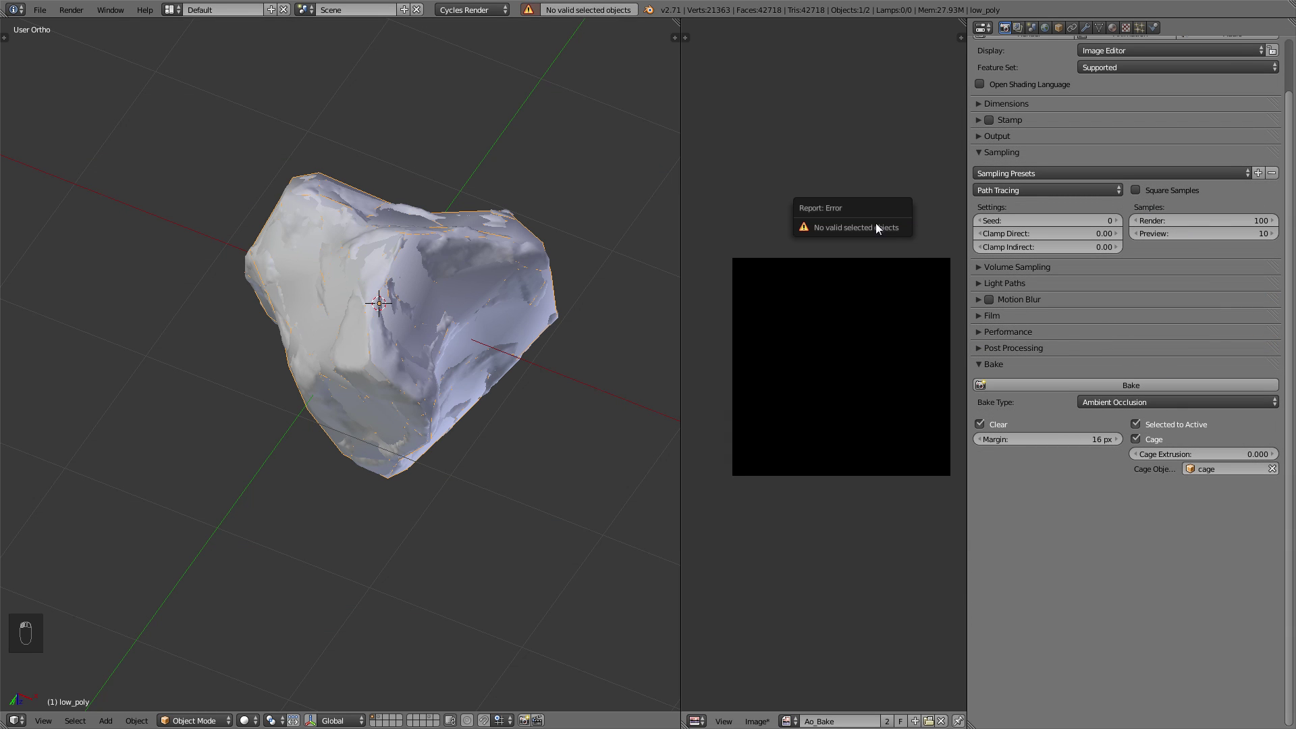
{"action": "right_click", "coordinate": [514, 245], "text": "shift"}
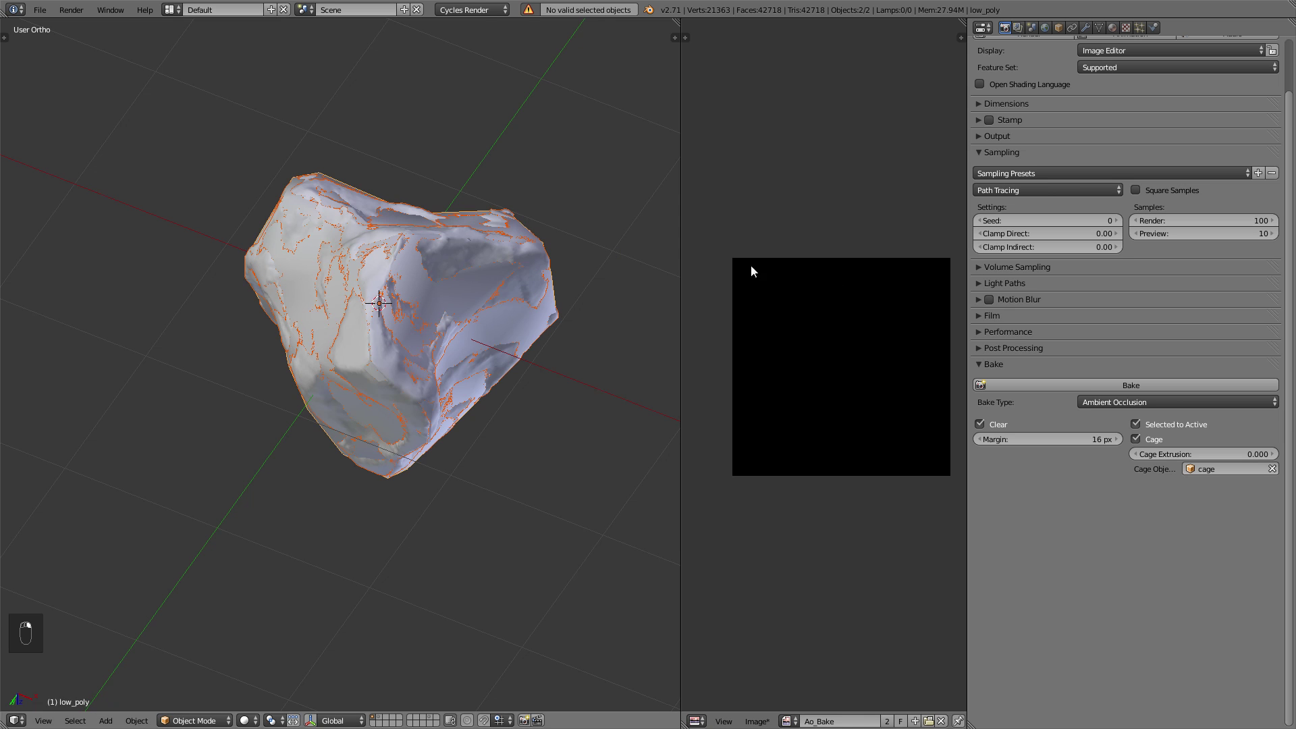
{"action": "left_click", "coordinate": [1144, 384]}
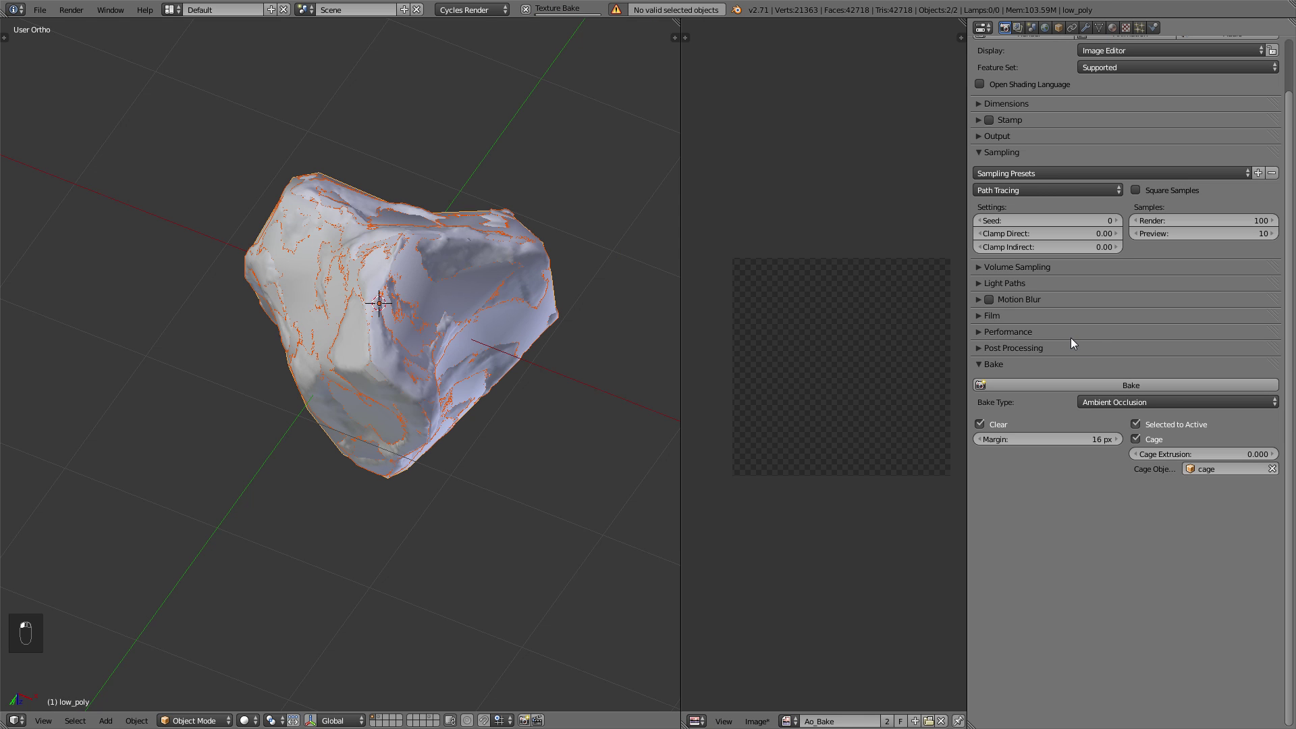
{"action": "middle_click_drag", "start_coordinate": [890, 289], "coordinate": [875, 286]}
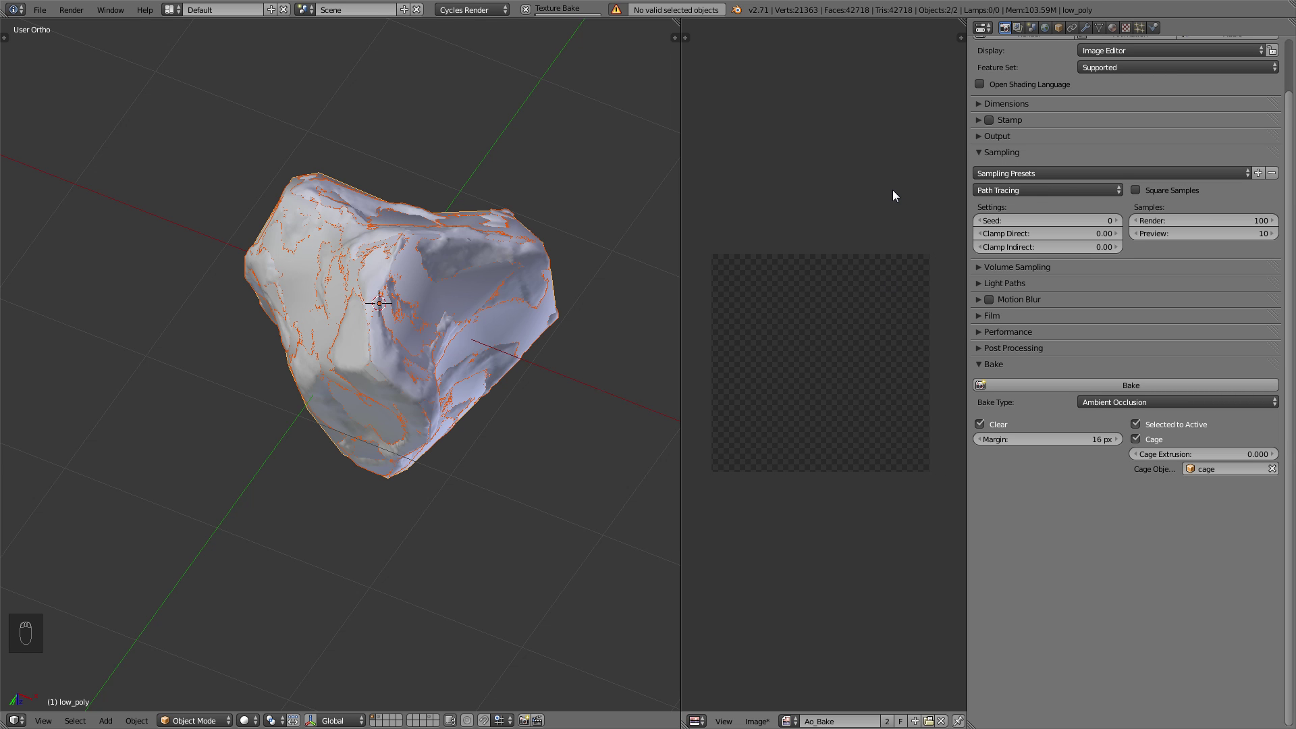
Save the baked ambient occlusion image as Ao_Bake.png on the Desktop.
{"action": "left_click", "coordinate": [756, 721]}
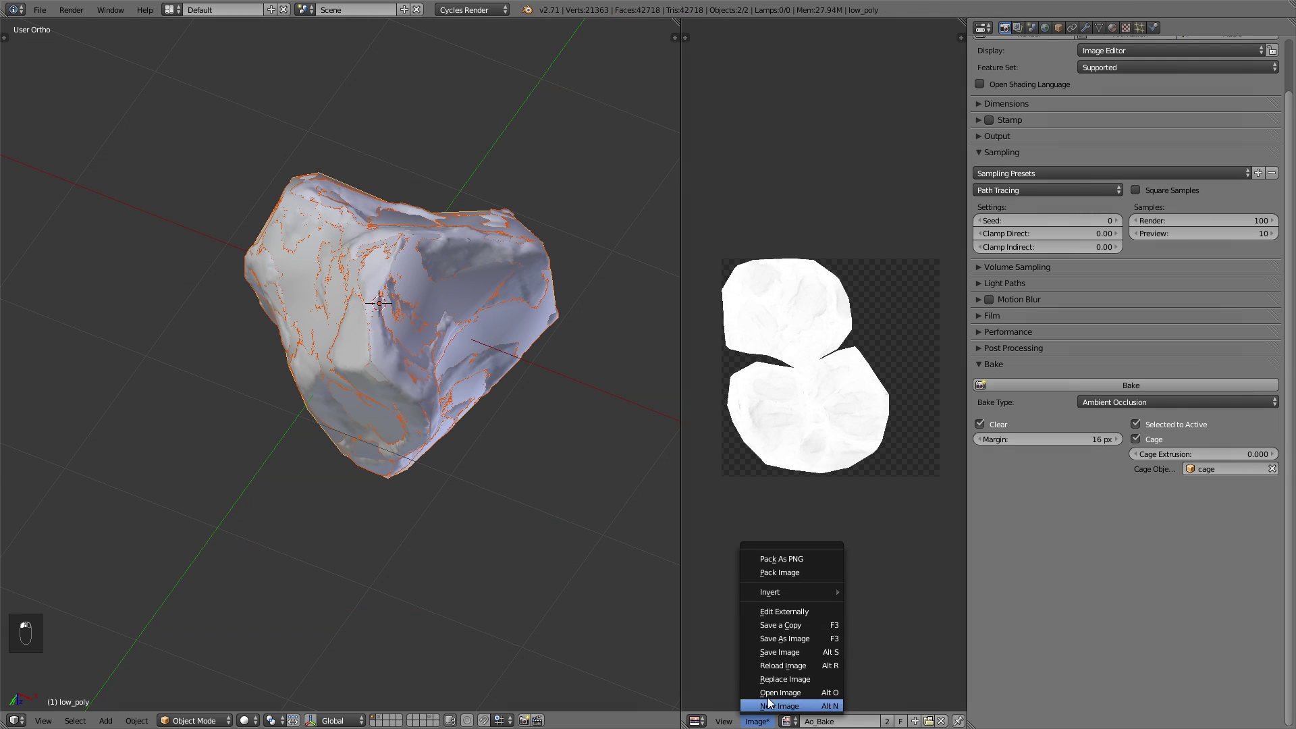
{"action": "left_click", "coordinate": [783, 639]}
{"action": "left_click", "coordinate": [215, 61]}
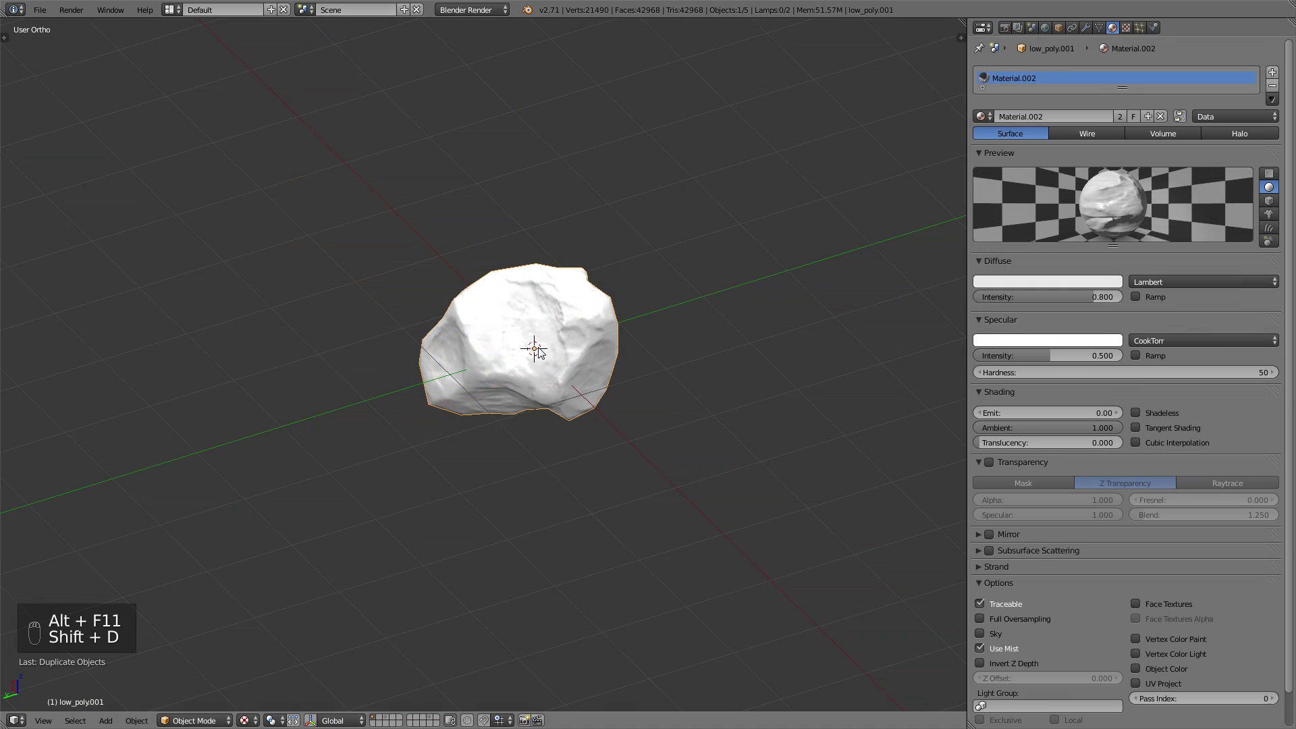
Move the duplicated low-poly rock beside the original and add a Displace modifier with strength 0.1.
{"action": "key", "text": "g"}
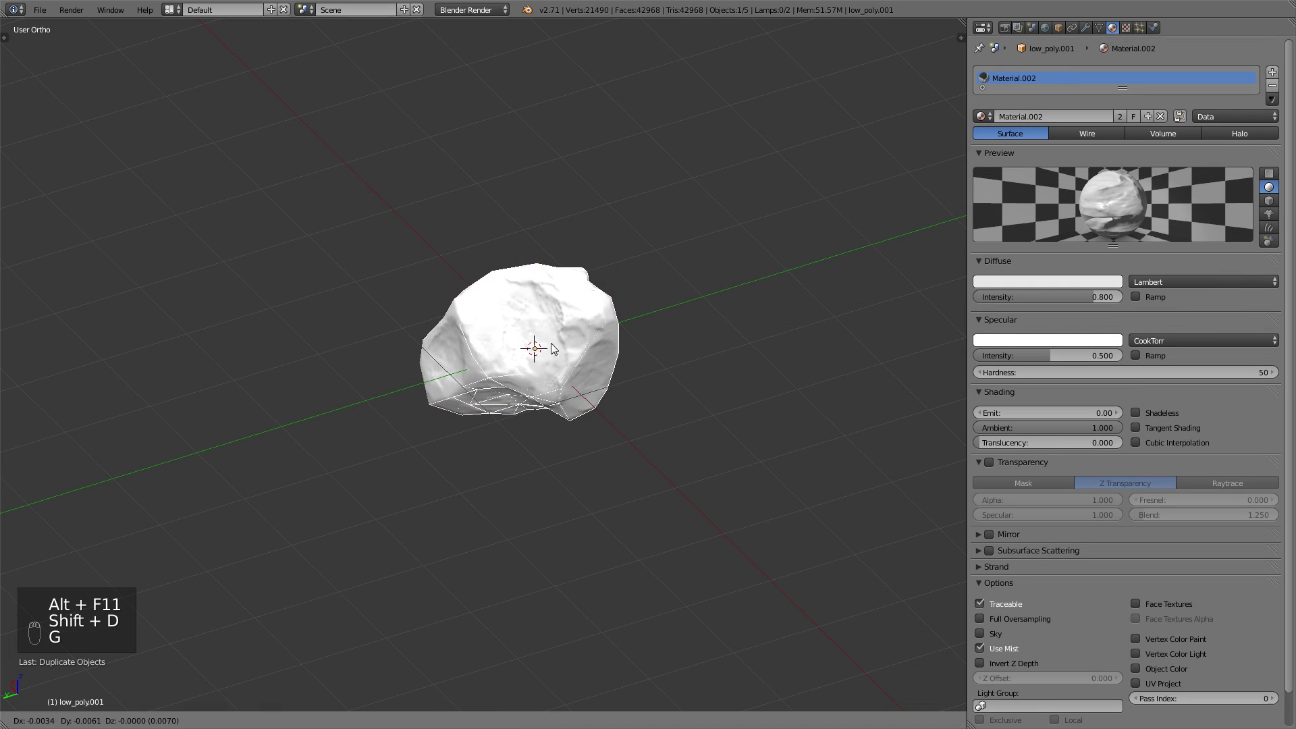
{"action": "left_click", "coordinate": [791, 275]}
{"action": "left_click", "coordinate": [1086, 29]}
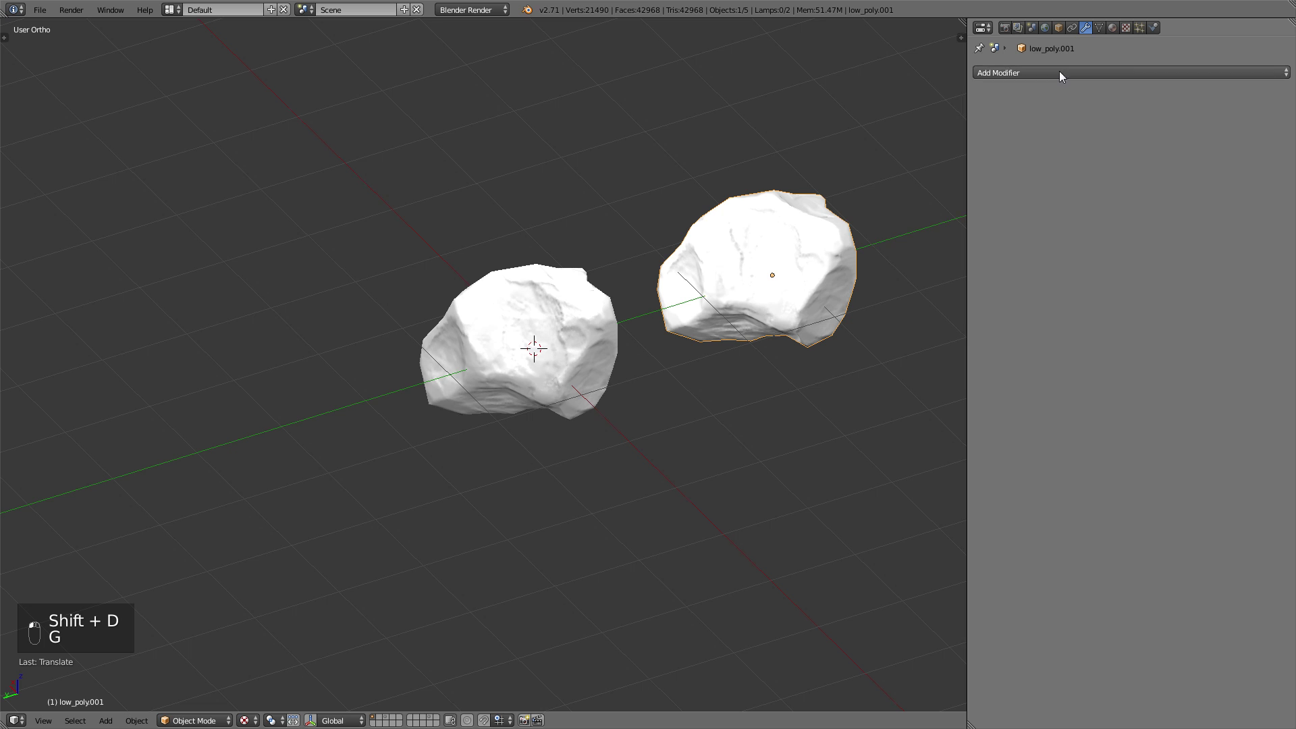
{"action": "left_click", "coordinate": [1059, 72]}
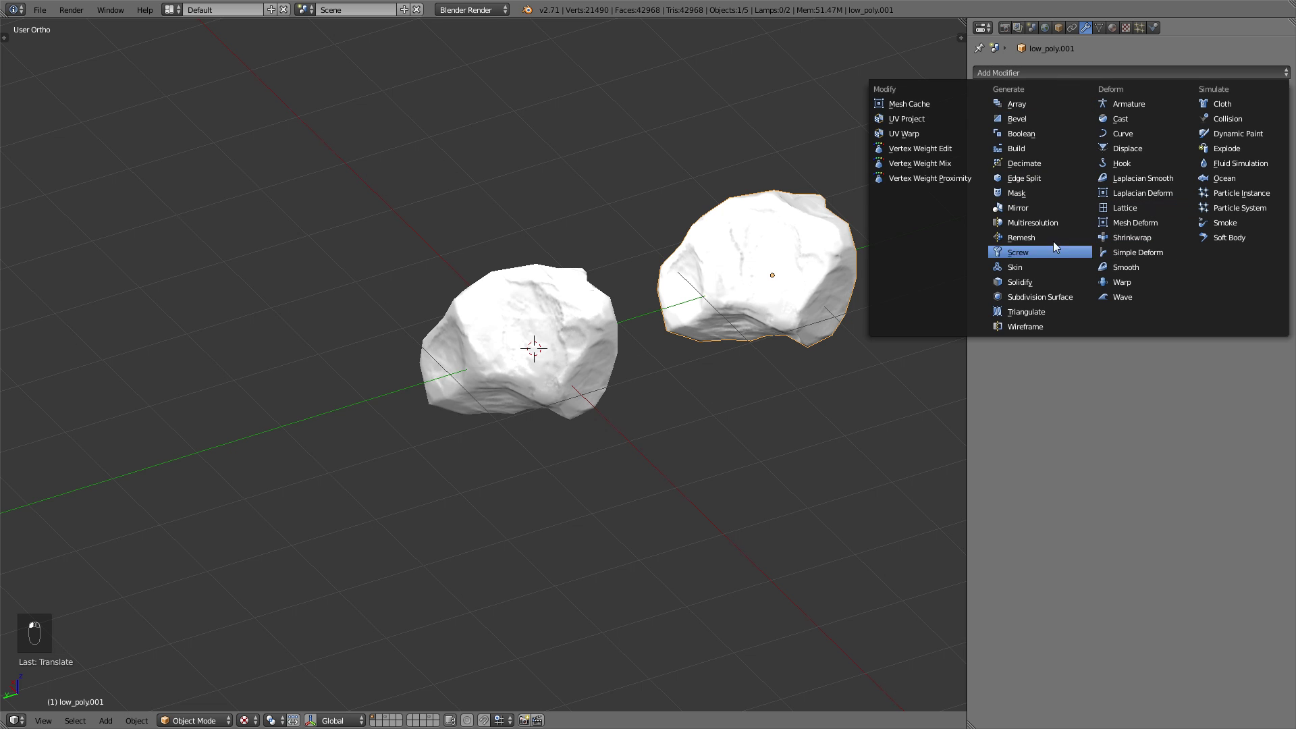
{"action": "left_click", "coordinate": [1124, 149]}
{"action": "left_click", "coordinate": [1201, 222]}
{"action": "type", "text": "0.1"}
{"action": "key", "text": "Return"}
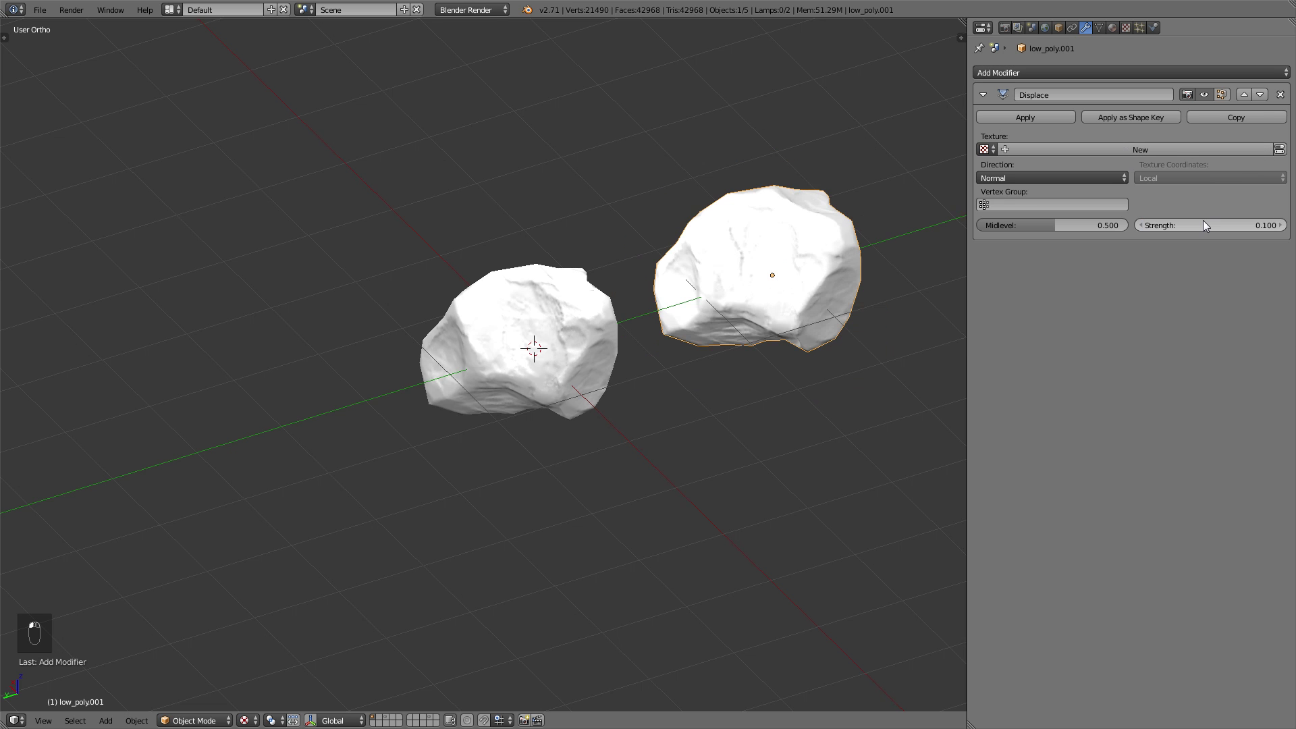
Apply the duplicate's Displace modifier and clear its location so it encloses the original rock.
{"action": "left_click", "coordinate": [1280, 94]}
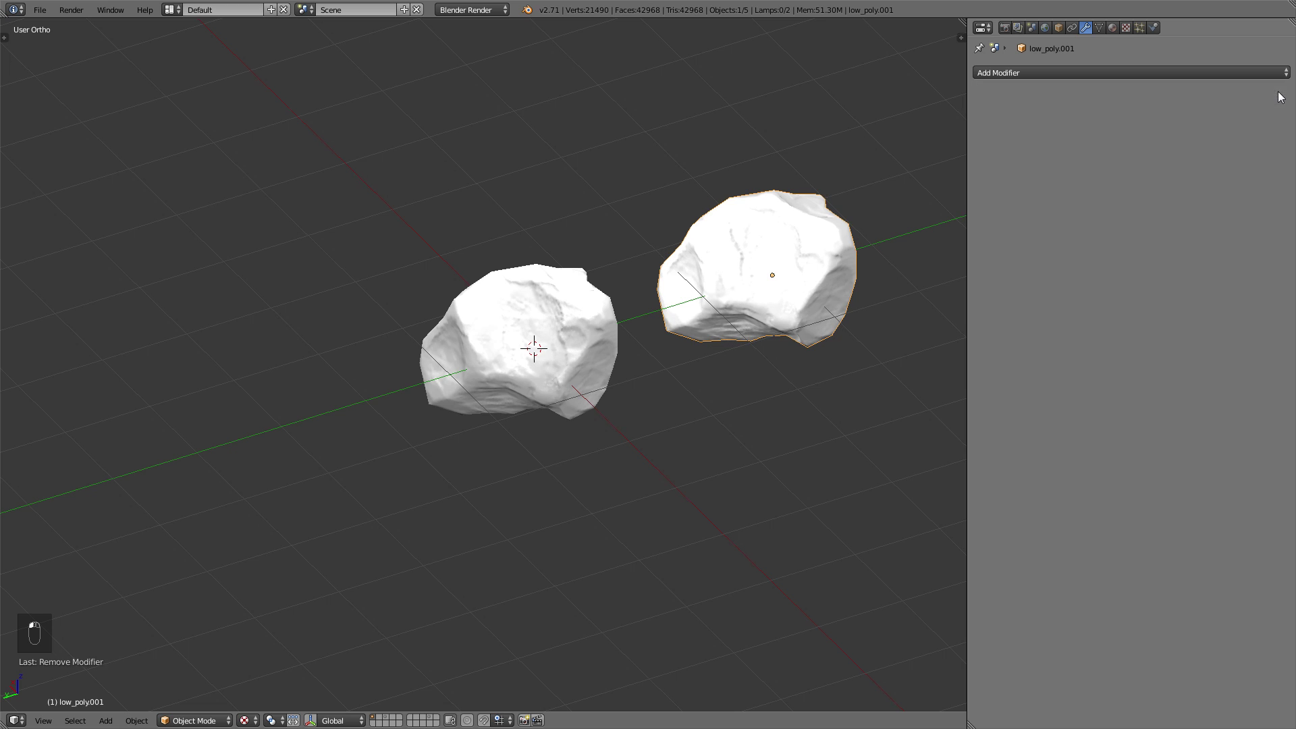
{"action": "key", "text": "ctrl+z"}
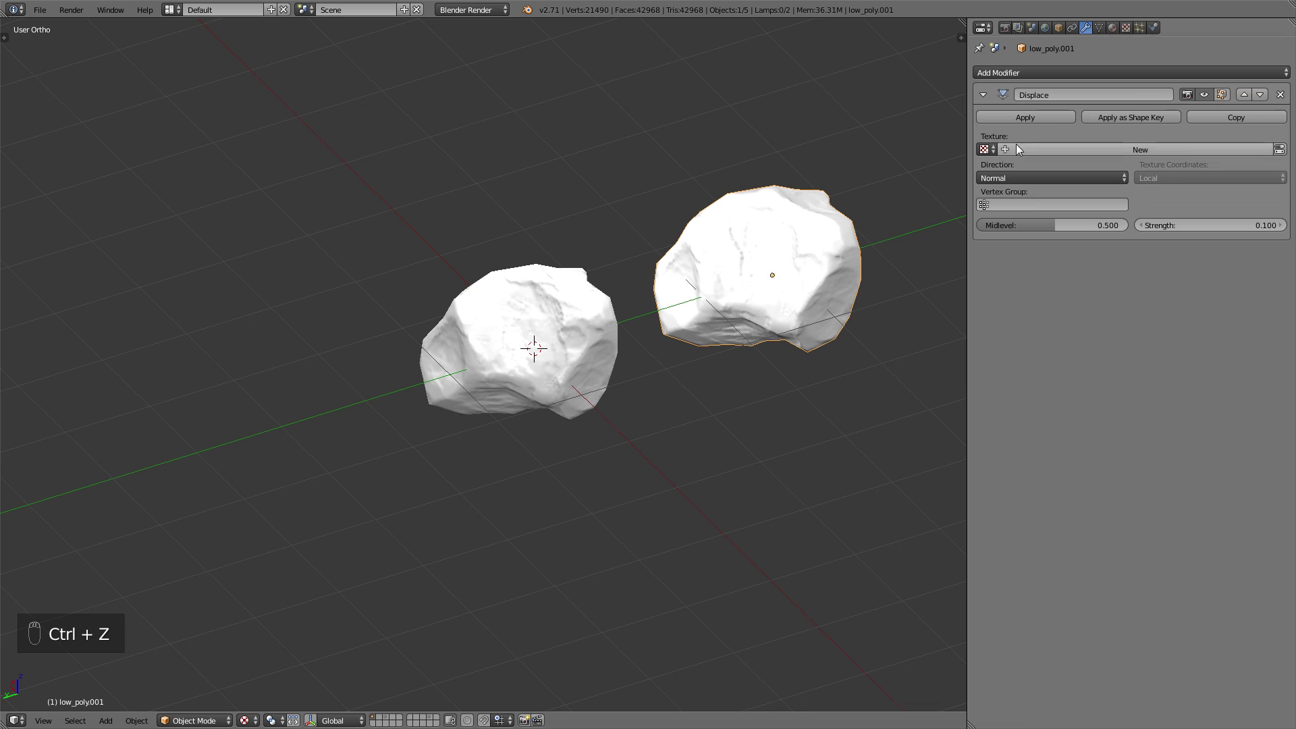
{"action": "left_click", "coordinate": [1019, 123]}
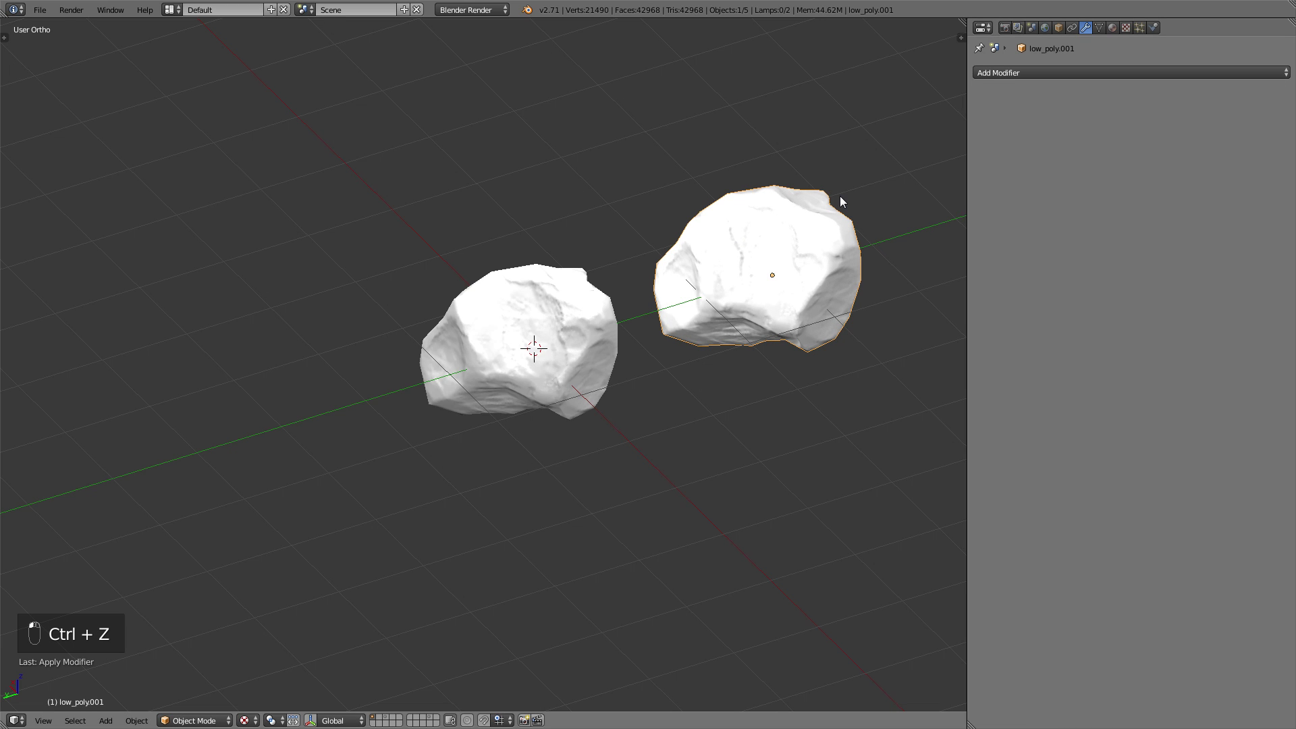
{"action": "key", "text": "alt+g"}
Export the enlarged duplicate as a Wavefront OBJ, overwriting cage.obj on the Desktop.
{"action": "left_click", "coordinate": [42, 12]}
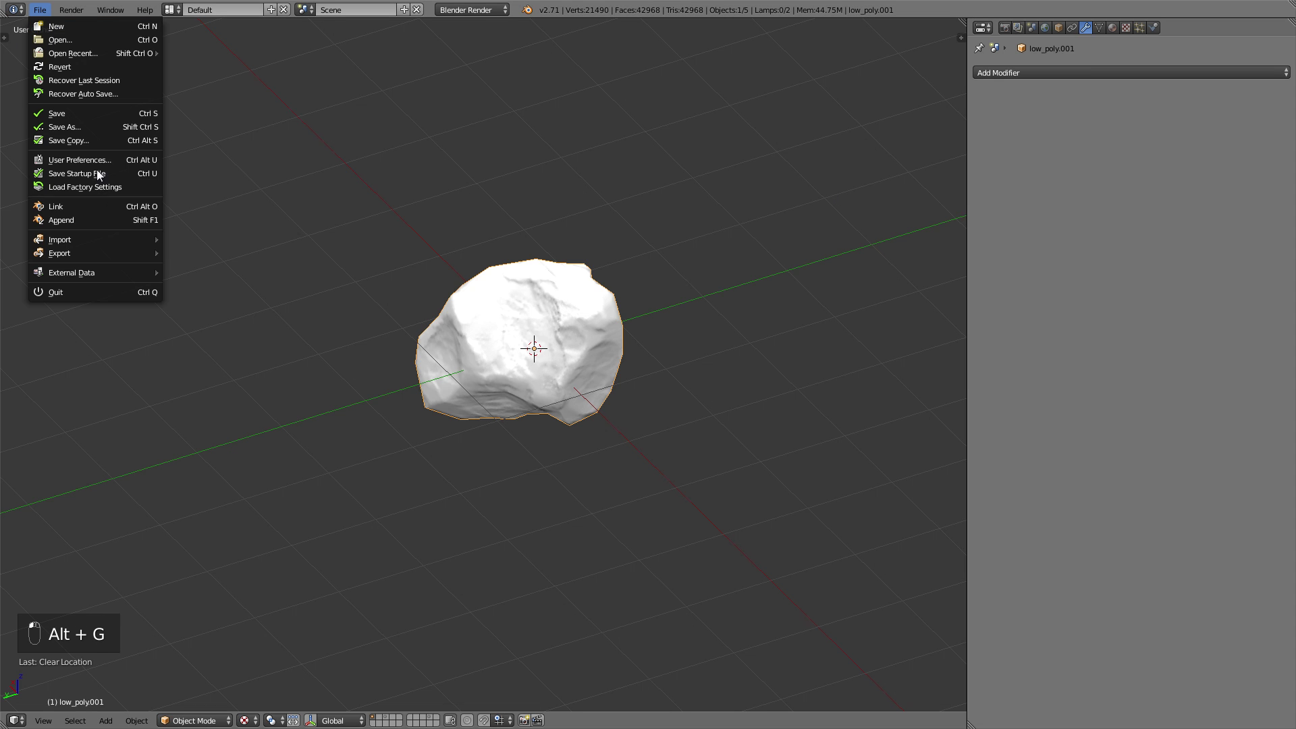
{"action": "mouse_move", "coordinate": [106, 249]}
{"action": "left_click", "coordinate": [236, 333]}
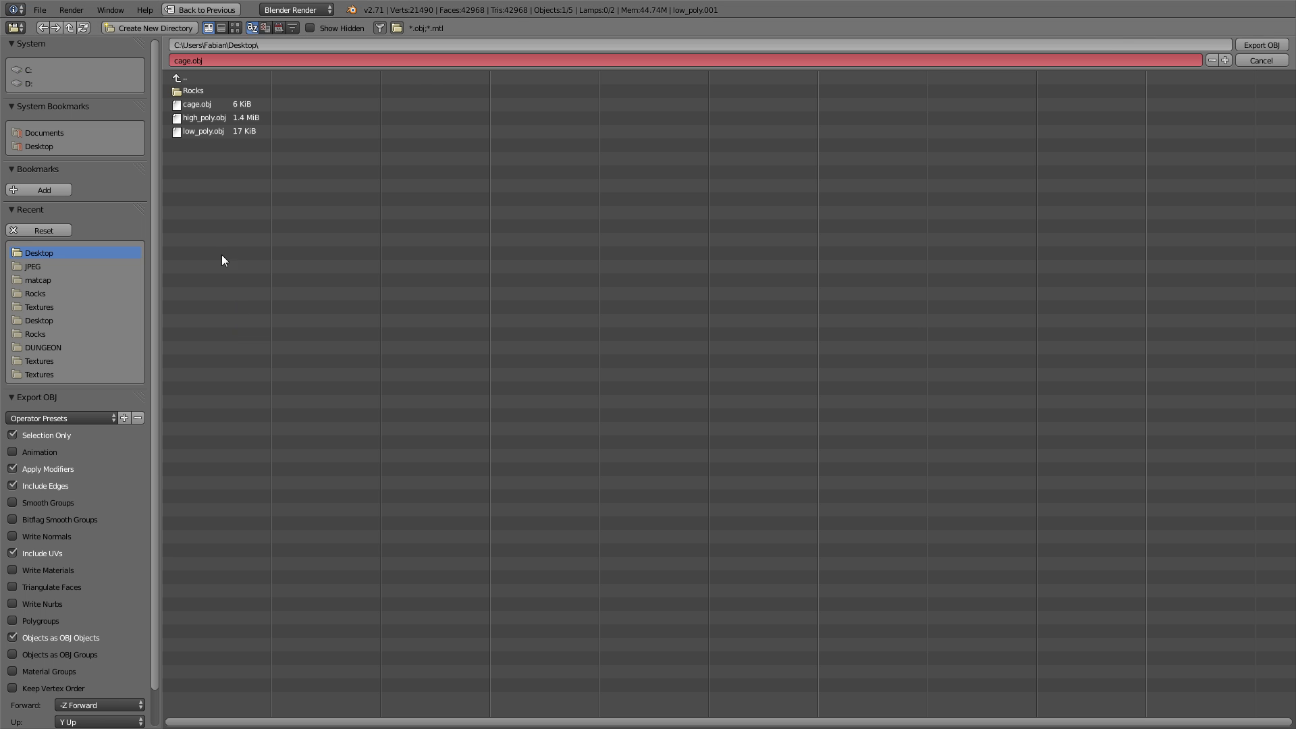
{"action": "double_click", "coordinate": [201, 106]}
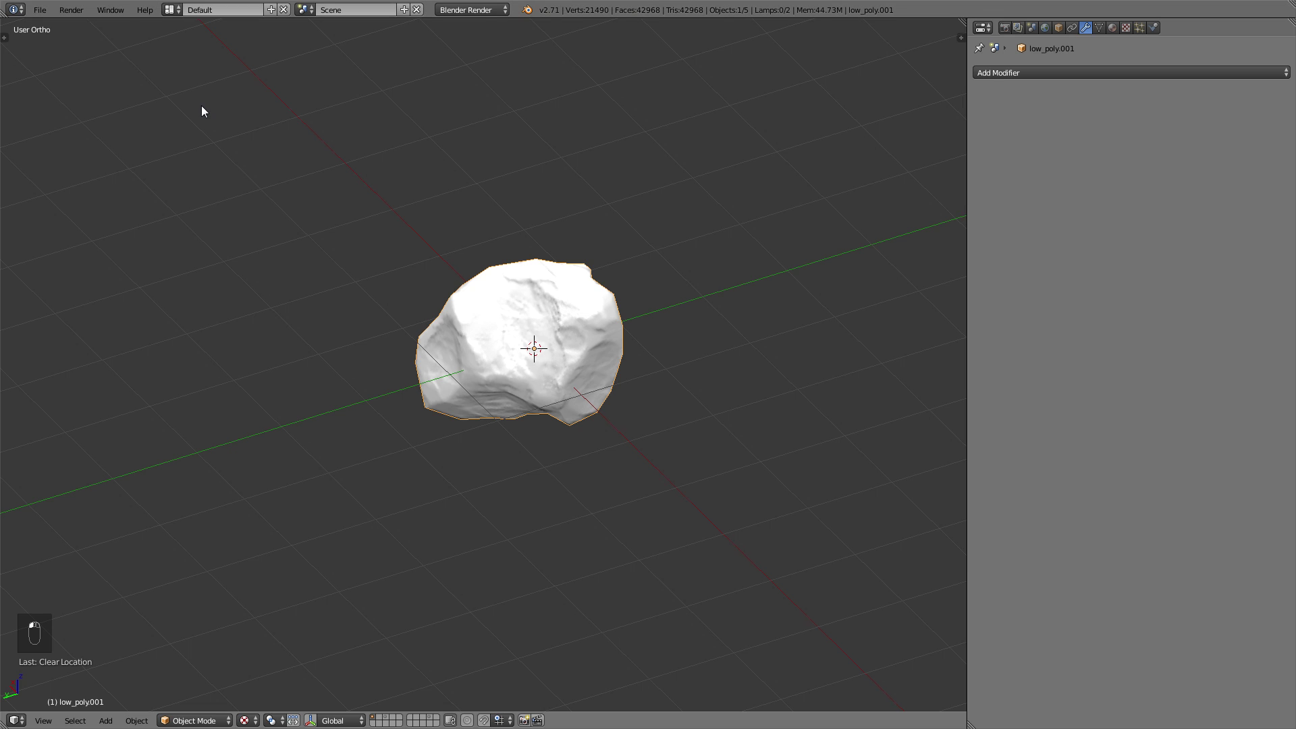
Hide the cage mesh and export the low-poly rock as a Wavefront OBJ, overwriting low_poly.obj.
{"action": "key", "text": "h"}
{"action": "left_click", "coordinate": [527, 310]}
{"action": "left_click", "coordinate": [40, 9]}
{"action": "mouse_move", "coordinate": [135, 253]}
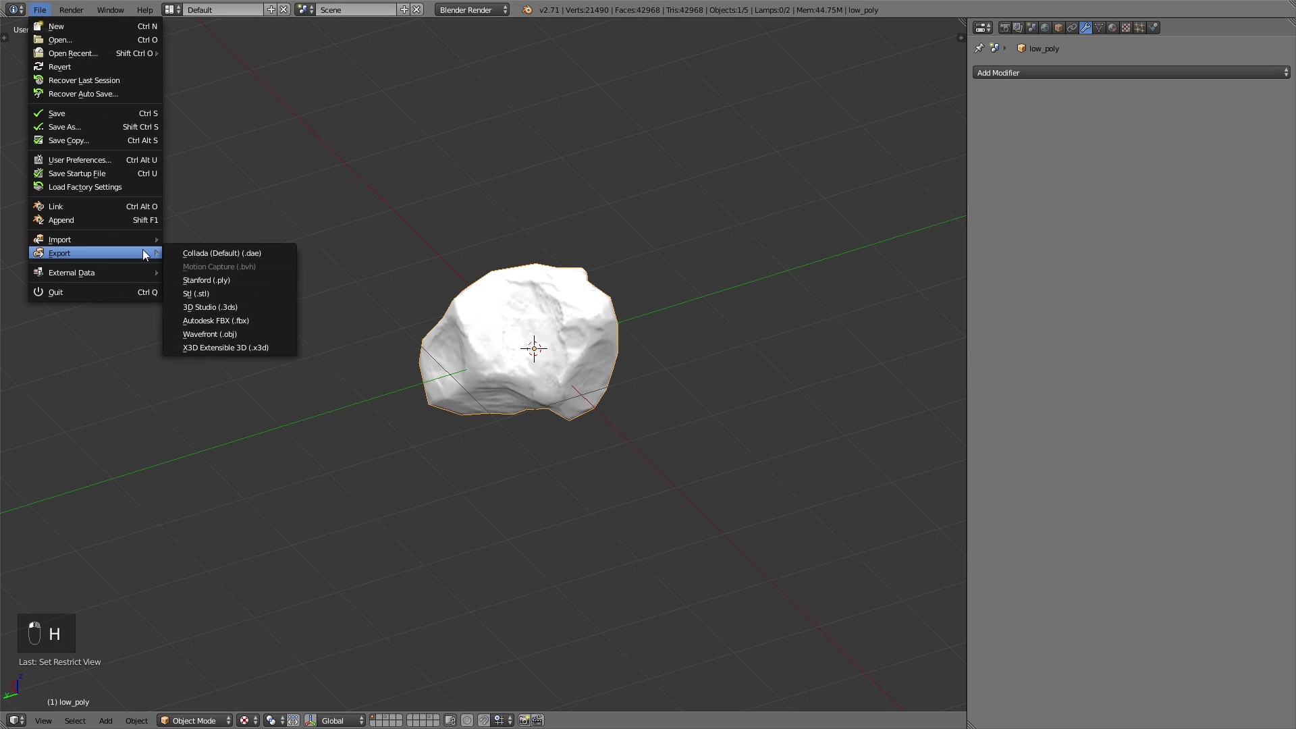
{"action": "left_click", "coordinate": [235, 330]}
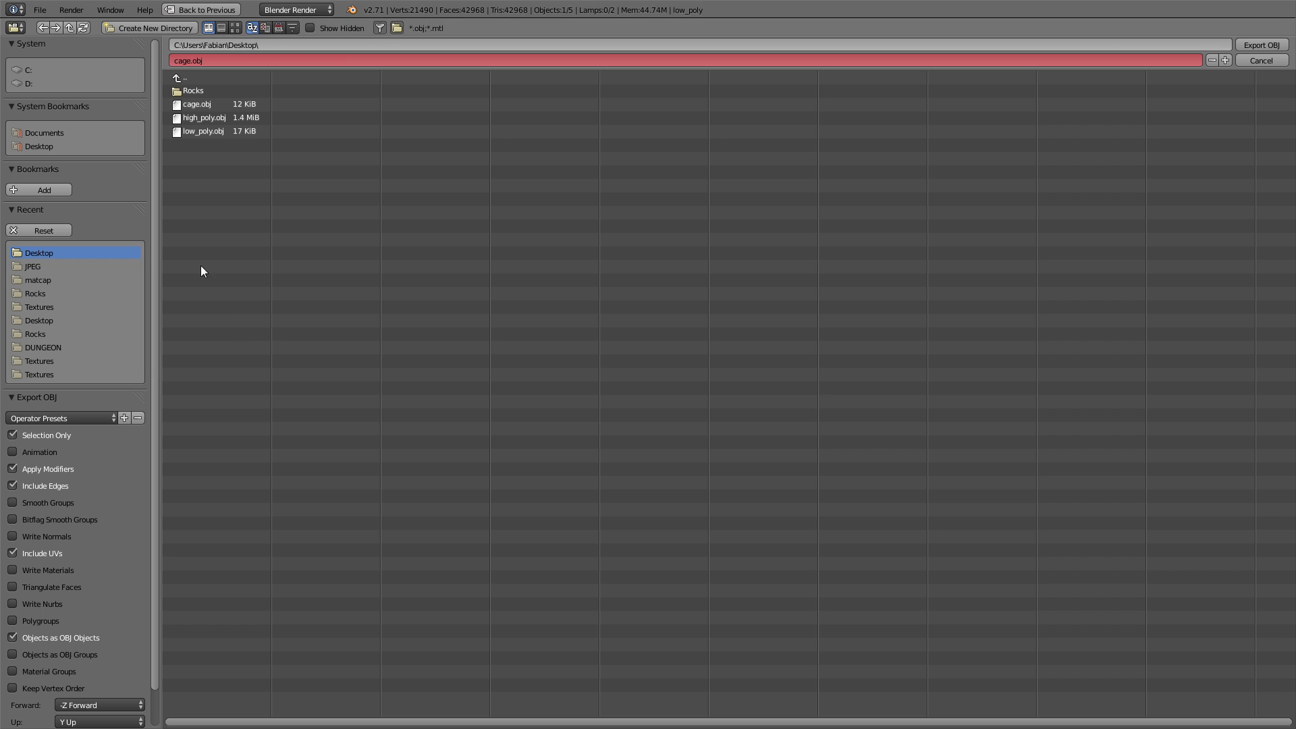
{"action": "double_click", "coordinate": [196, 131]}
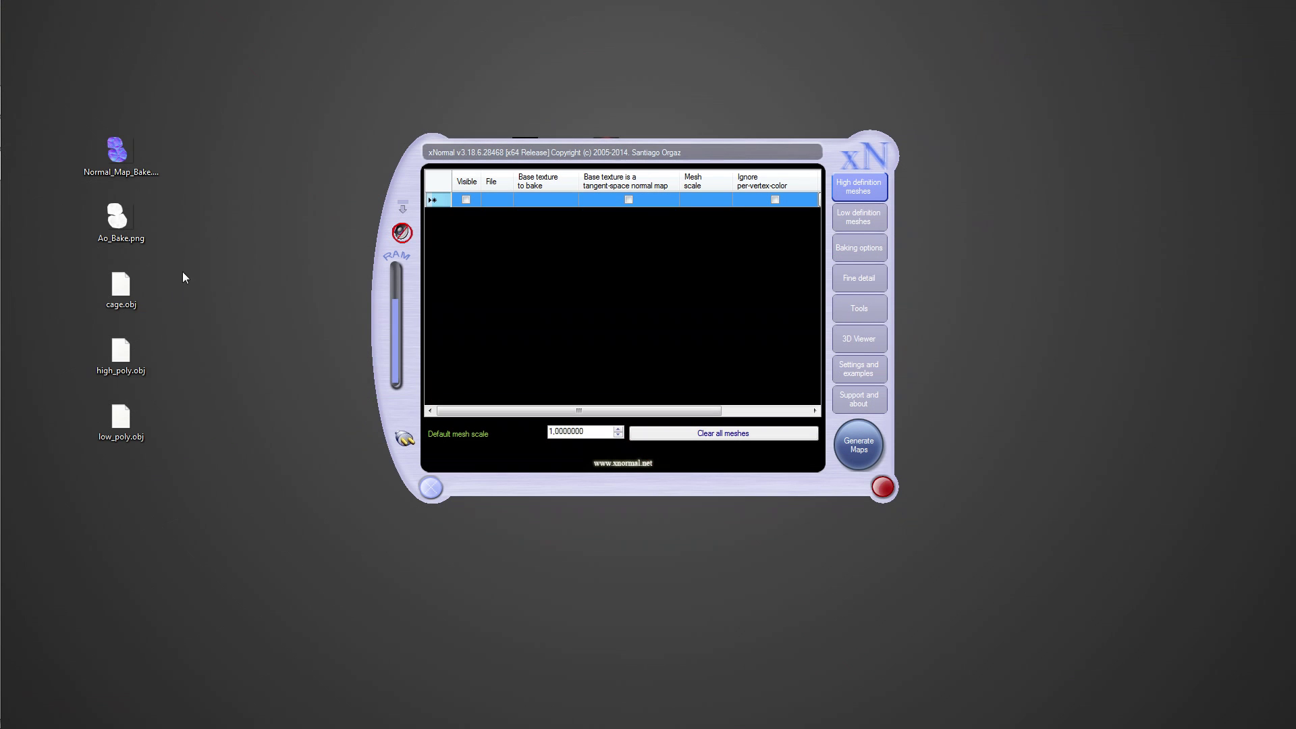
In xNormal, load high_poly.obj as the high definition mesh and low_poly.obj as the low definition mesh.
{"action": "left_click_drag", "start_coordinate": [120, 351], "coordinate": [598, 238]}
{"action": "left_click", "coordinate": [863, 224]}
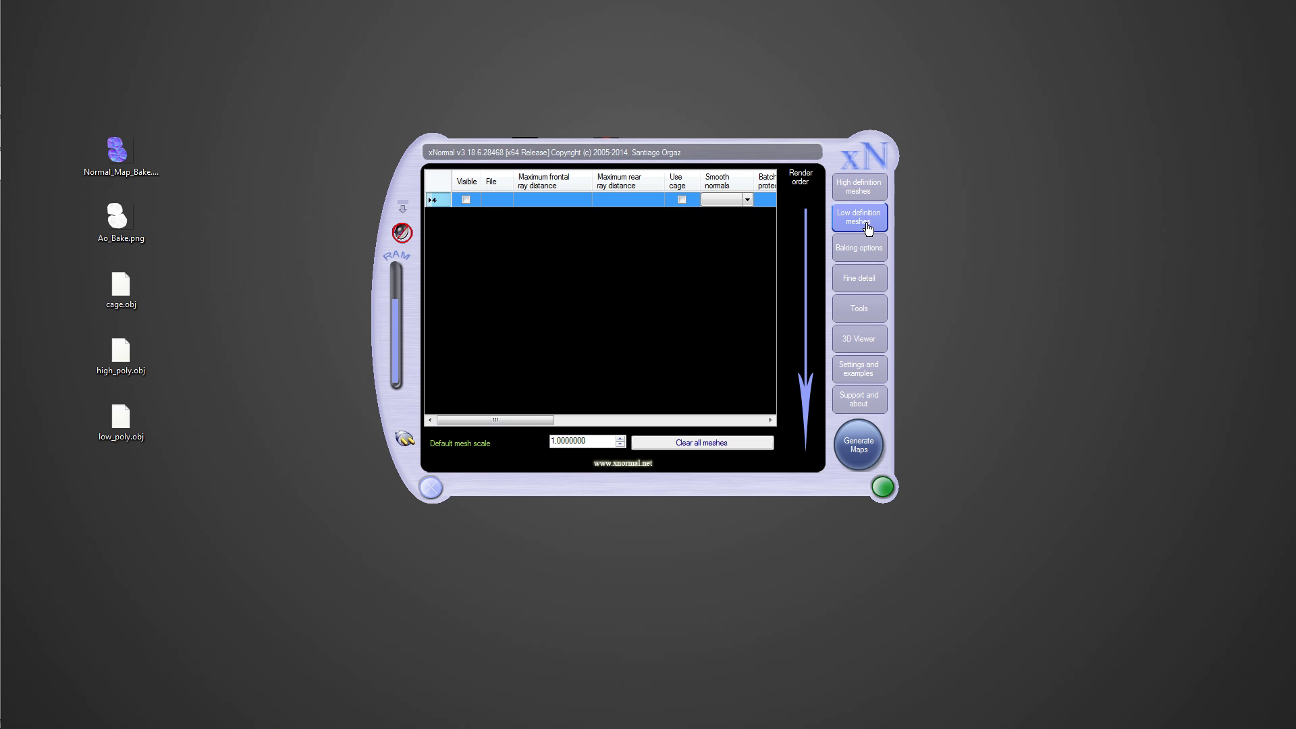
{"action": "left_click", "coordinate": [131, 423]}
{"action": "left_click_drag", "start_coordinate": [131, 423], "coordinate": [455, 310]}
{"action": "left_click_drag", "start_coordinate": [595, 213], "coordinate": [595, 211]}
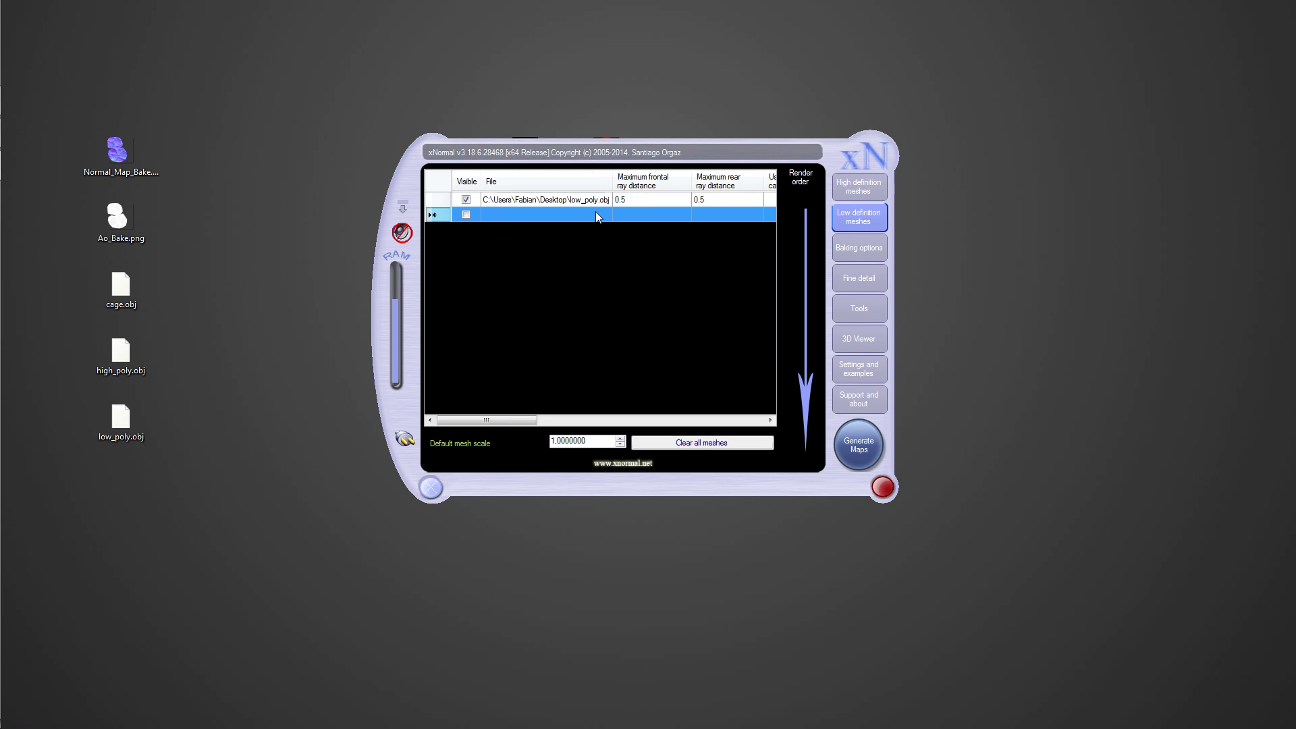
Assign cage.obj as the external cage file for the low_poly.obj mesh.
{"action": "right_click", "coordinate": [561, 199]}
{"action": "left_click", "coordinate": [596, 301]}
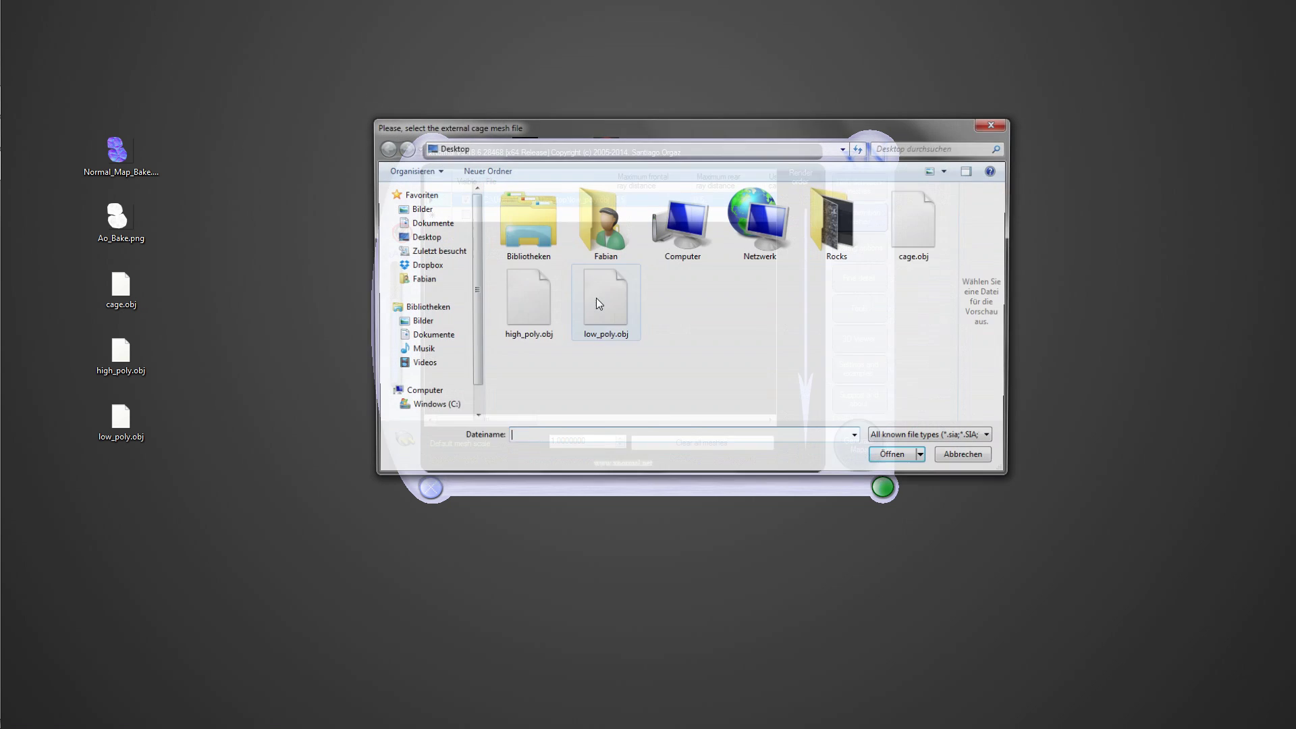
{"action": "double_click", "coordinate": [914, 232]}
{"action": "left_click", "coordinate": [771, 422]}
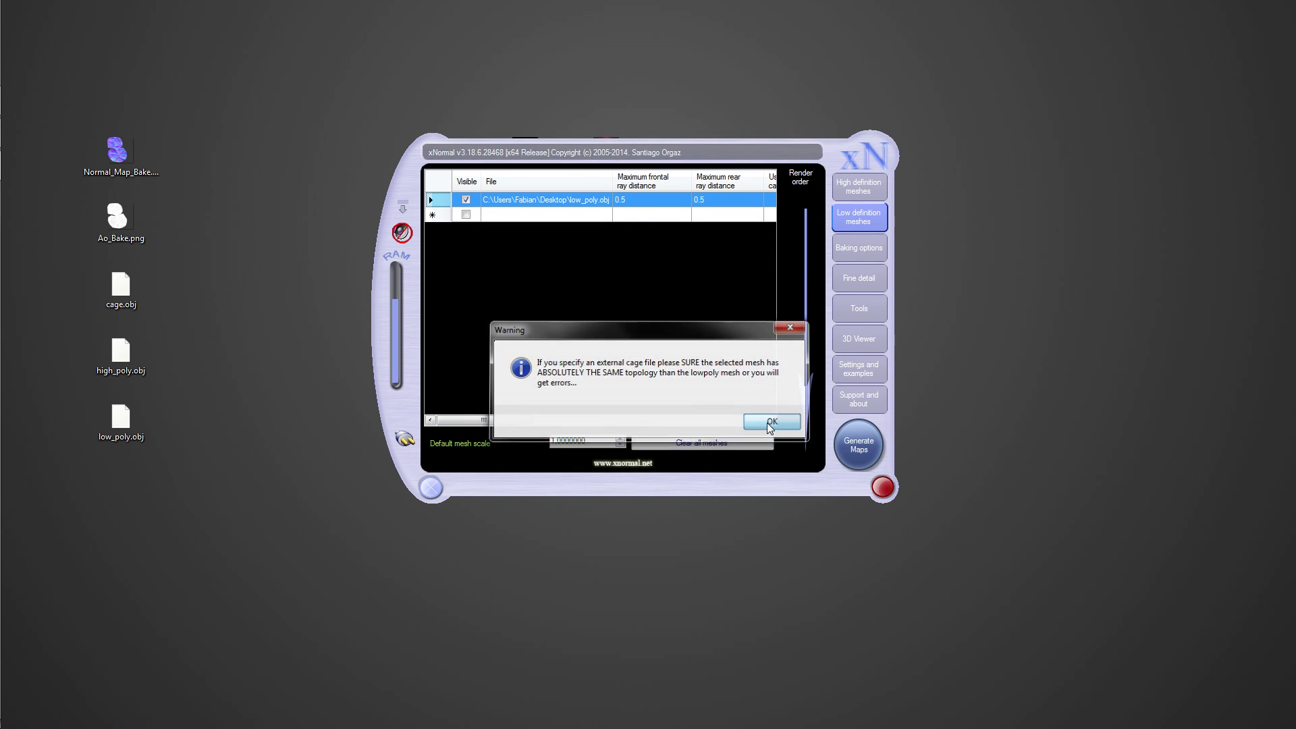
Choose the curvature map for baking, review its options, generate the maps, and inspect the curvature result on the low-poly rock in Blender.
{"action": "left_click", "coordinate": [855, 251]}
{"action": "mouse_move", "coordinate": [625, 400]}
{"action": "left_mouse_down"}
{"action": "mouse_move", "coordinate": [625, 307]}
{"action": "mouse_move", "coordinate": [626, 398]}
{"action": "left_mouse_up"}
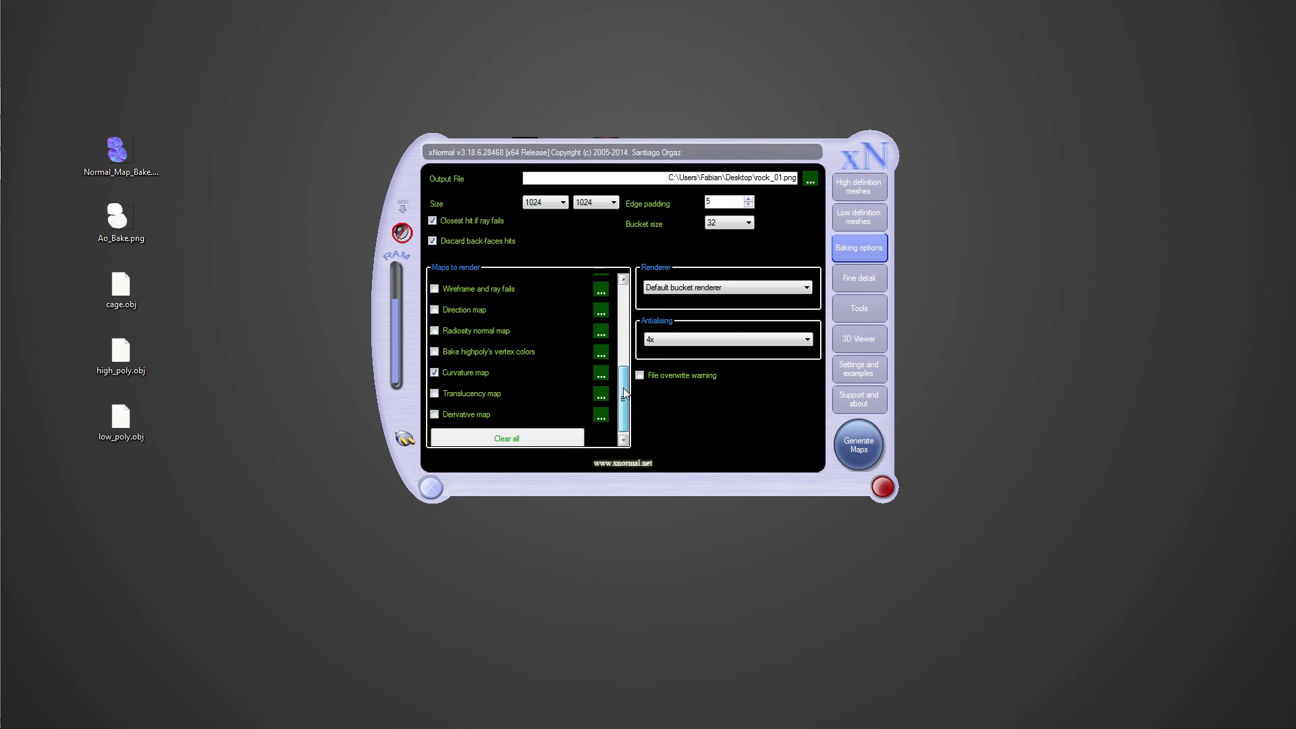
{"action": "left_click", "coordinate": [430, 367]}
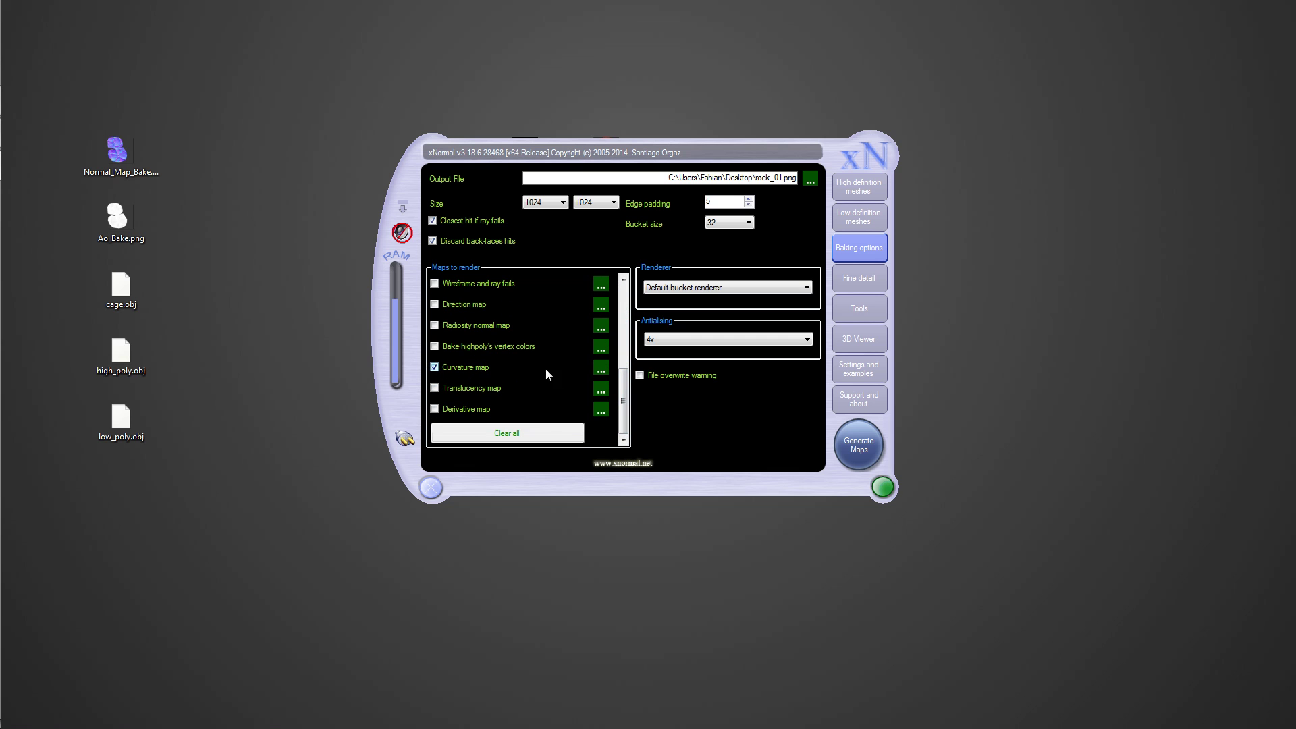
{"action": "left_click", "coordinate": [601, 367]}
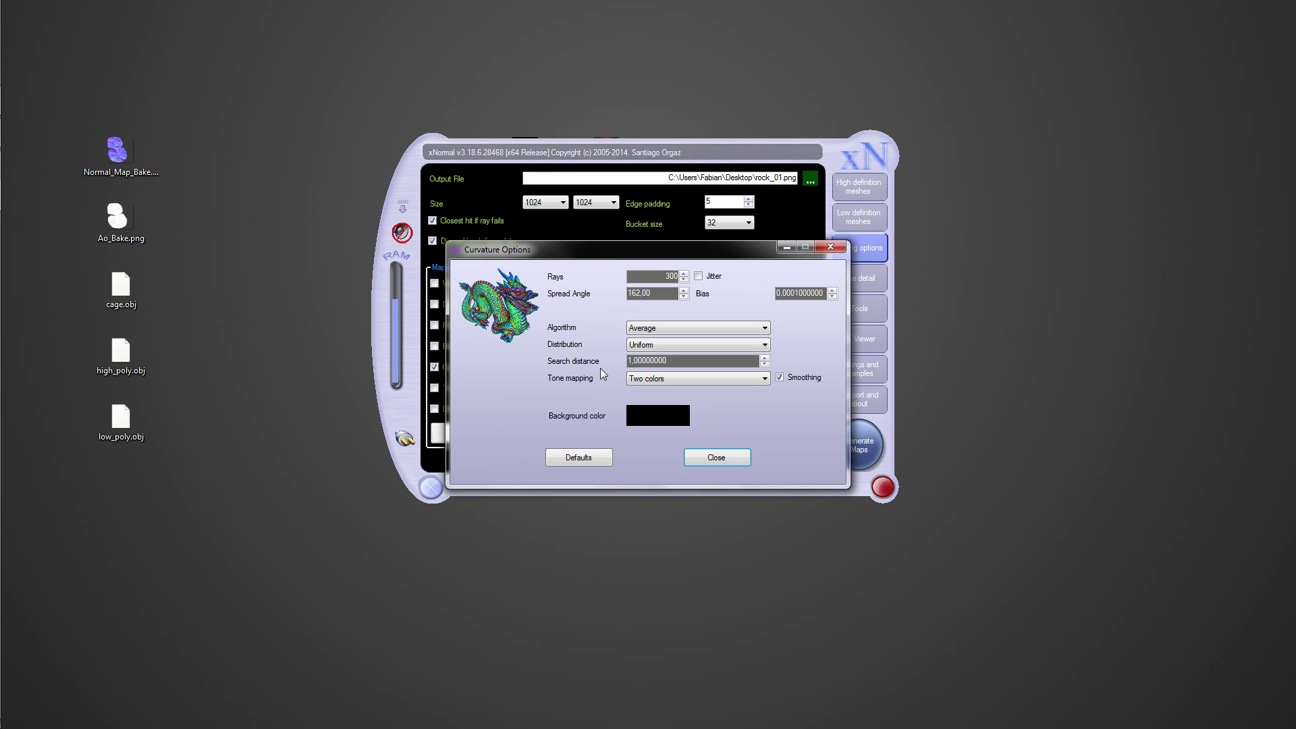
{"action": "left_click", "coordinate": [705, 462]}
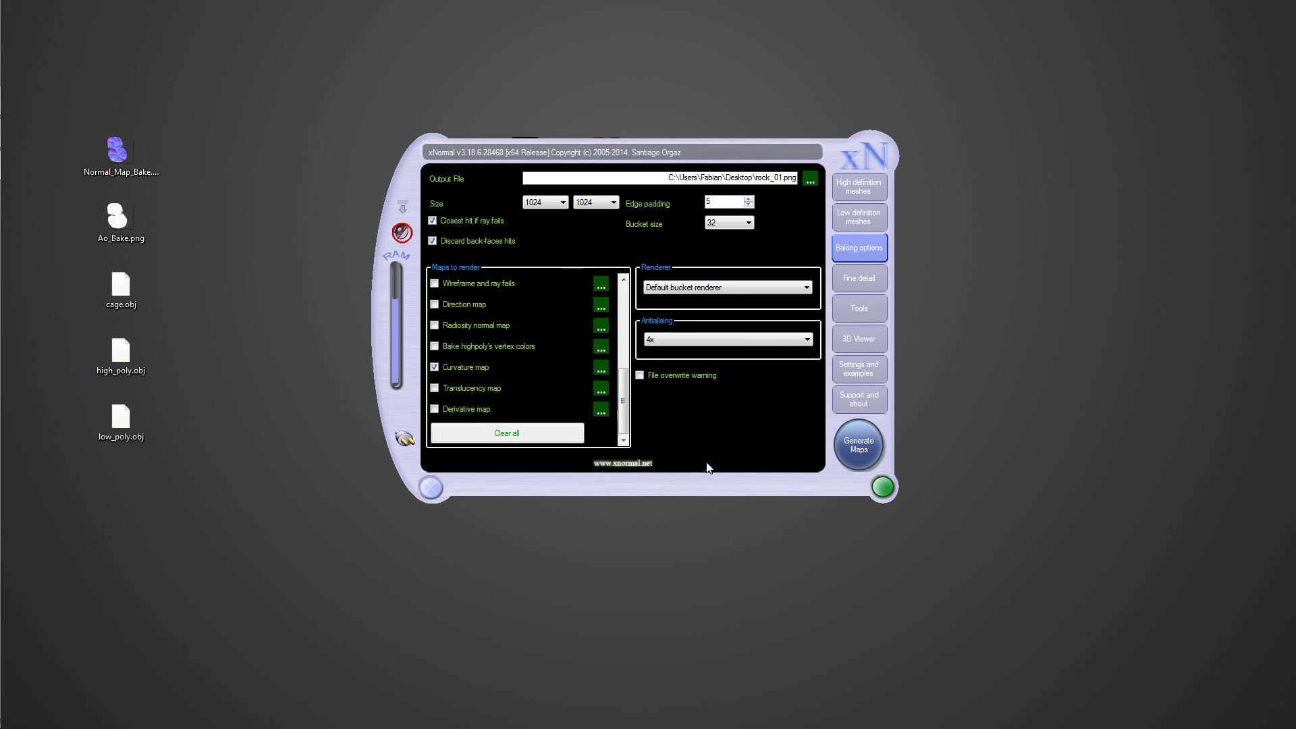
{"action": "left_click", "coordinate": [865, 451]}
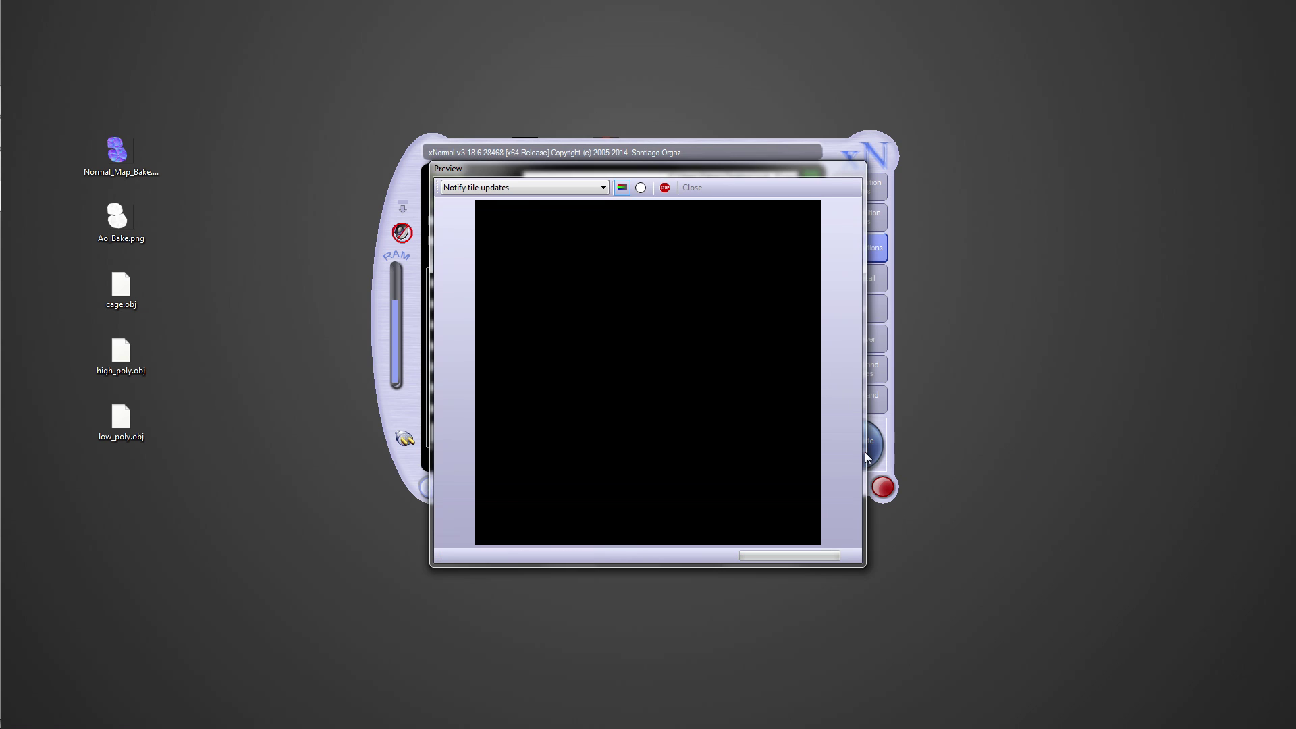
{"action": "left_click", "coordinate": [787, 420]}
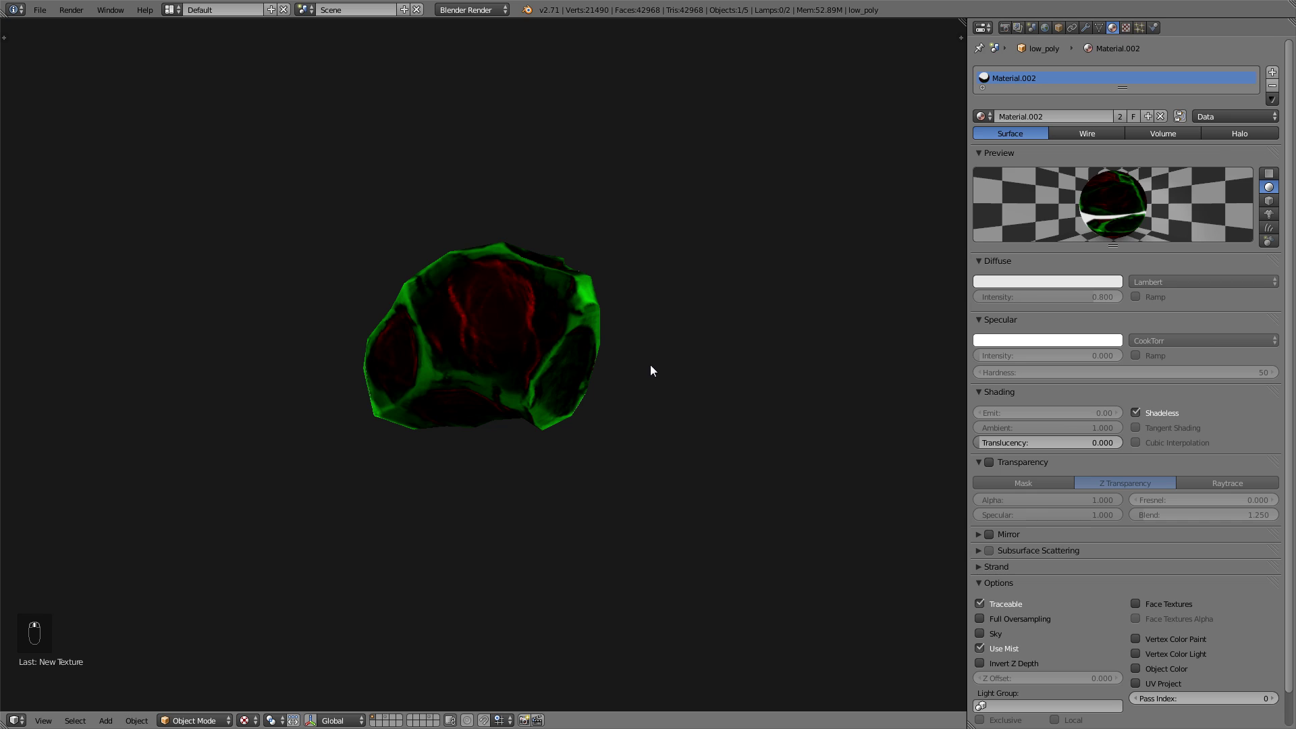
{"action": "middle_click_drag", "start_coordinate": [650, 366], "coordinate": [618, 433]}
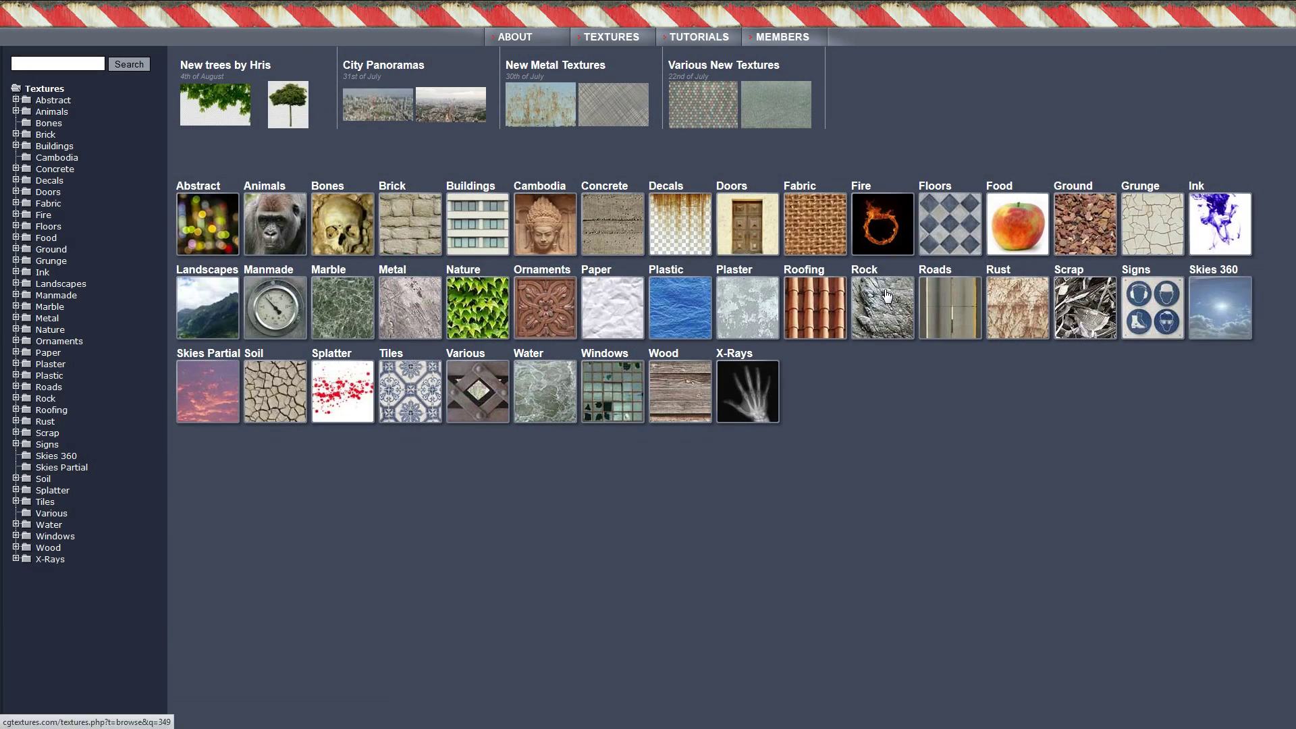
On the CGTextures website, open the sixth page of the Smooth rock category and look through the textures.
{"action": "left_click", "coordinate": [886, 295]}
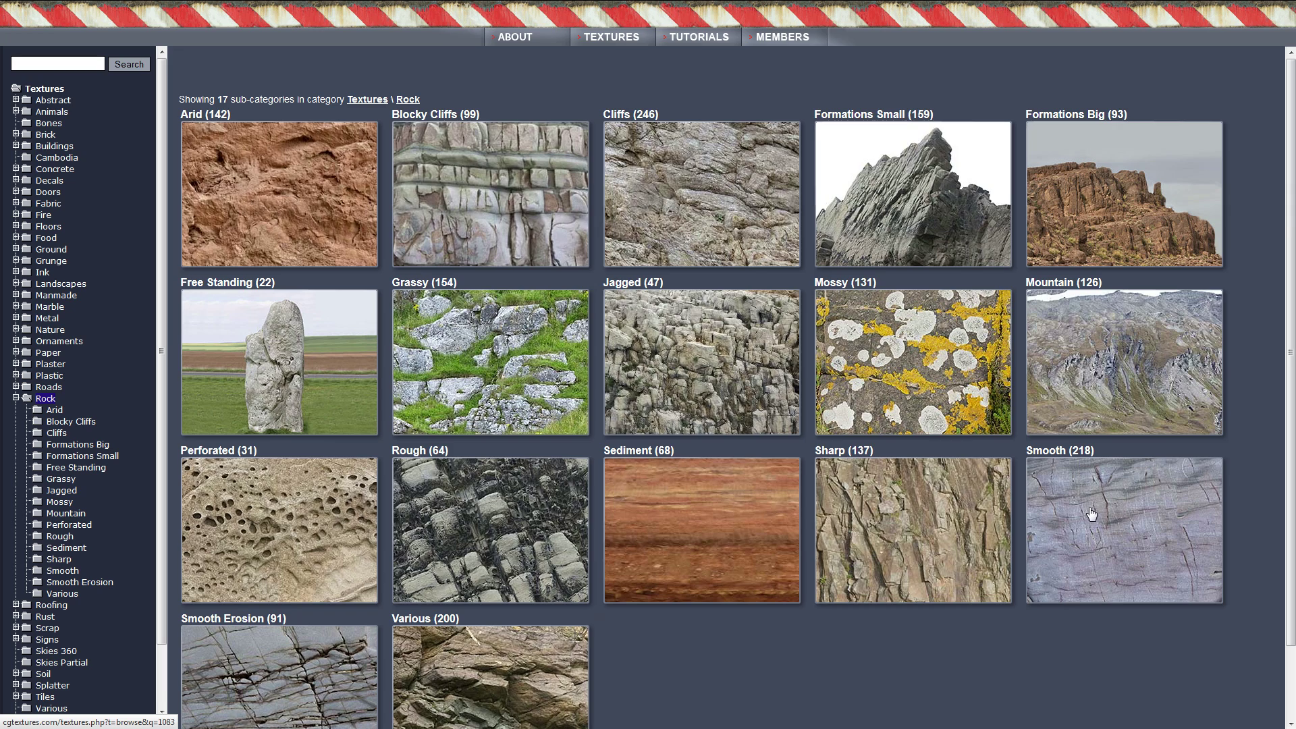
{"action": "left_click", "coordinate": [1088, 512]}
{"action": "scroll", "coordinate": [870, 283], "scroll_direction": "down", "scroll_amount": 8}
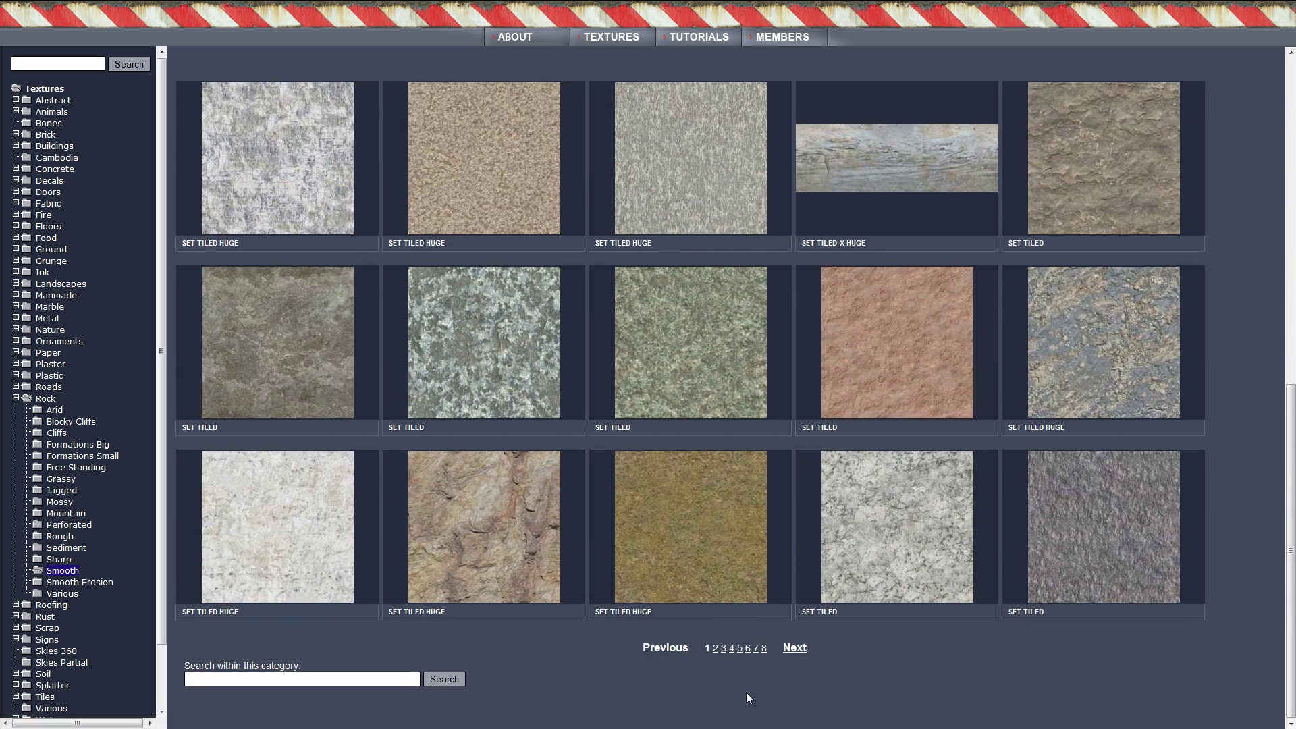
{"action": "left_click", "coordinate": [747, 648]}
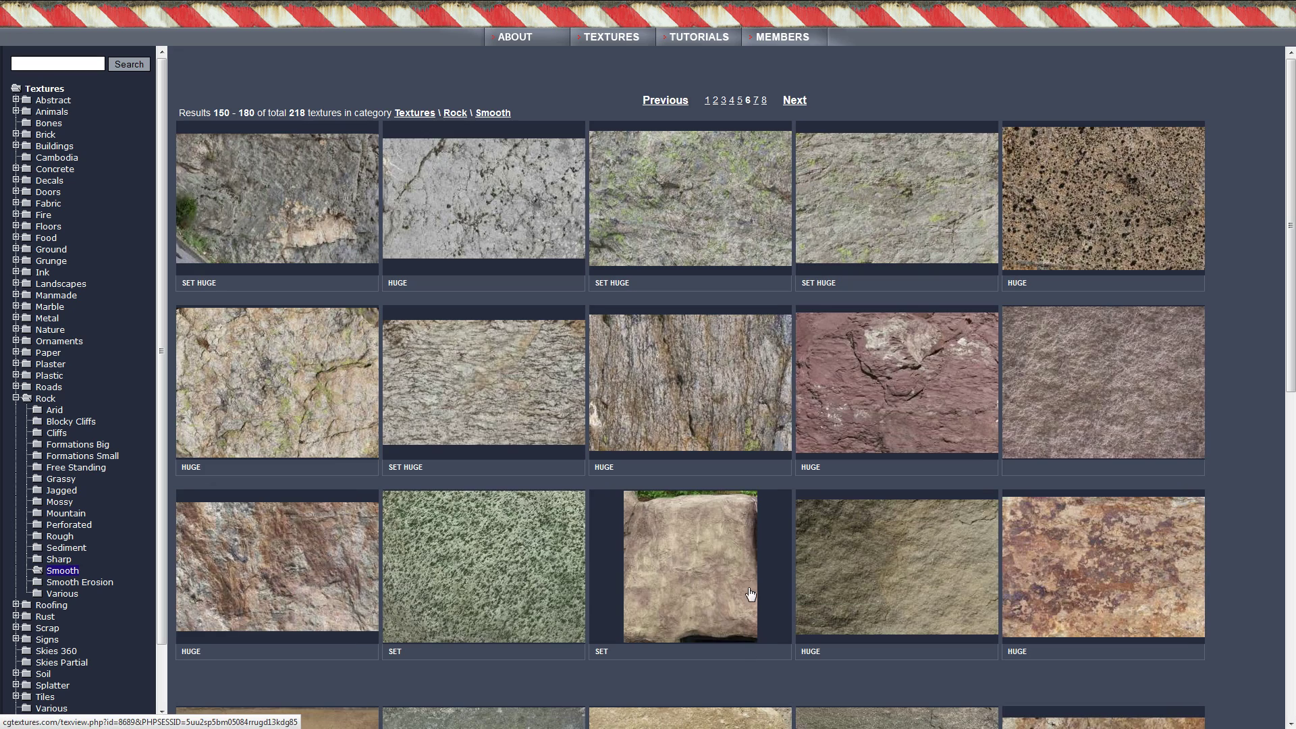
{"action": "scroll", "coordinate": [740, 344], "scroll_direction": "down", "scroll_amount": 2}
{"action": "scroll", "coordinate": [740, 343], "scroll_direction": "down", "scroll_amount": 4}
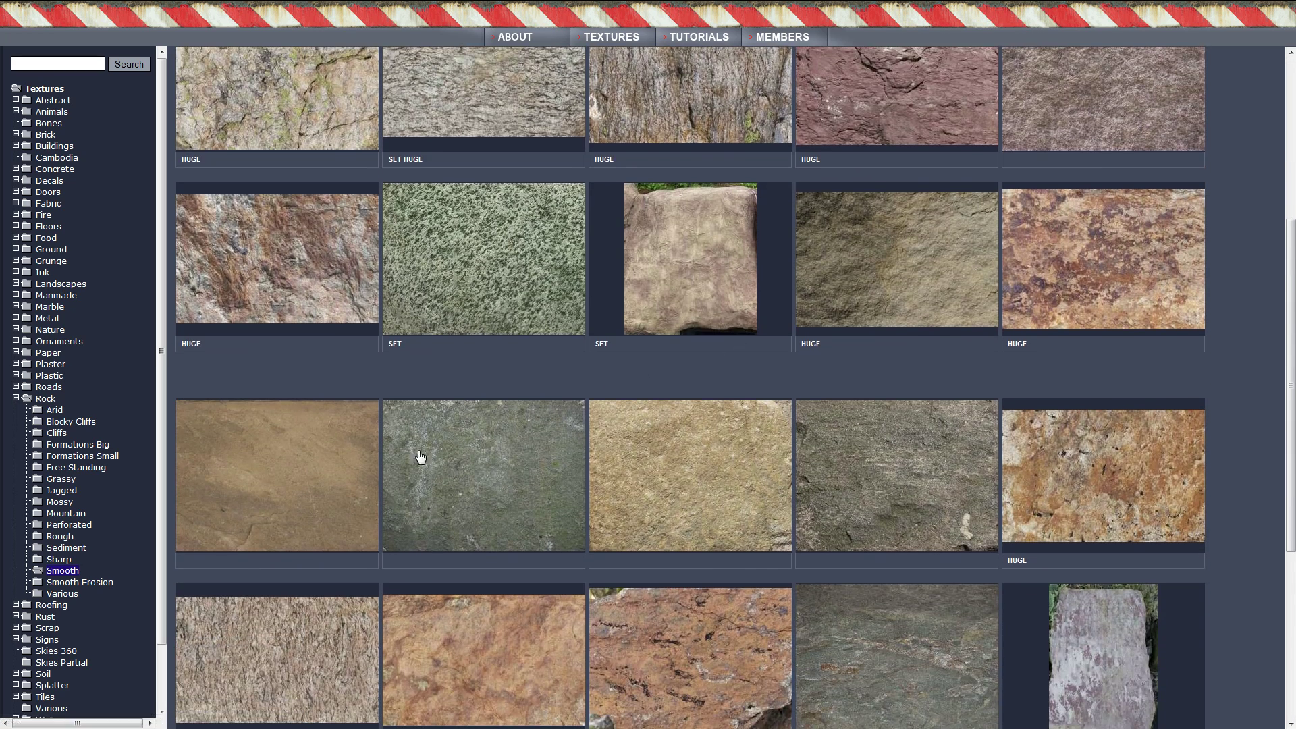
Download the brown RockSmooth0008 texture in medium size (1600x1200) and save it to the Desktop.
{"action": "left_click", "coordinate": [301, 463]}
{"action": "mouse_move", "coordinate": [189, 390]}
{"action": "left_click", "coordinate": [95, 408]}
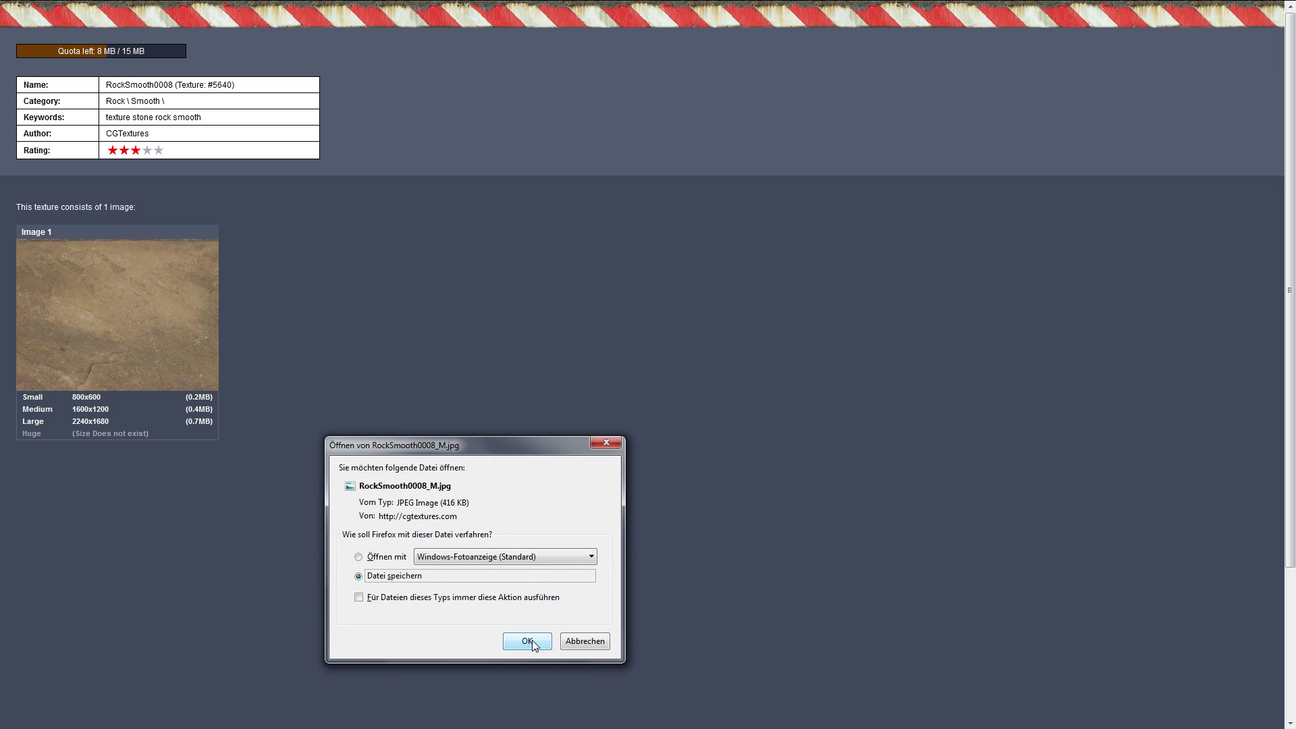
{"action": "left_click", "coordinate": [527, 641]}
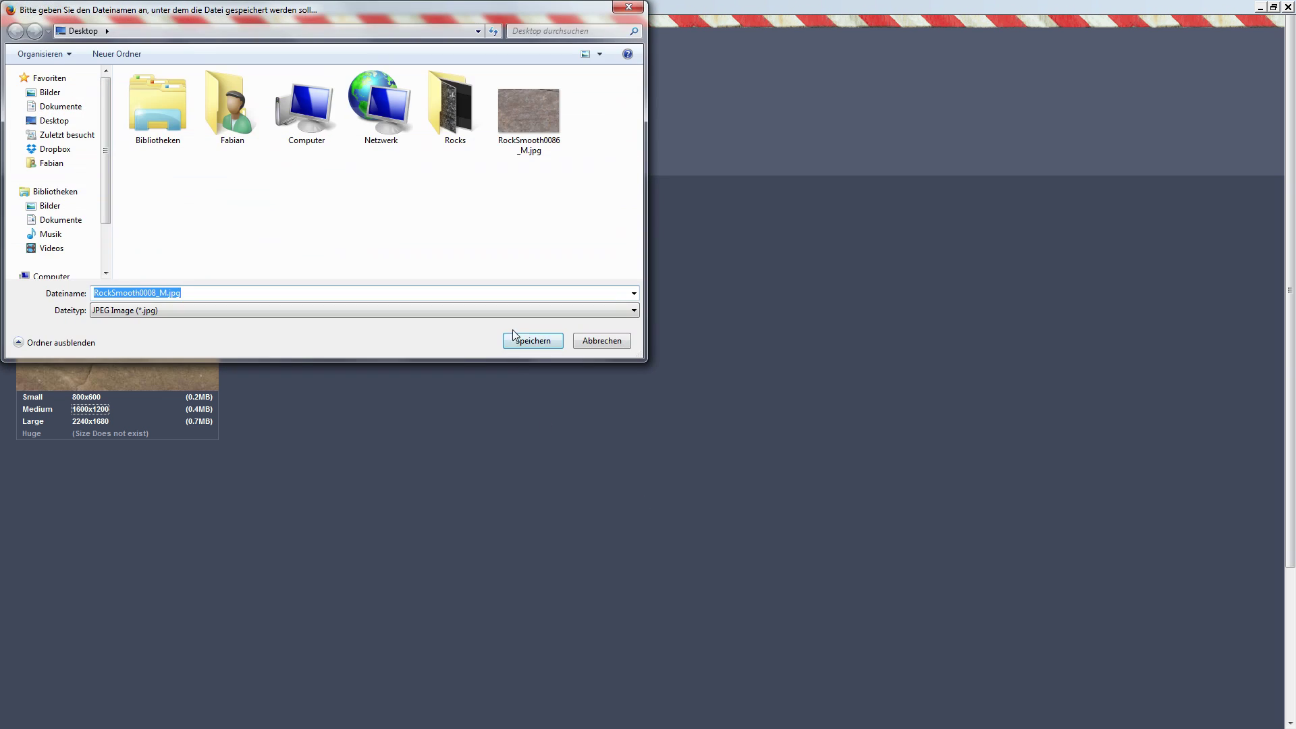
{"action": "left_click", "coordinate": [538, 344]}
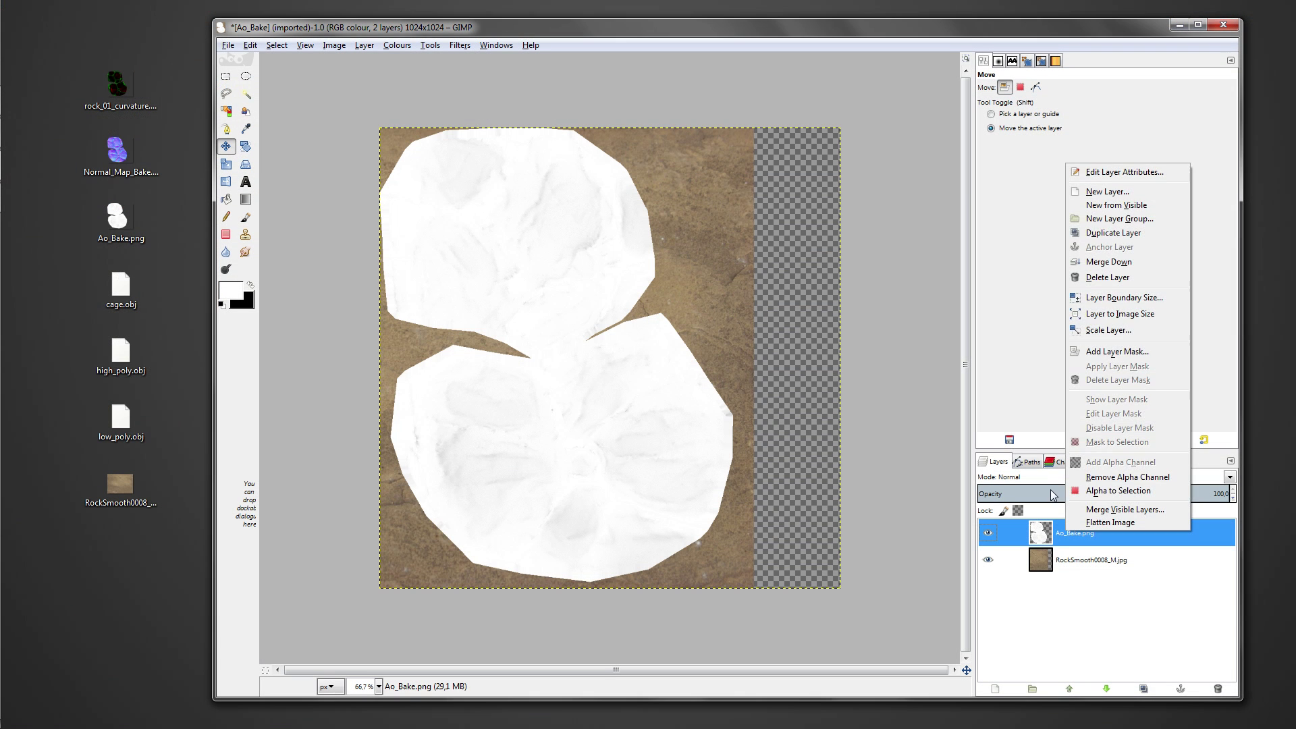
In GIMP, set the Ao_Bake.png layer above the rock texture to Multiply and keep one duplicate of it.
{"action": "left_click", "coordinate": [1029, 476]}
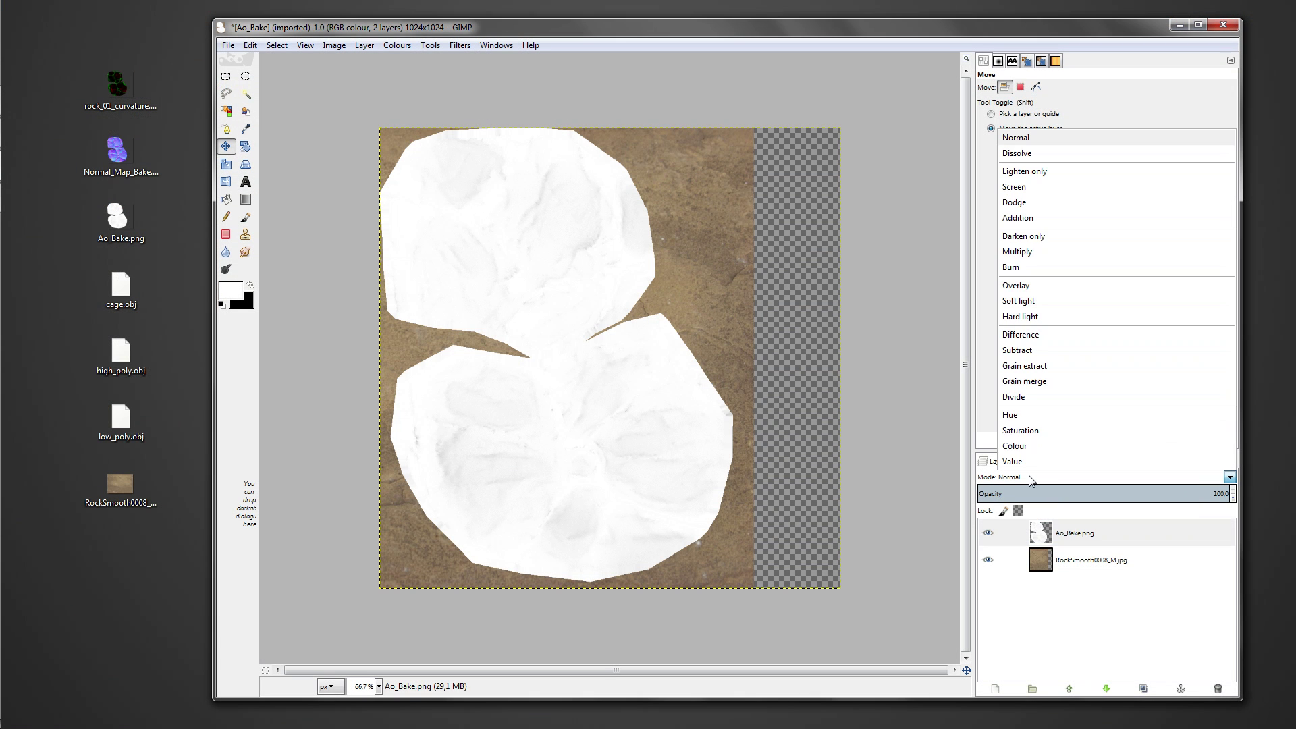
{"action": "left_click", "coordinate": [1017, 252]}
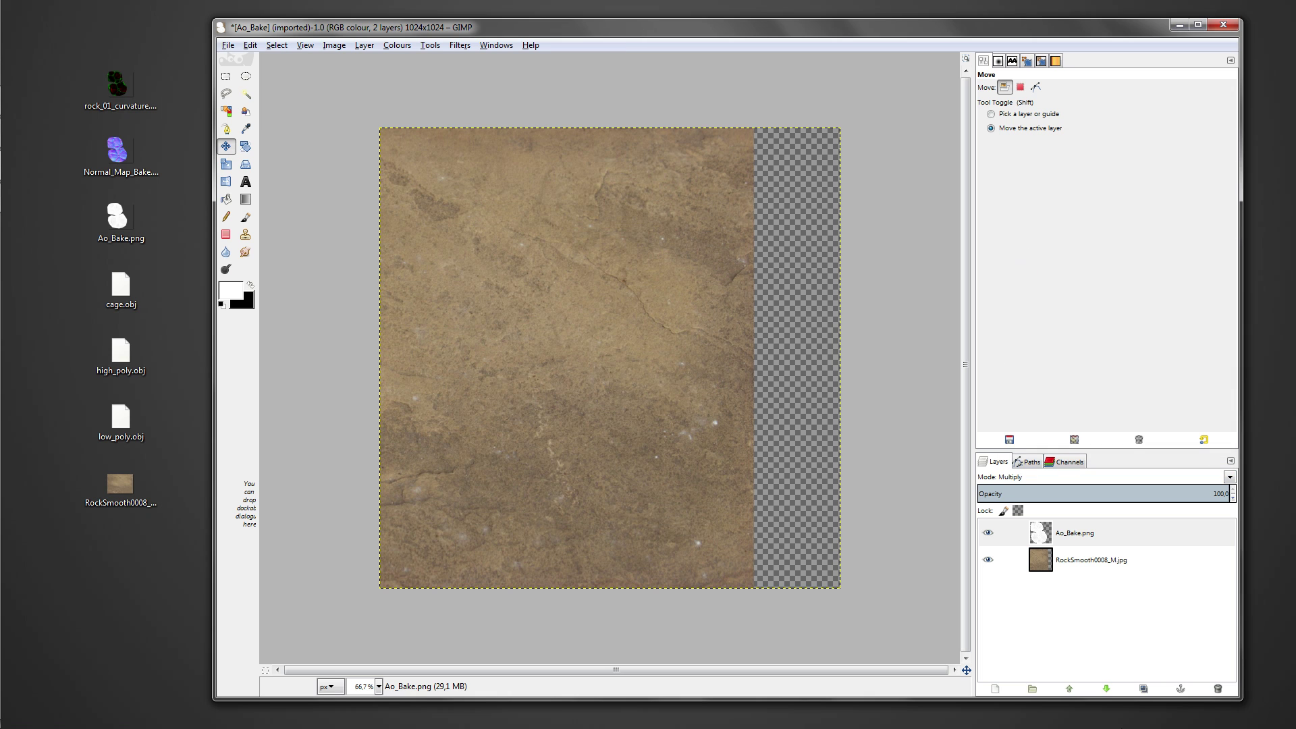
{"action": "left_click", "coordinate": [1144, 688]}
{"action": "left_click", "coordinate": [1143, 689]}
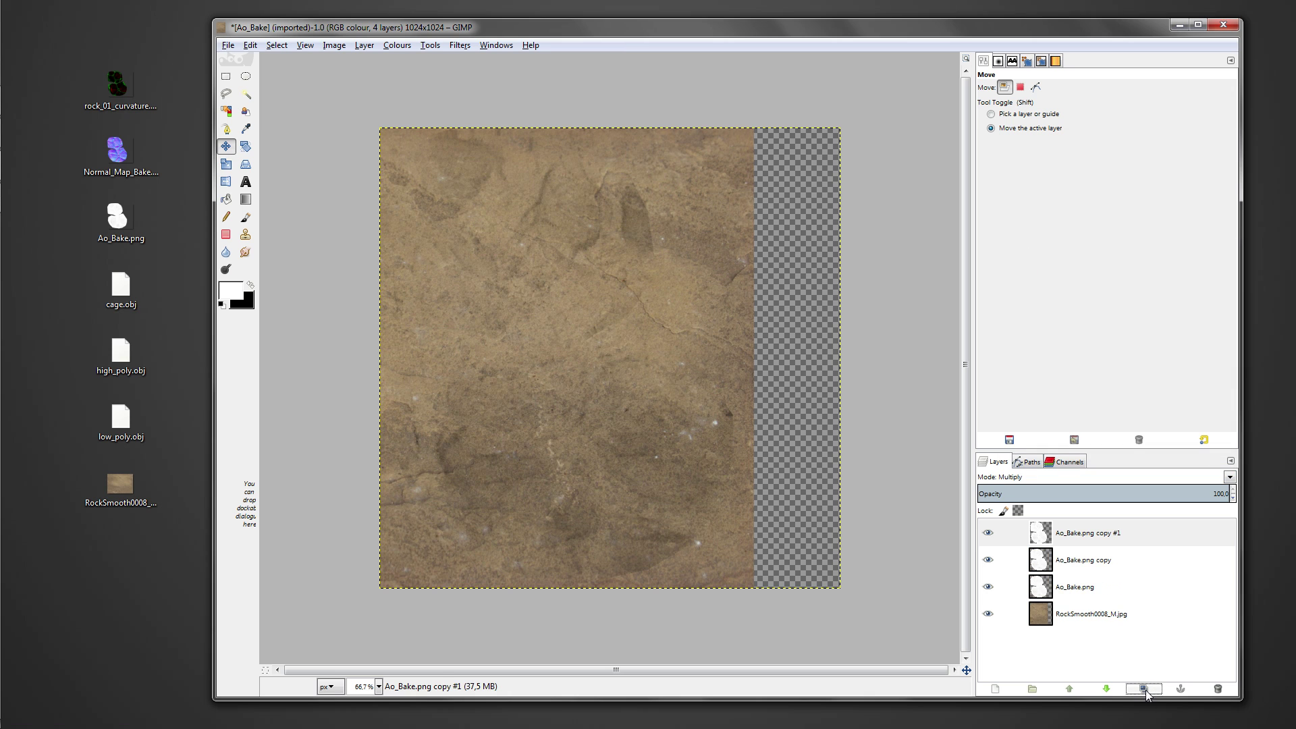
{"action": "key", "text": "ctrl+z"}
{"action": "left_click", "coordinate": [1064, 564]}
{"action": "key", "text": "ctrl+e"}
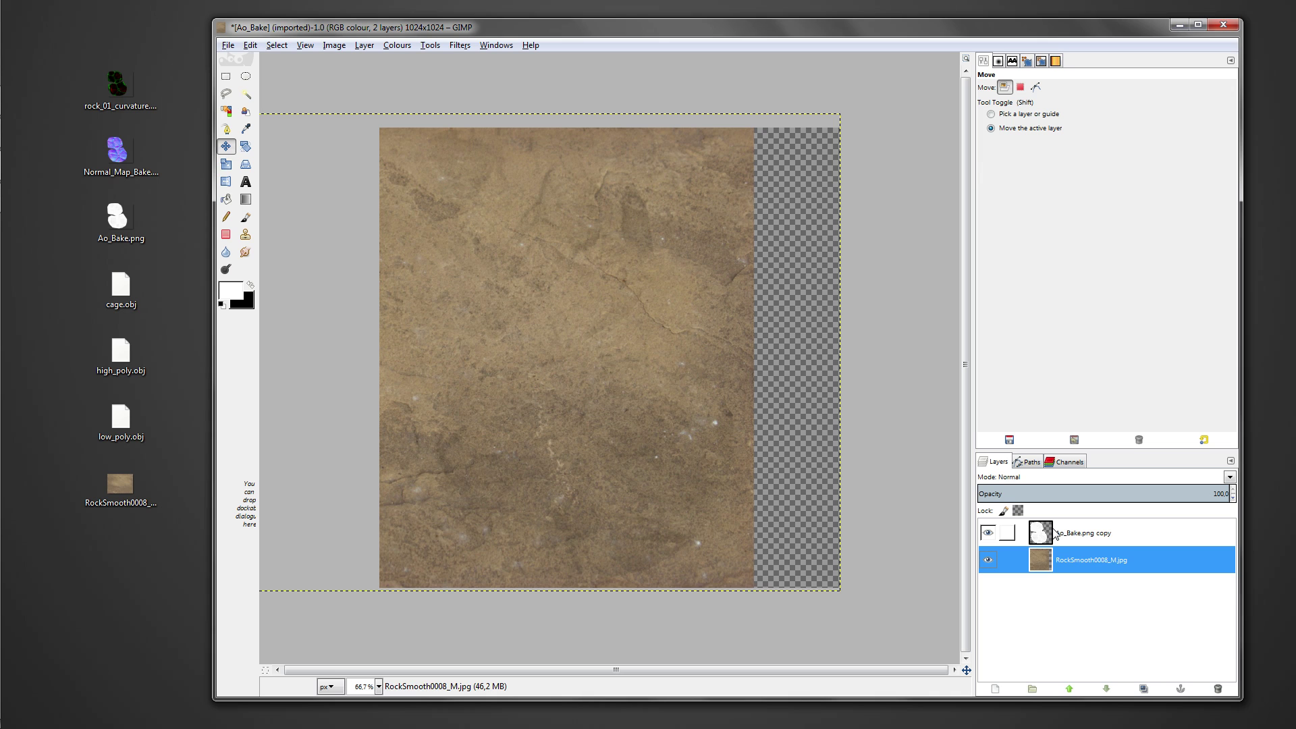
{"action": "left_click", "coordinate": [1056, 533]}
{"action": "key", "text": "ctrl+z"}
{"action": "key", "text": "ctrl+z"}
{"action": "key", "text": "ctrl+y"}
Add rock_01_curvature.png from the Desktop as a new layer above the ambient occlusion layers.
{"action": "left_click", "coordinate": [994, 688]}
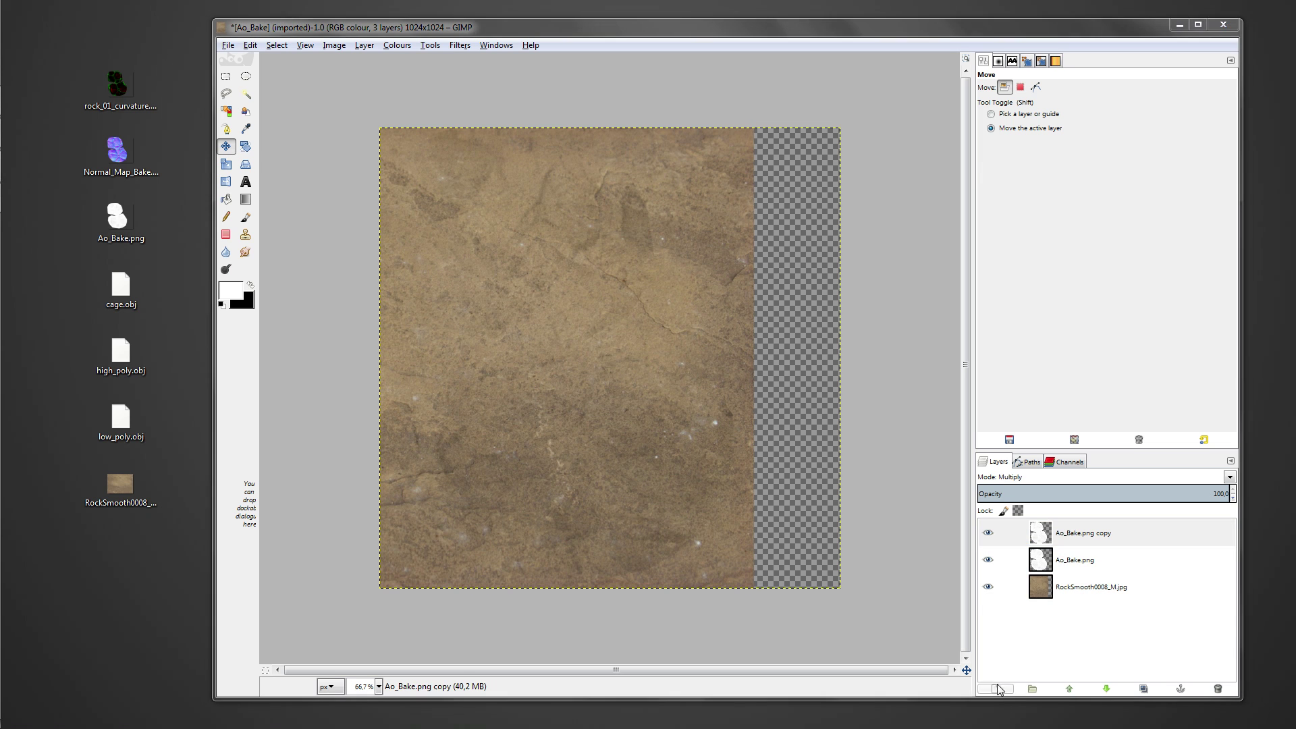
{"action": "left_click", "coordinate": [257, 330]}
{"action": "left_click", "coordinate": [120, 95]}
{"action": "left_click_drag", "start_coordinate": [120, 95], "coordinate": [679, 285]}
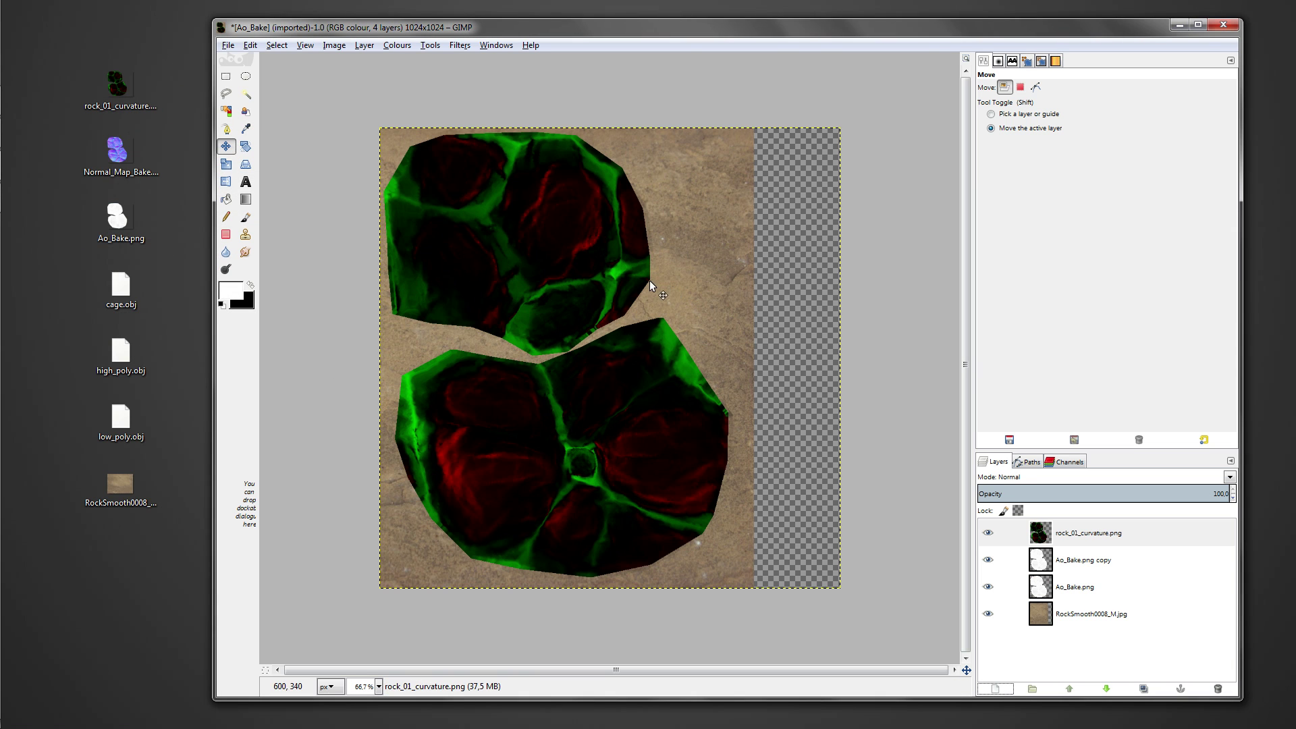
Create a new transparent layer above the curvature map and bucket-fill it with pure red (ff0000).
{"action": "left_click", "coordinate": [226, 199]}
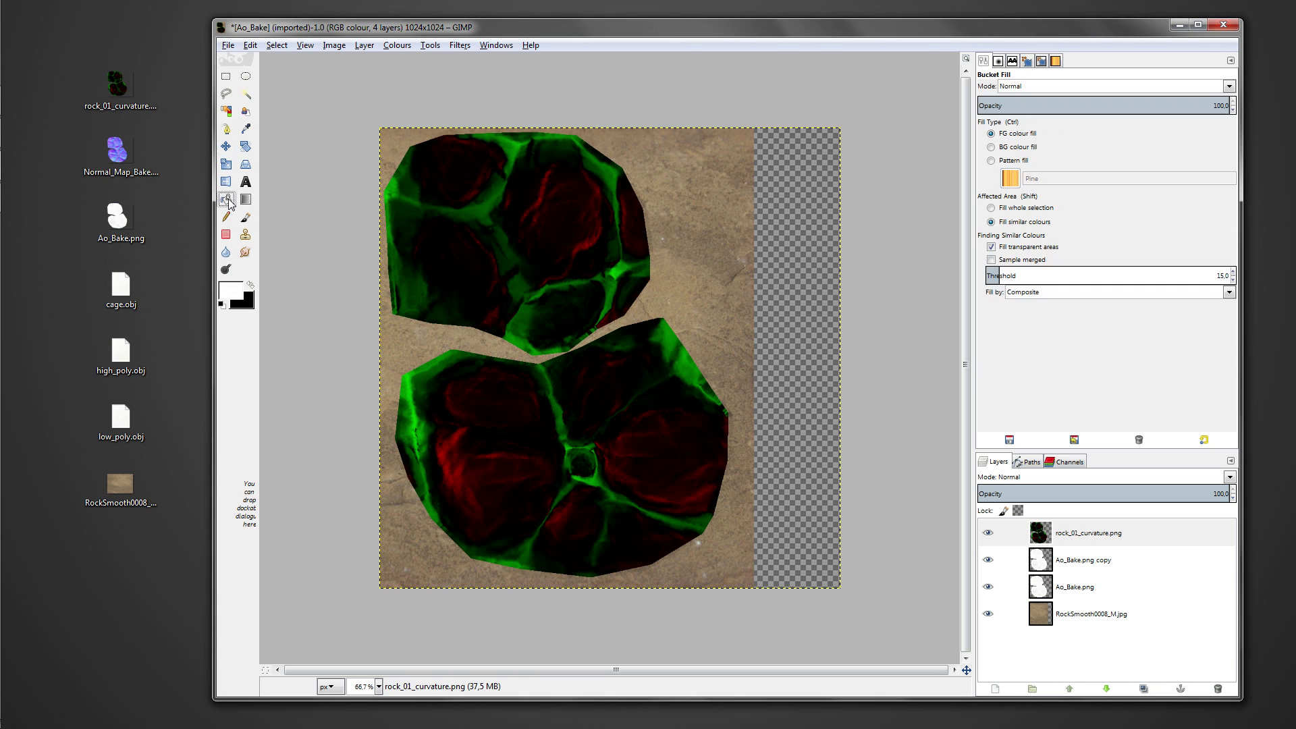
{"action": "left_click", "coordinate": [238, 292]}
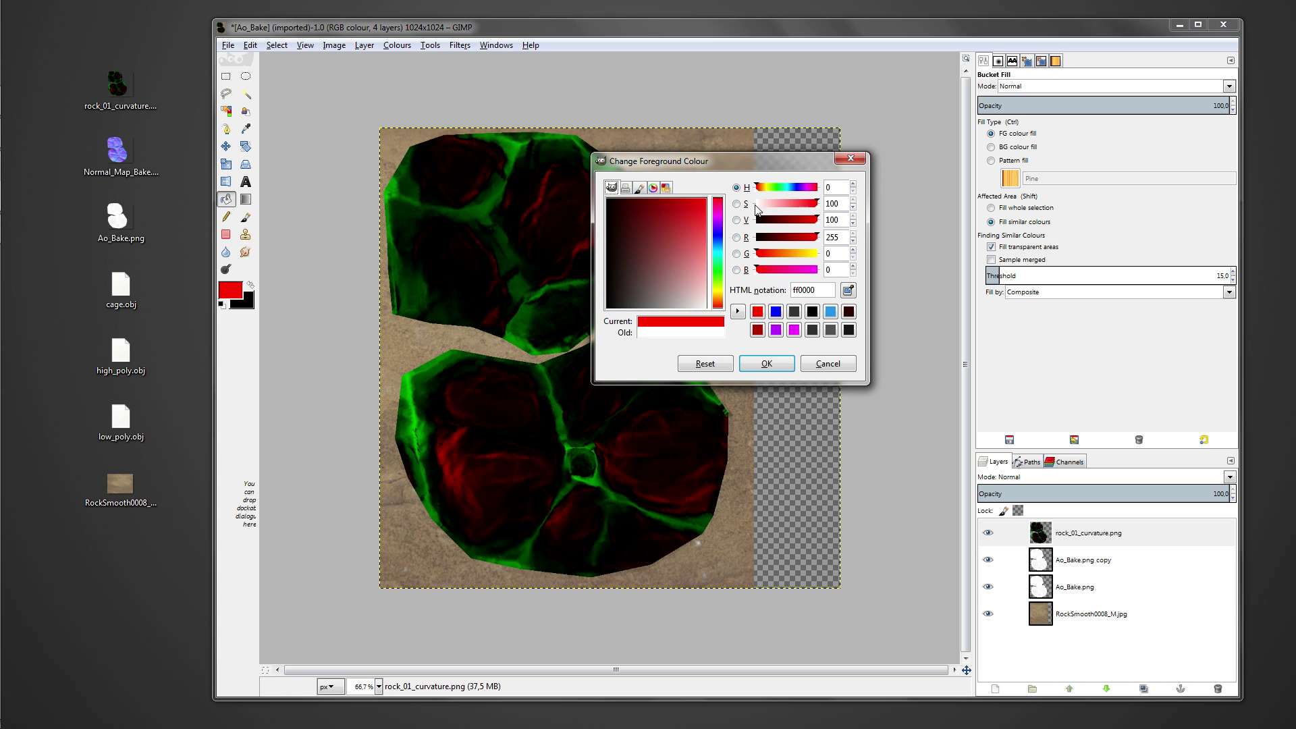
{"action": "left_click_drag", "start_coordinate": [761, 255], "coordinate": [724, 262]}
{"action": "left_click", "coordinate": [763, 363]}
{"action": "left_click", "coordinate": [995, 688]}
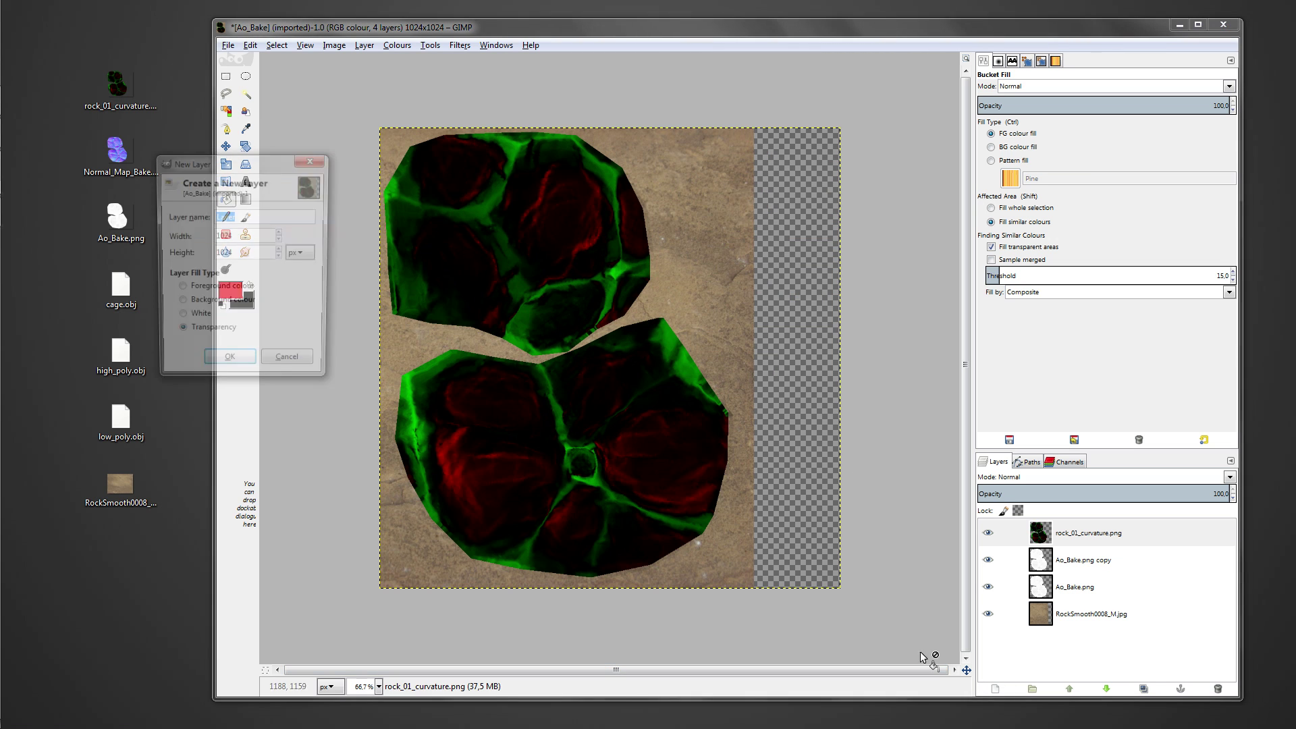
{"action": "left_click", "coordinate": [223, 367]}
{"action": "left_click", "coordinate": [471, 351]}
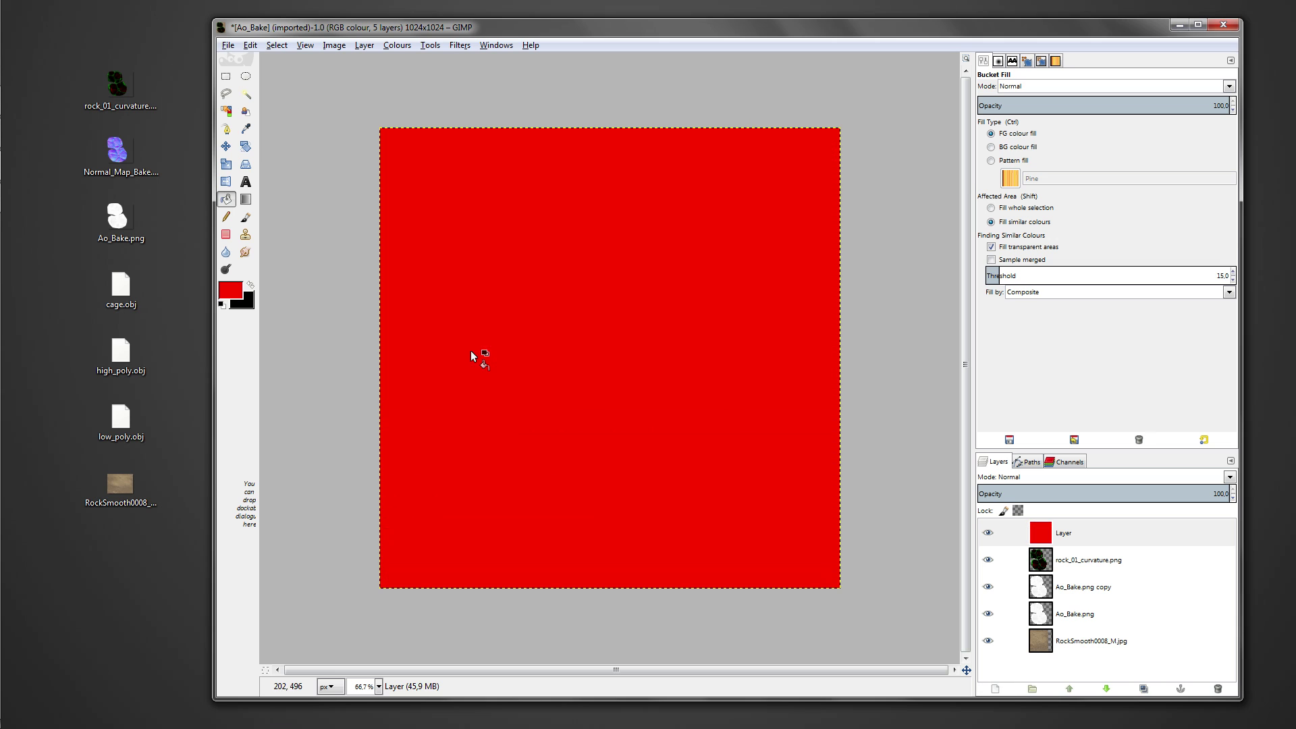
Set the red layer's mode to Subtract, merge it down into the curvature layer, and check the result by toggling the layer's visibility.
{"action": "left_click", "coordinate": [1023, 477]}
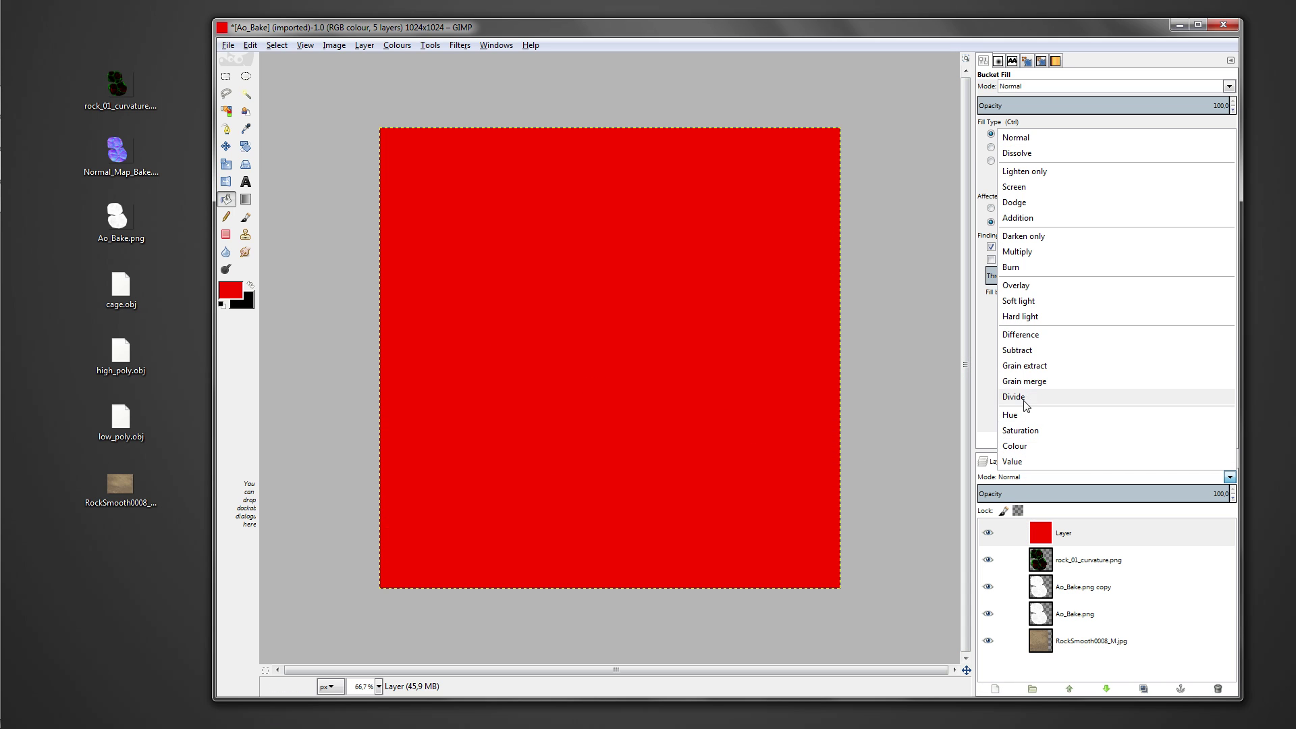
{"action": "left_click", "coordinate": [1025, 353]}
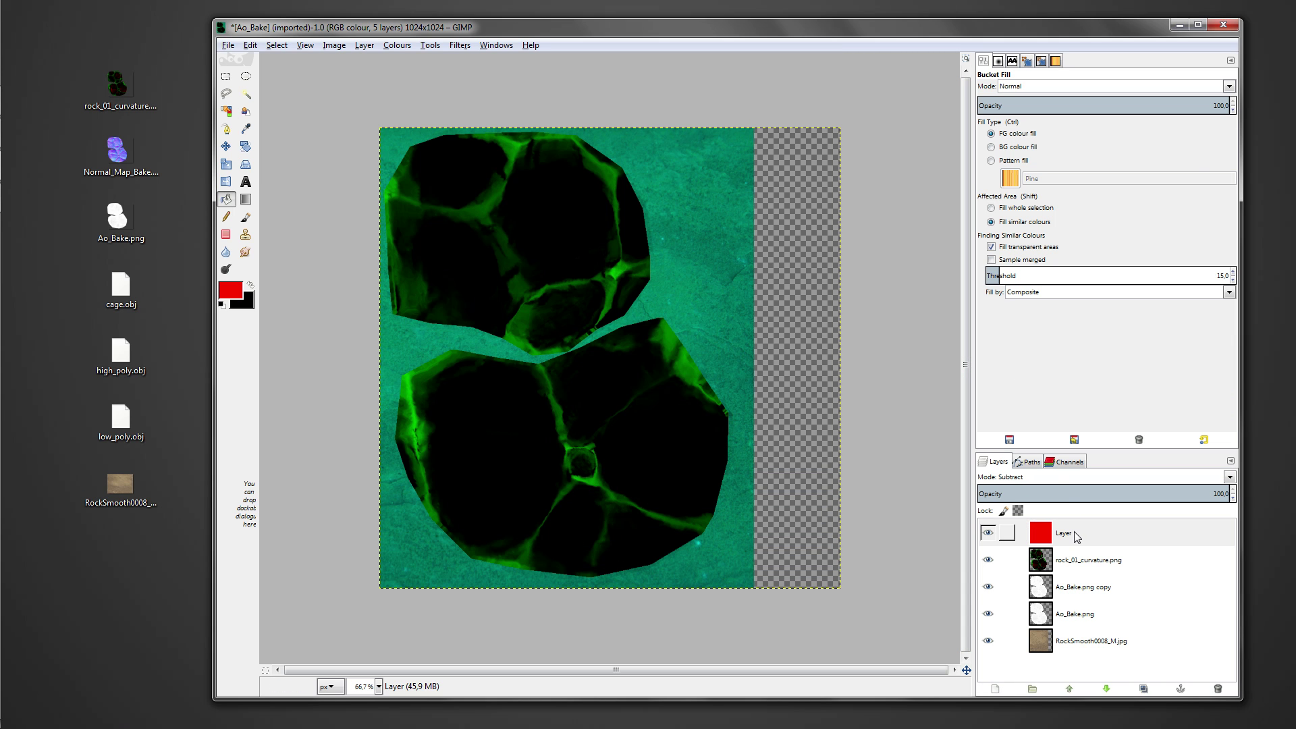
{"action": "right_click", "coordinate": [1077, 537]}
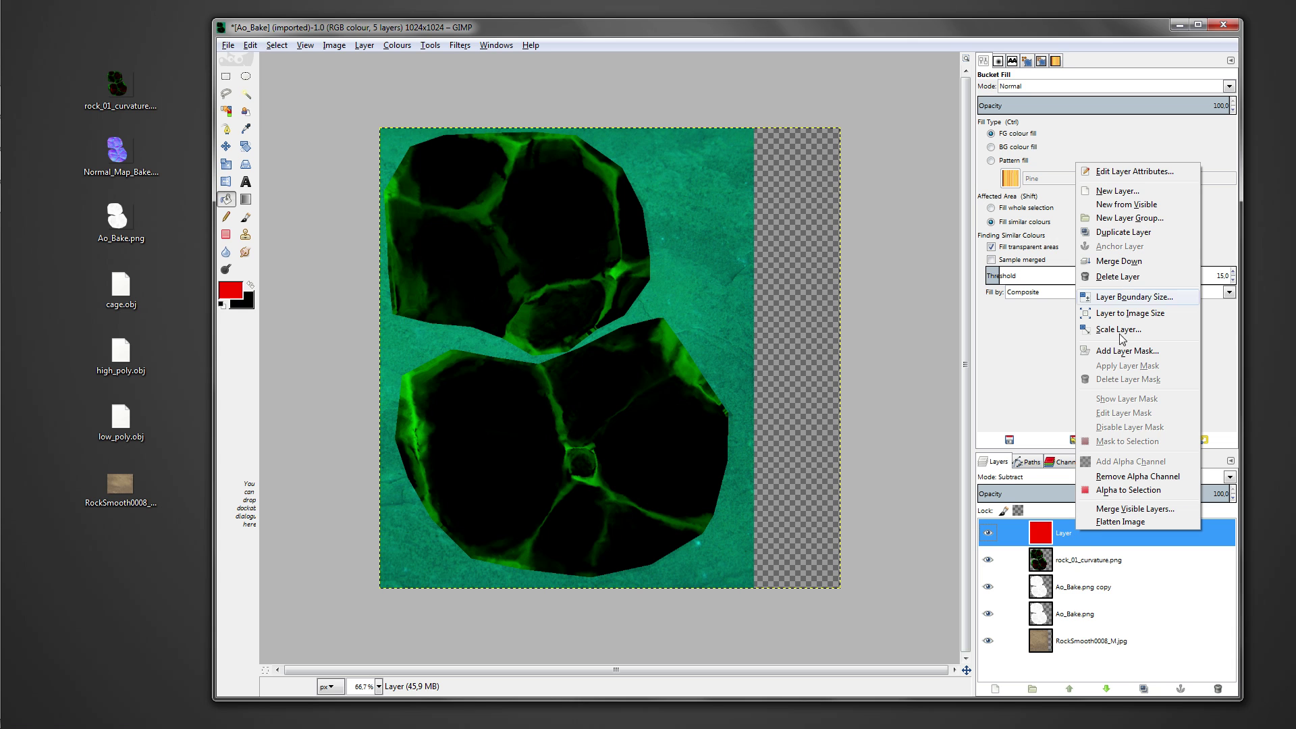
{"action": "left_click", "coordinate": [1118, 261]}
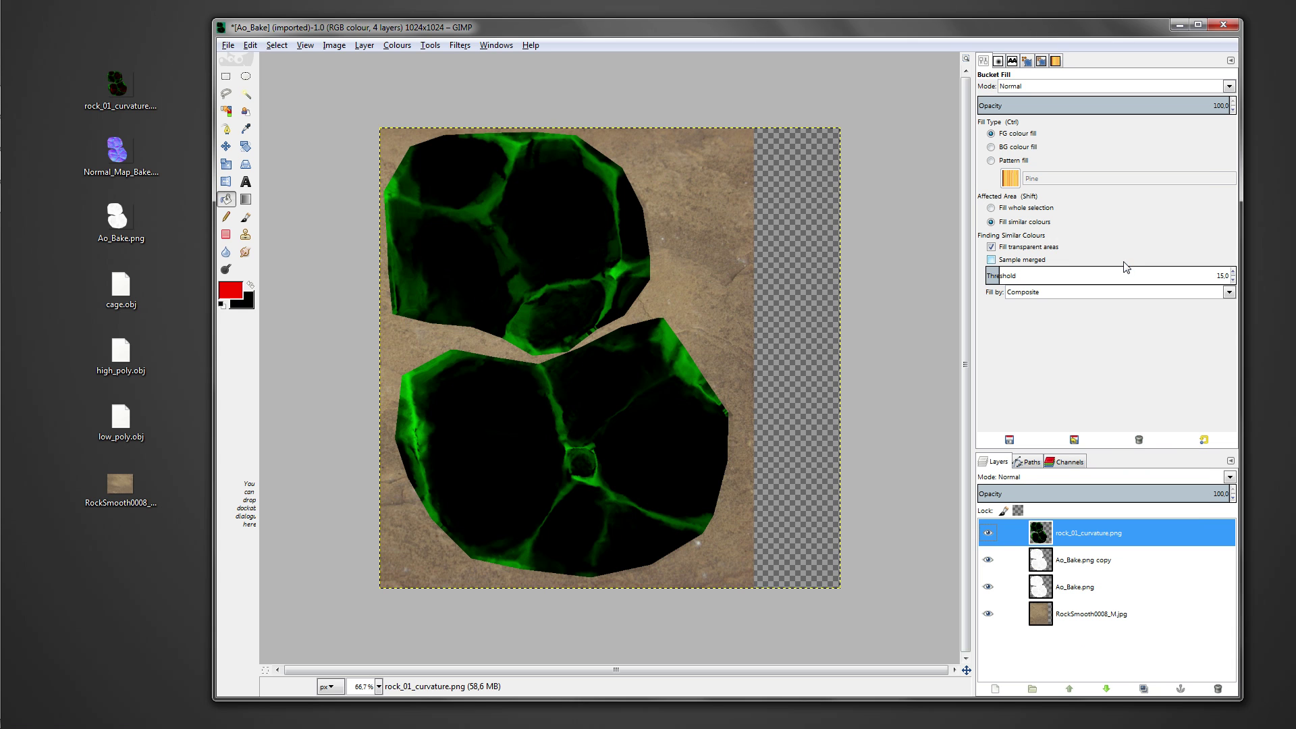
{"action": "left_click", "coordinate": [987, 533]}
{"action": "left_click", "coordinate": [987, 532]}
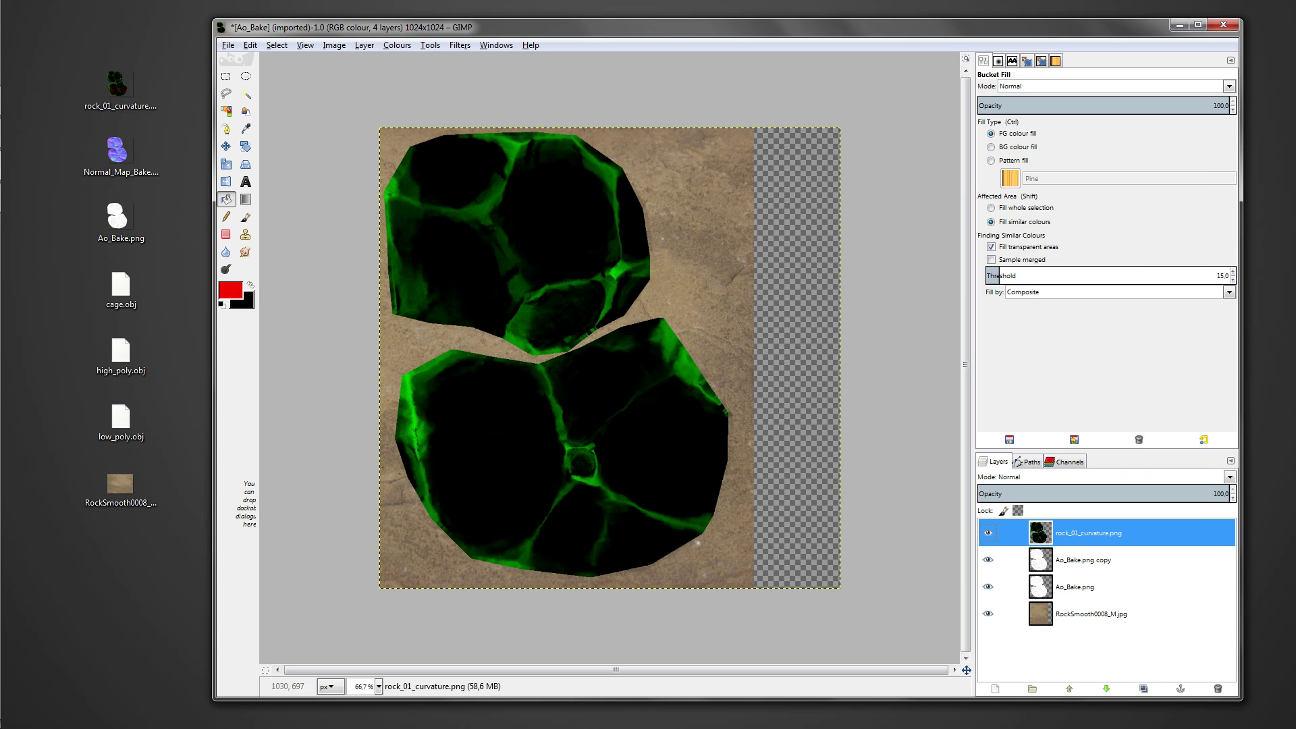
Desaturate the curvature layer based on Lightness and set its layer mode to Addition.
{"action": "right_click", "coordinate": [568, 228]}
{"action": "left_click", "coordinate": [413, 80]}
{"action": "left_click", "coordinate": [397, 45]}
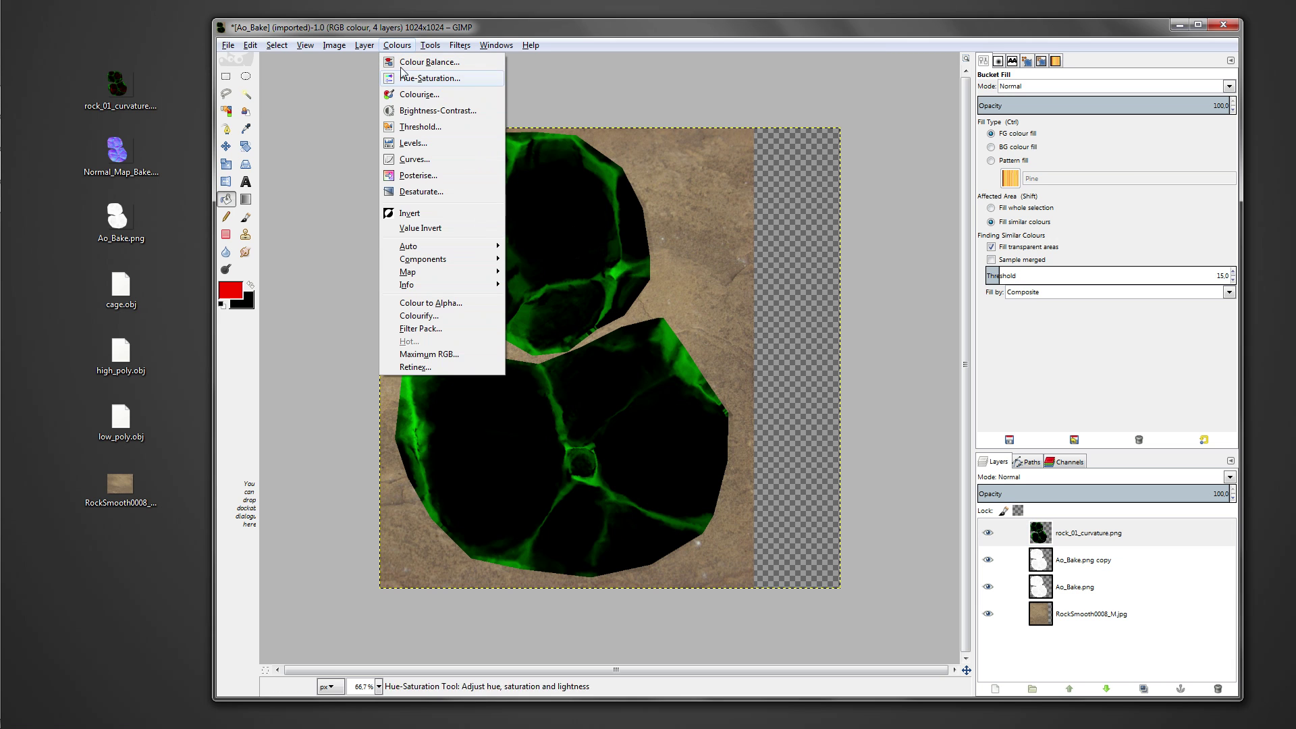
{"action": "left_click", "coordinate": [437, 194]}
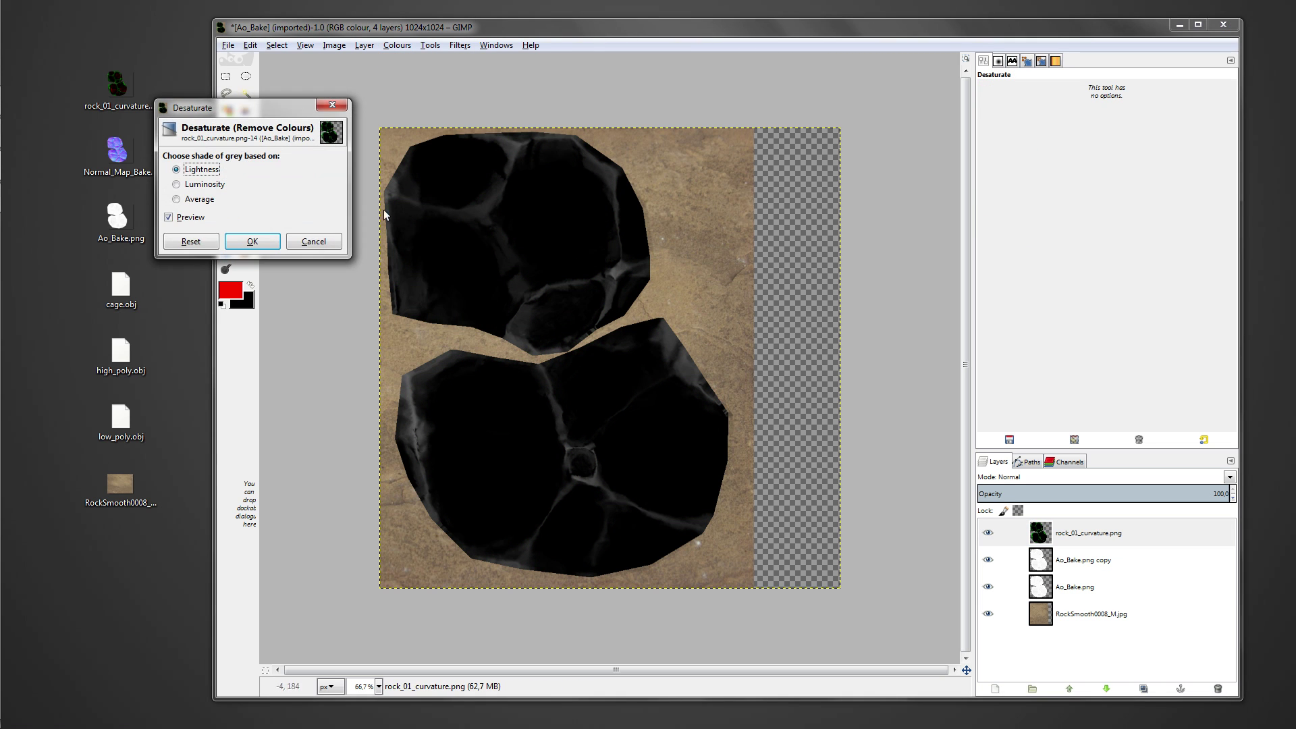
{"action": "left_click", "coordinate": [273, 243]}
{"action": "left_click", "coordinate": [1015, 476]}
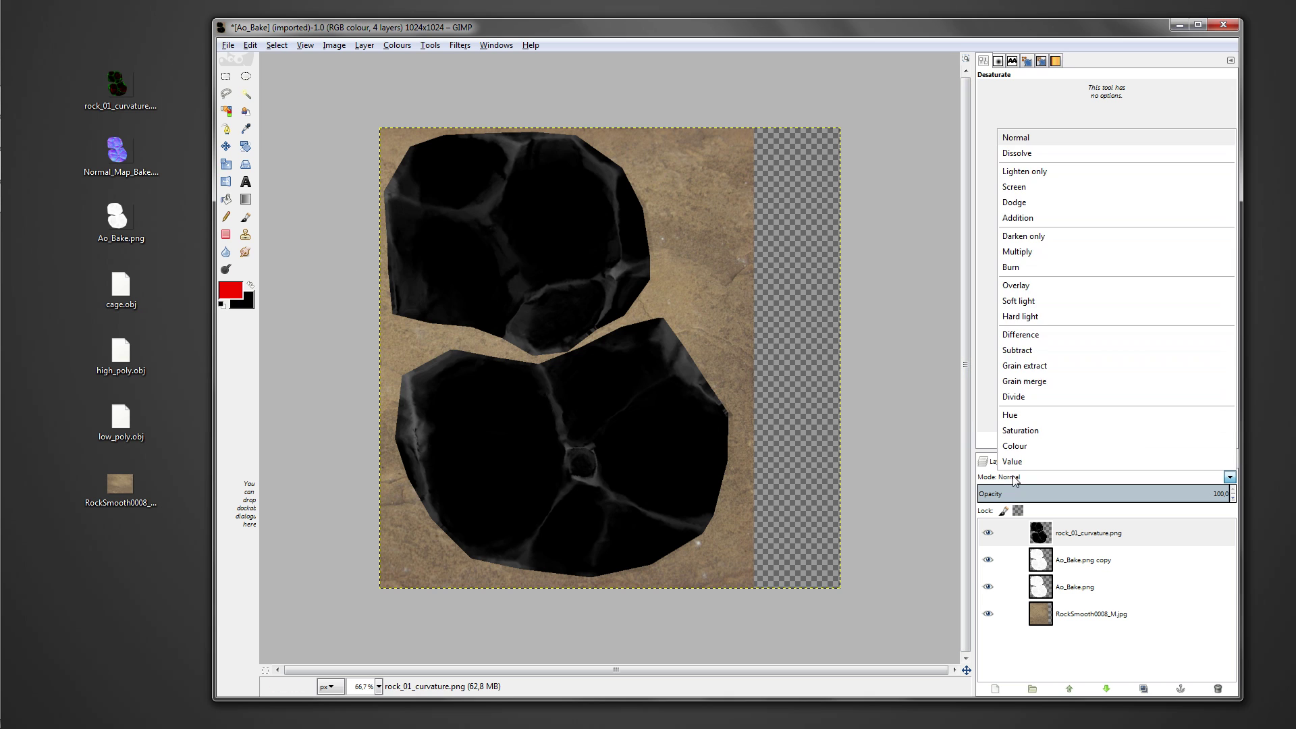
{"action": "left_click", "coordinate": [1016, 218]}
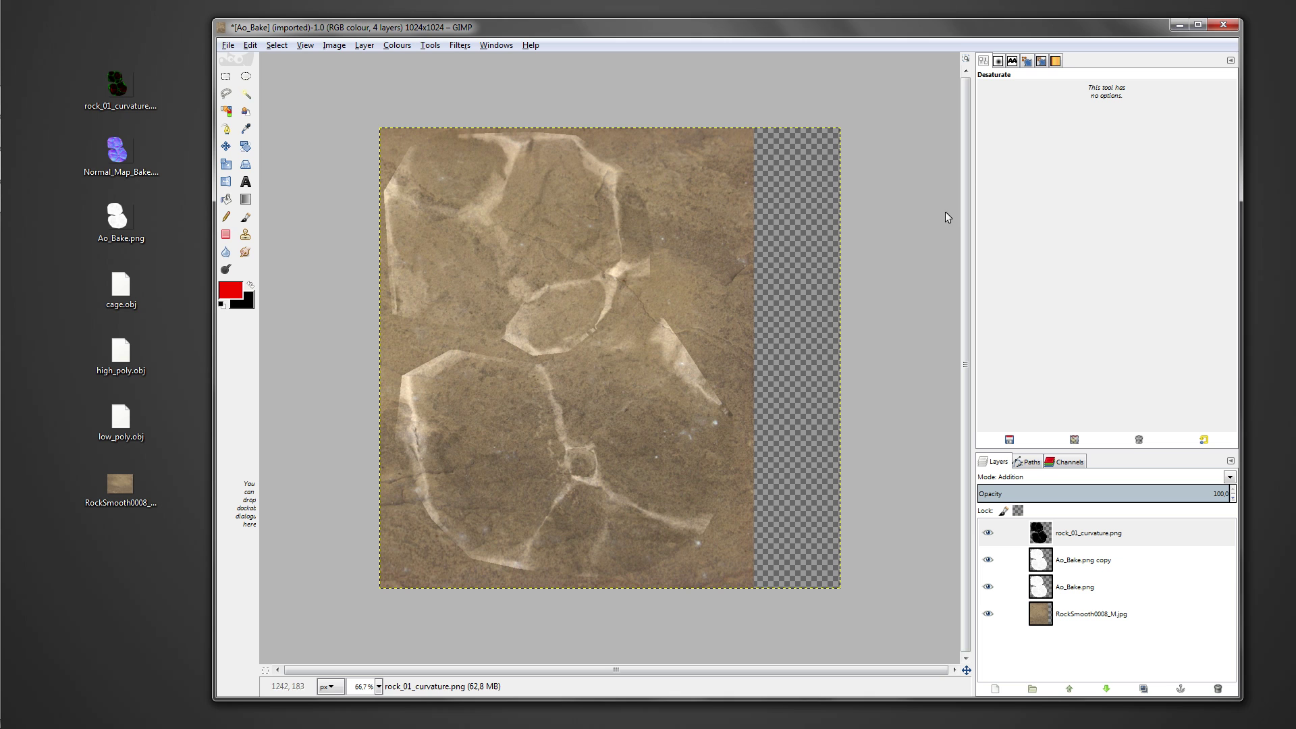
Export the image as Diffuse.png to the Desktop, then hide the curvature and ambient occlusion layers and select the RockSmooth0008_M.jpg layer.
{"action": "left_click", "coordinate": [228, 46]}
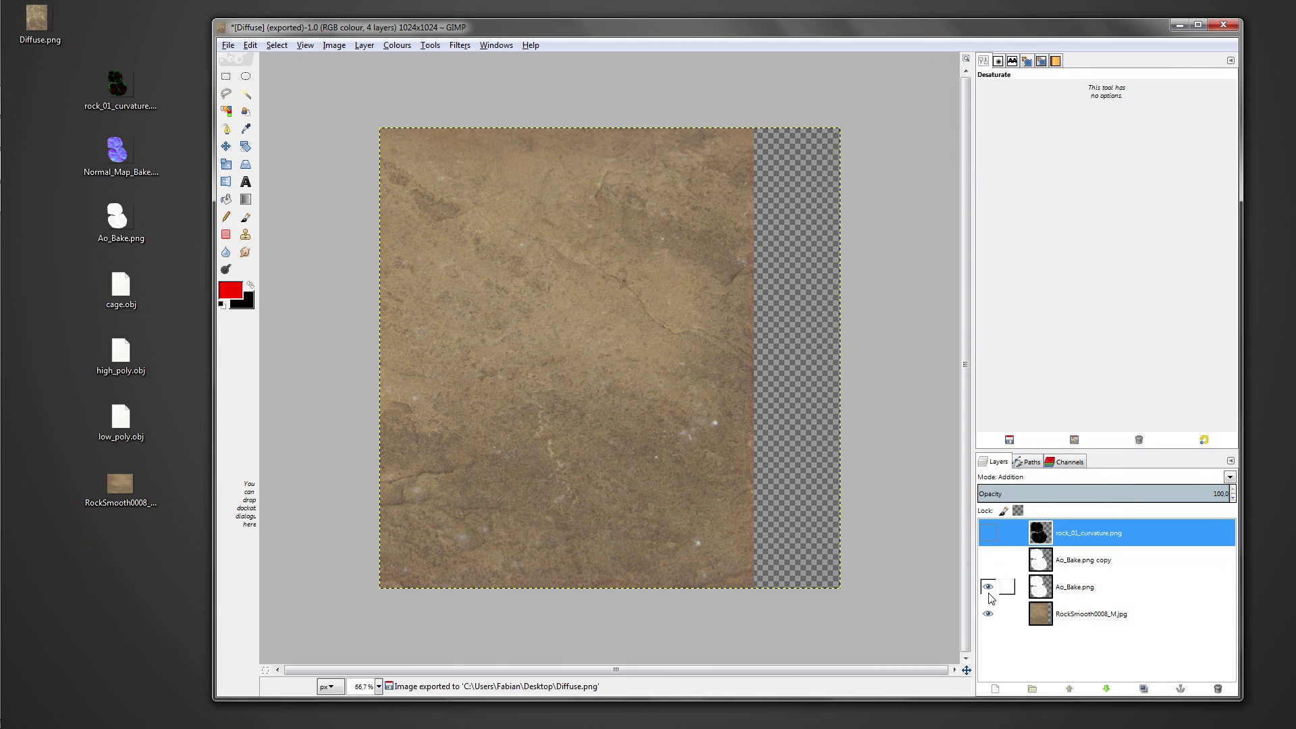
{"action": "left_click", "coordinate": [1047, 616]}
{"action": "left_click_drag", "start_coordinate": [361, 33], "coordinate": [400, 38]}
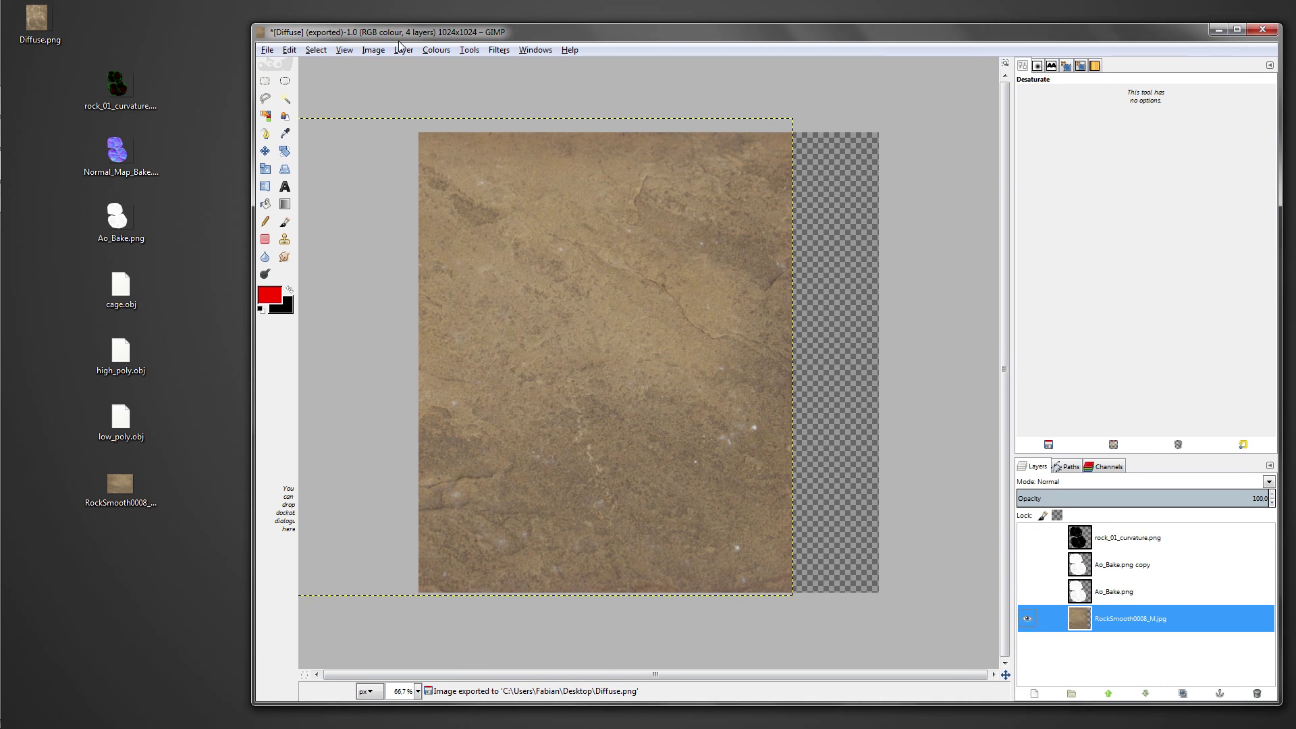
Desaturate the RockSmooth0008_M.jpg layer based on Lightness and strongly increase its contrast with Levels.
{"action": "left_click", "coordinate": [432, 51]}
{"action": "left_click", "coordinate": [484, 197]}
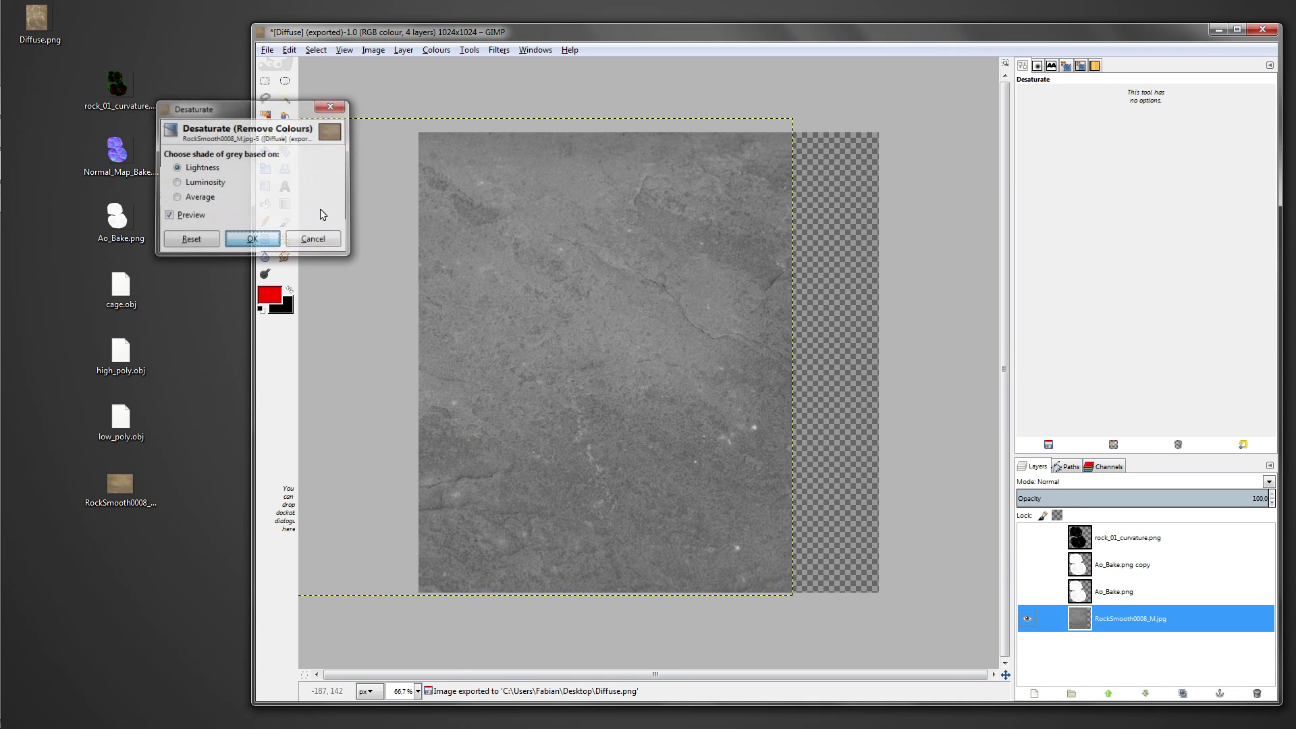
{"action": "left_click", "coordinate": [253, 244]}
{"action": "left_click", "coordinate": [436, 50]}
{"action": "left_click", "coordinate": [452, 148]}
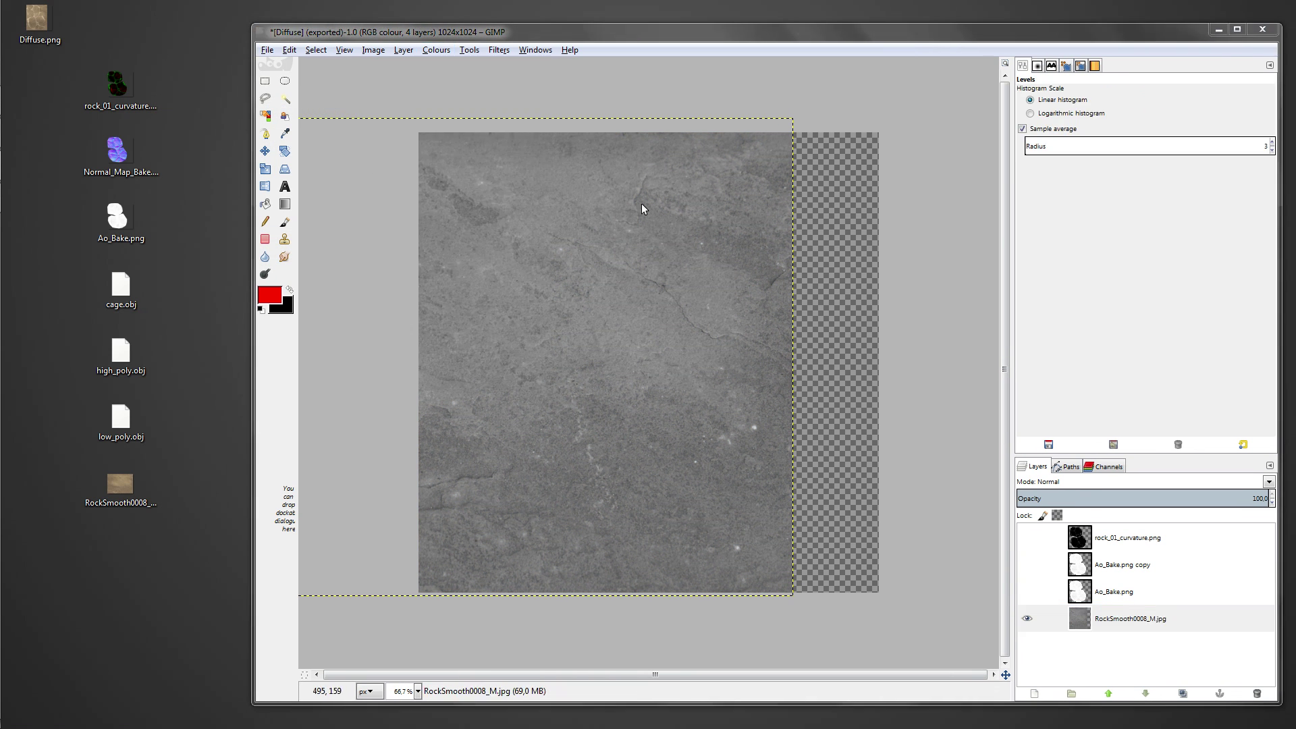
{"action": "mouse_move", "coordinate": [1080, 402]}
{"action": "left_mouse_down"}
{"action": "mouse_move", "coordinate": [959, 403]}
{"action": "mouse_move", "coordinate": [999, 403]}
{"action": "mouse_move", "coordinate": [977, 404]}
{"action": "left_mouse_up"}
{"action": "left_click", "coordinate": [1010, 585]}
Export the image as spec.png to the Desktop and move the Diffuse.png desktop icon beside the other map files.
{"action": "left_click", "coordinate": [266, 53]}
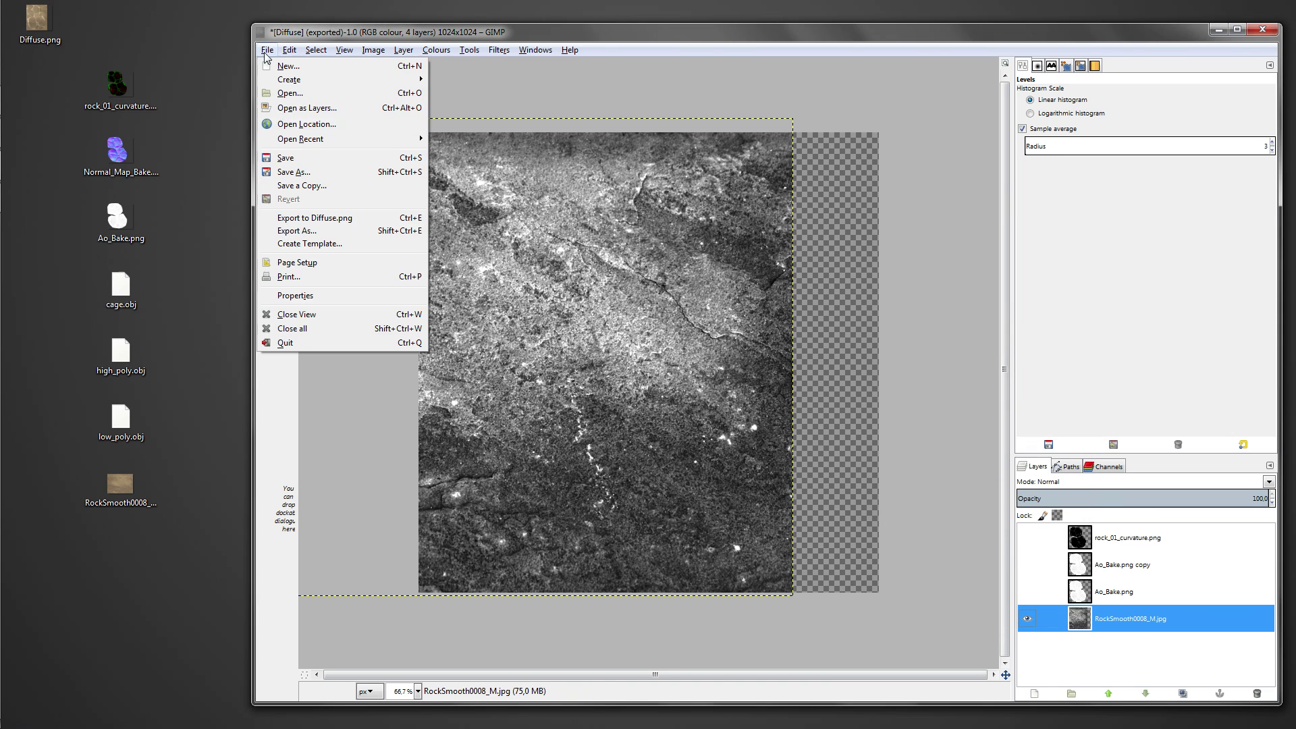
{"action": "left_click", "coordinate": [304, 233]}
{"action": "type", "text": "spec"}
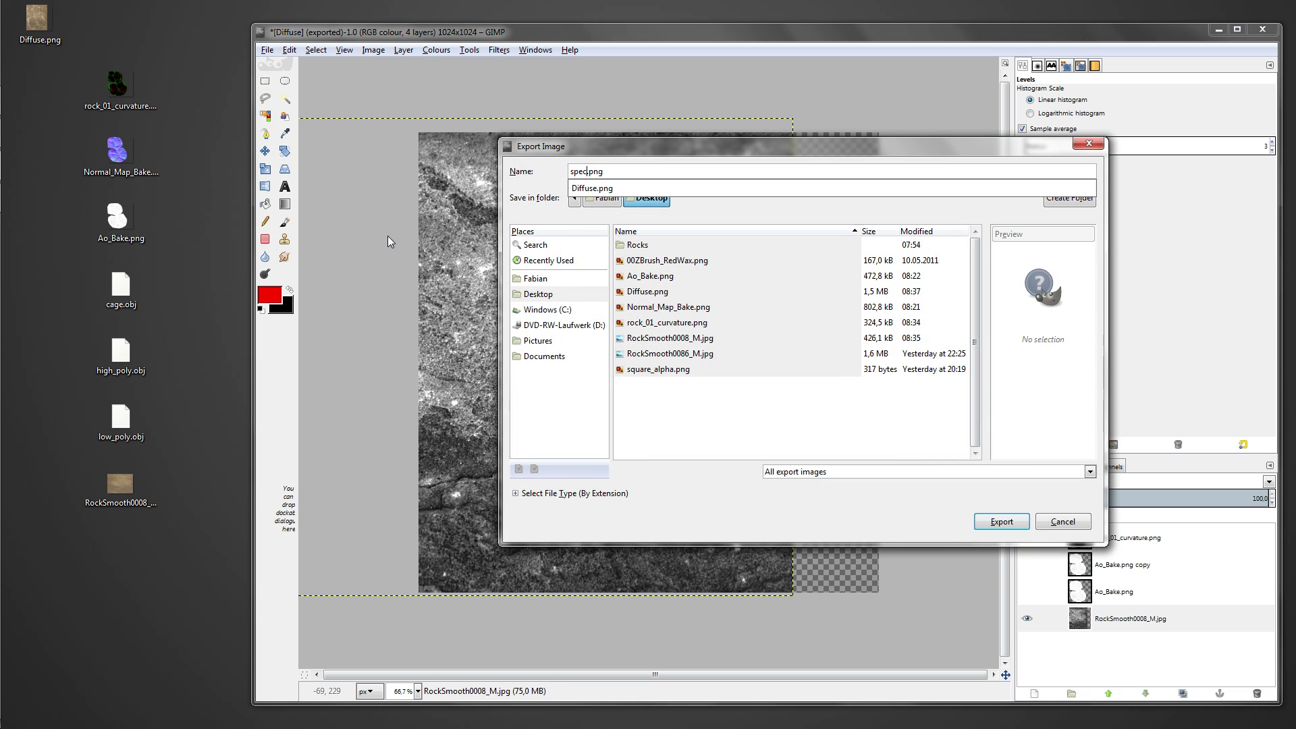
{"action": "key", "text": "Return"}
{"action": "key", "text": "Return"}
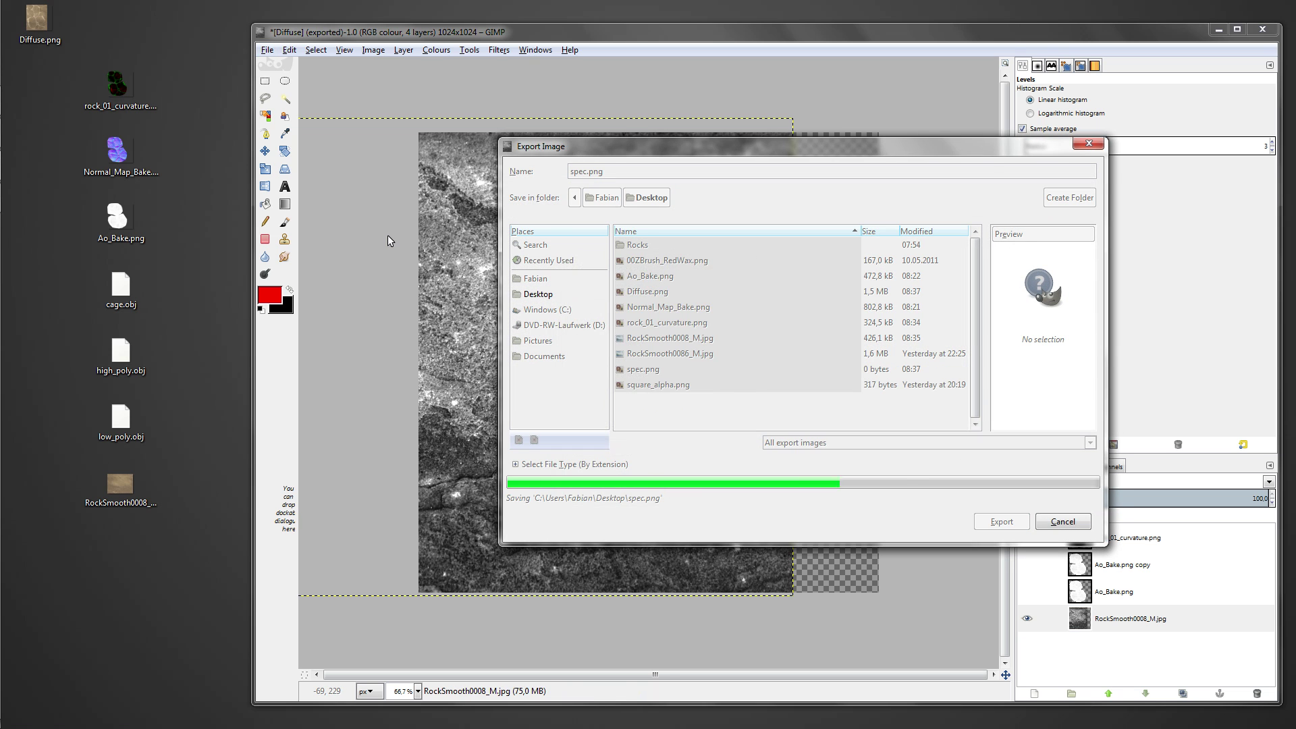
{"action": "left_click_drag", "start_coordinate": [37, 19], "coordinate": [201, 91]}
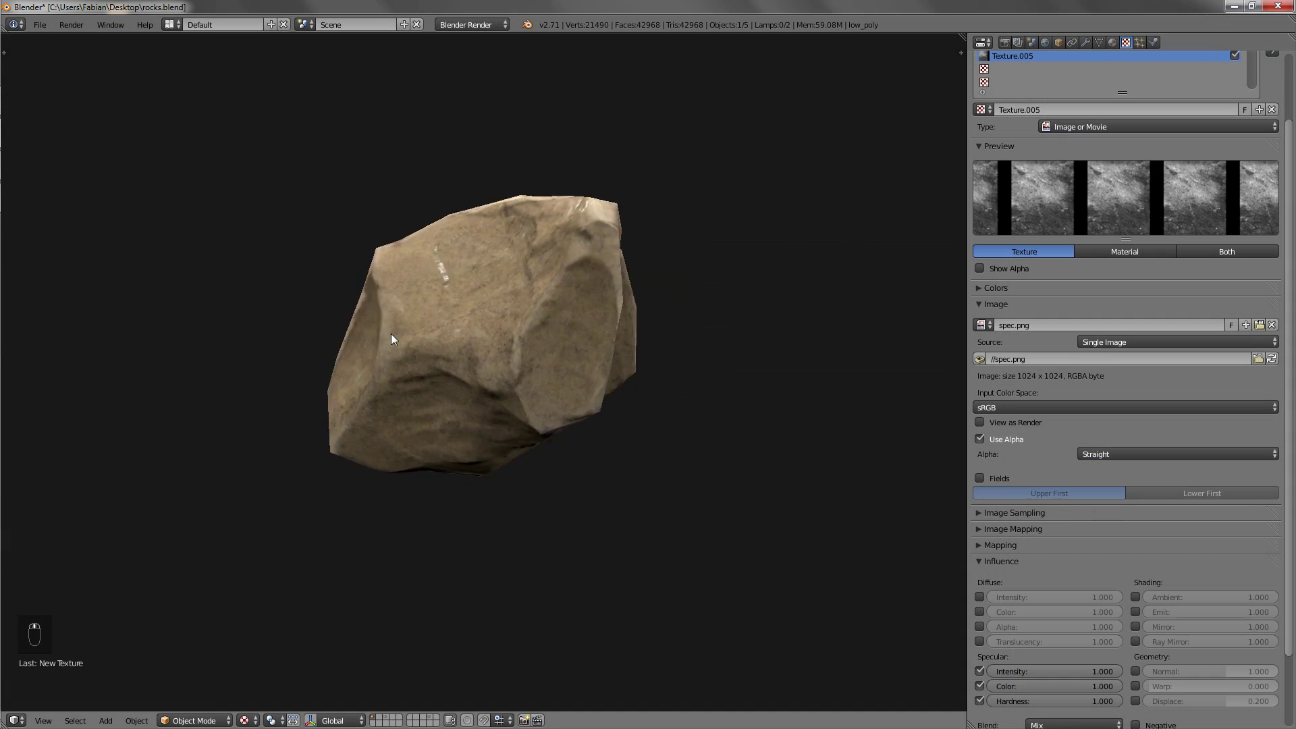
In Blender, inspect the specular effect on the rock, then split the 3D view and make the new area a UV/Image Editor.
{"action": "middle_click_drag", "start_coordinate": [390, 333], "coordinate": [656, 326]}
{"action": "scroll", "coordinate": [446, 333], "scroll_direction": "up", "scroll_amount": 7}
{"action": "middle_click_drag", "start_coordinate": [424, 280], "coordinate": [579, 359]}
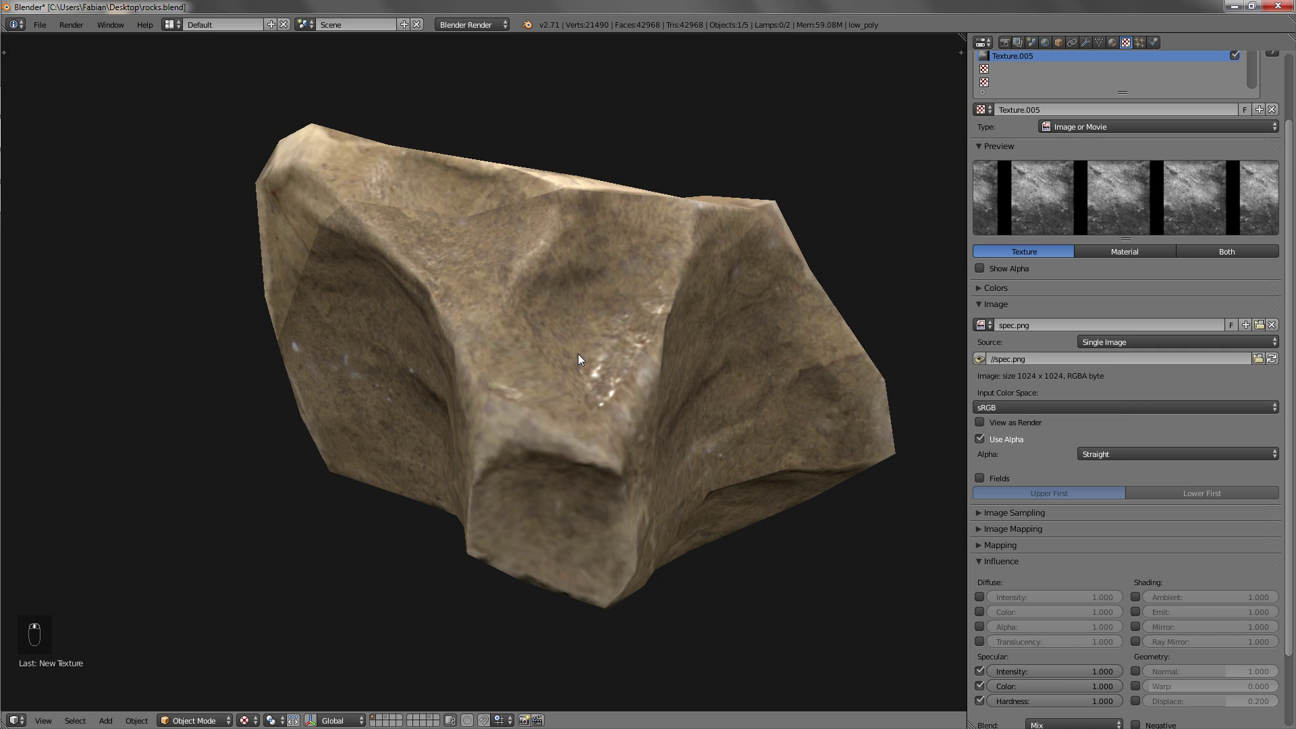
{"action": "left_click_drag", "start_coordinate": [961, 39], "coordinate": [671, 81]}
{"action": "left_click", "coordinate": [690, 719]}
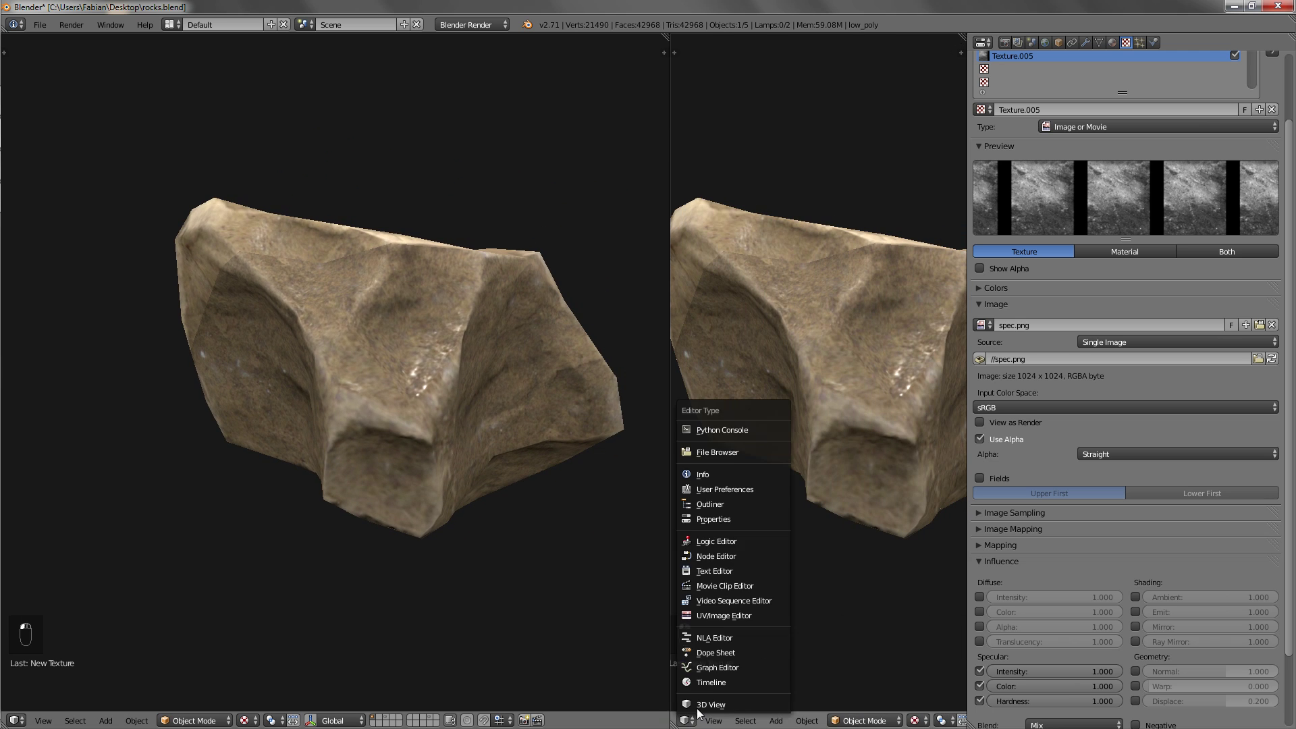
{"action": "left_click", "coordinate": [730, 615]}
Put the low-poly rock in Edit Mode and show Diffuse.png behind its UV layout in the UV/Image Editor.
{"action": "key", "text": "Tab"}
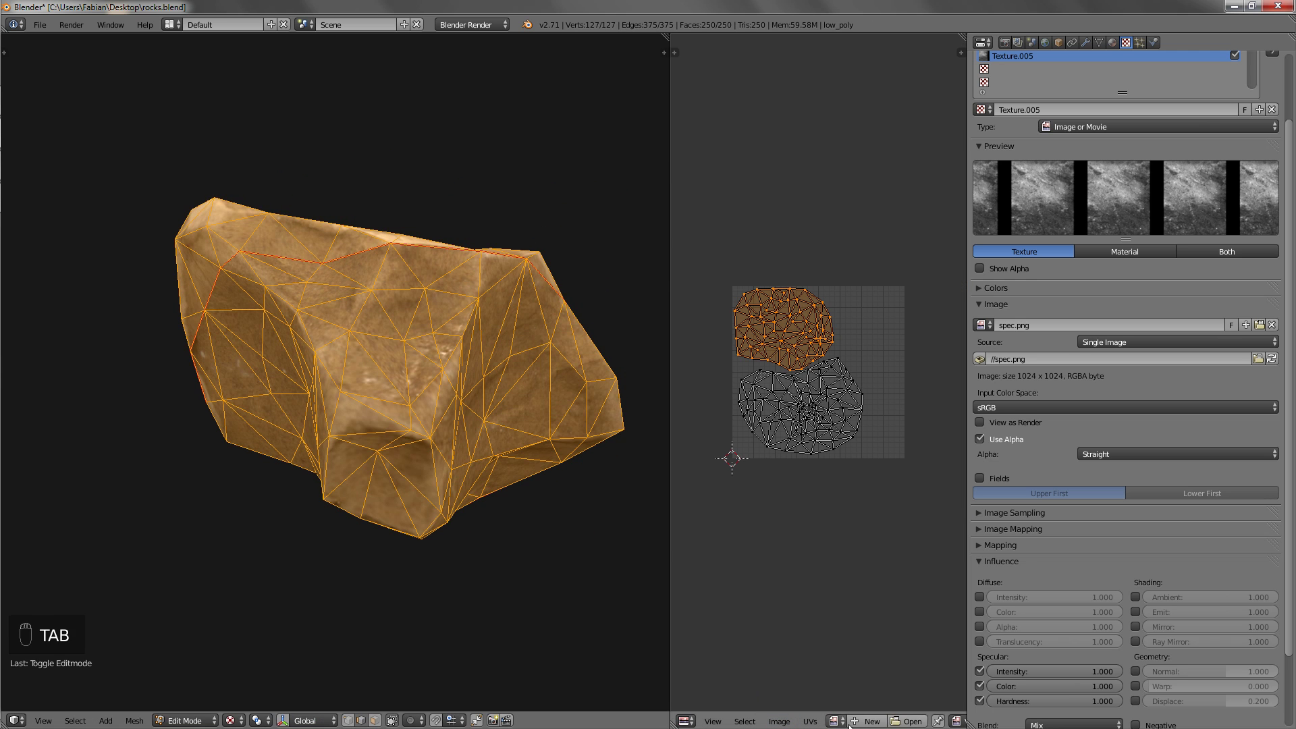
{"action": "left_click", "coordinate": [838, 721]}
{"action": "left_click", "coordinate": [866, 606]}
{"action": "scroll", "coordinate": [779, 545], "scroll_direction": "down", "scroll_amount": 3}
{"action": "middle_click_drag", "start_coordinate": [778, 545], "coordinate": [854, 545]}
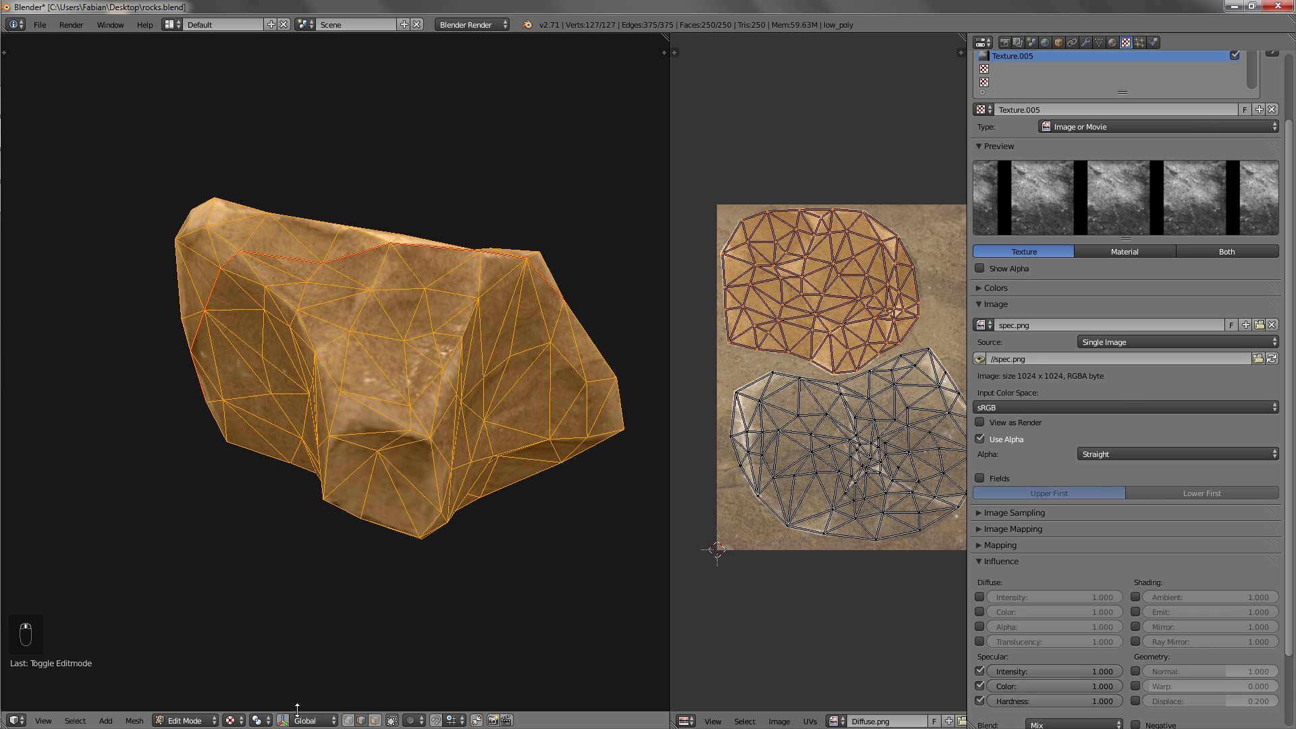
Switch the rock to Texture Paint mode, choose the Clone brush and try a clone stroke over the seam on its side.
{"action": "left_click", "coordinate": [195, 630]}
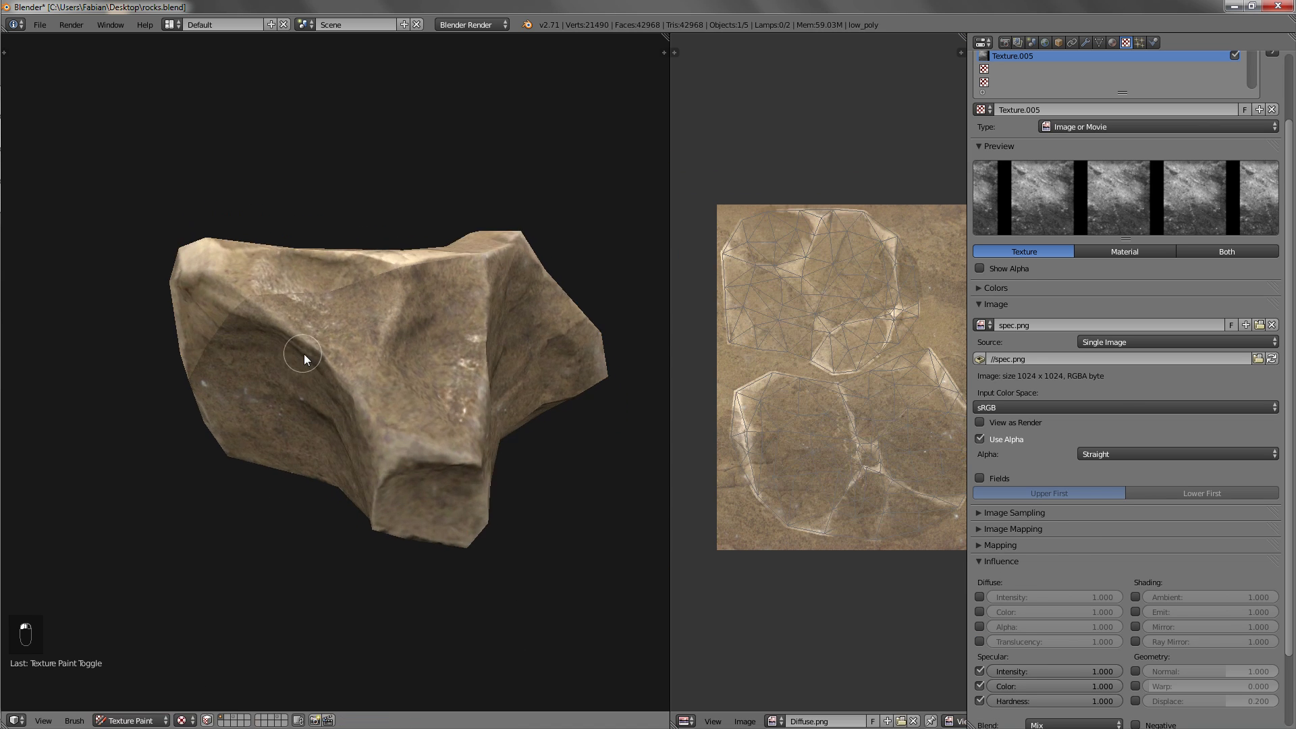
{"action": "key", "text": "t"}
{"action": "left_click", "coordinate": [75, 99]}
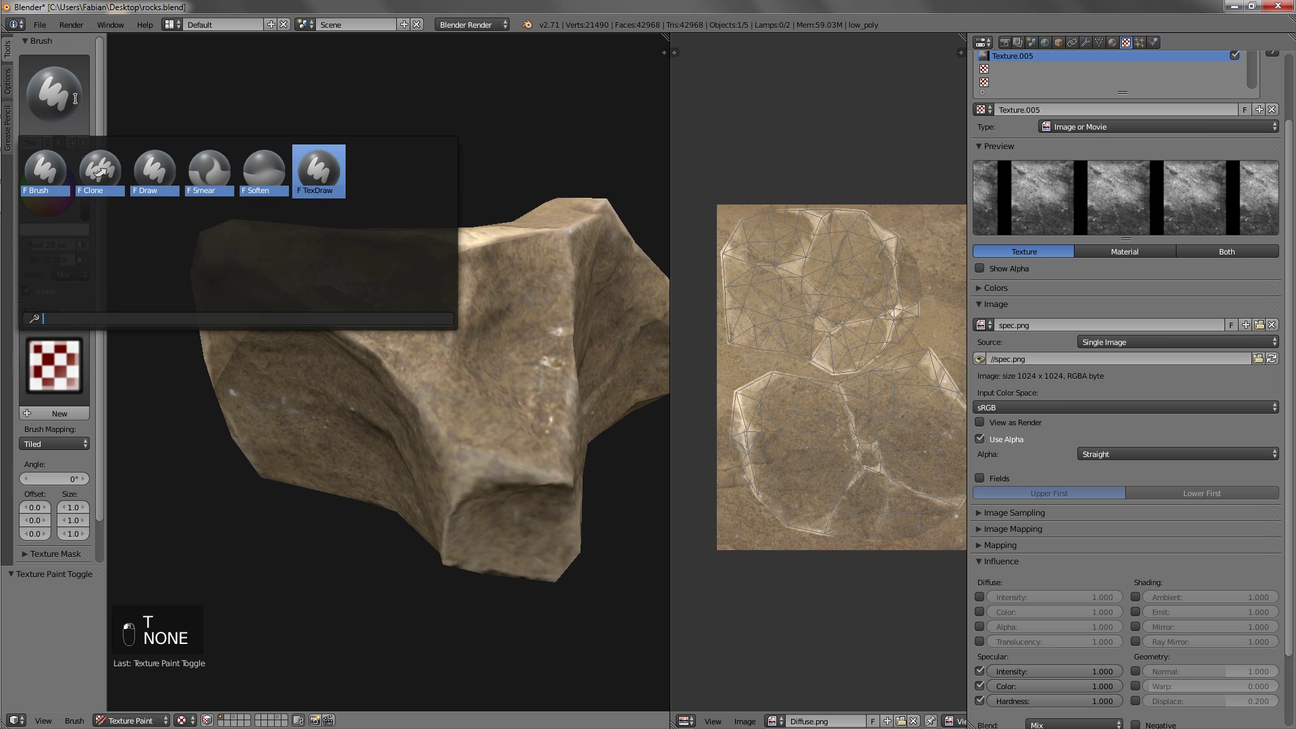
{"action": "left_click", "coordinate": [94, 170]}
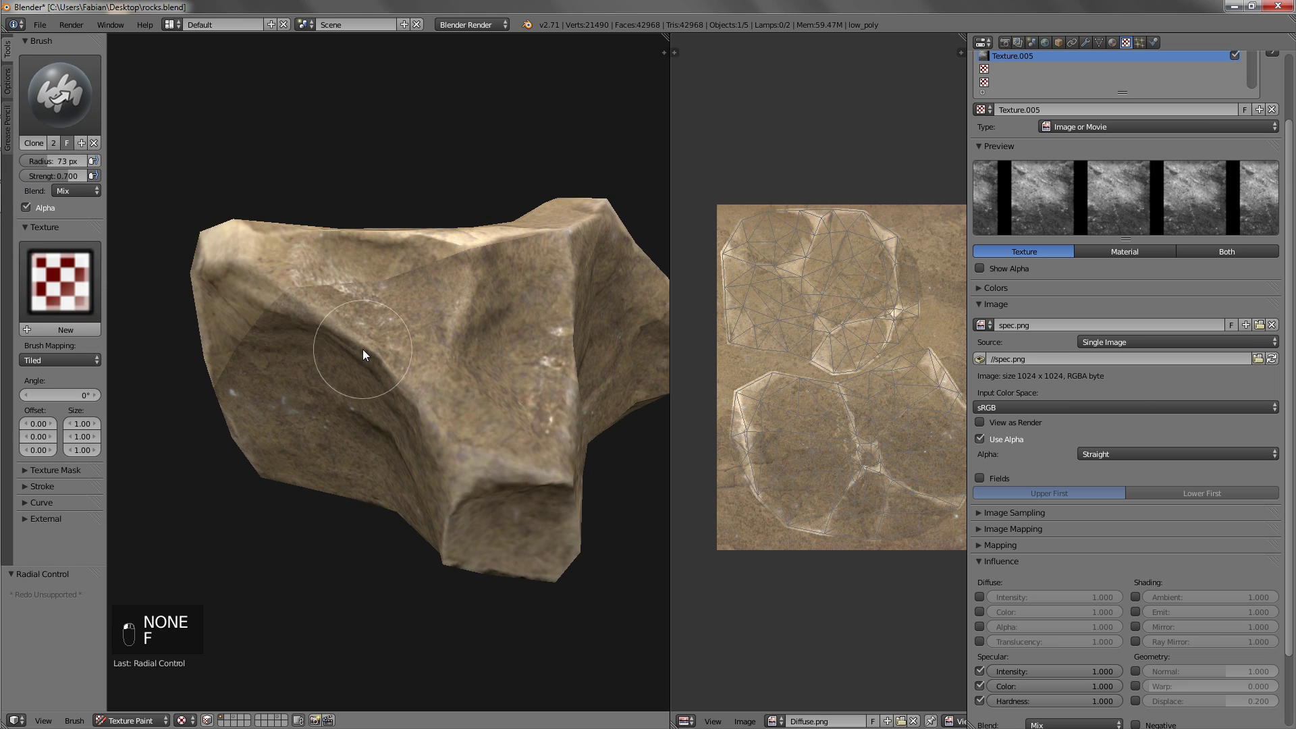
{"action": "left_click_drag", "start_coordinate": [280, 303], "coordinate": [249, 336]}
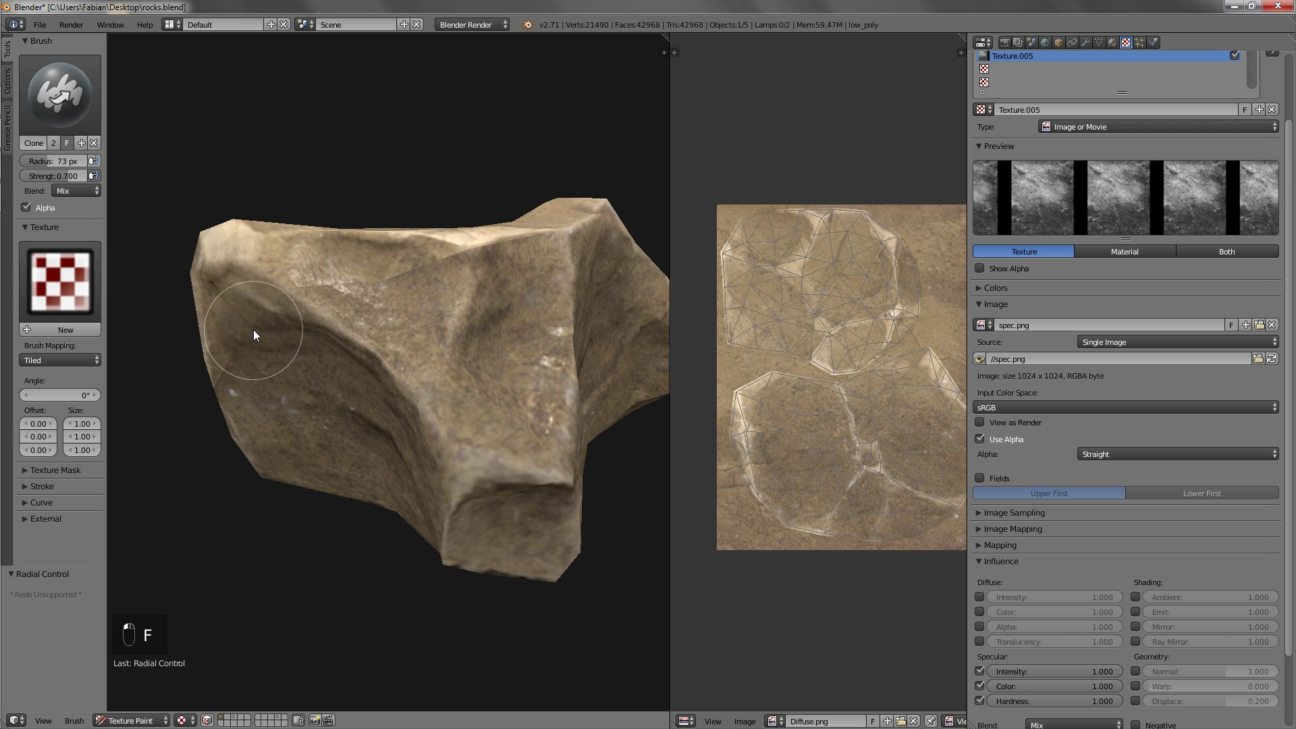
Hide the brush settings and disable Only Render in the 3D view's display options.
{"action": "key", "text": "t"}
{"action": "key", "text": "n"}
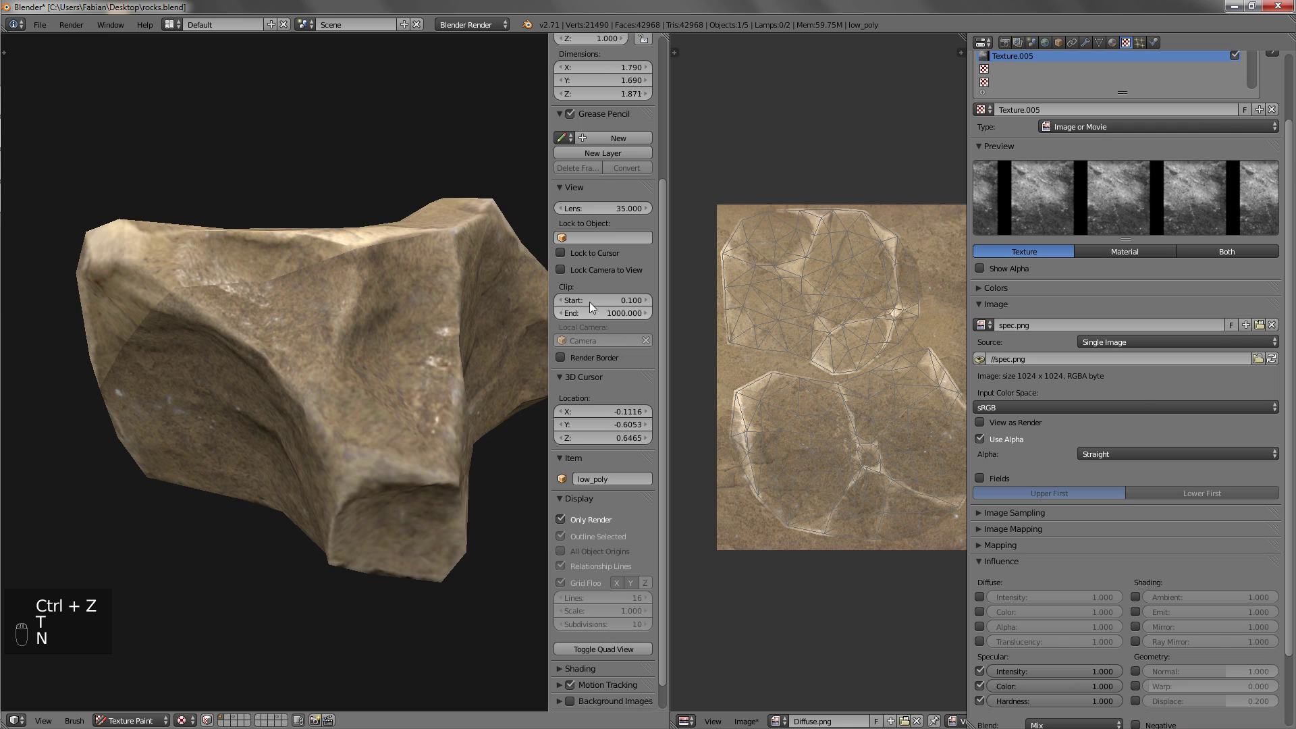
{"action": "left_click", "coordinate": [588, 517]}
{"action": "key", "text": "n"}
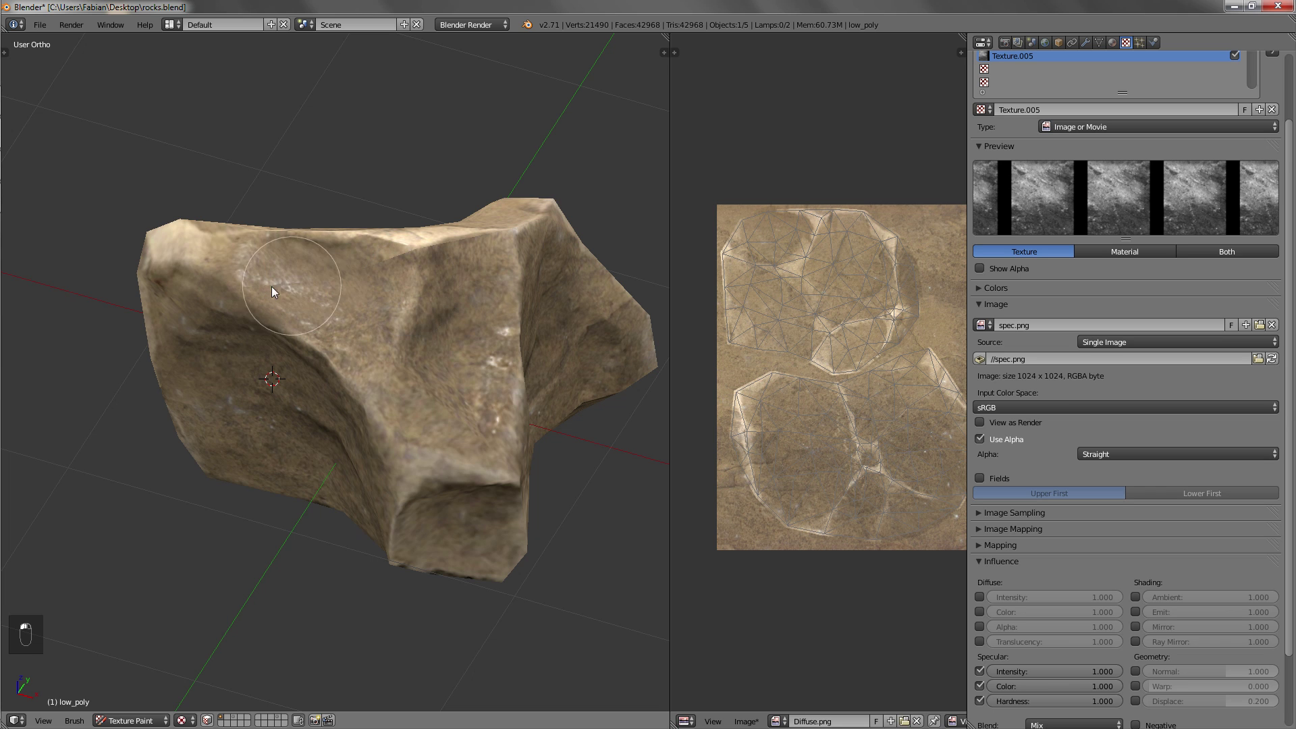
Check the cloned areas of the rock and save the painted Diffuse.png image.
{"action": "middle_click_drag", "start_coordinate": [467, 358], "coordinate": [429, 345]}
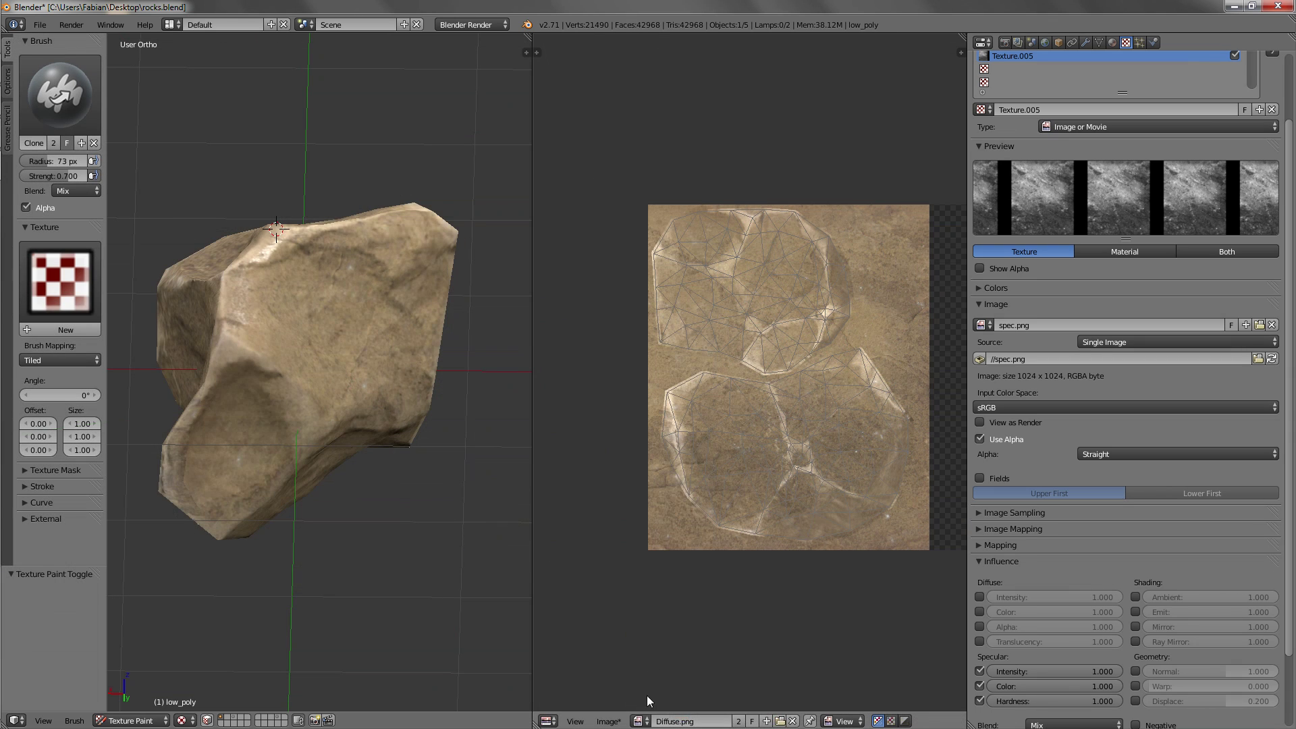
{"action": "left_click", "coordinate": [609, 721]}
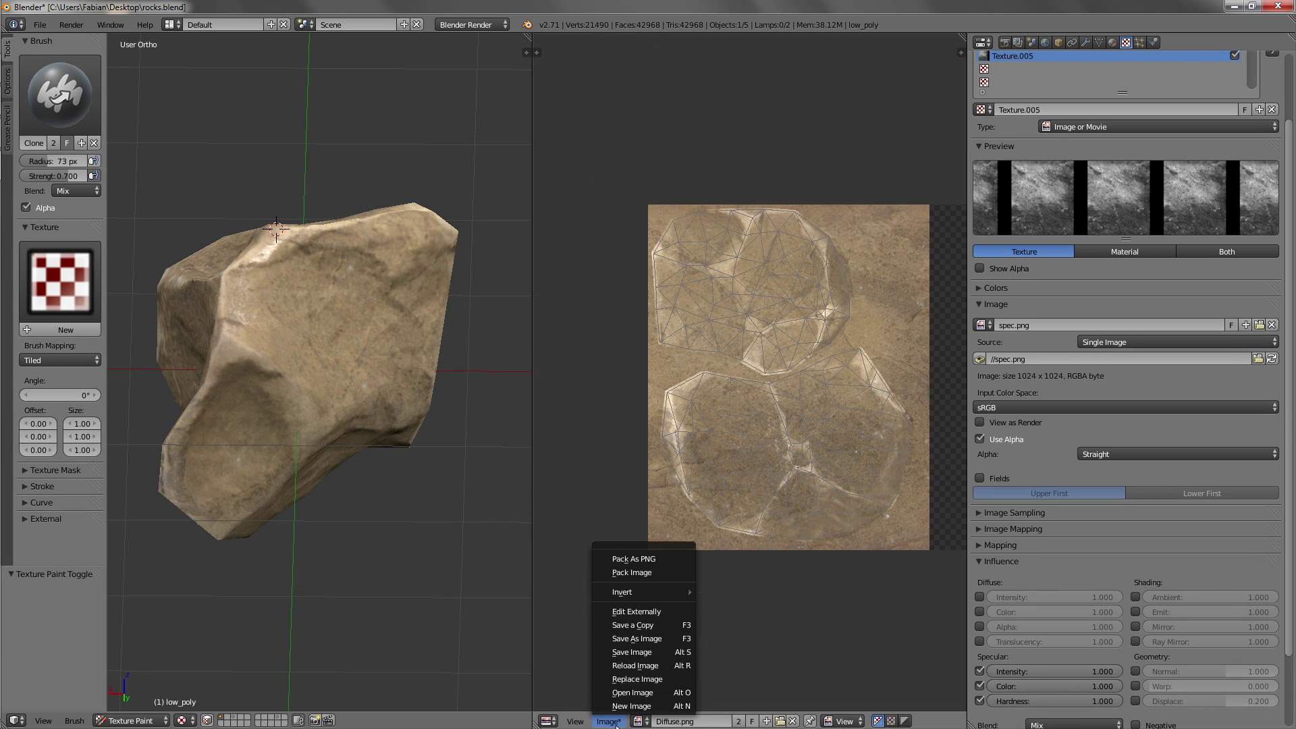
{"action": "left_click", "coordinate": [631, 652]}
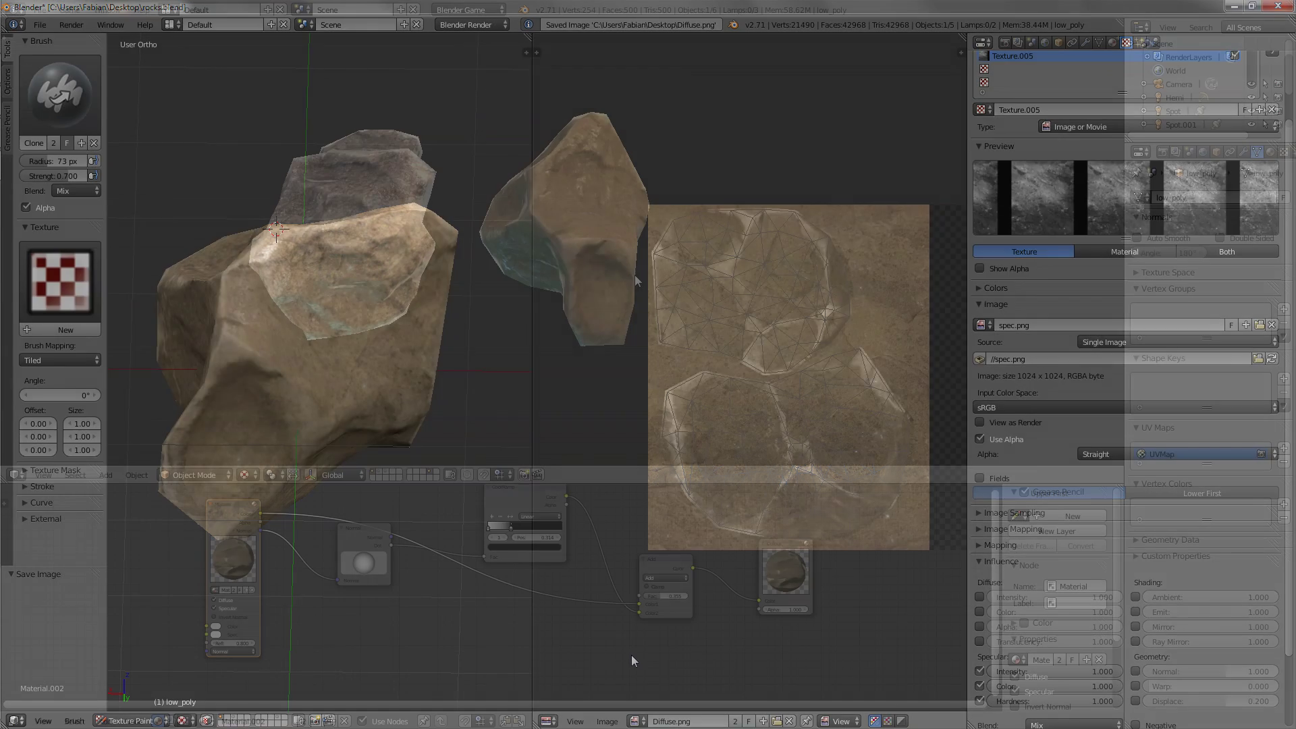